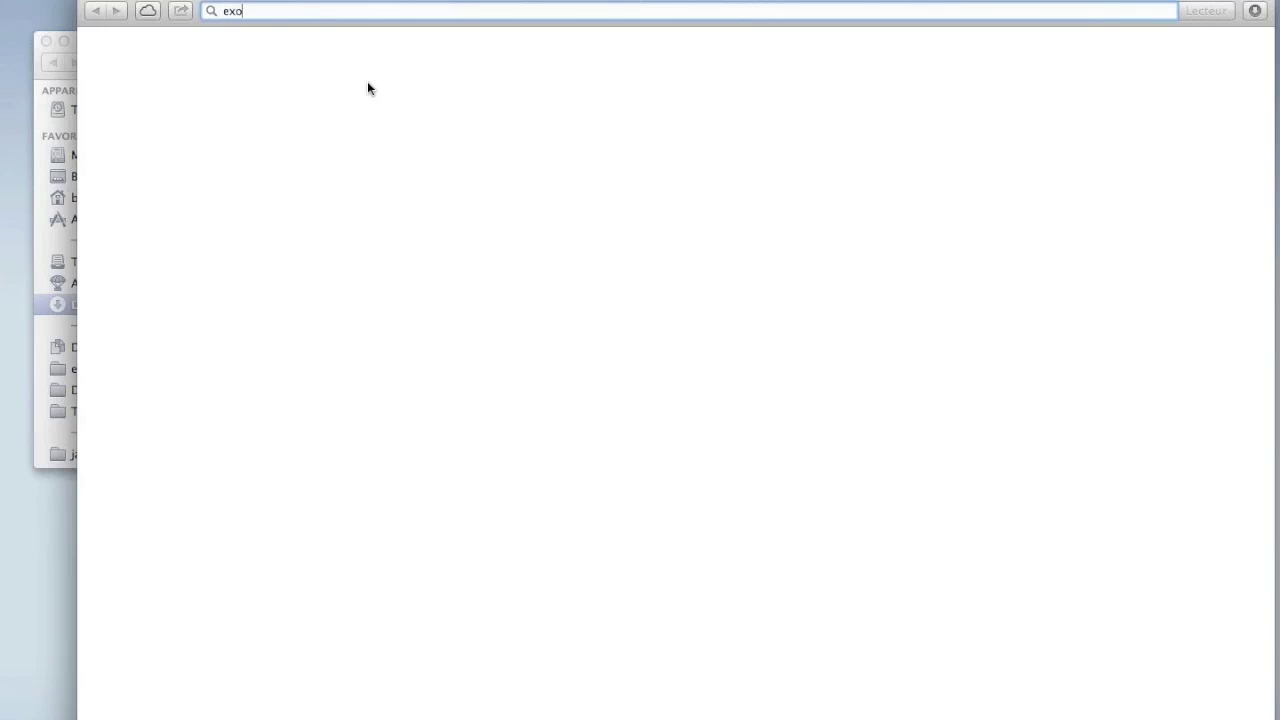
Load exoplatform.net in Safari's address bar.
{"action": "key", "text": "Right"}
{"action": "key", "text": "BackSpace"}
{"action": "key", "text": "BackSpace"}
{"action": "key", "text": "BackSpace"}
{"action": "key", "text": "BackSpace"}
{"action": "type", "text": "net"}
{"action": "key", "text": "Return"}
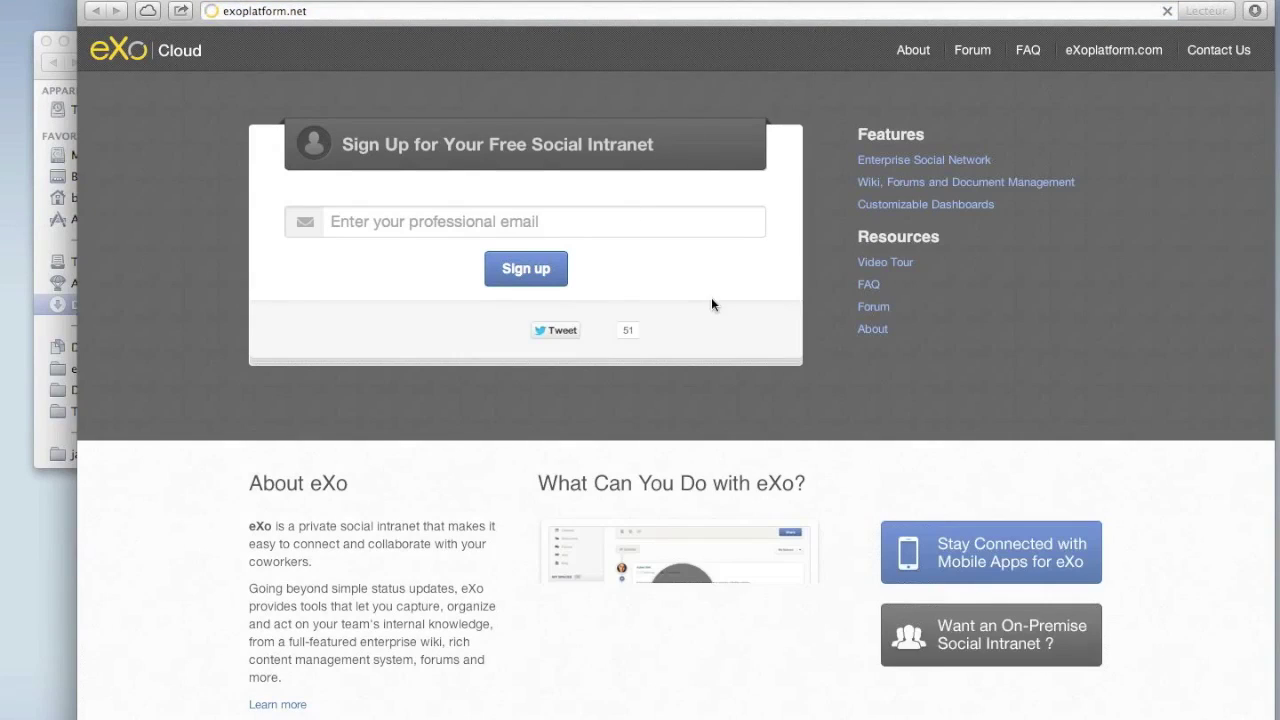
Try the exoplatfom tenant address, then read the eXo welcome e-mail in Mail.
{"action": "left_click", "coordinate": [363, 12]}
{"action": "key", "text": "Left"}
{"action": "type", "text": "exoplat"}
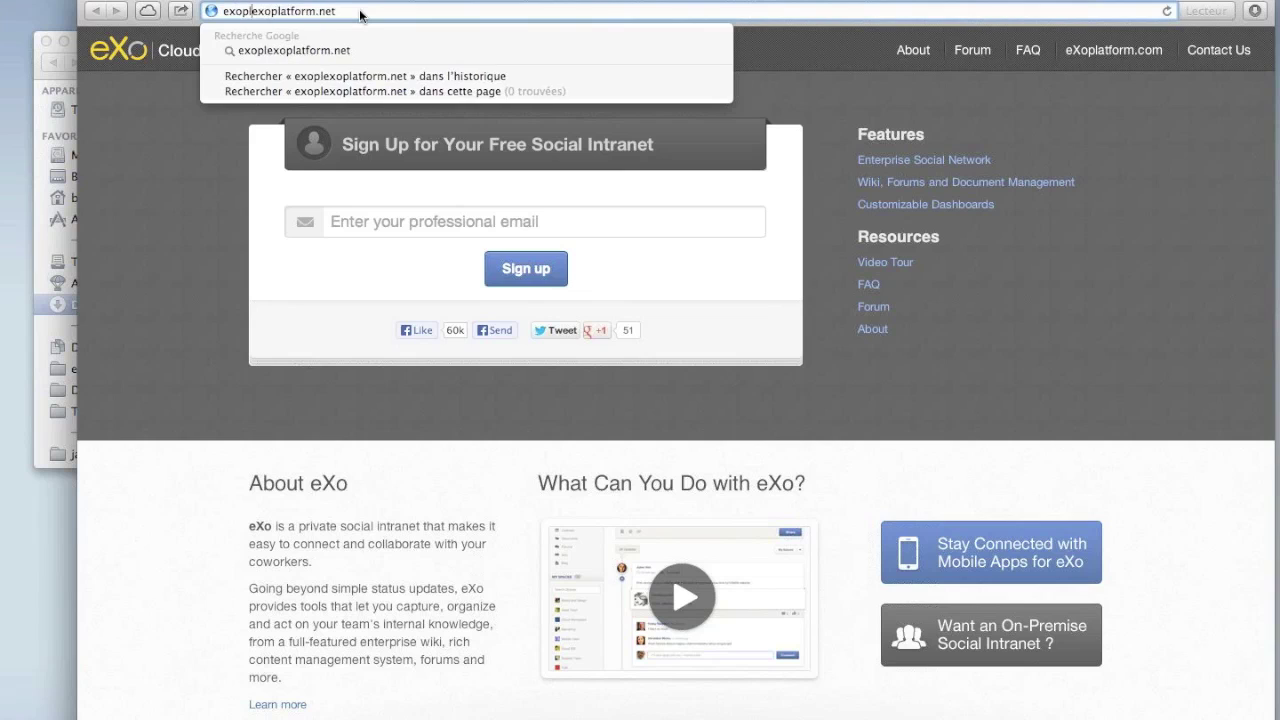
{"action": "type", "text": "fom."}
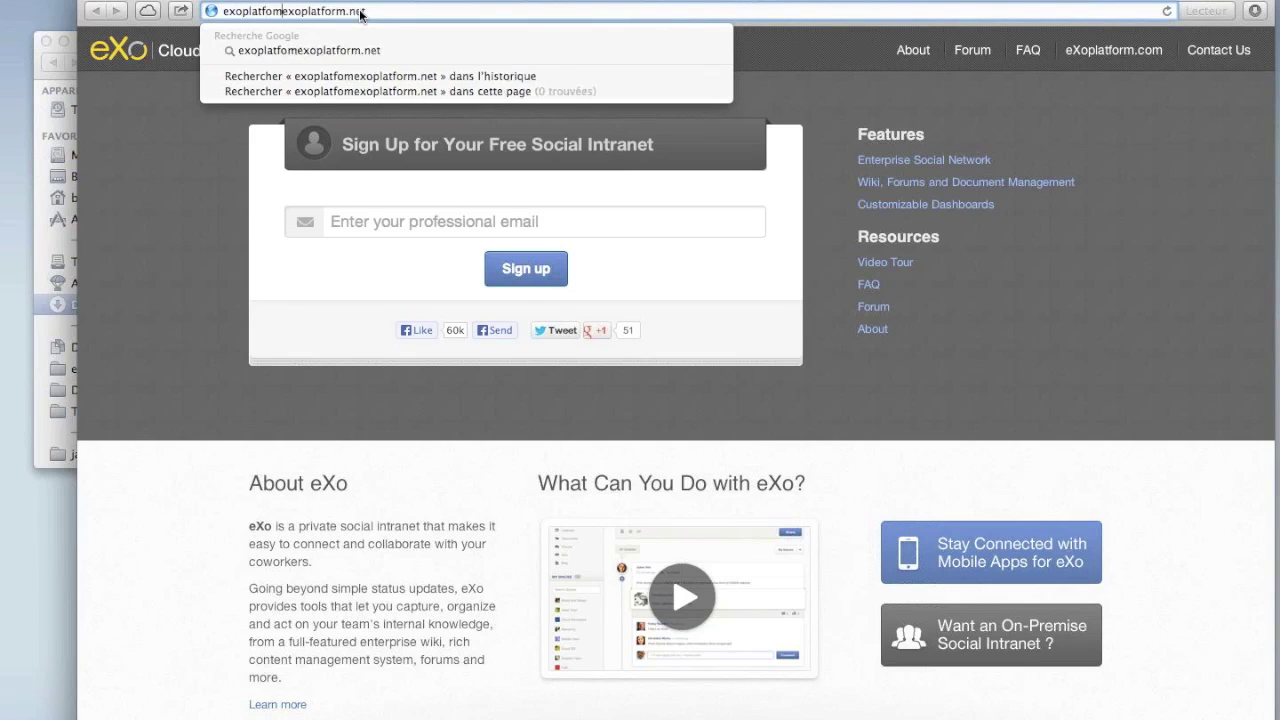
{"action": "key", "text": "Return"}
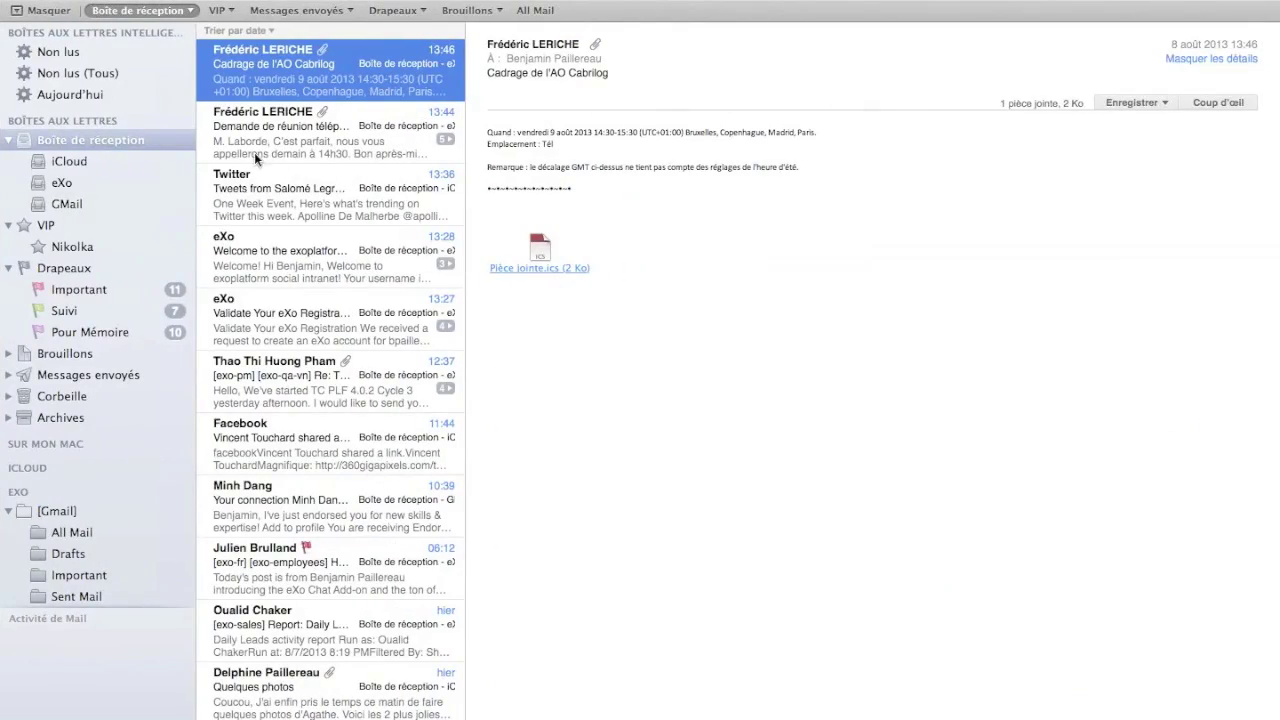
{"action": "left_click", "coordinate": [378, 263]}
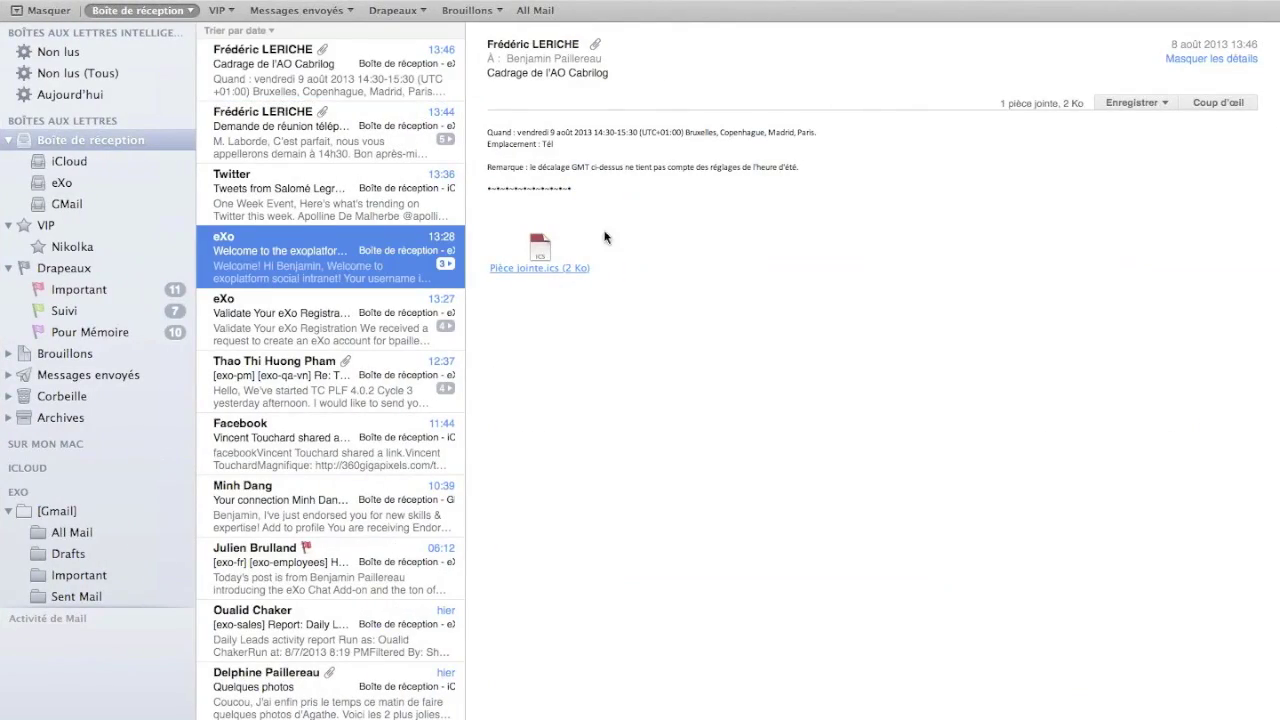
{"action": "left_click", "coordinate": [731, 270]}
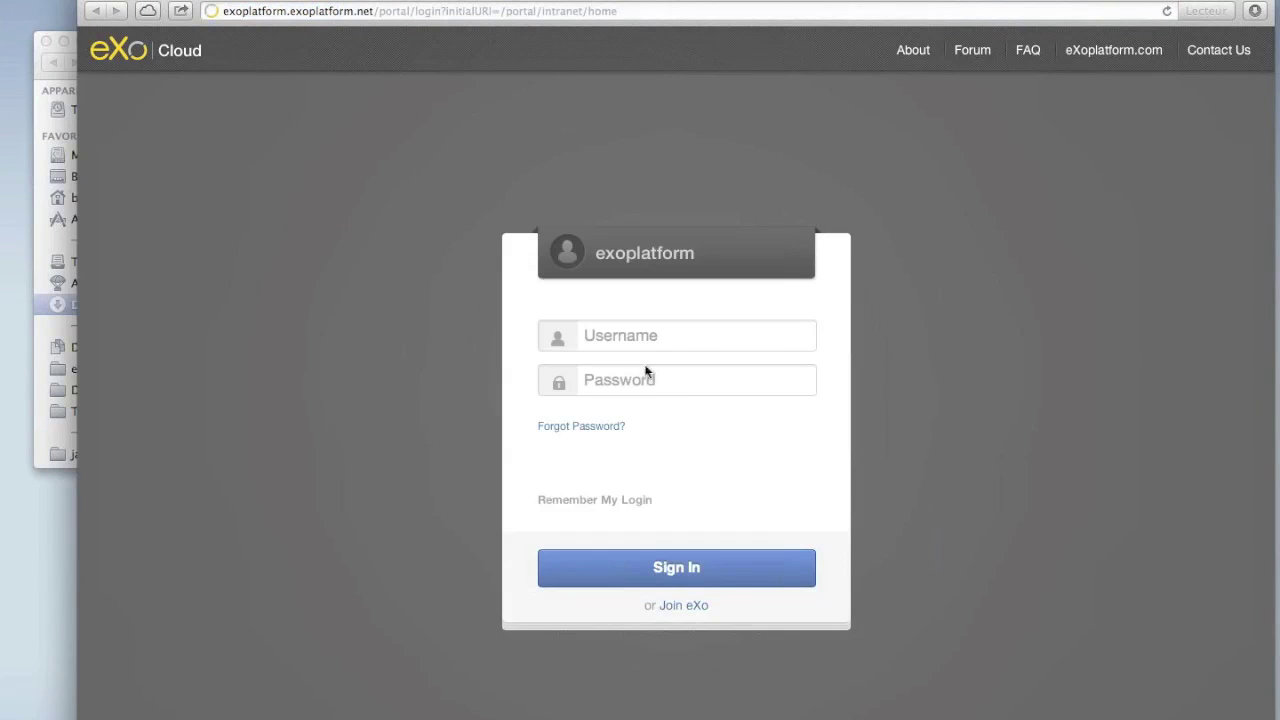
Focus the sign-in page's Username field, then spread all windows in Mission Control.
{"action": "left_click", "coordinate": [630, 340]}
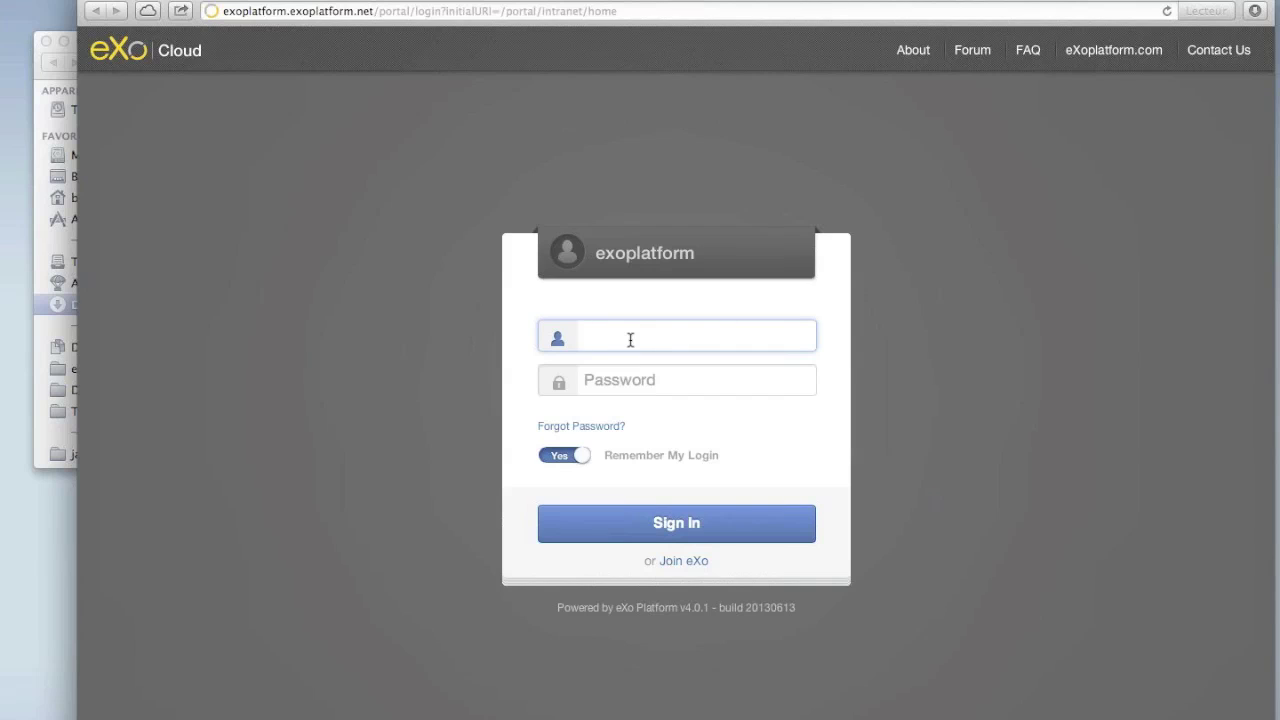
{"action": "key", "text": "ctrl+Up"}
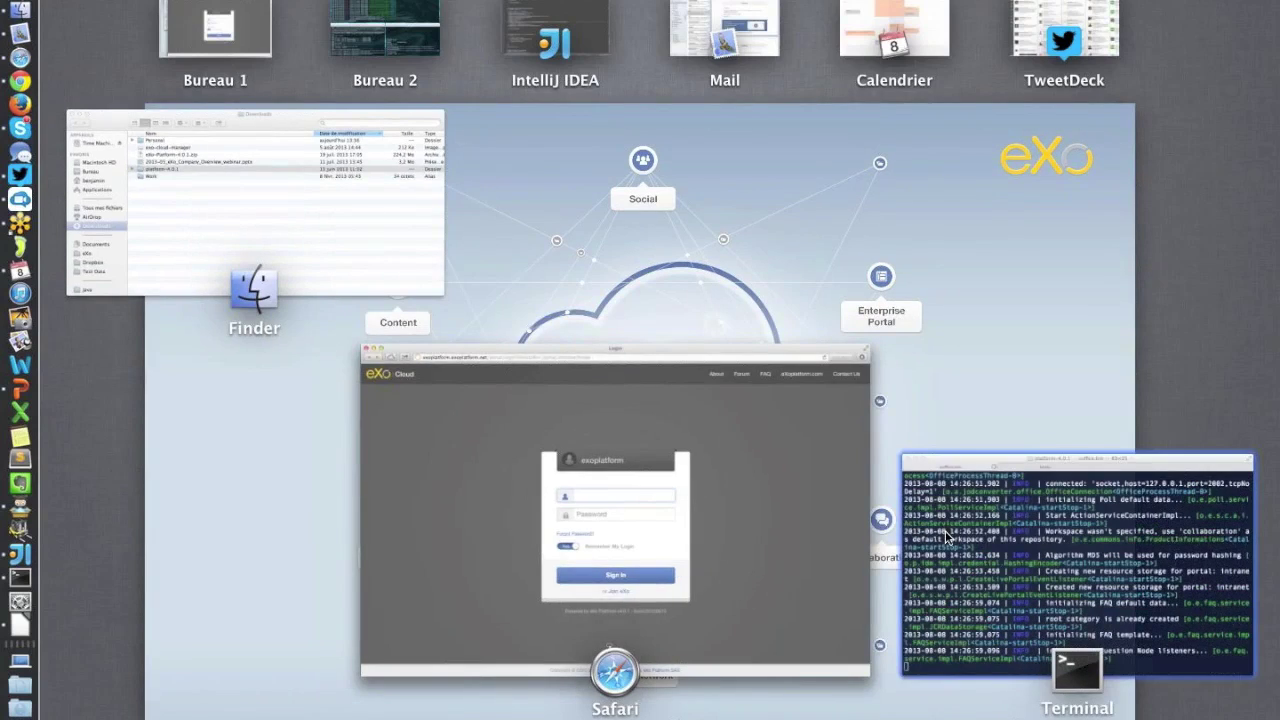
Bring the Terminal server log forward and move it left, then enter localhost:888 in the browser.
{"action": "left_click", "coordinate": [946, 536]}
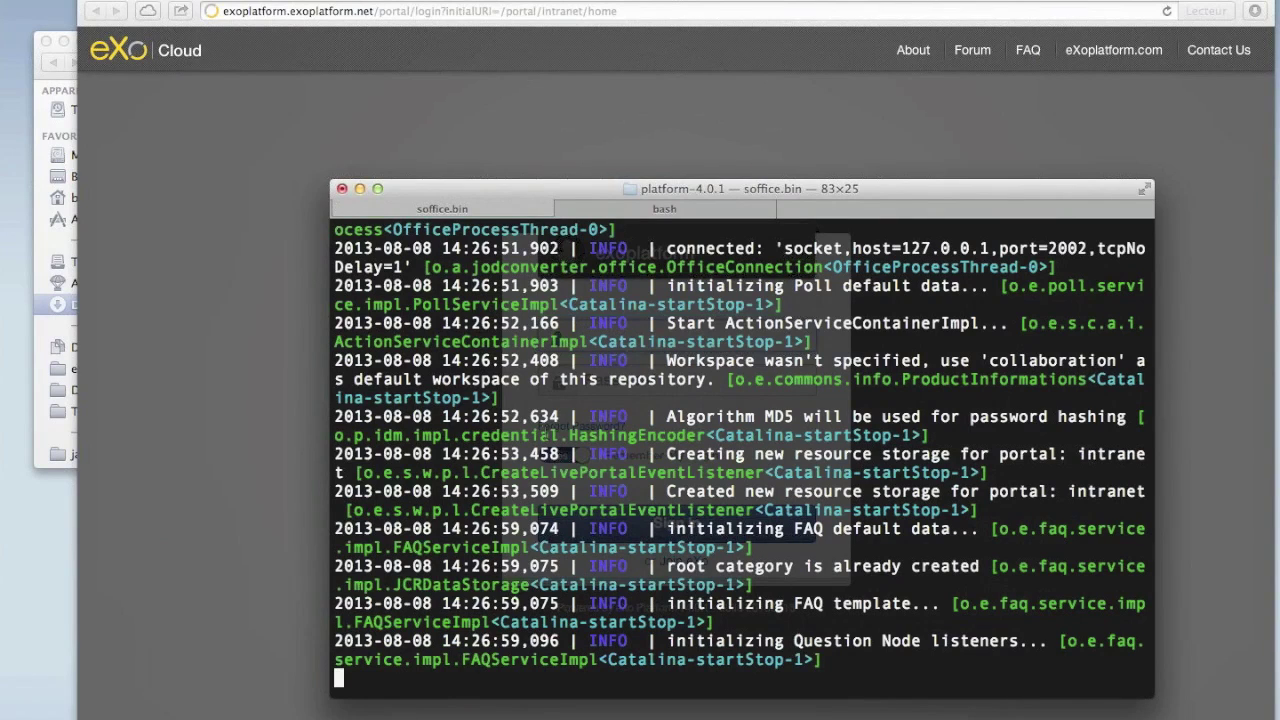
{"action": "left_click_drag", "start_coordinate": [532, 191], "coordinate": [248, 209]}
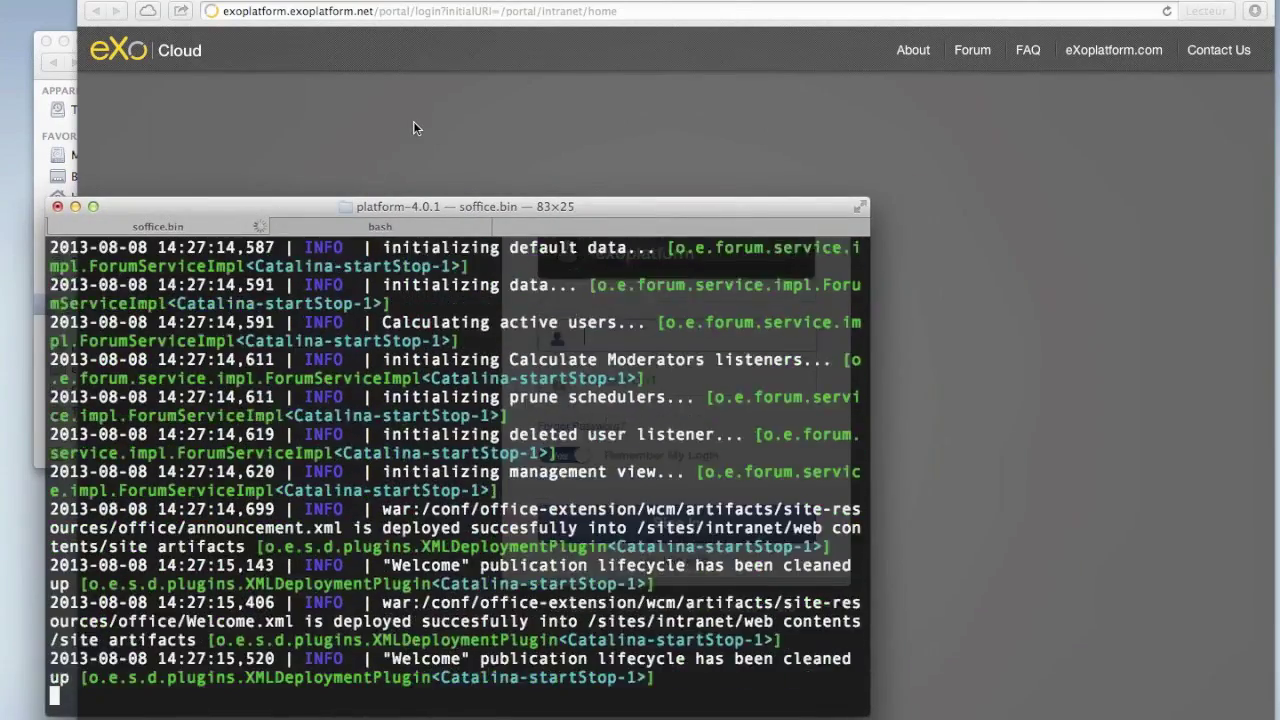
{"action": "left_click", "coordinate": [413, 128]}
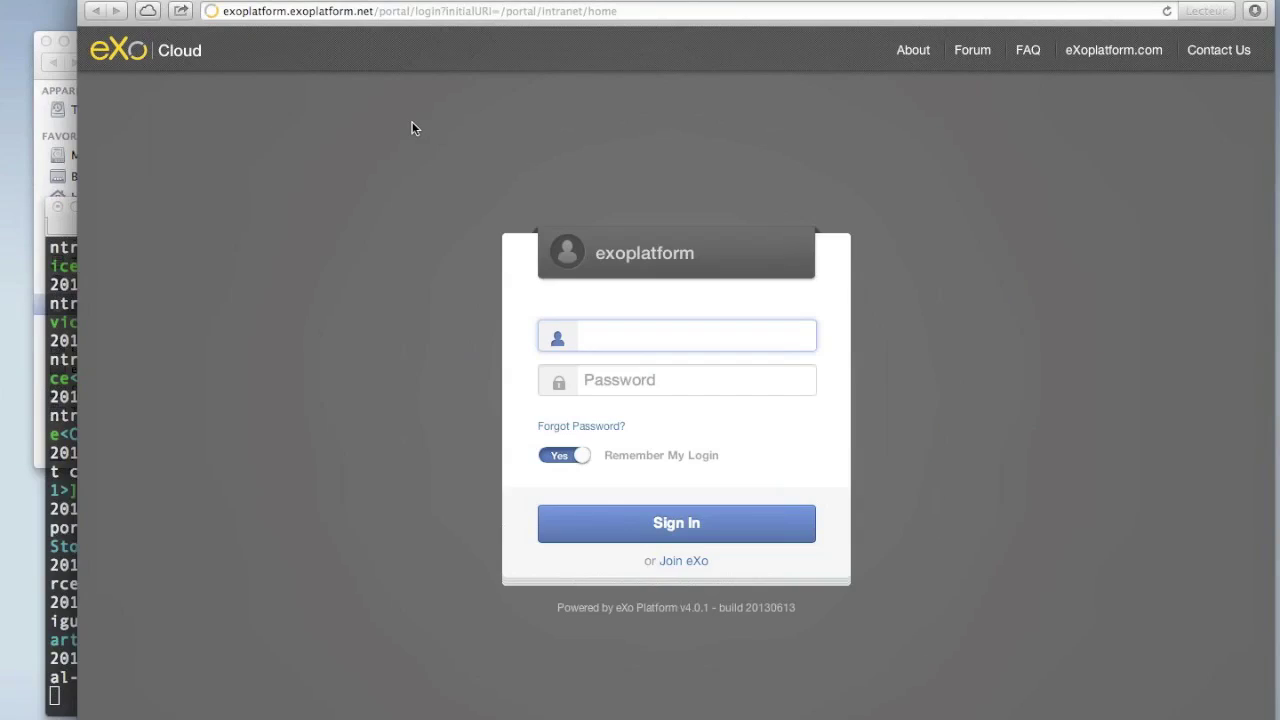
{"action": "left_click", "coordinate": [416, 13]}
{"action": "type", "text": "localhost:88"}
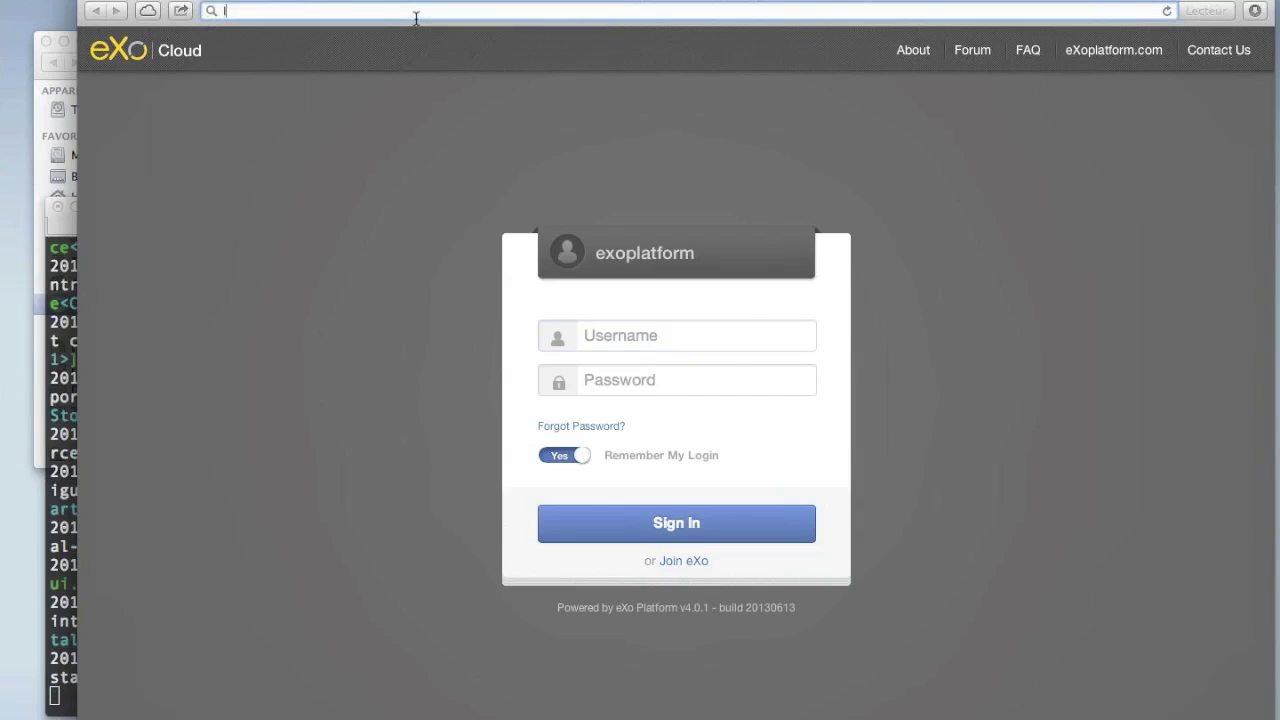
{"action": "type", "text": "8"}
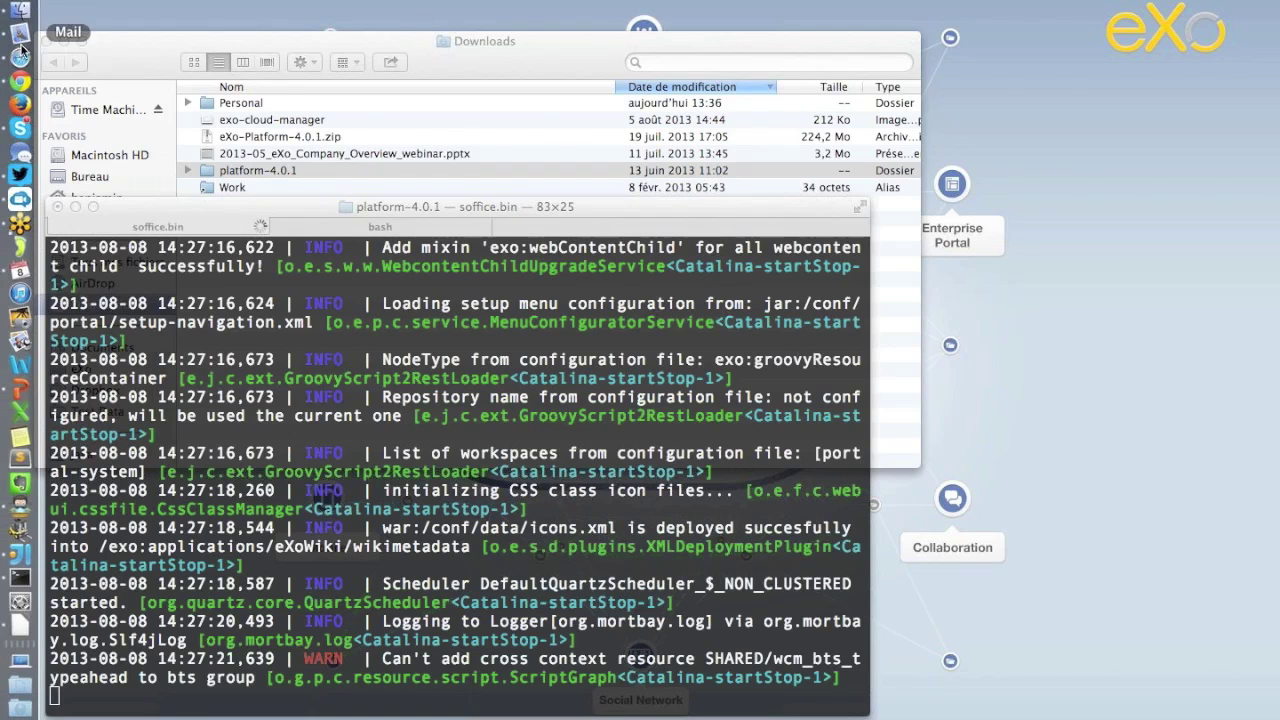
{"action": "left_click", "coordinate": [21, 80]}
Load localhost:8080 and fill in the first user's username, first name, last name and e-mail.
{"action": "type", "text": "lo"}
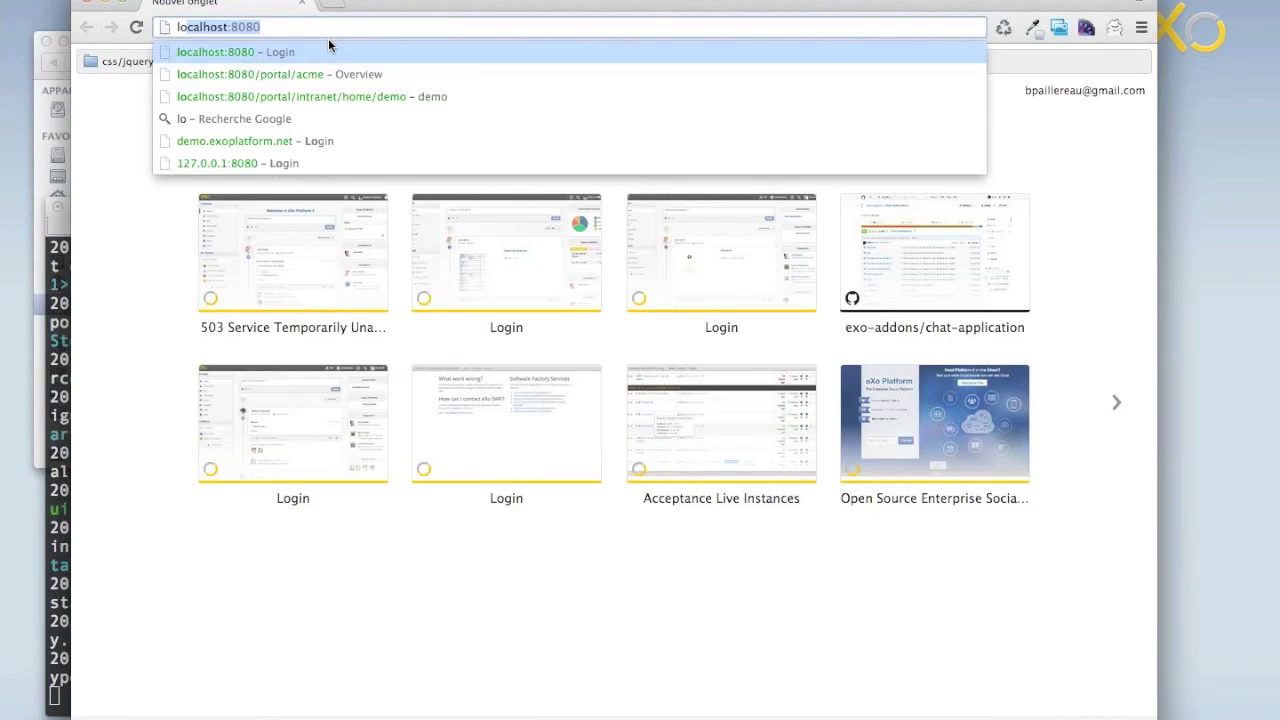
{"action": "key", "text": "Return"}
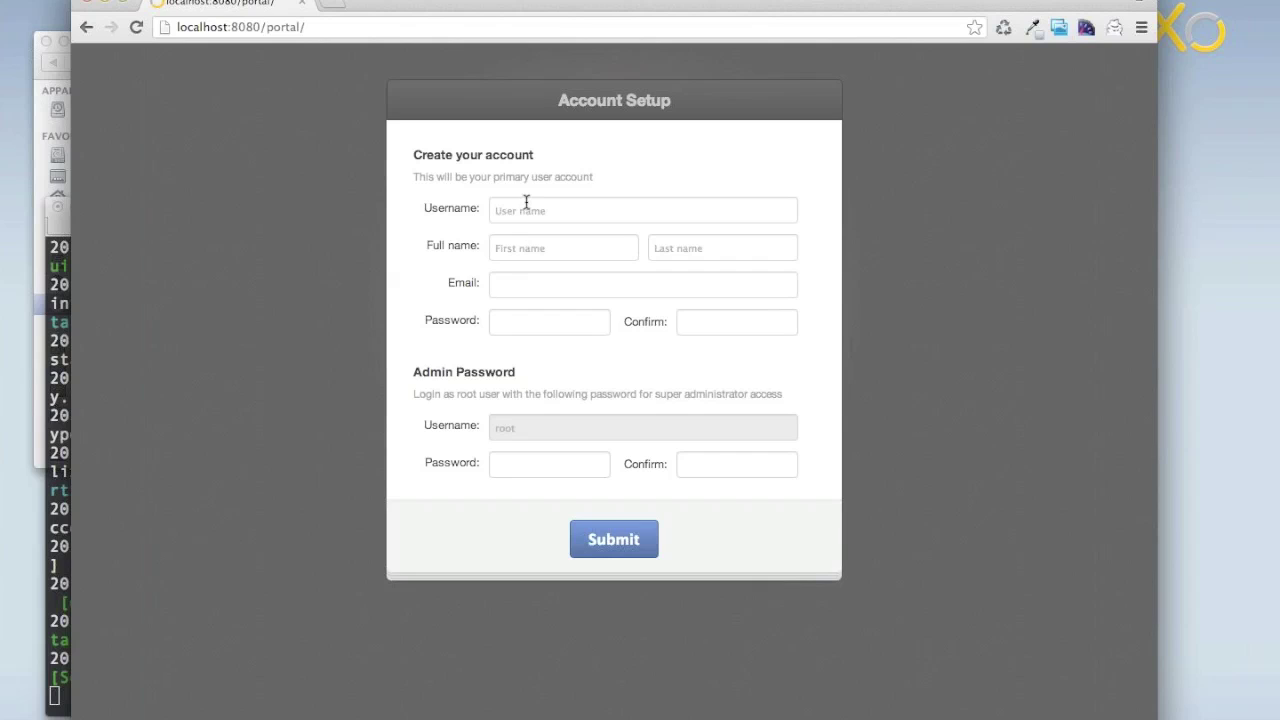
{"action": "left_click", "coordinate": [527, 211]}
{"action": "type", "text": "john"}
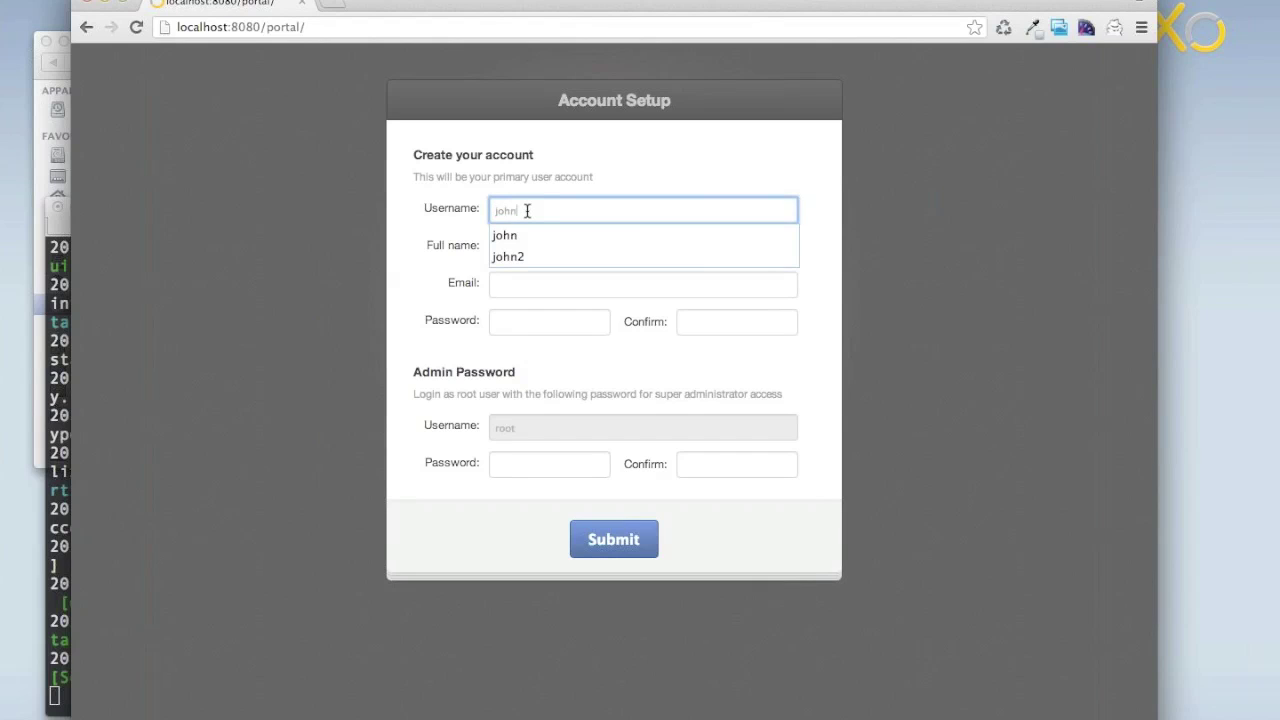
{"action": "key", "text": "Tab"}
{"action": "type", "text": "John"}
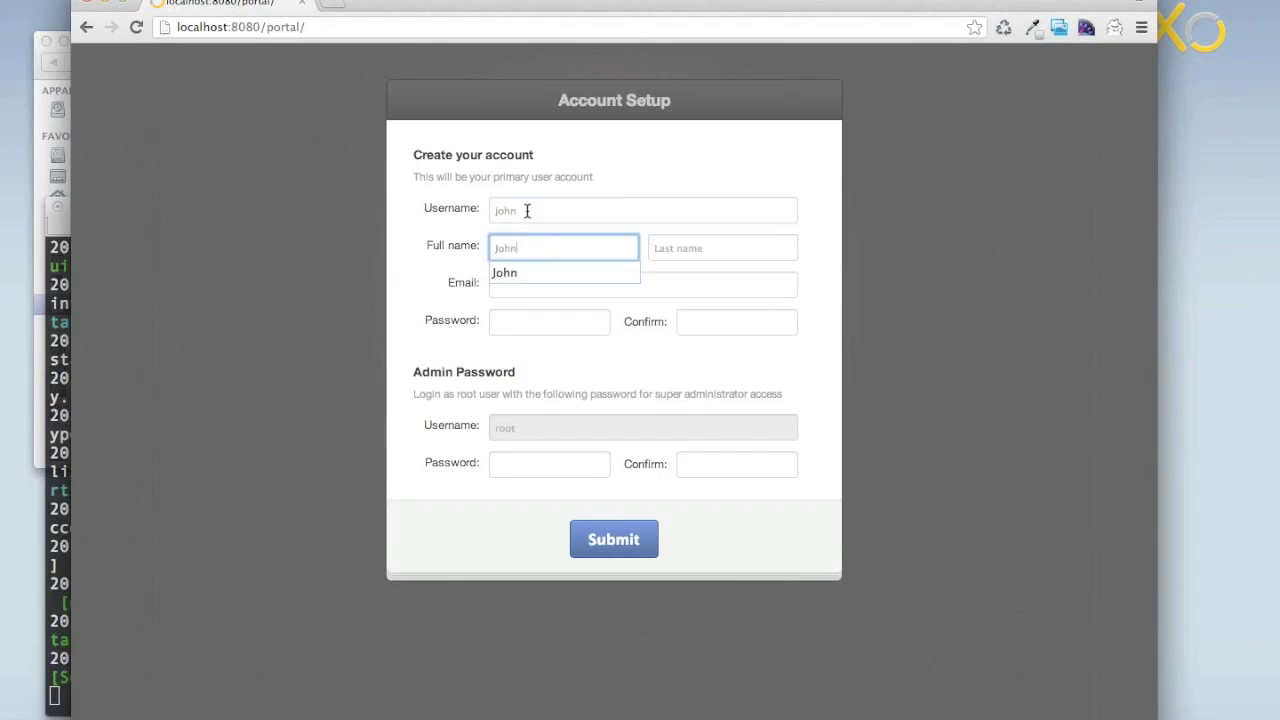
{"action": "key", "text": "Tab"}
{"action": "type", "text": "Smith"}
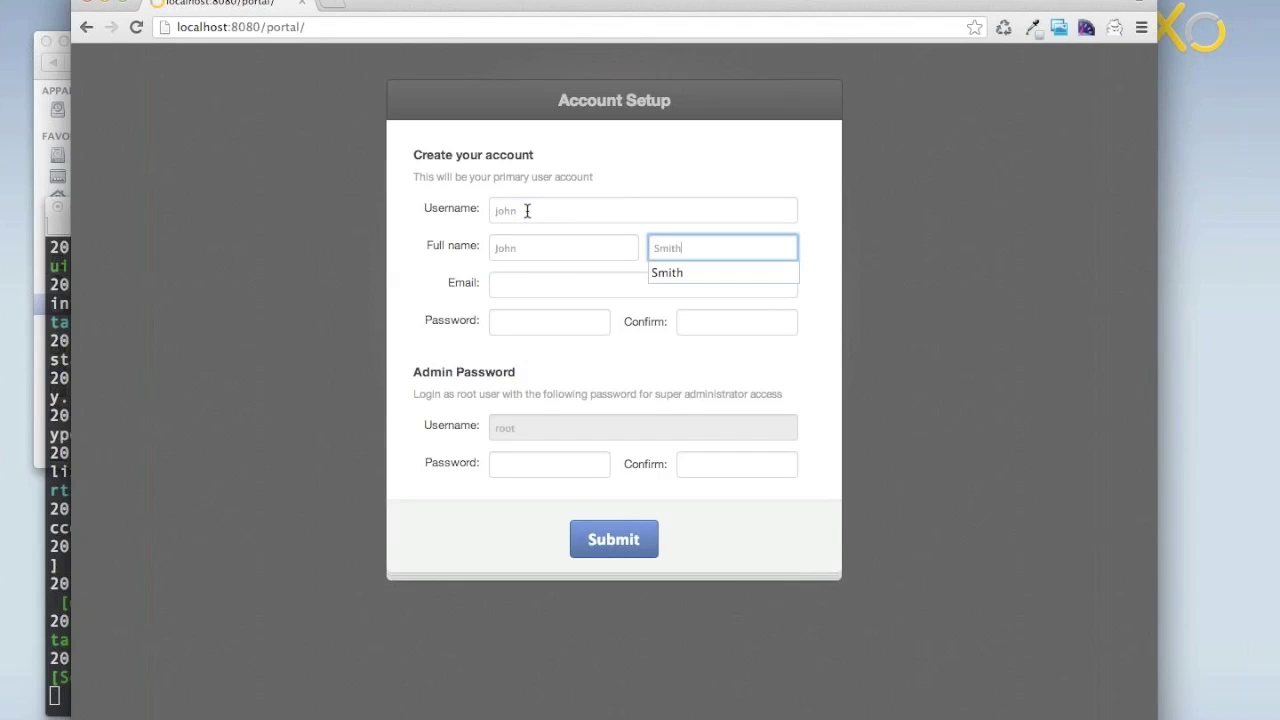
{"action": "key", "text": "Tab"}
{"action": "type", "text": "jo"}
{"action": "key", "text": "Down"}
{"action": "key", "text": "Tab"}
Enter and confirm the user and admin passwords, then submit the setup form.
{"action": "type", "text": "••••••"}
{"action": "key", "text": "Tab"}
{"action": "type", "text": "••••••"}
{"action": "key", "text": "Tab"}
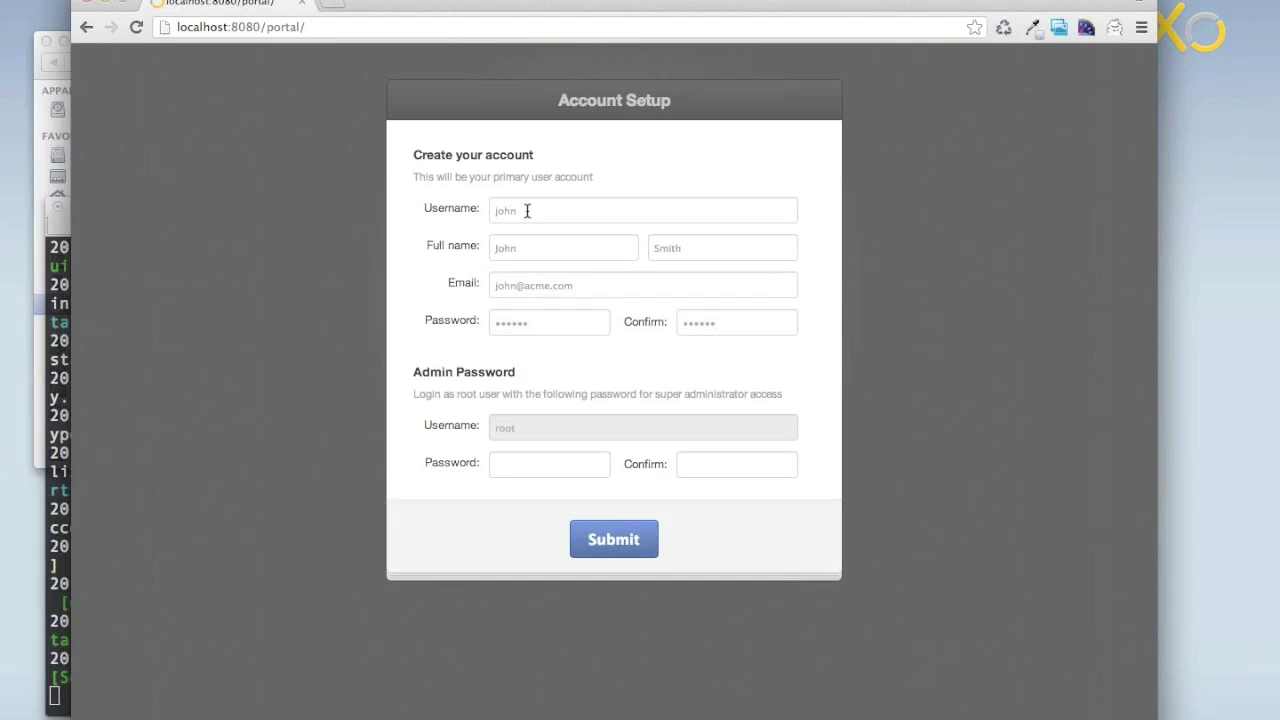
{"action": "type", "text": "••••••"}
{"action": "key", "text": "Tab"}
{"action": "type", "text": "••••••"}
{"action": "key", "text": "Return"}
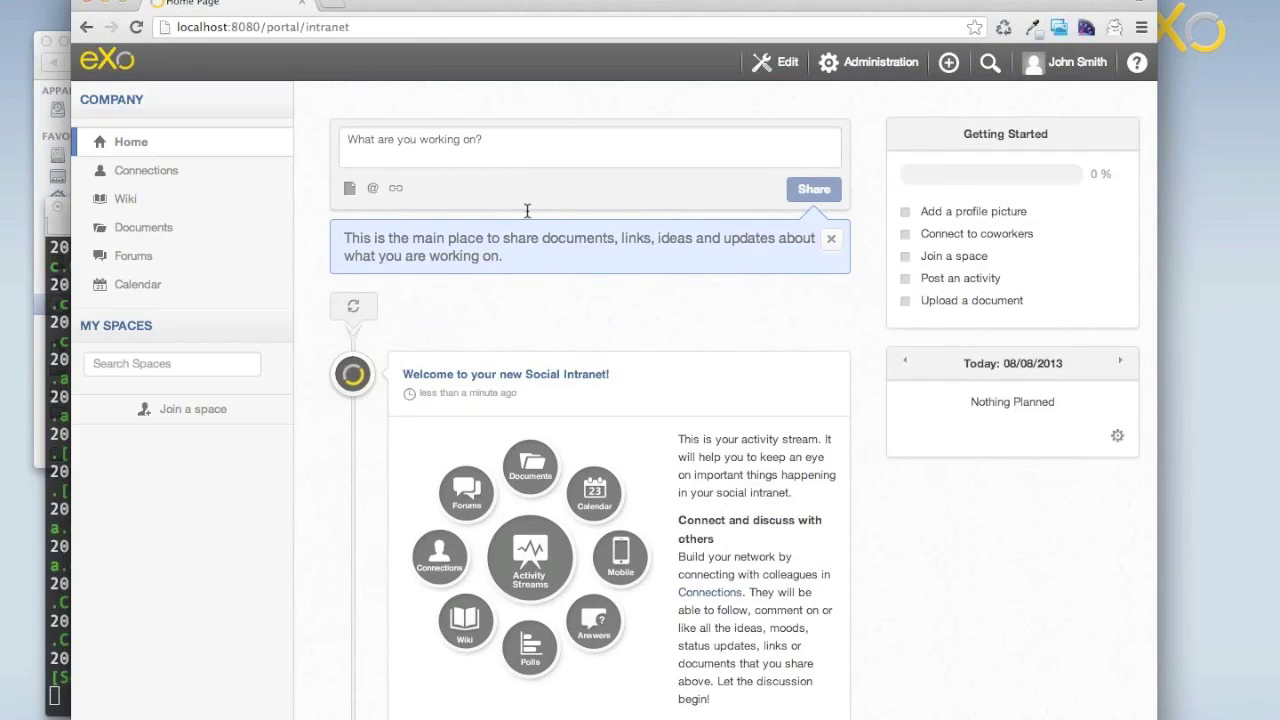
Open the Administration menu's Users options, then bring the Terminal server log to the front.
{"action": "left_click", "coordinate": [866, 62]}
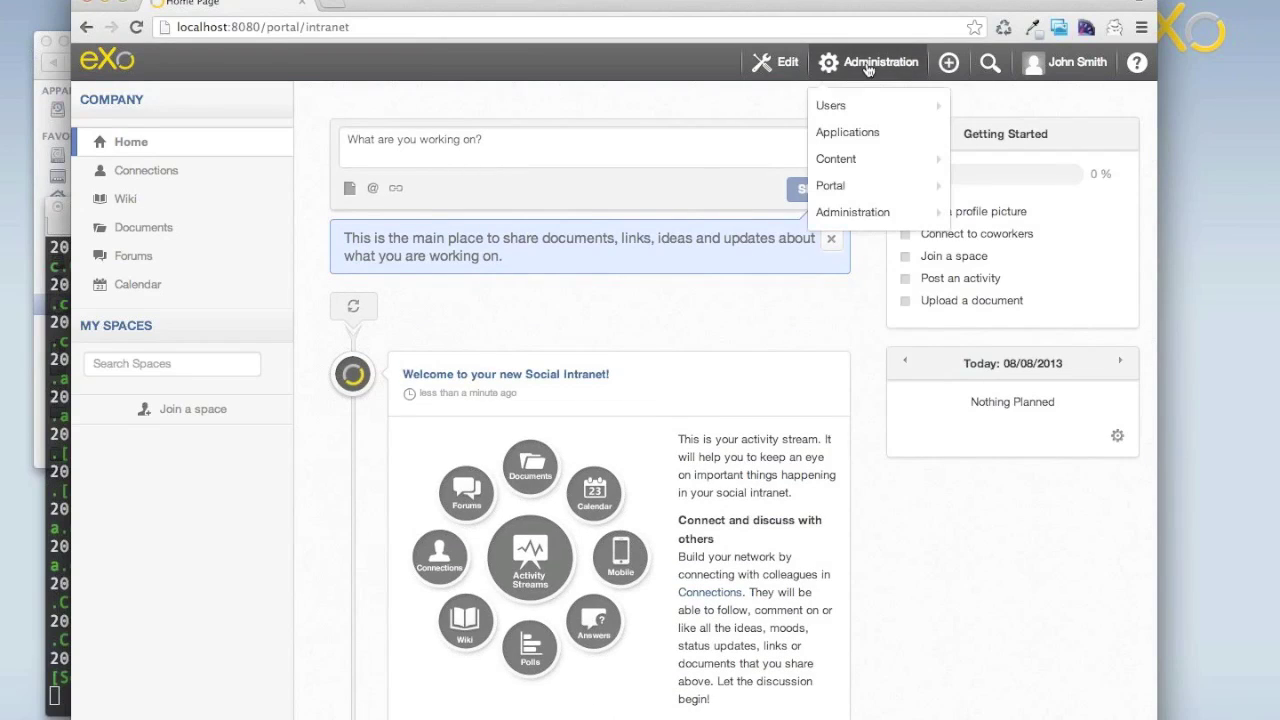
{"action": "mouse_move", "coordinate": [858, 104]}
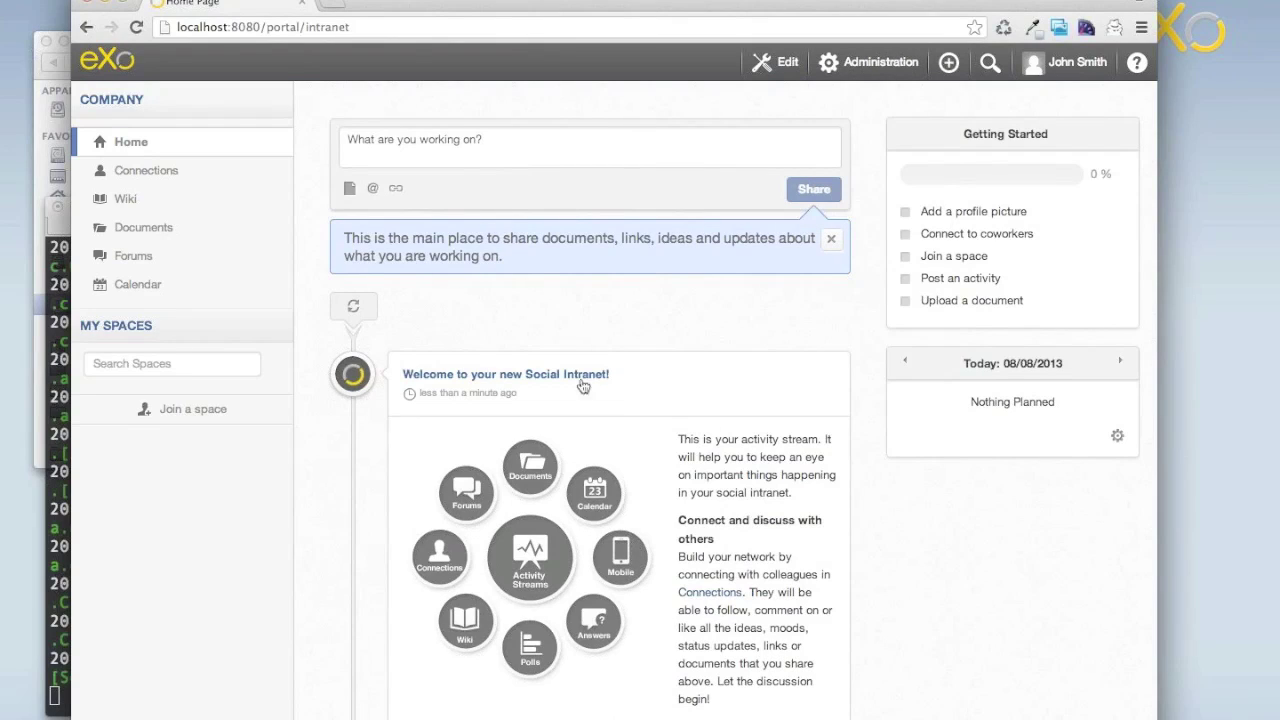
{"action": "left_click", "coordinate": [63, 350]}
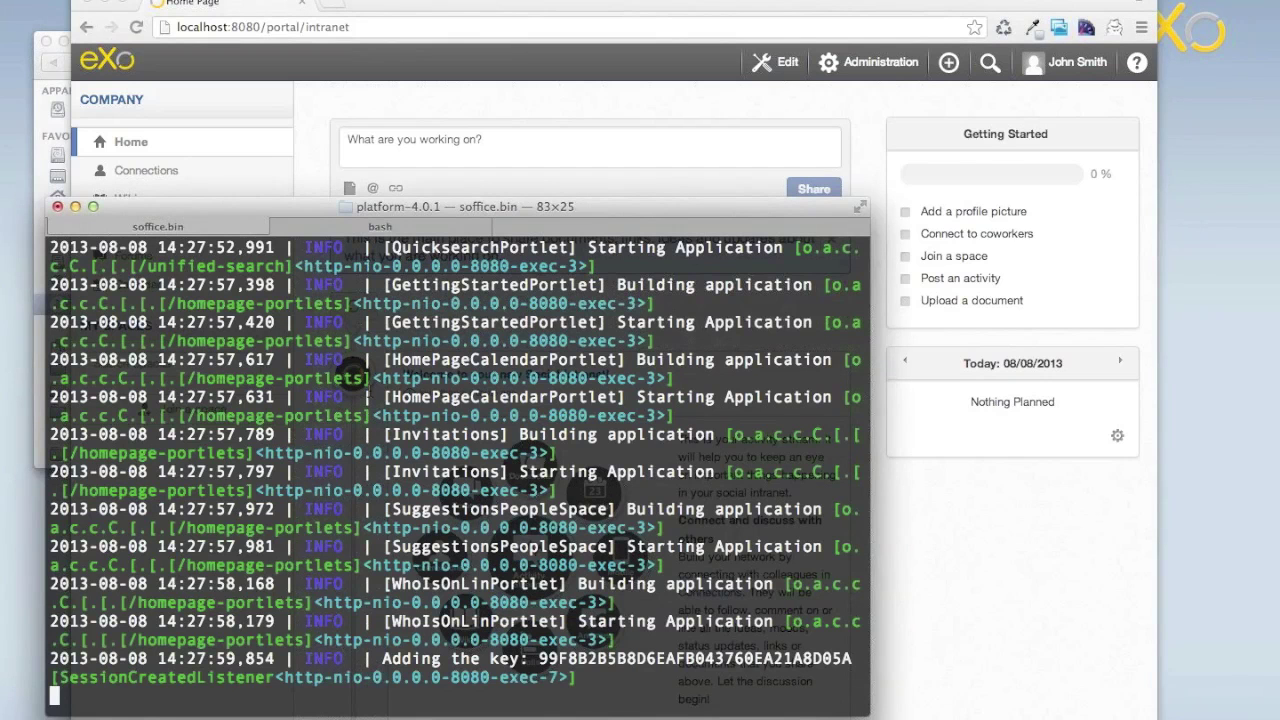
Stop the server with Ctrl+C, rerun platform-4.0.1-demo/start_eXo.sh, and return to the intranet page.
{"action": "key", "text": "ctrl+c"}
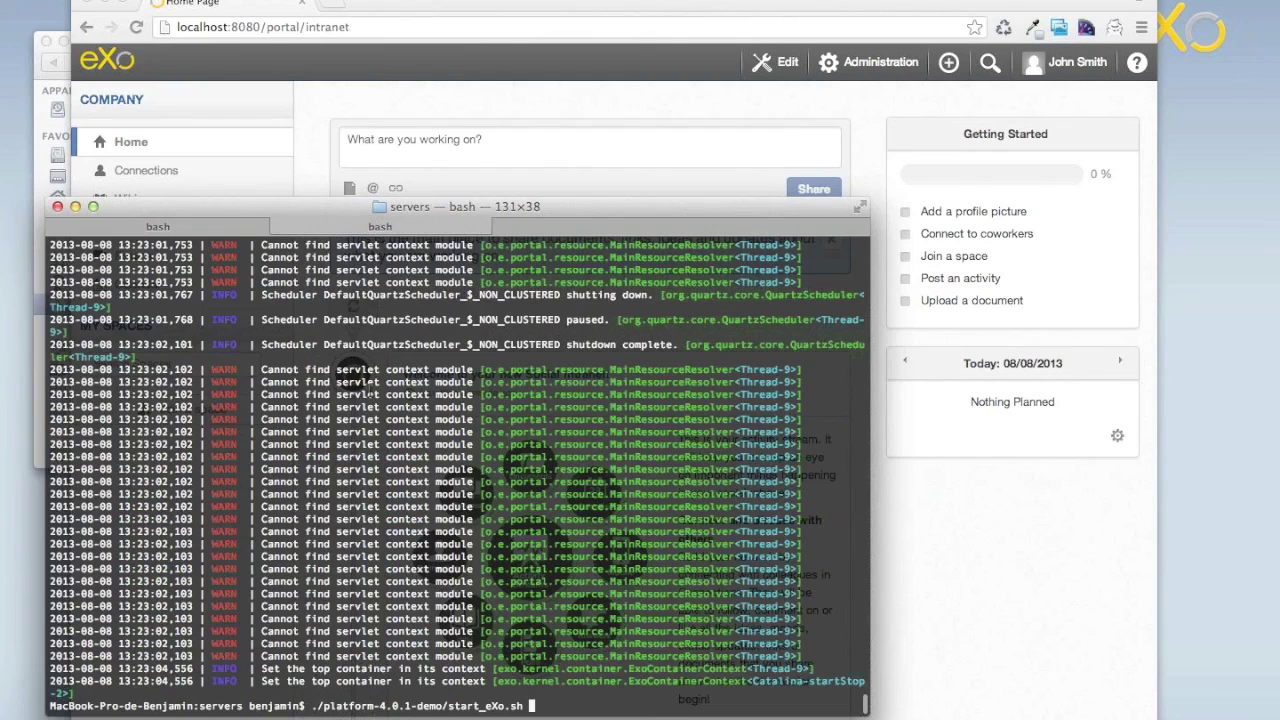
{"action": "key", "text": "Return"}
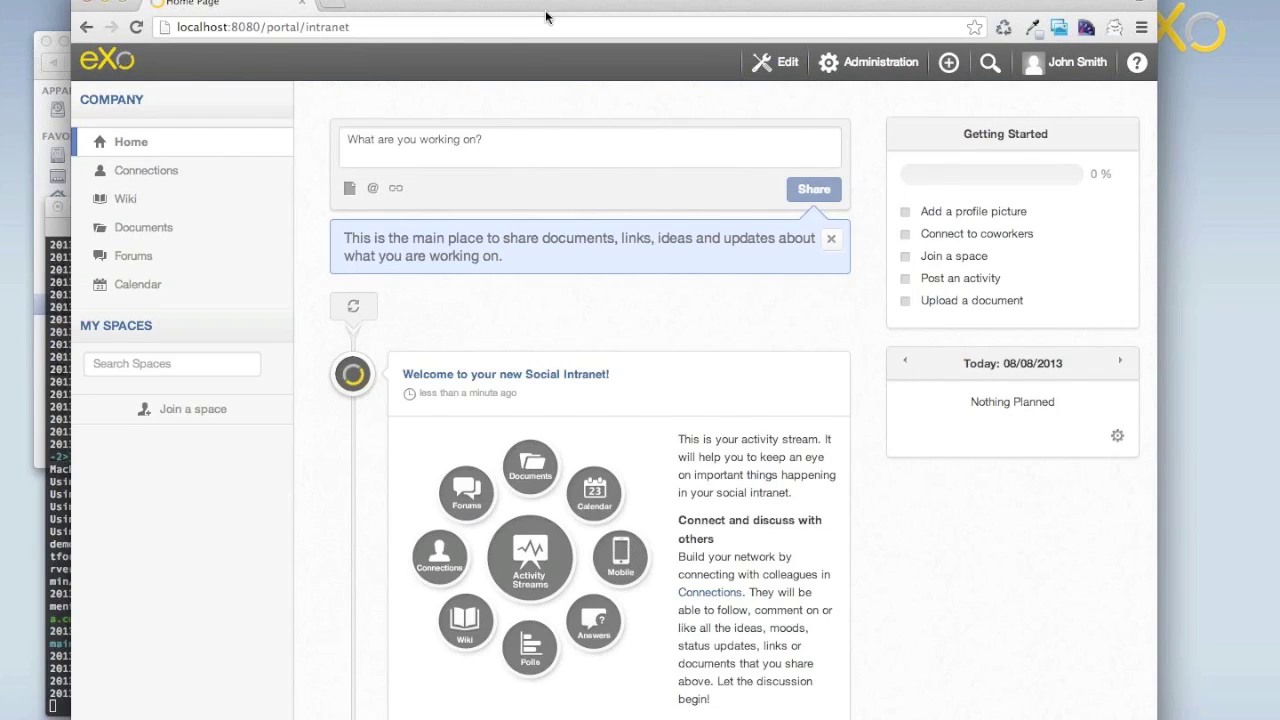
{"action": "left_click", "coordinate": [546, 17]}
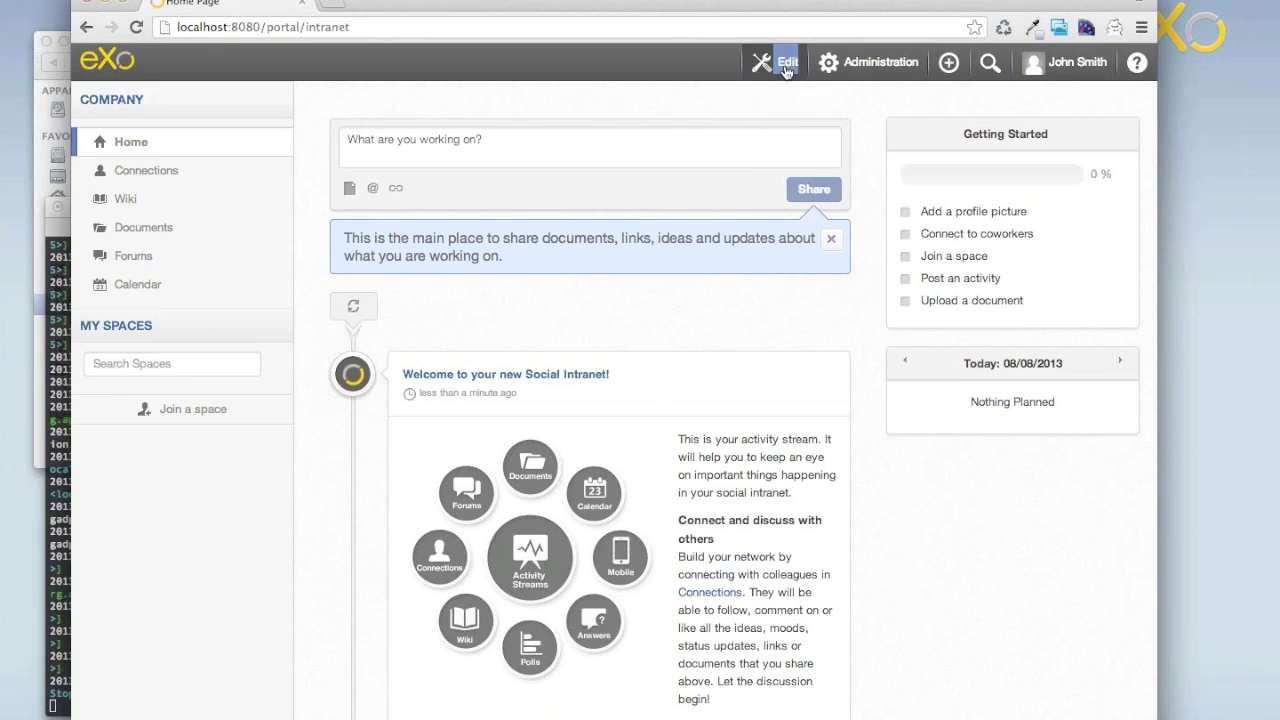
{"action": "left_click", "coordinate": [872, 62]}
{"action": "mouse_move", "coordinate": [870, 100]}
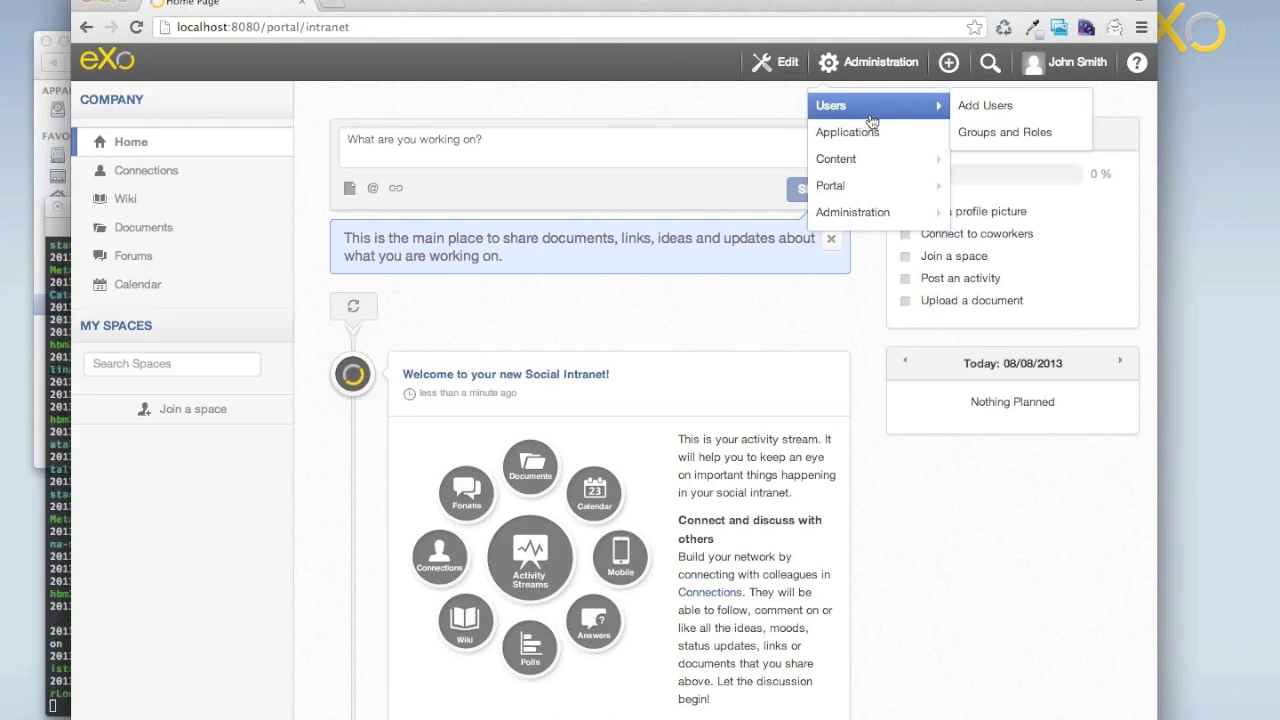
{"action": "left_click", "coordinate": [750, 104]}
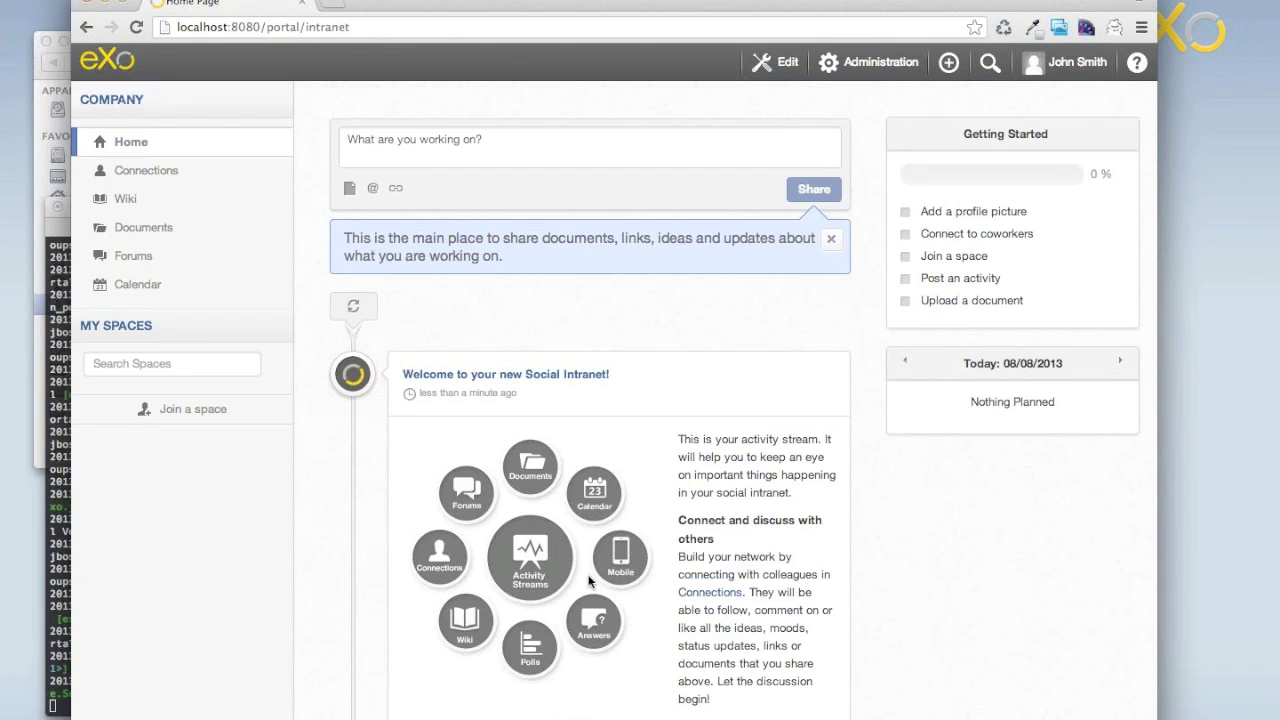
{"action": "scroll", "coordinate": [588, 580], "scroll_direction": "down", "scroll_amount": 5}
{"action": "scroll", "coordinate": [588, 580], "scroll_direction": "up", "scroll_amount": 4}
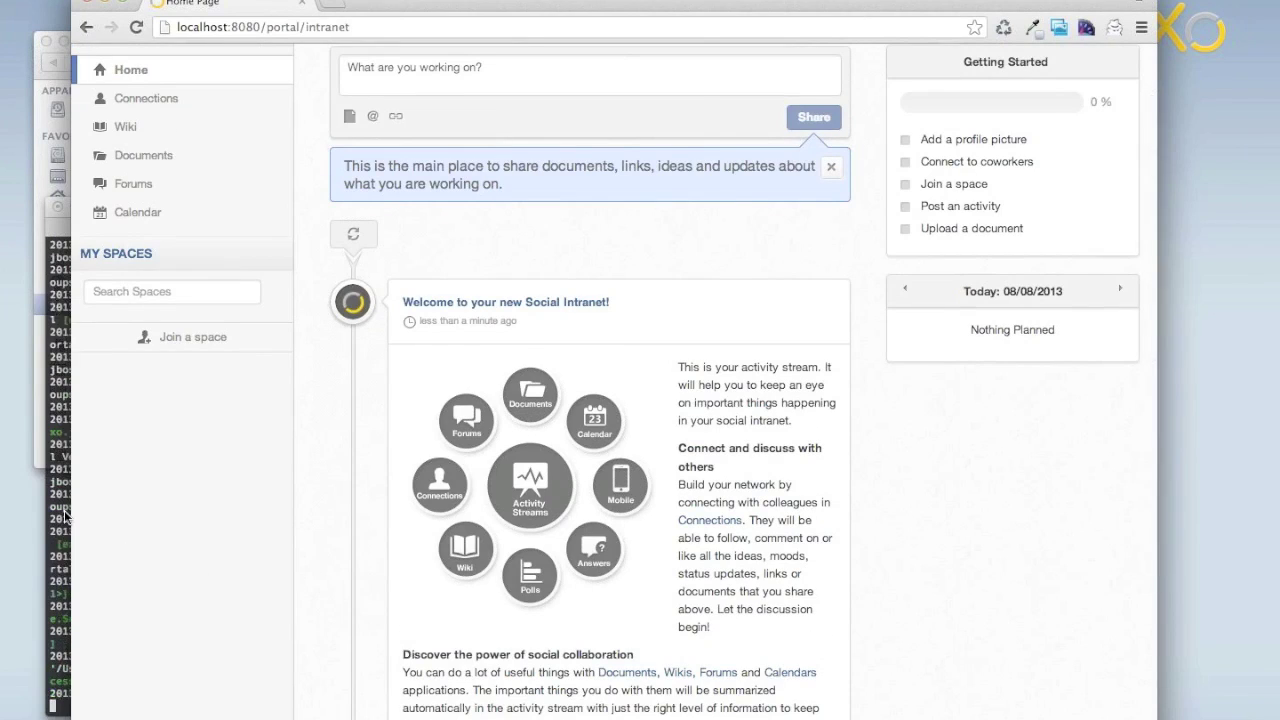
{"action": "left_click", "coordinate": [64, 517]}
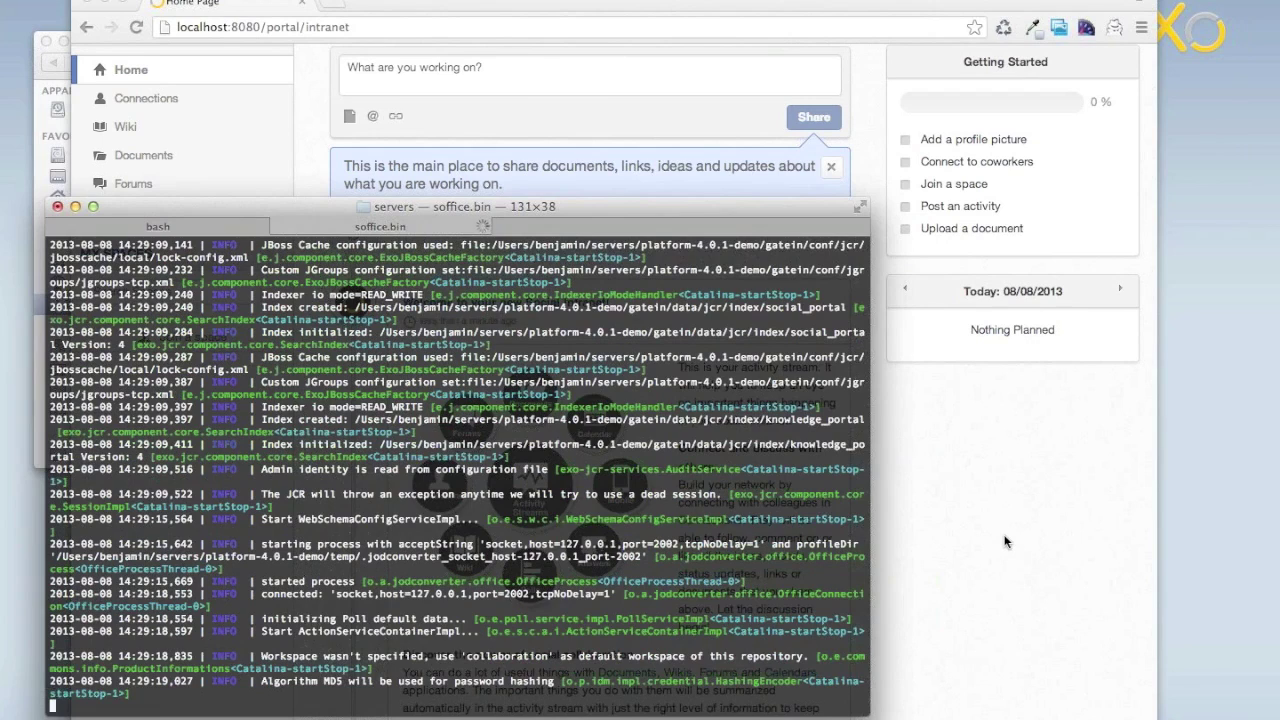
{"action": "left_click", "coordinate": [1005, 541]}
{"action": "left_click", "coordinate": [344, 28]}
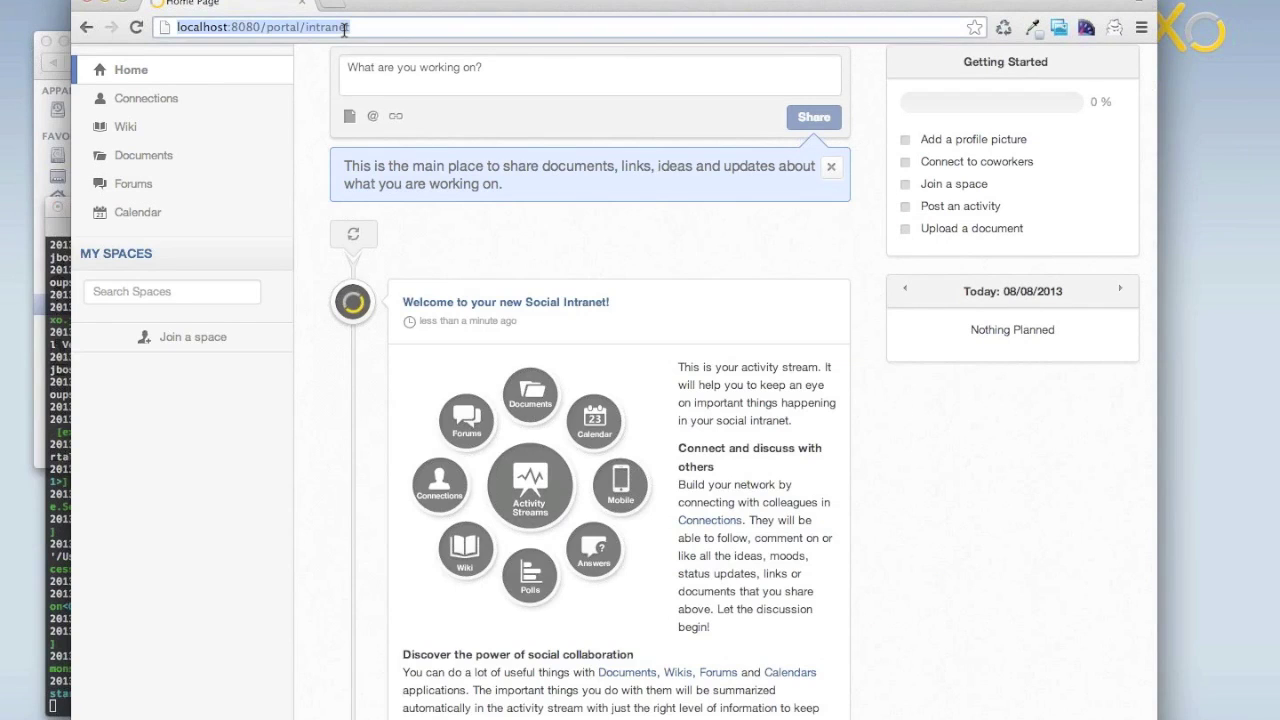
Load demo.exoplatform.net, then minimize the Terminal server log window.
{"action": "type", "text": "demo"}
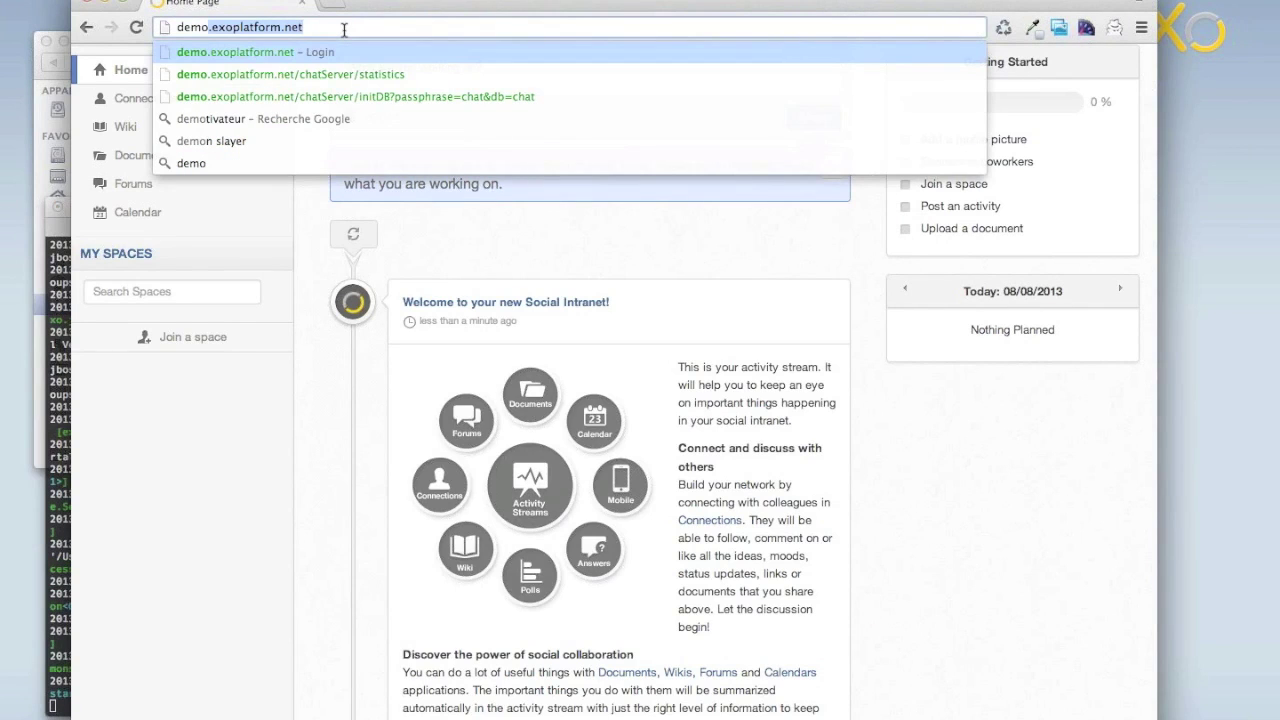
{"action": "key", "text": "Return"}
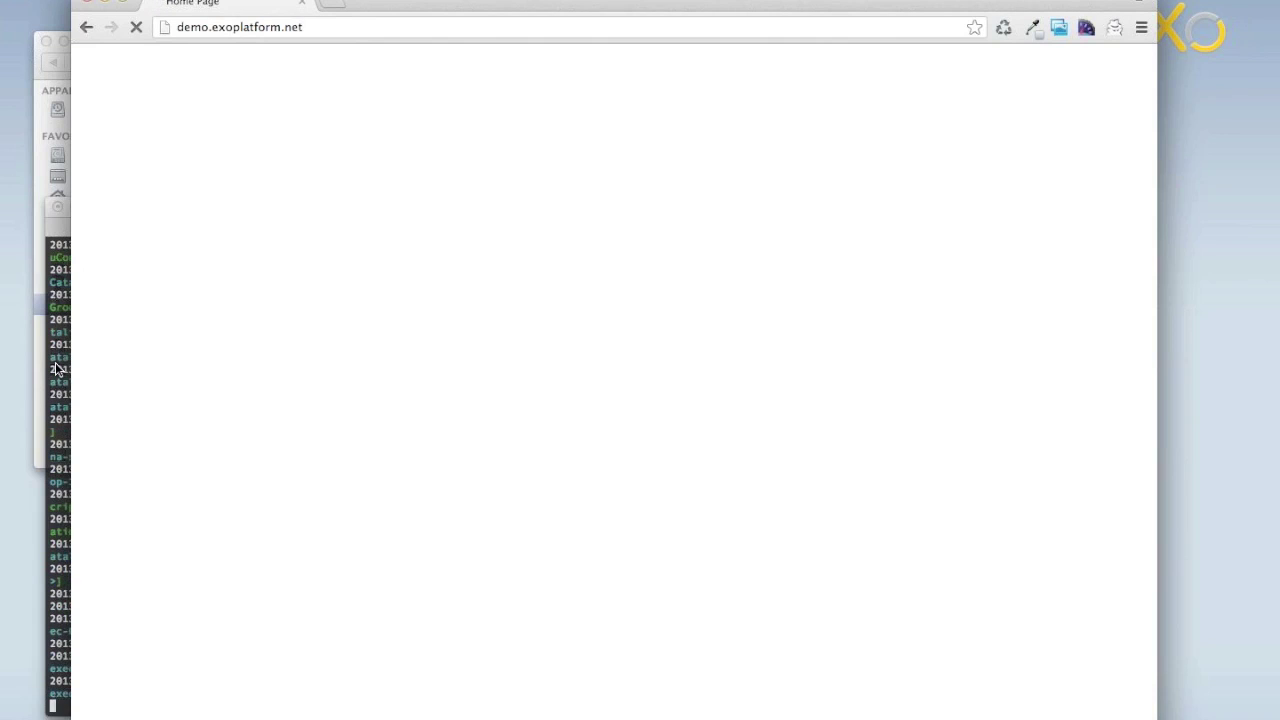
{"action": "left_click", "coordinate": [57, 369]}
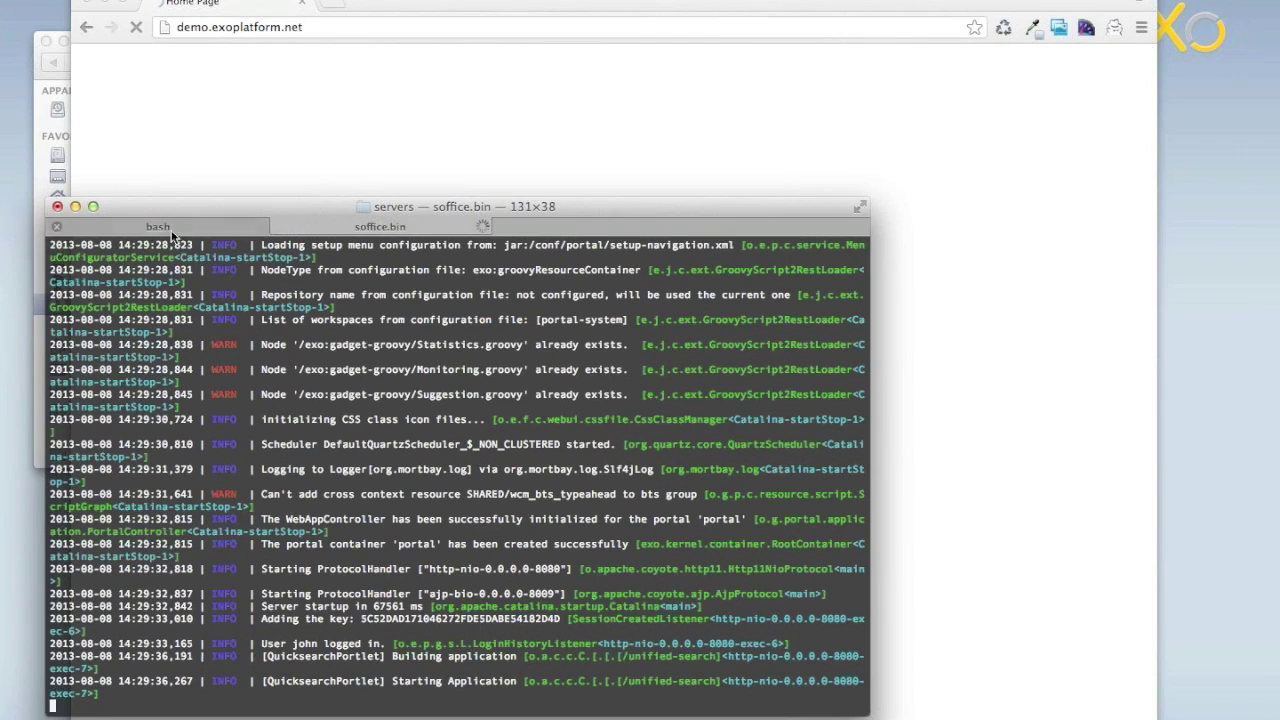
{"action": "left_click", "coordinate": [76, 208]}
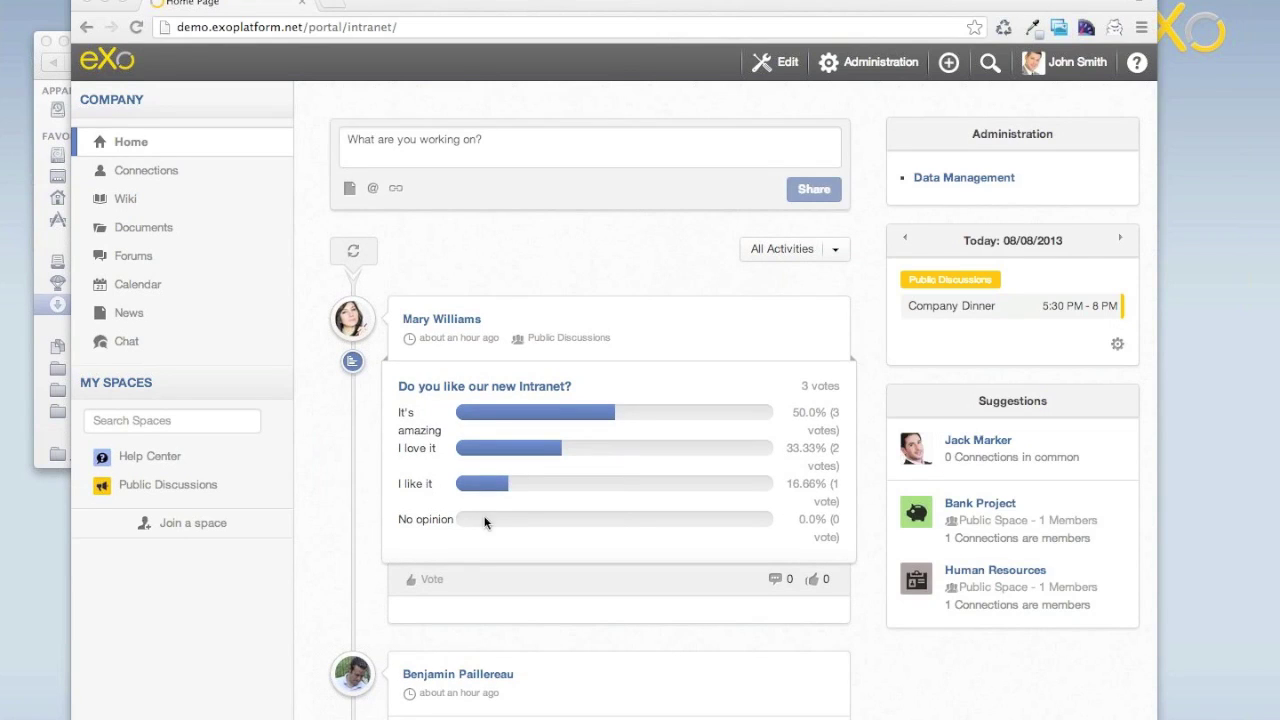
Scroll through the demo activity stream, then open a new incognito window.
{"action": "scroll", "coordinate": [485, 522], "scroll_direction": "down", "scroll_amount": 10}
{"action": "scroll", "coordinate": [485, 522], "scroll_direction": "down", "scroll_amount": 3}
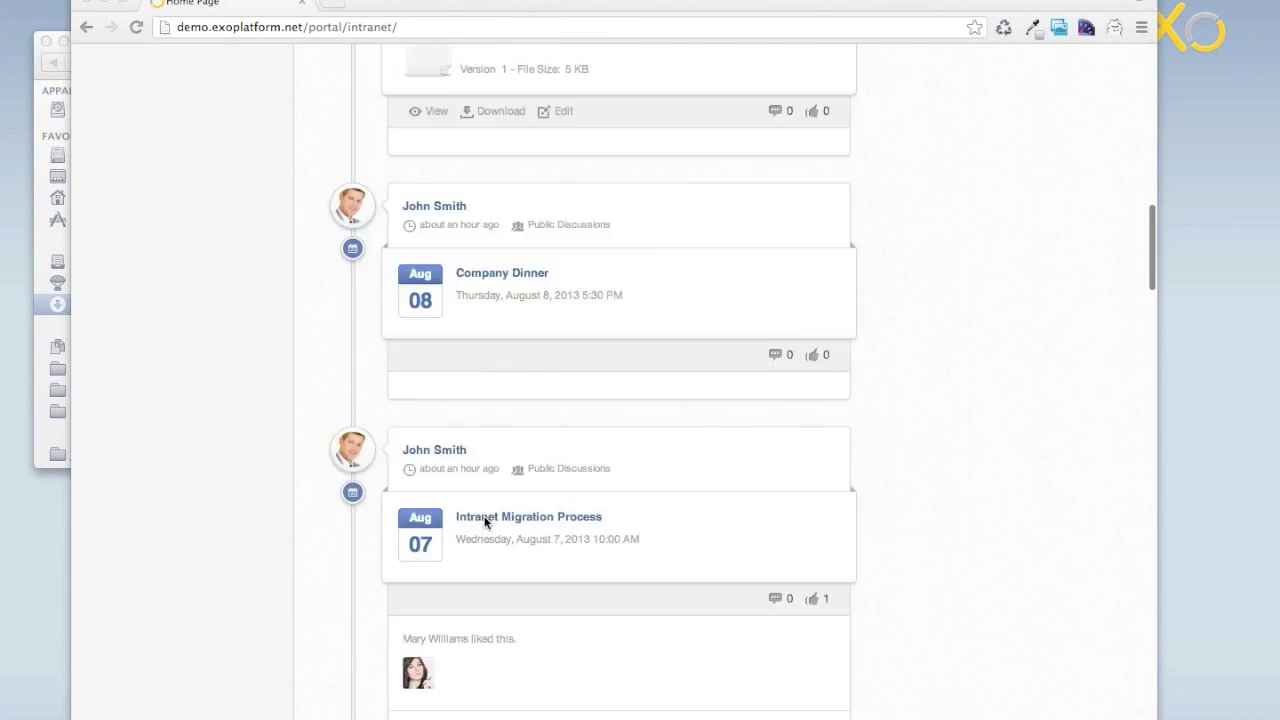
{"action": "scroll", "coordinate": [485, 522], "scroll_direction": "up", "scroll_amount": 15}
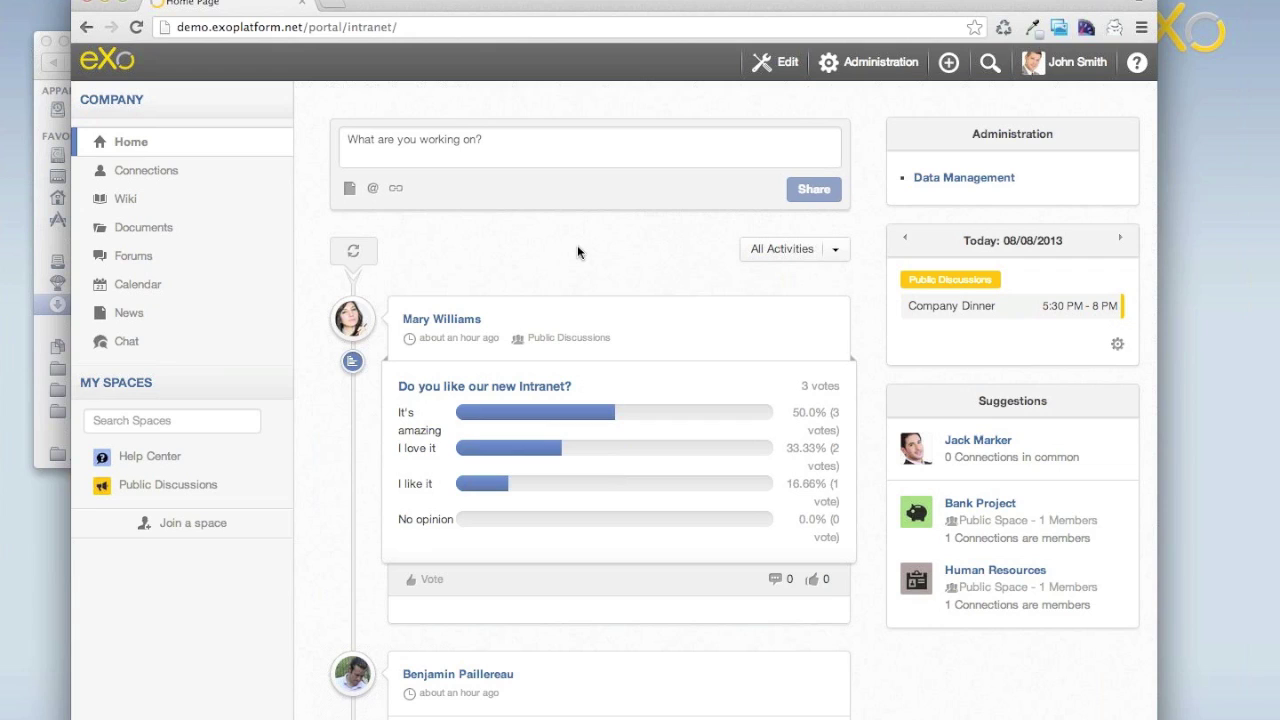
{"action": "key", "text": "super+shift+n"}
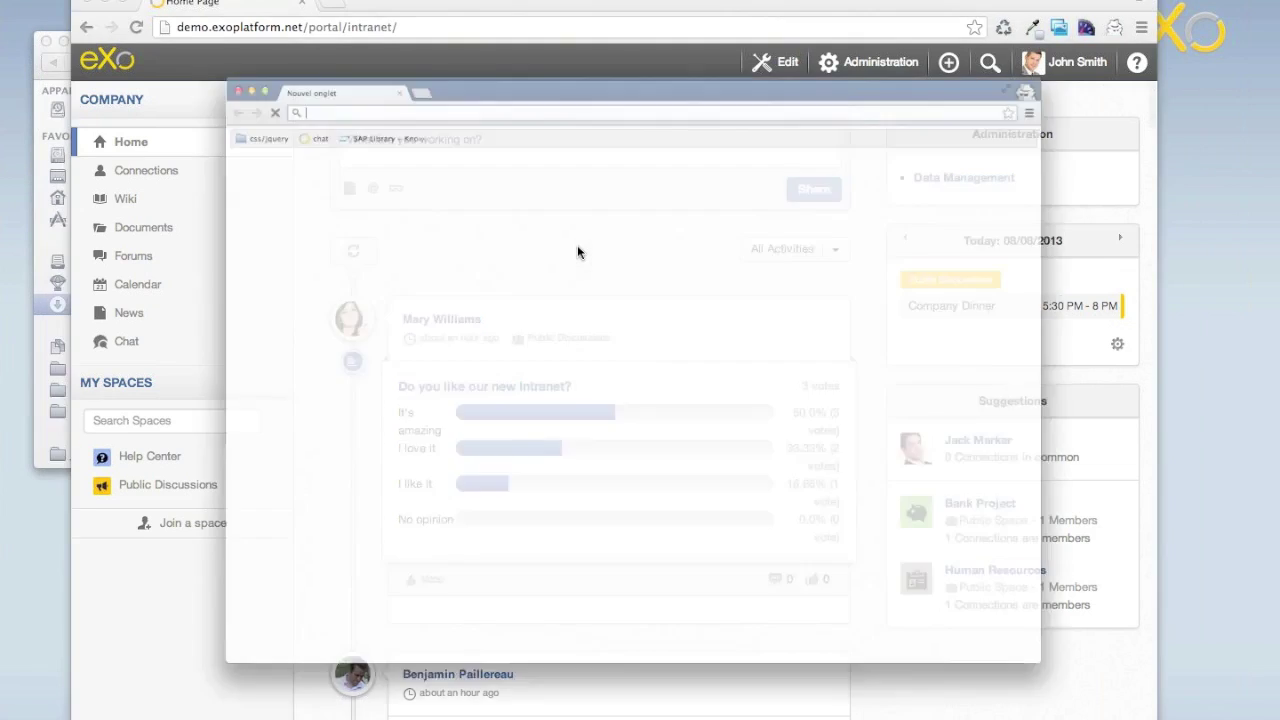
Load demo.exoplatform.net and sign in with the second user's saved credentials.
{"action": "type", "text": "demo"}
{"action": "key", "text": "Return"}
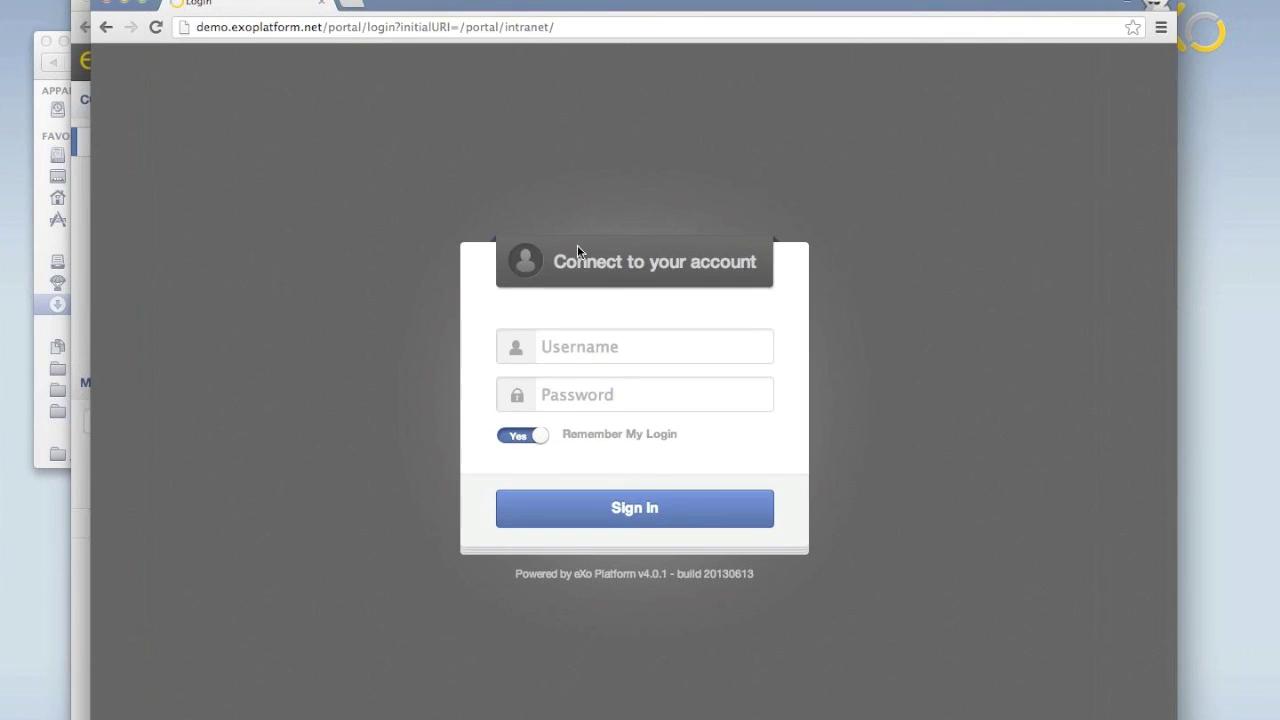
{"action": "type", "text": "benj"}
{"action": "key", "text": "Down"}
{"action": "key", "text": "Return"}
{"action": "key", "text": "Tab"}
{"action": "key", "text": "Return"}
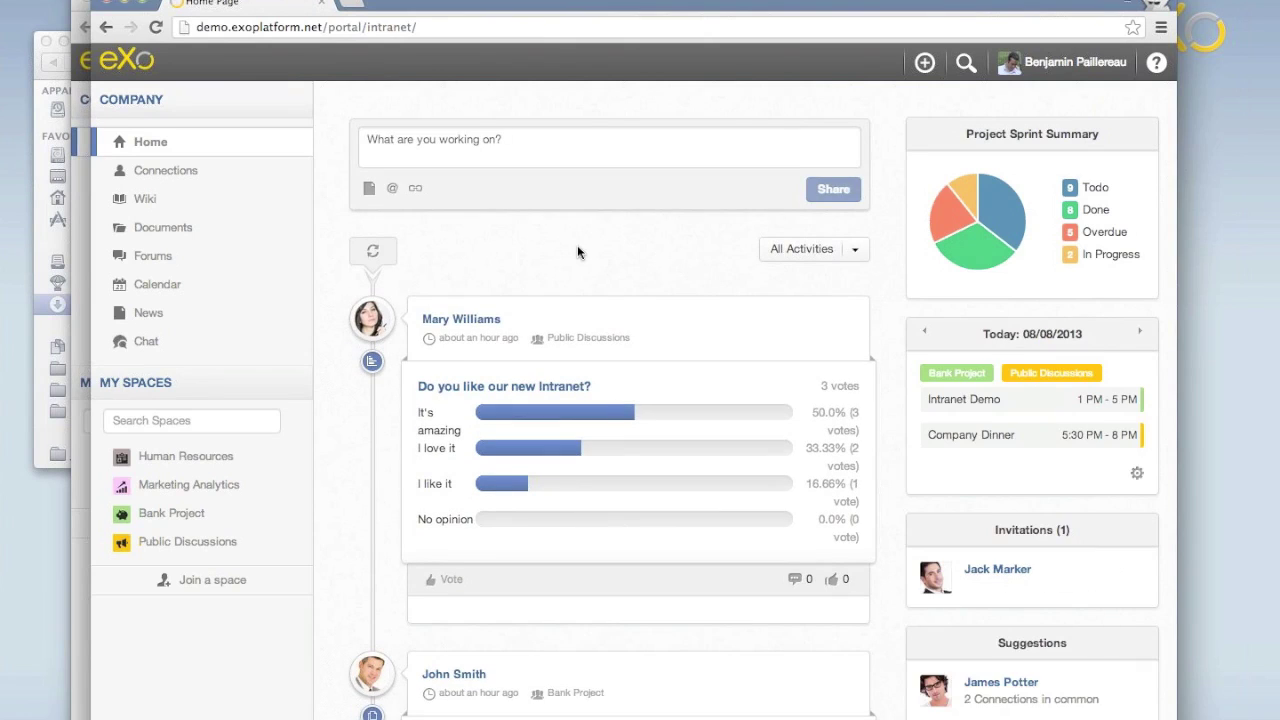
Widen and reposition the browser window, then scroll through the user's activity stream.
{"action": "left_click_drag", "start_coordinate": [1178, 109], "coordinate": [1236, 109]}
{"action": "left_click_drag", "start_coordinate": [920, 2], "coordinate": [880, 2]}
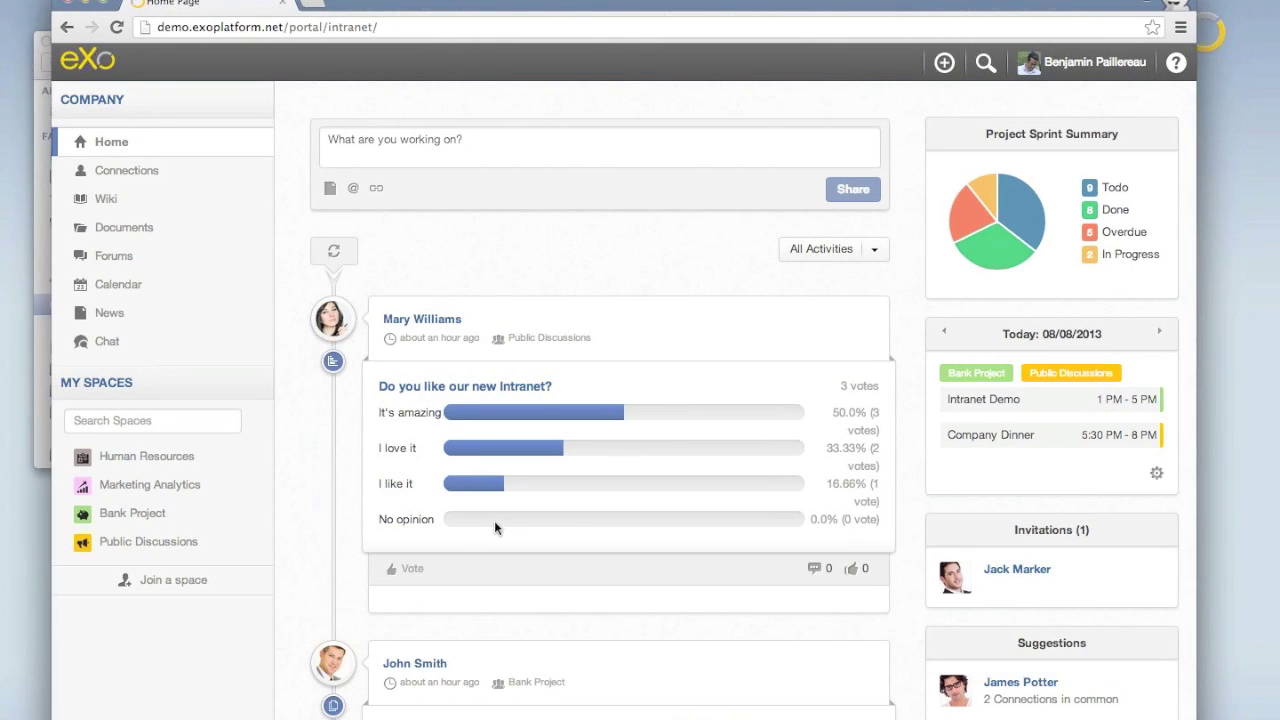
{"action": "scroll", "coordinate": [494, 520], "scroll_direction": "down", "scroll_amount": 6}
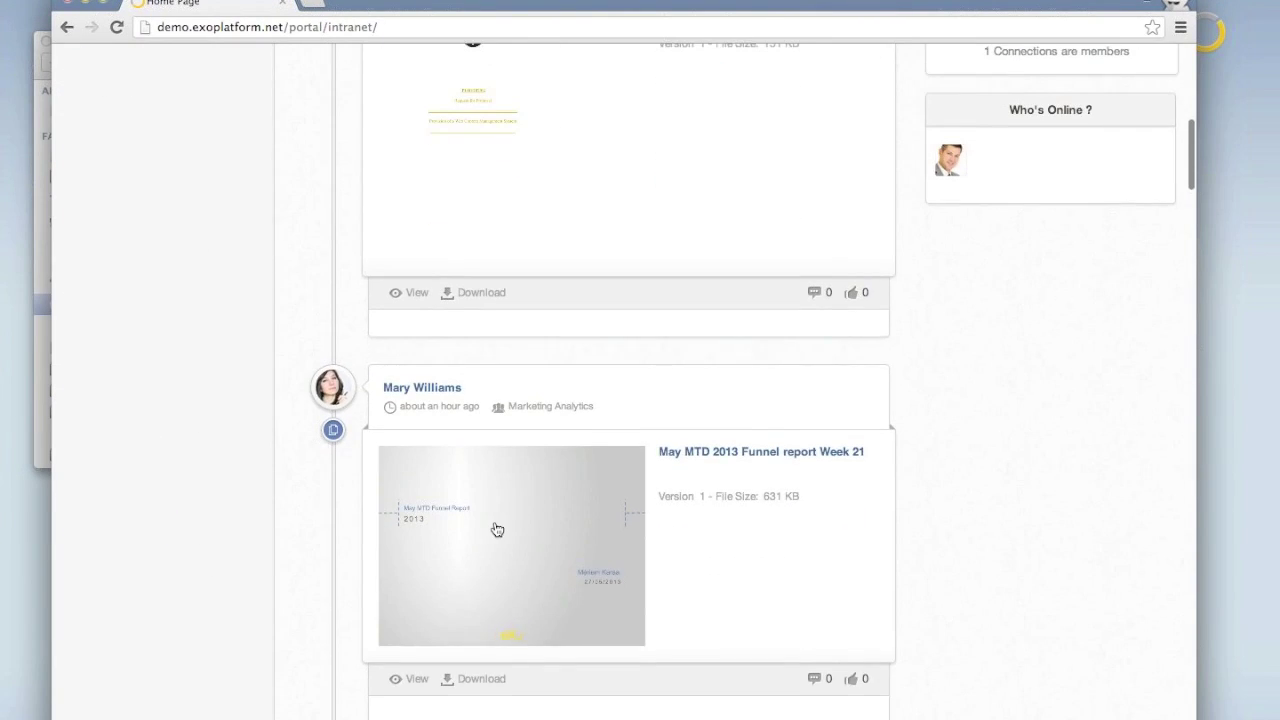
{"action": "scroll", "coordinate": [497, 529], "scroll_direction": "down", "scroll_amount": 5}
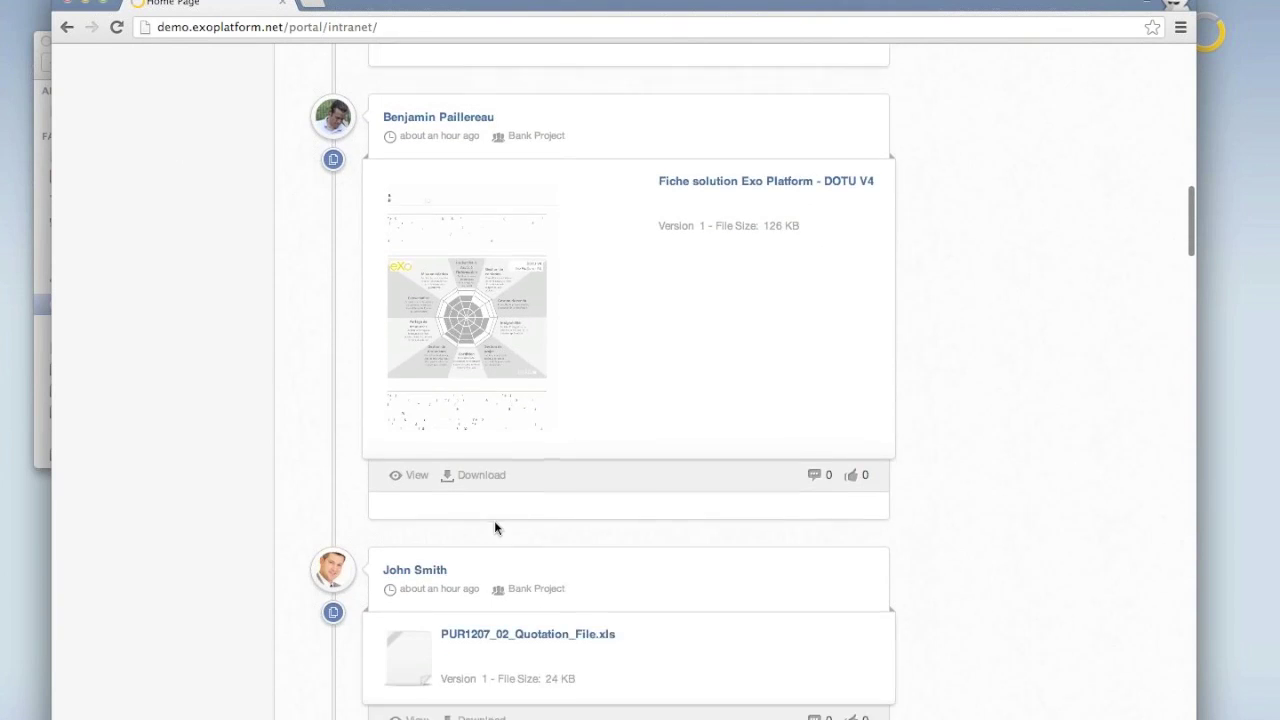
{"action": "scroll", "coordinate": [494, 521], "scroll_direction": "down", "scroll_amount": 1}
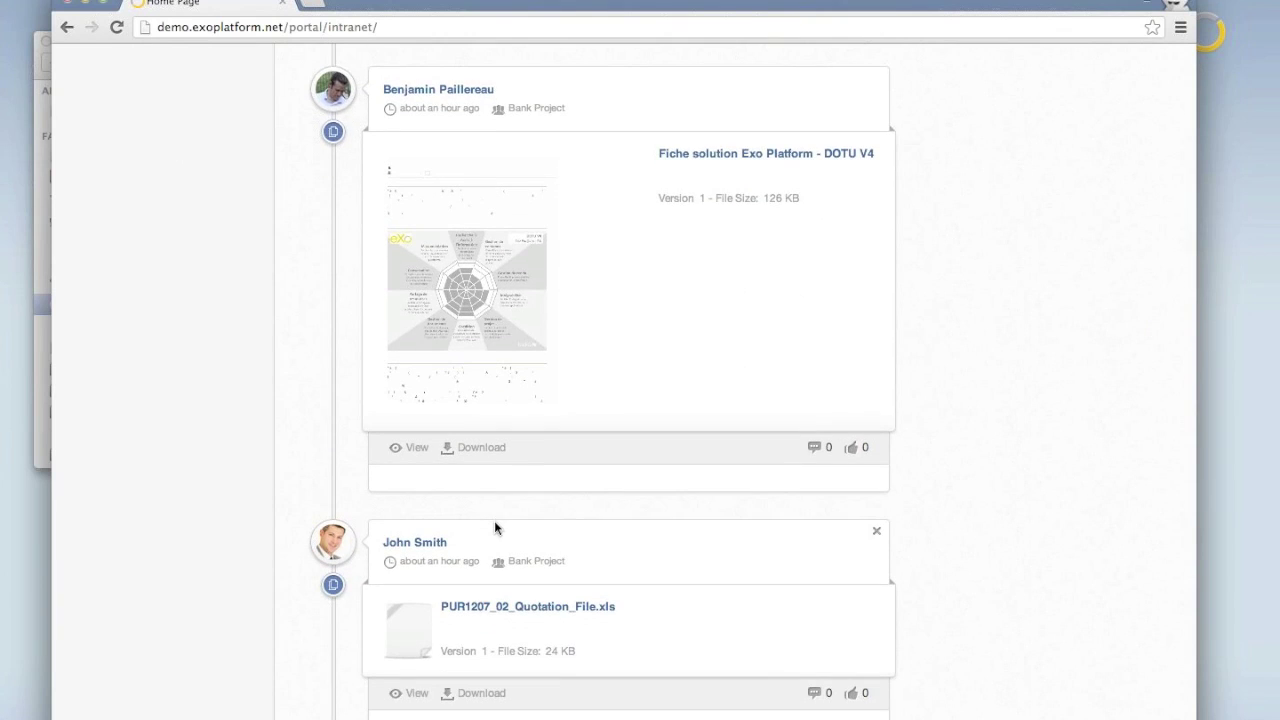
{"action": "scroll", "coordinate": [494, 522], "scroll_direction": "down", "scroll_amount": 4}
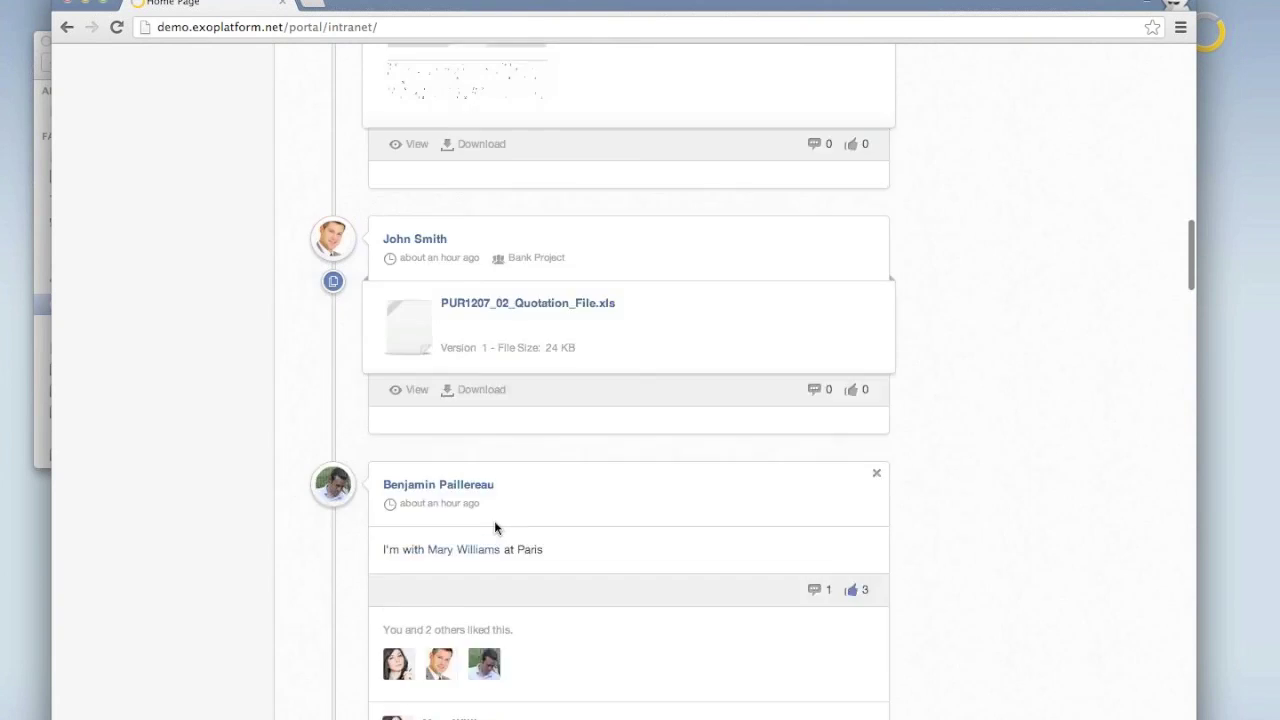
{"action": "scroll", "coordinate": [494, 520], "scroll_direction": "down", "scroll_amount": 1}
{"action": "mouse_move", "coordinate": [484, 515]}
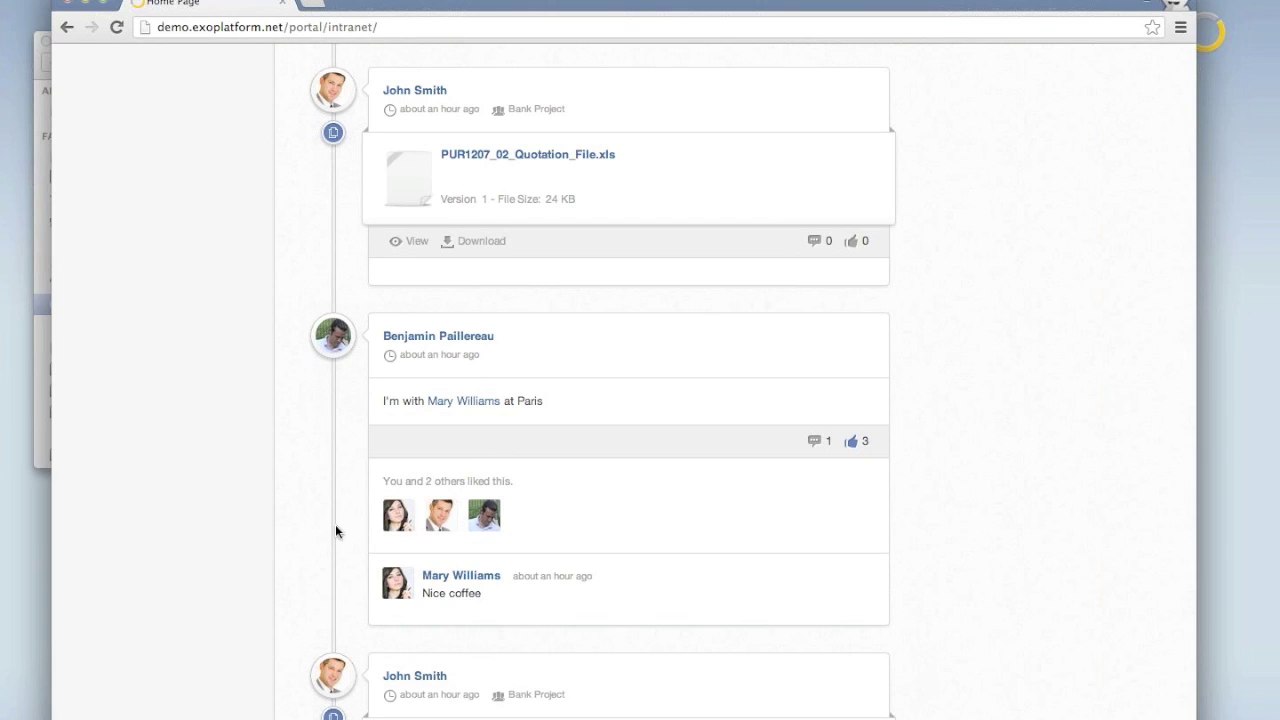
{"action": "scroll", "coordinate": [288, 558], "scroll_direction": "up", "scroll_amount": 15}
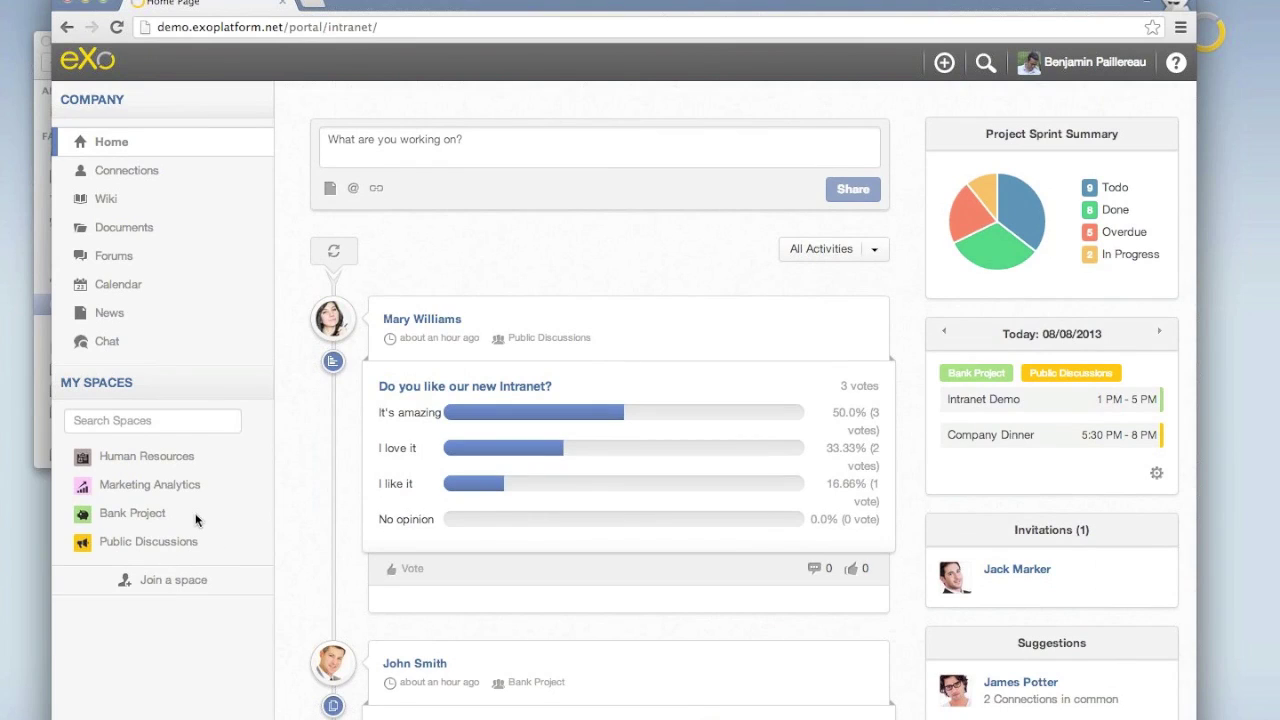
Open the Bank Project space, view its Activity Stream, then its Documents list.
{"action": "left_click", "coordinate": [128, 514]}
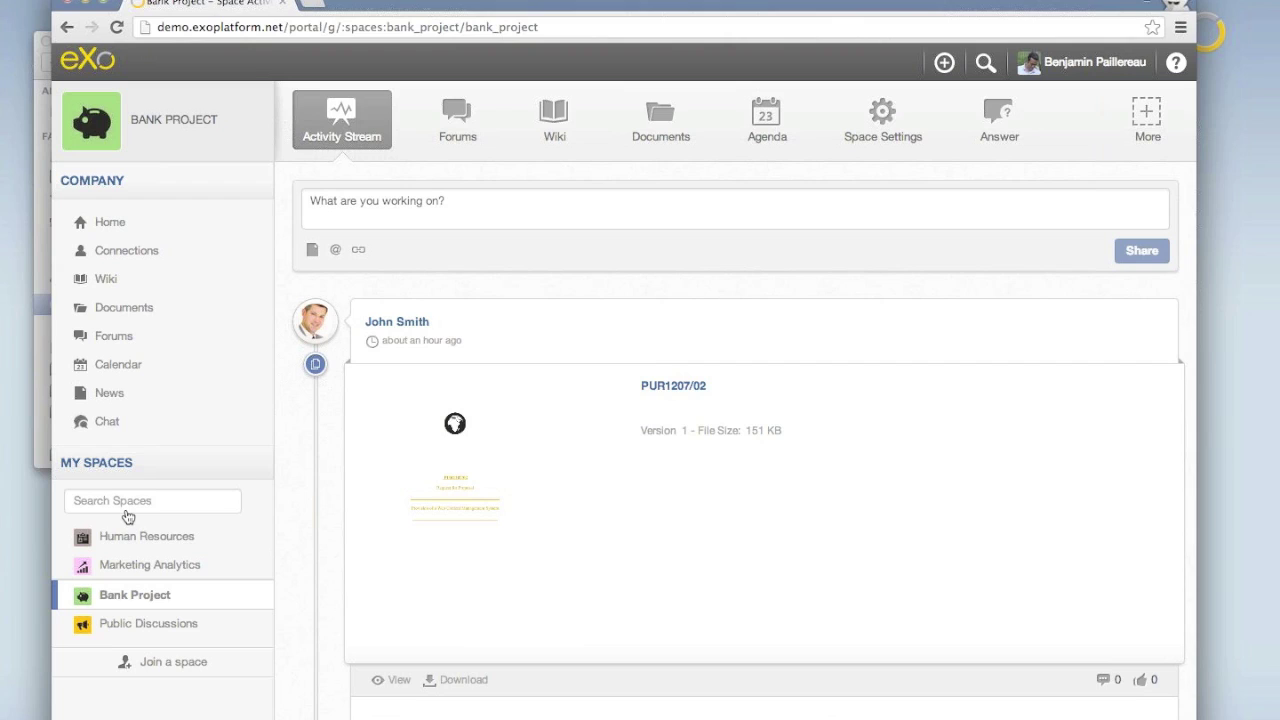
{"action": "left_click", "coordinate": [374, 143]}
{"action": "left_click", "coordinate": [656, 126]}
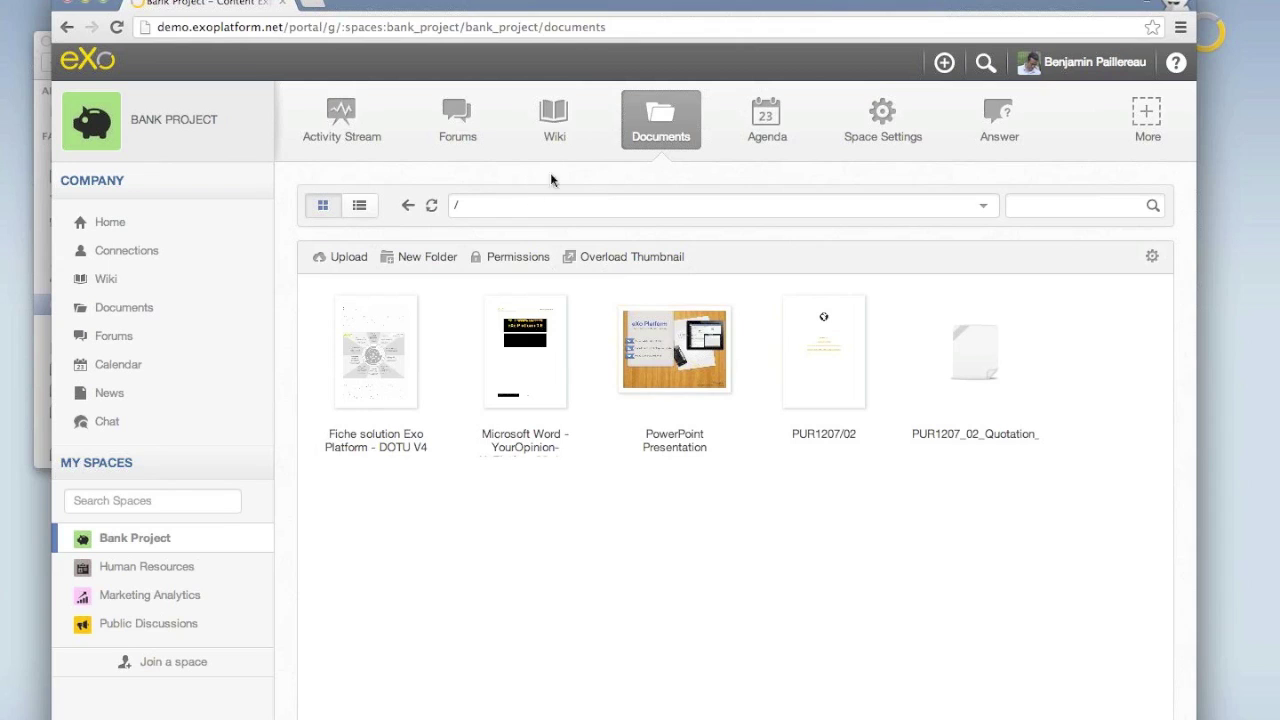
Open the Bank Project wiki and show the restricted Wiki Home page's permalink.
{"action": "left_click", "coordinate": [547, 120]}
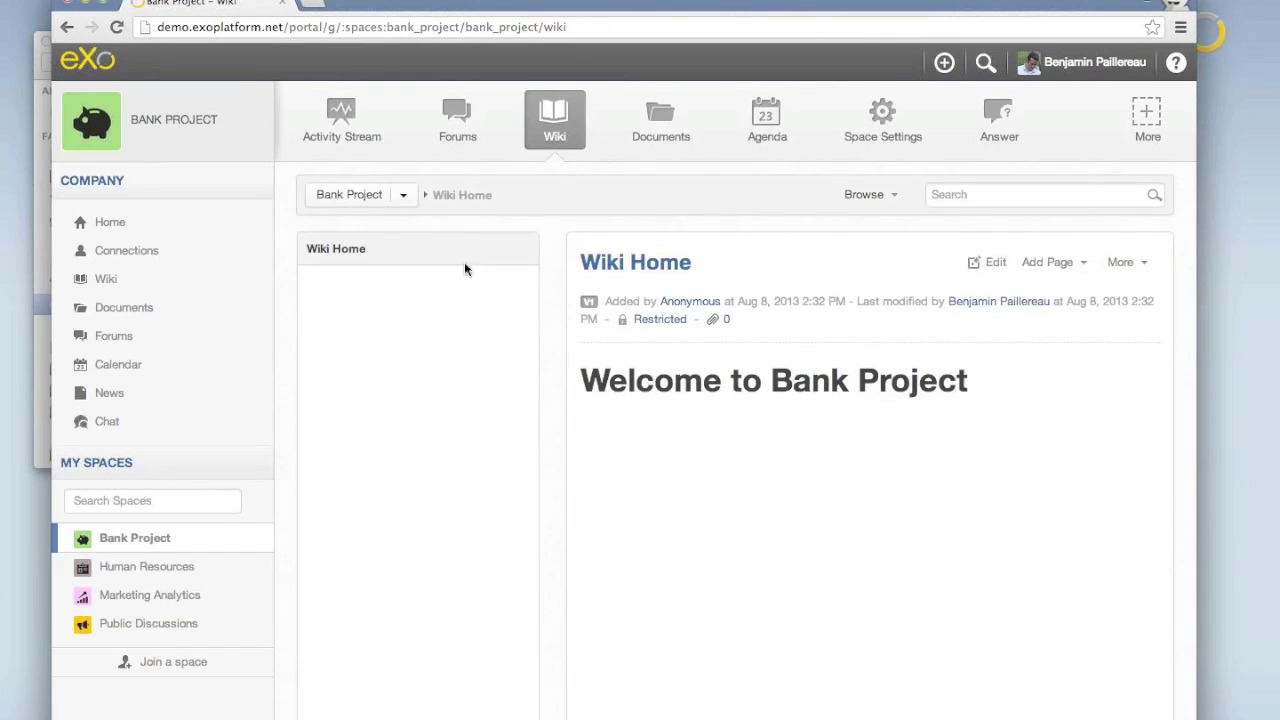
{"action": "left_click", "coordinate": [663, 328]}
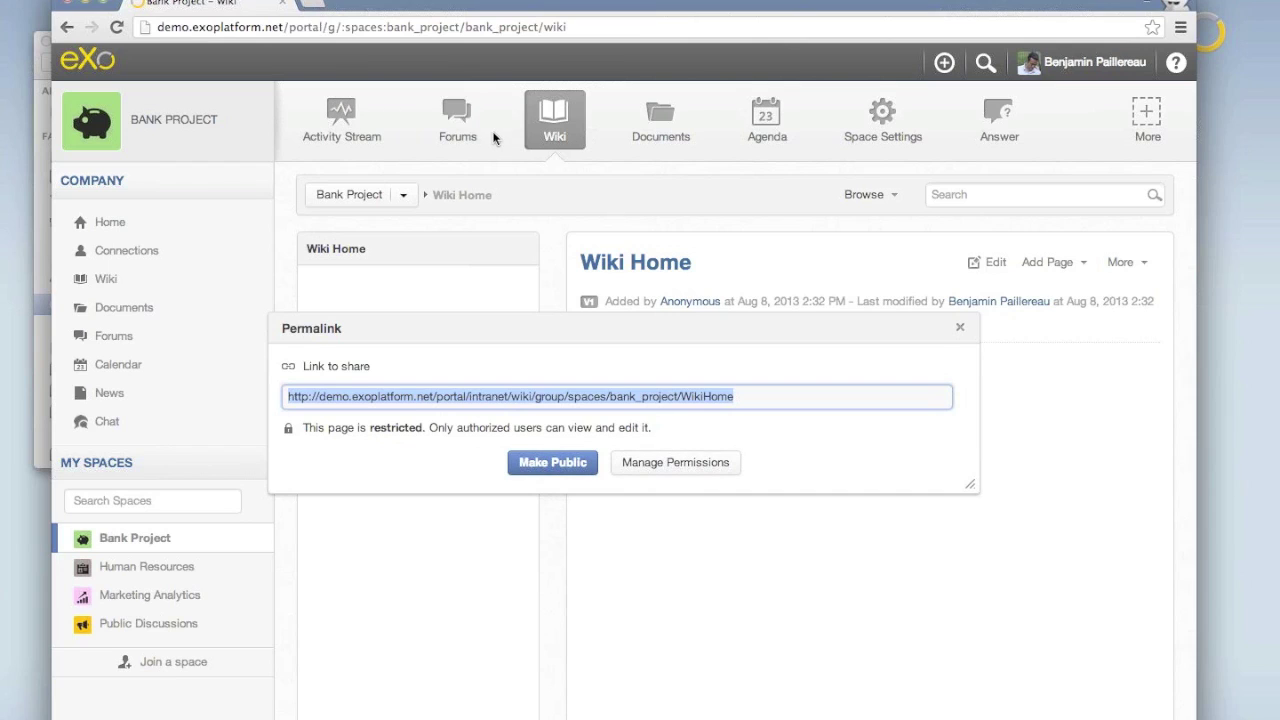
Close the Bank Project Wiki Home permalink dialog.
{"action": "left_click", "coordinate": [960, 330]}
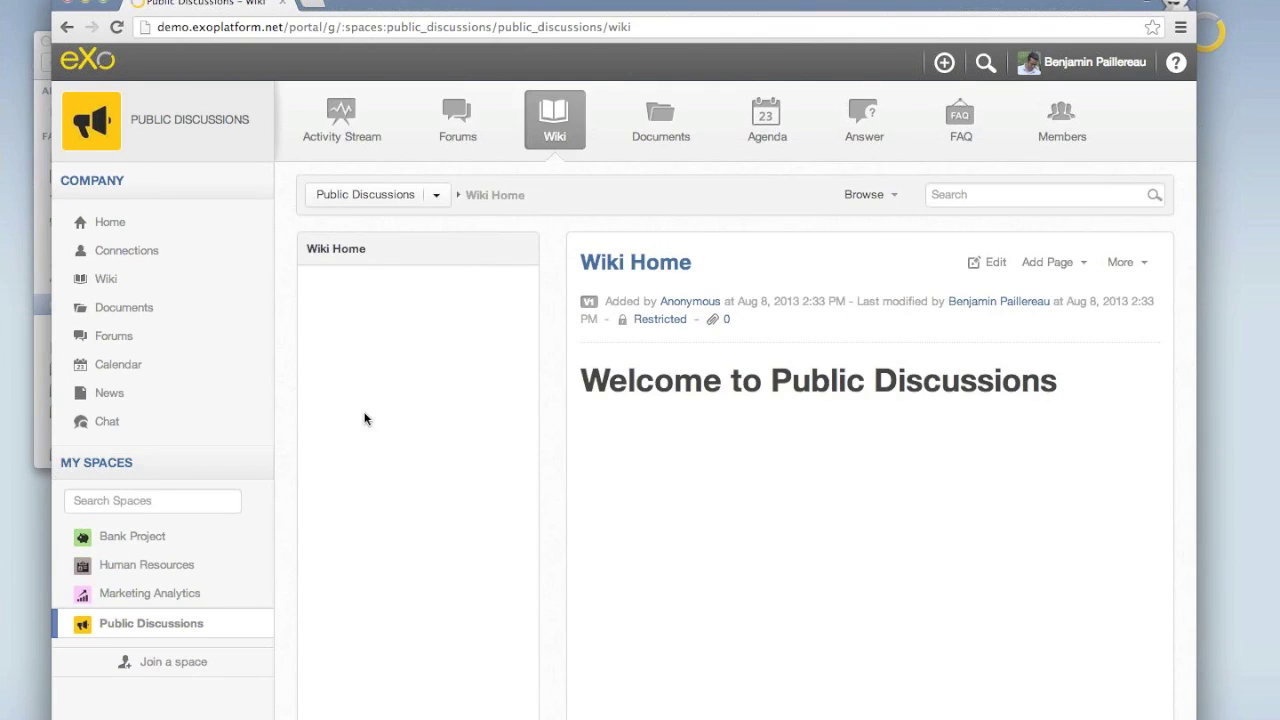
Visit the Public Discussions activity stream and forum, then return to the intranet home page.
{"action": "left_click", "coordinate": [343, 138]}
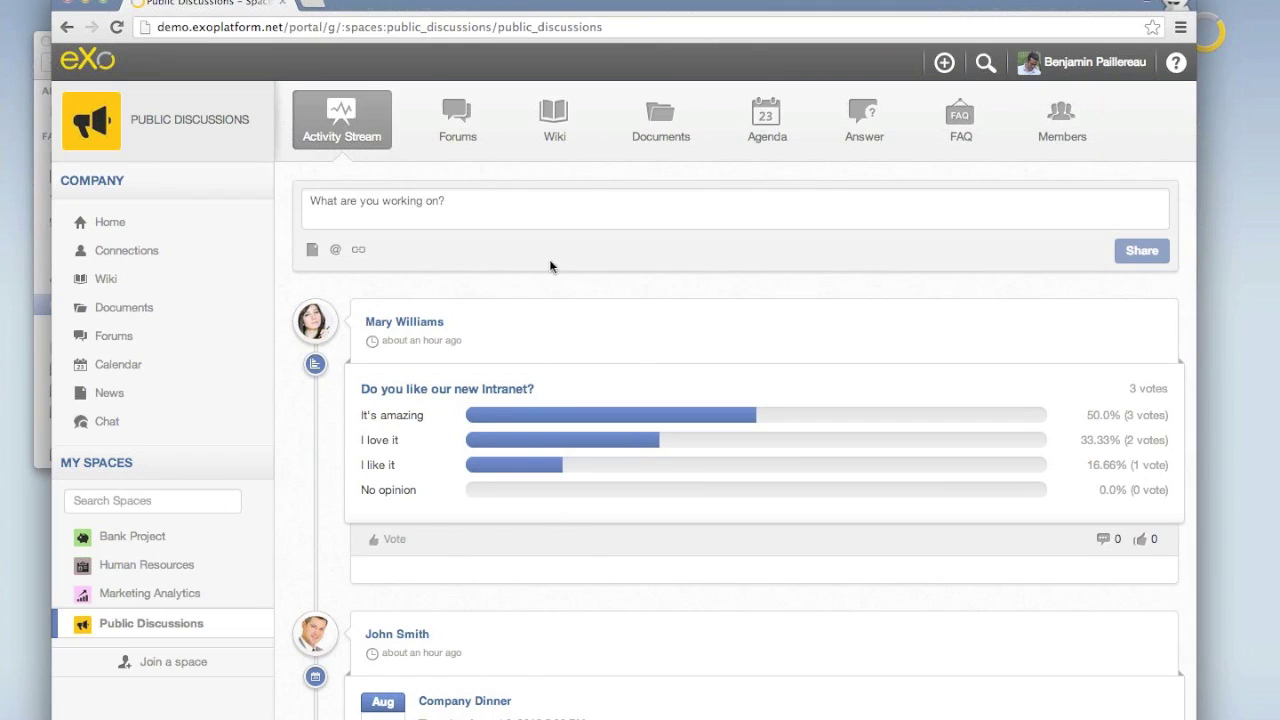
{"action": "left_click", "coordinate": [458, 131]}
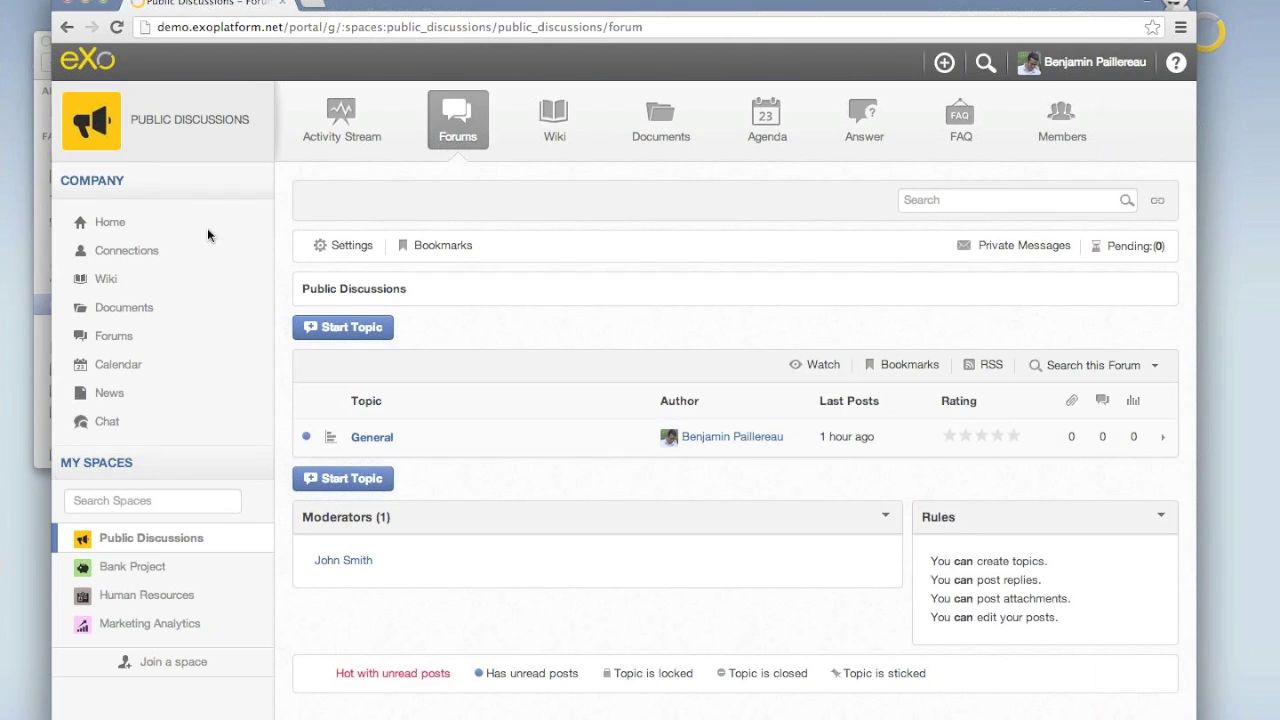
{"action": "left_click", "coordinate": [100, 66]}
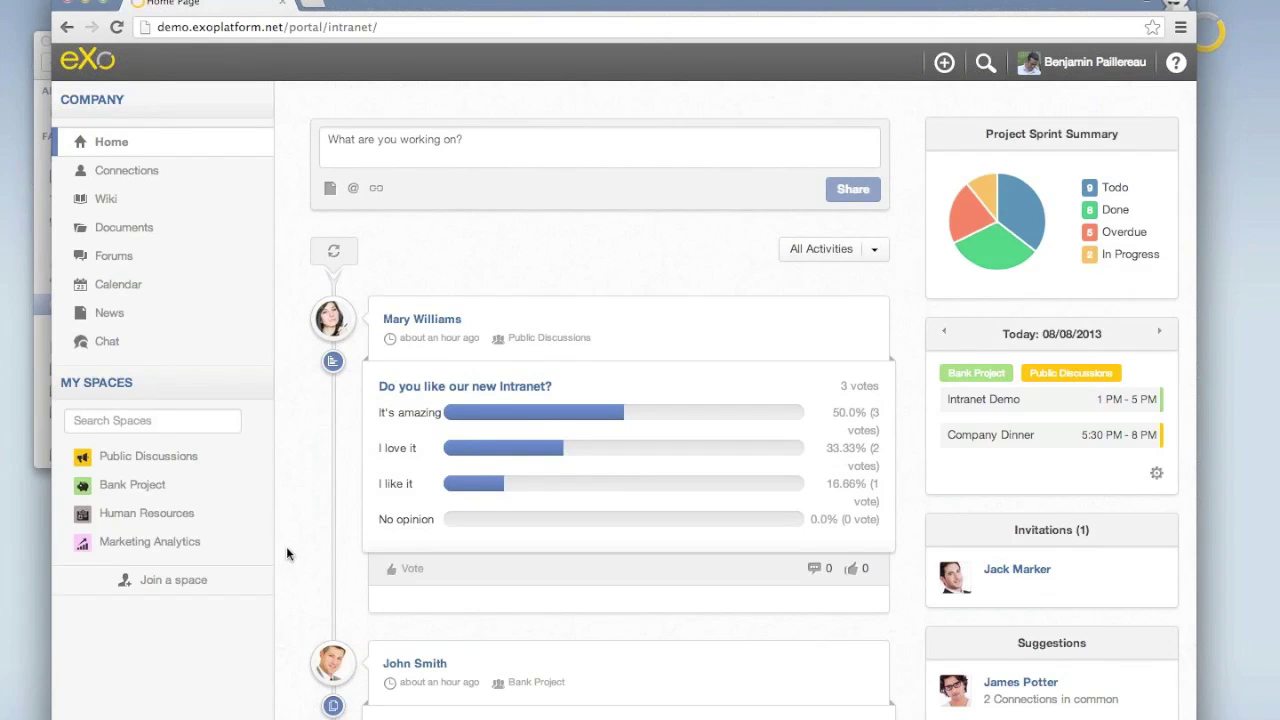
{"action": "scroll", "coordinate": [286, 546], "scroll_direction": "down", "scroll_amount": 5}
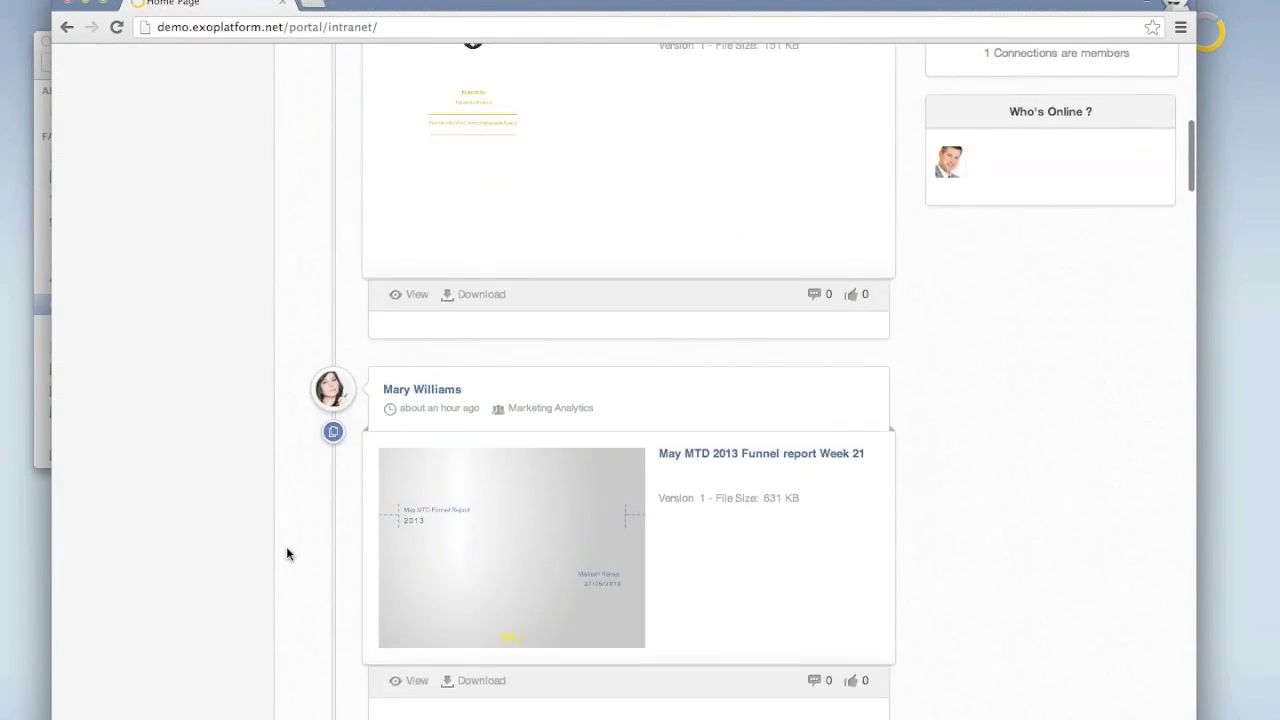
{"action": "scroll", "coordinate": [286, 546], "scroll_direction": "down", "scroll_amount": 5}
{"action": "scroll", "coordinate": [286, 546], "scroll_direction": "up", "scroll_amount": 10}
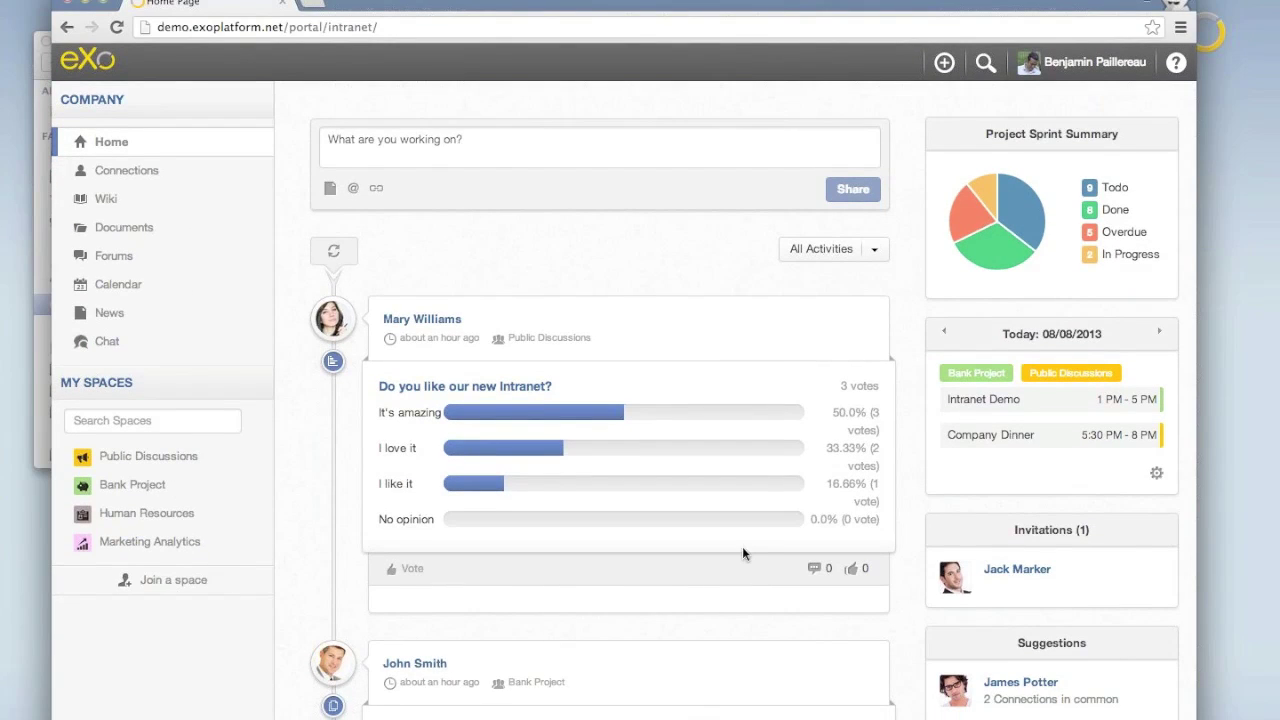
{"action": "scroll", "coordinate": [742, 553], "scroll_direction": "down", "scroll_amount": 4}
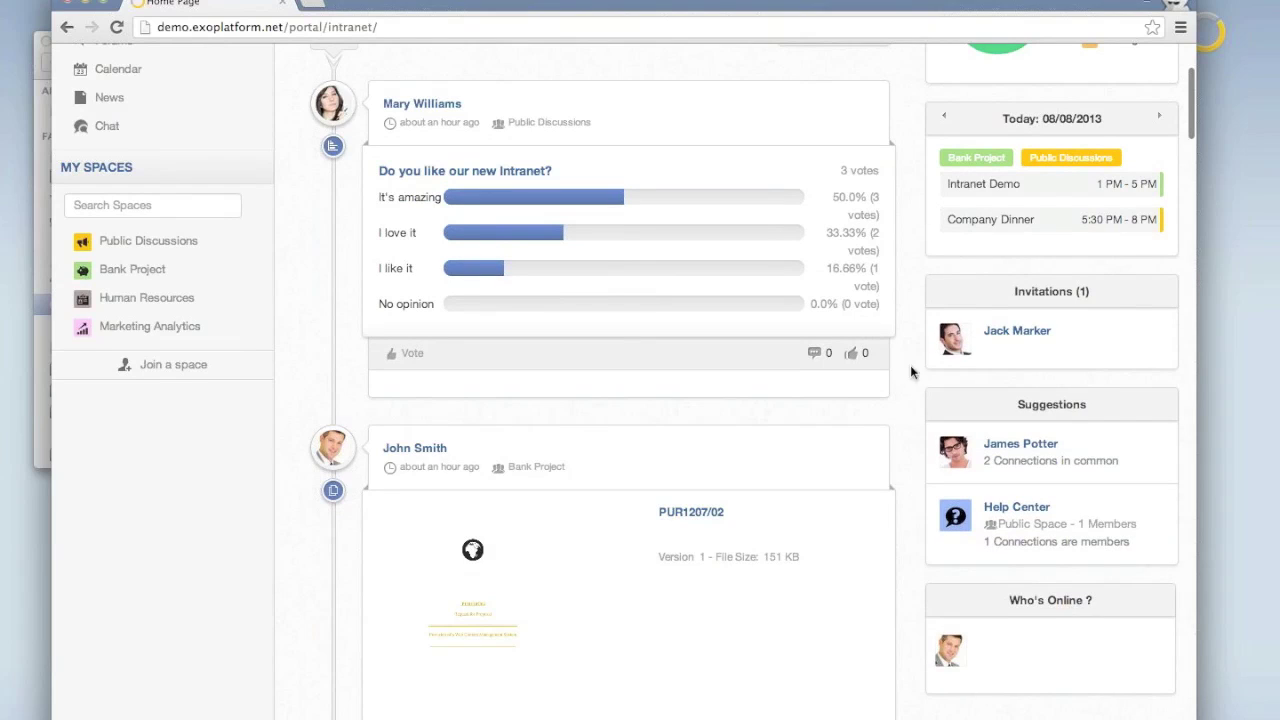
{"action": "mouse_move", "coordinate": [1020, 335]}
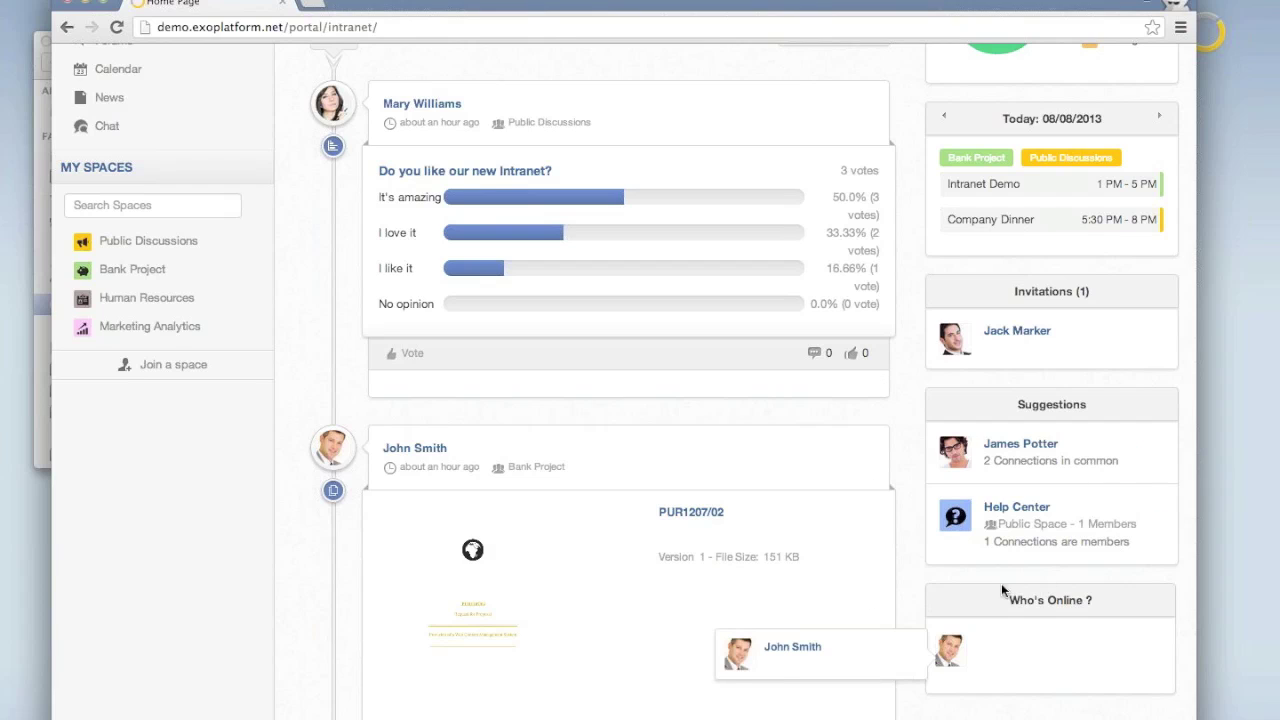
{"action": "mouse_move", "coordinate": [1009, 450]}
{"action": "mouse_move", "coordinate": [986, 531]}
{"action": "scroll", "coordinate": [889, 336], "scroll_direction": "up", "scroll_amount": 5}
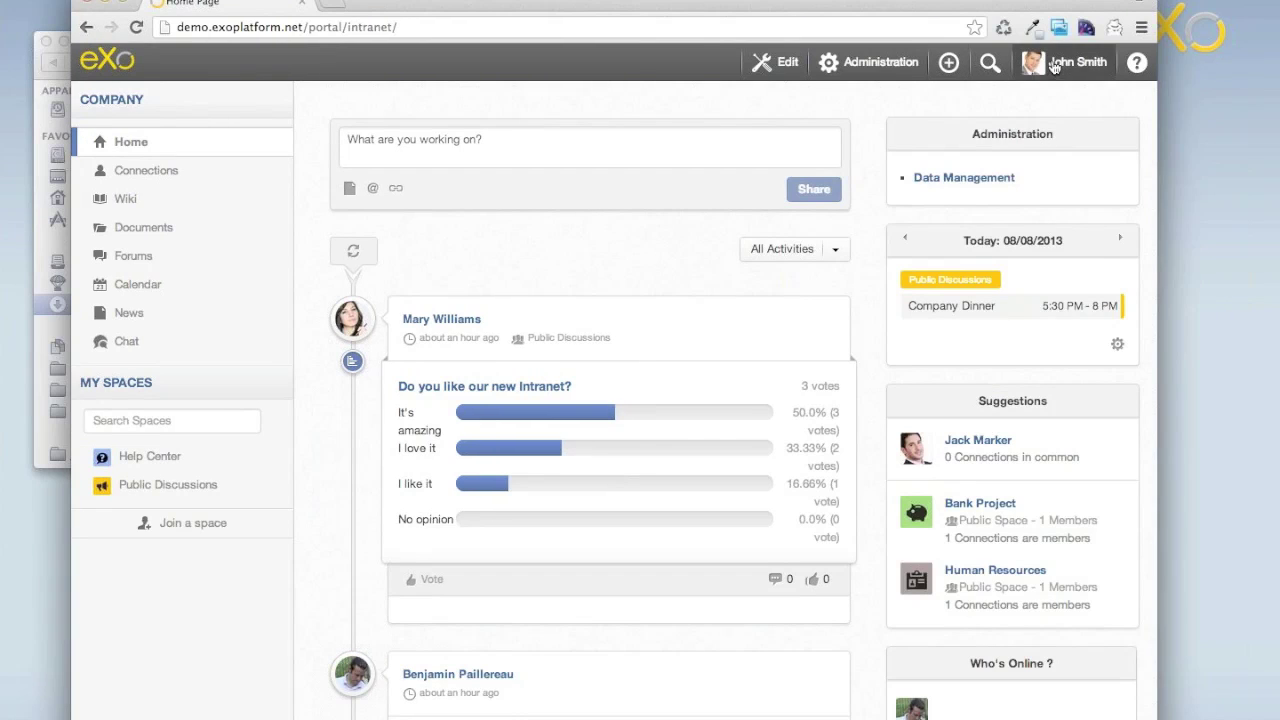
Log out of the current demo account from the user menu.
{"action": "left_click", "coordinate": [1062, 62]}
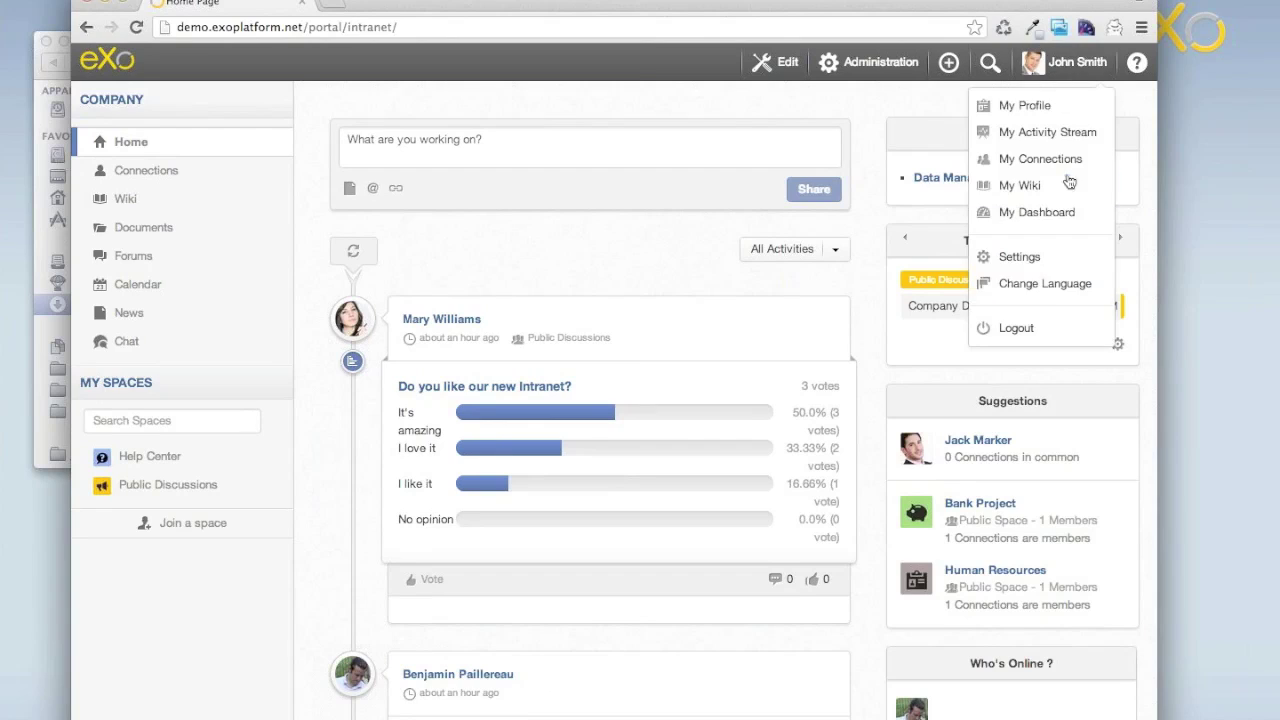
{"action": "left_click", "coordinate": [1018, 331]}
{"action": "left_click", "coordinate": [551, 343]}
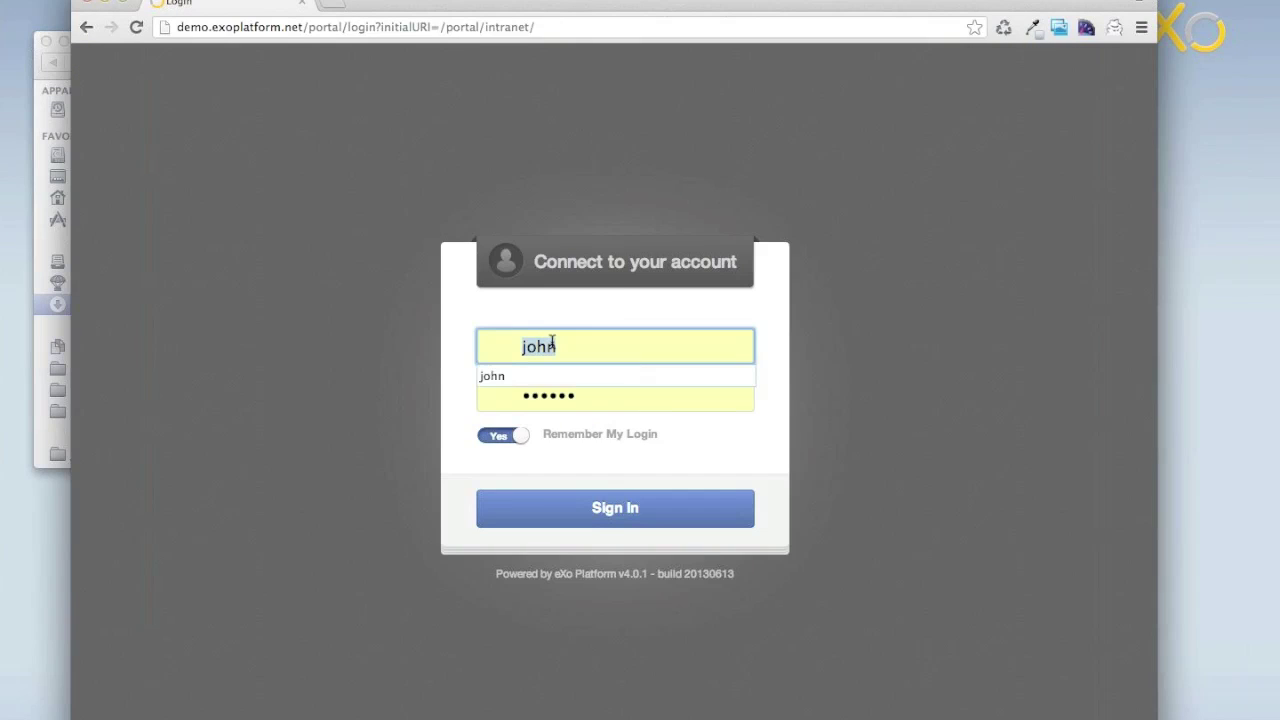
Sign in as another demo user, decline saving the password, and close Getting Started.
{"action": "type", "text": "mary"}
{"action": "key", "text": "BackSpace"}
{"action": "key", "text": "BackSpace"}
{"action": "key", "text": "BackSpace"}
{"action": "key", "text": "BackSpace"}
{"action": "type", "text": "james"}
{"action": "key", "text": "Tab"}
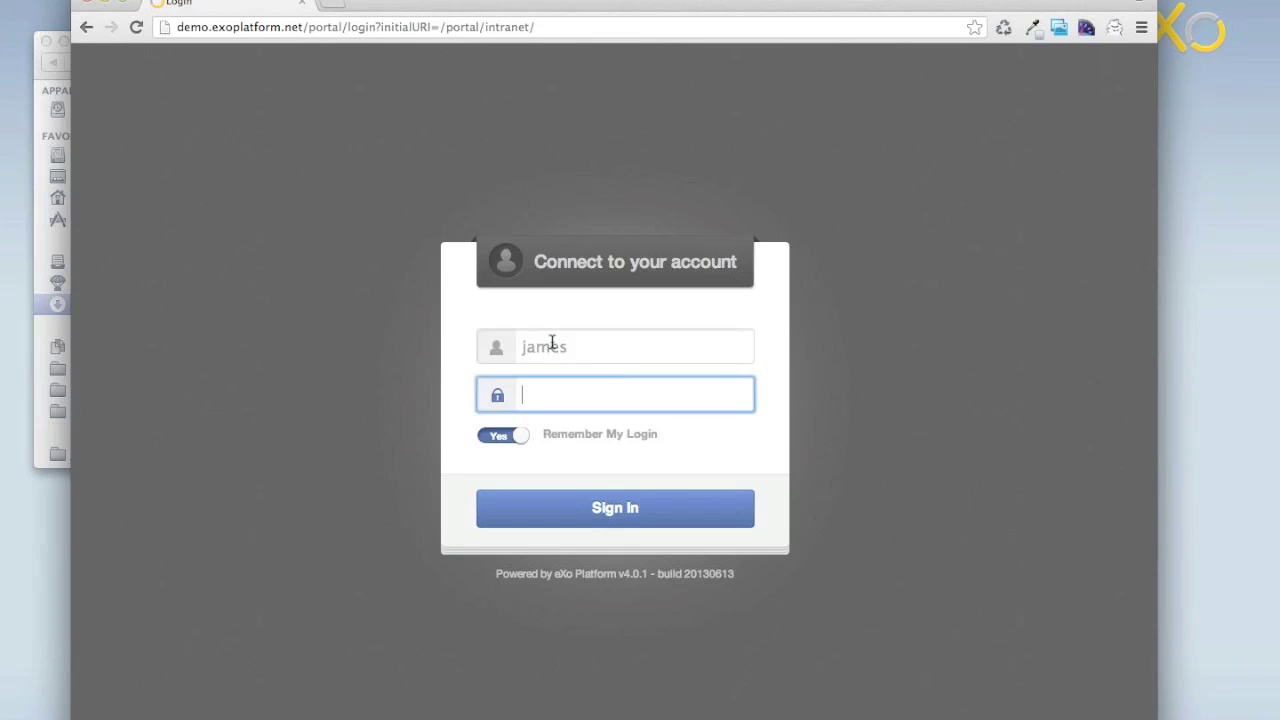
{"action": "type", "text": "gtngtn"}
{"action": "key", "text": "Return"}
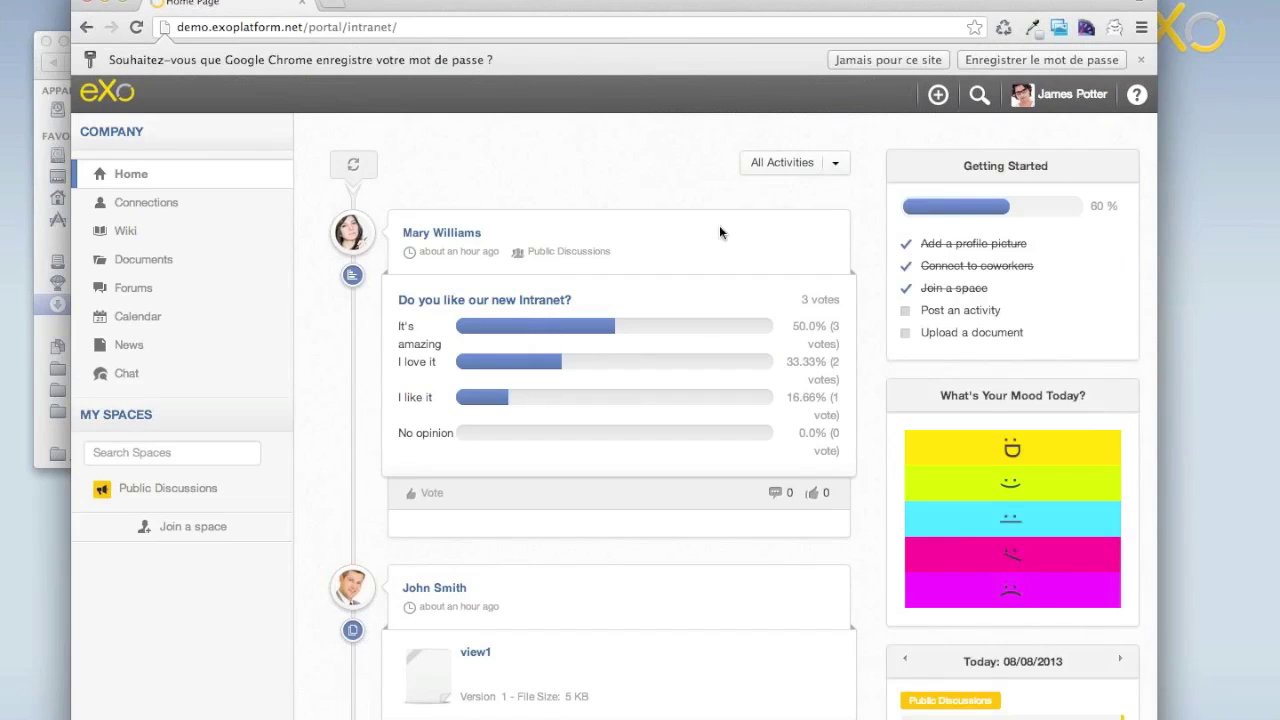
{"action": "left_click", "coordinate": [921, 61]}
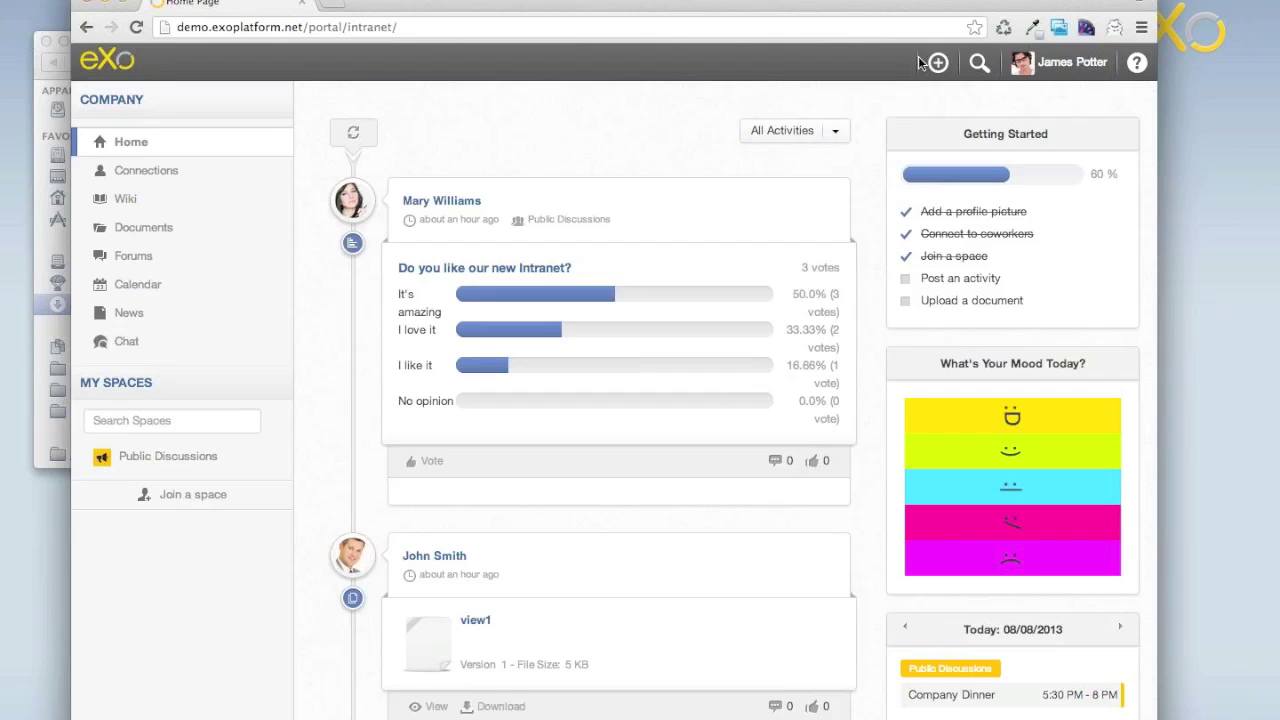
{"action": "left_click", "coordinate": [1121, 131]}
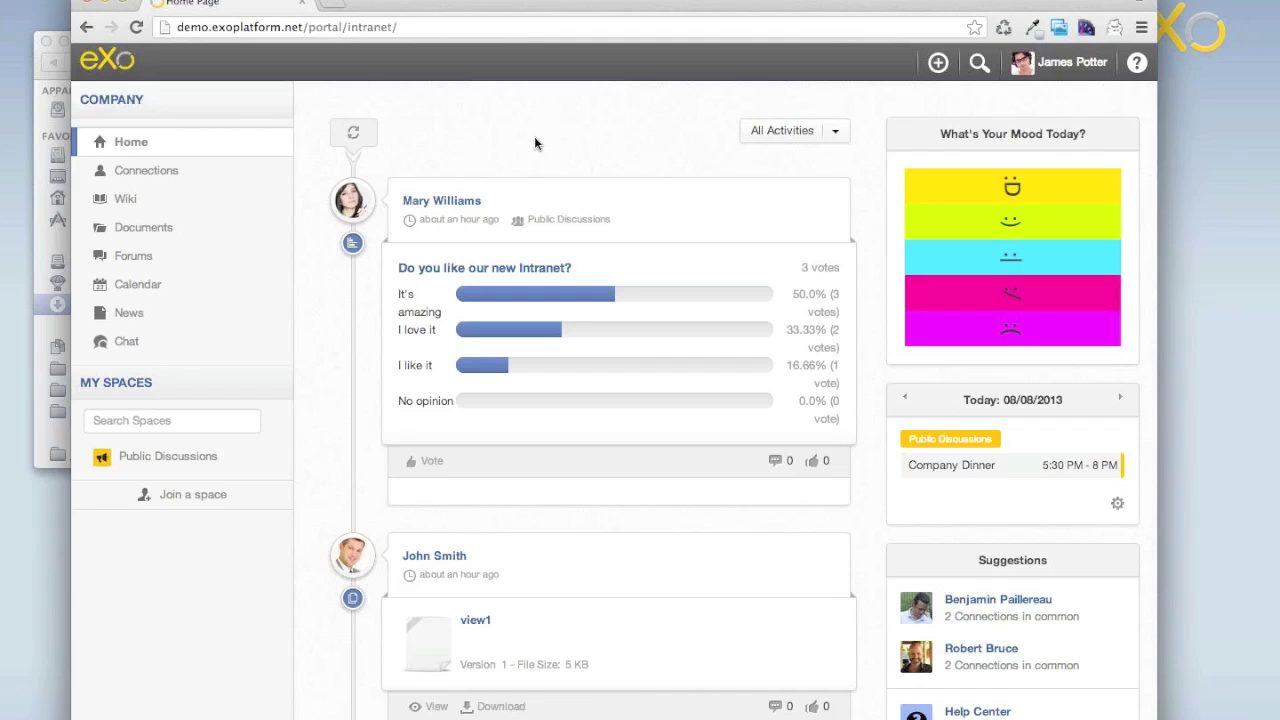
Open a private window and log in to demo.exoplatform.net as a second demo user.
{"action": "key", "text": "super+shift+n"}
{"action": "type", "text": "demo"}
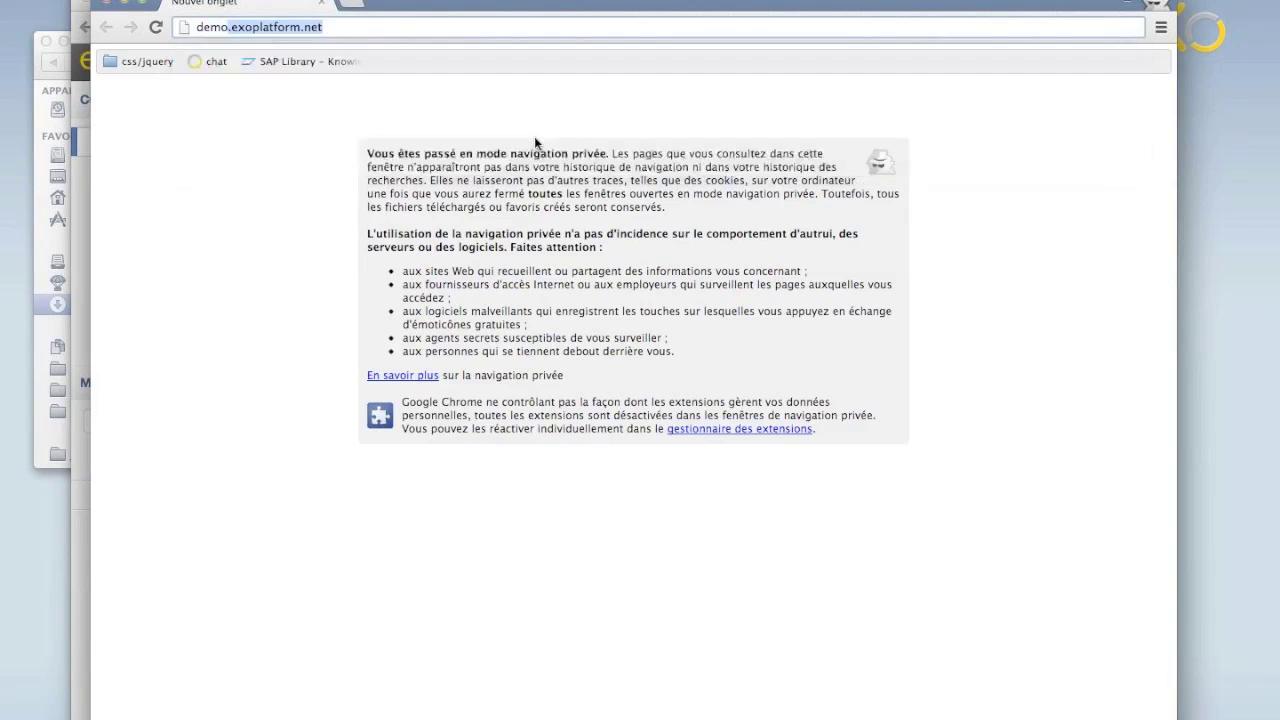
{"action": "key", "text": "Return"}
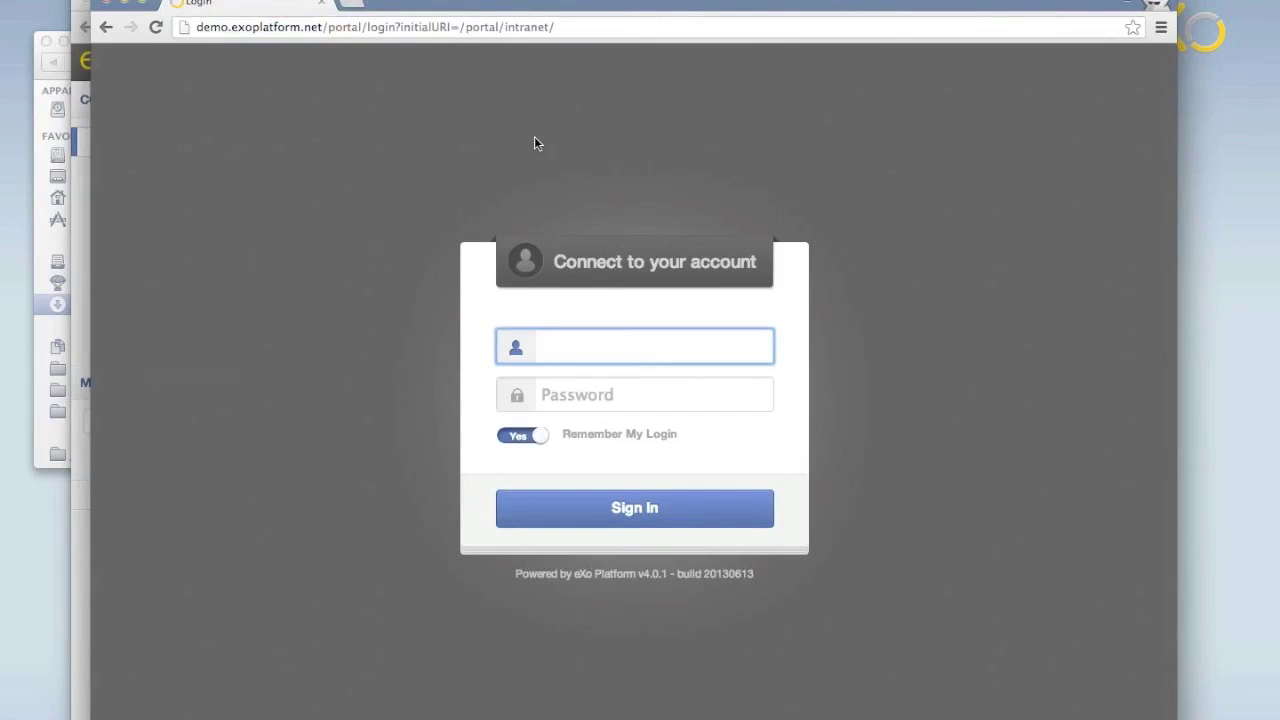
{"action": "type", "text": "mary"}
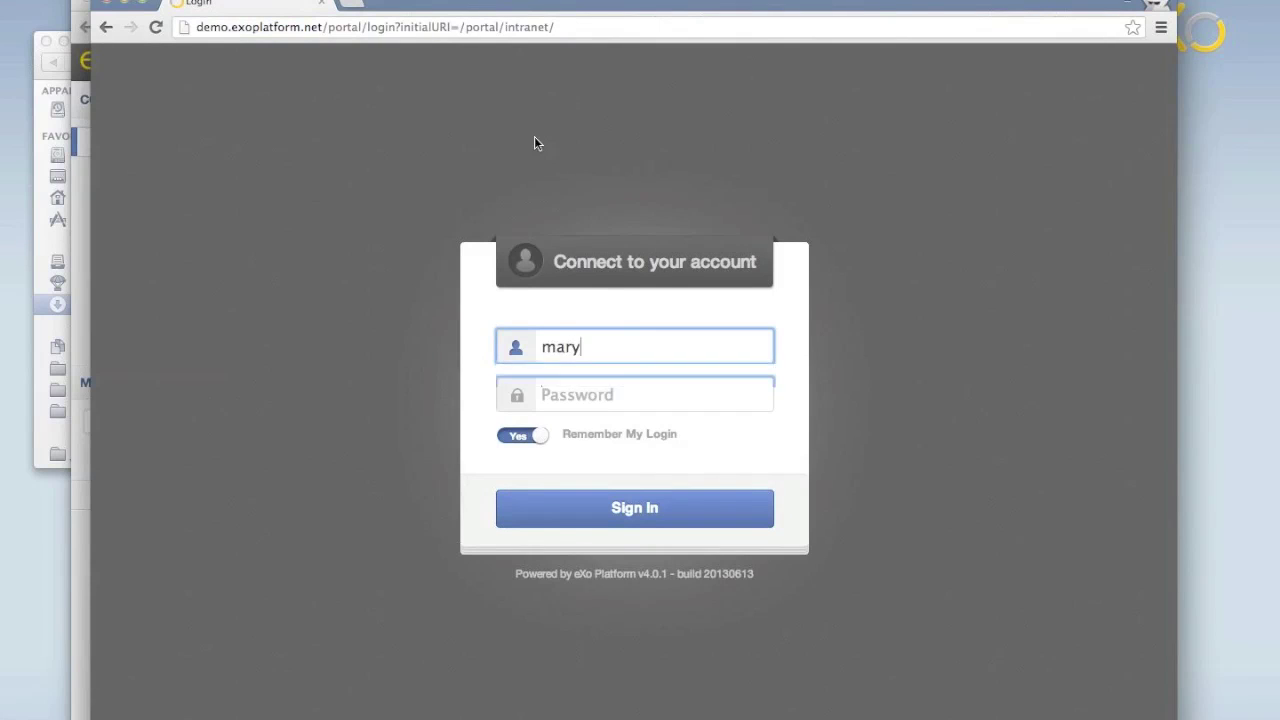
{"action": "key", "text": "Tab"}
{"action": "type", "text": "gtngtn"}
{"action": "key", "text": "Return"}
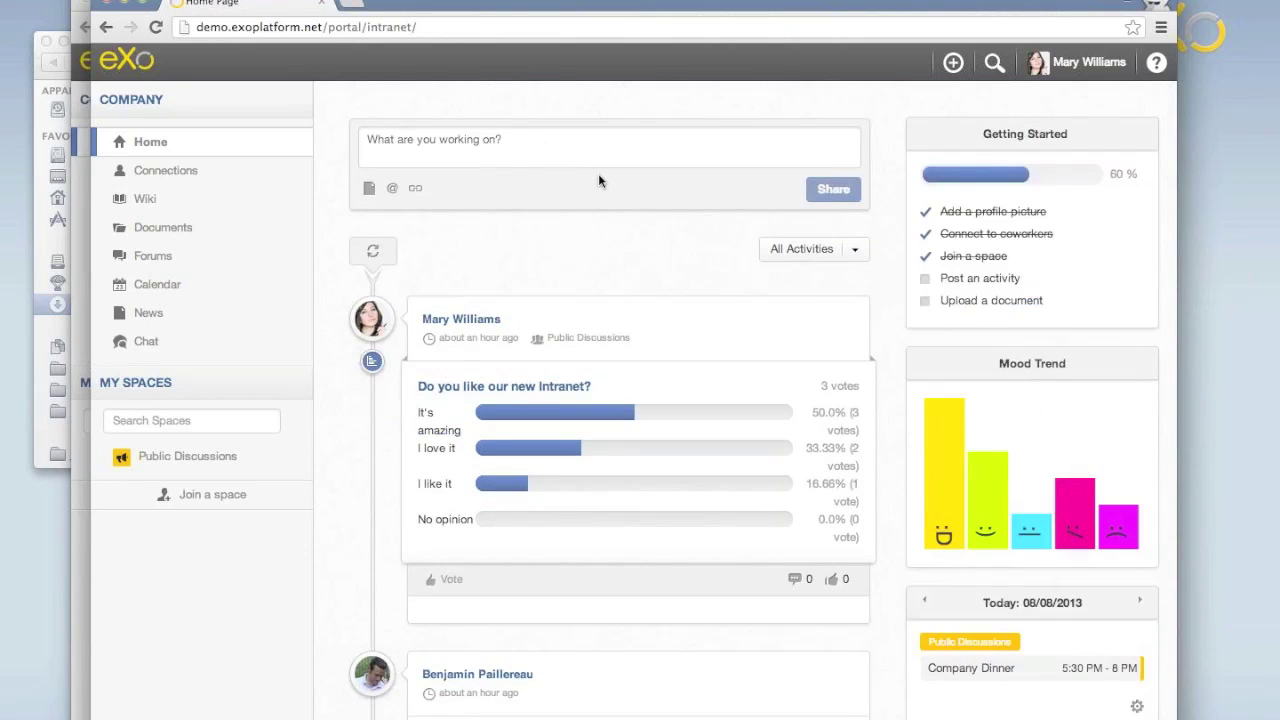
Close Getting Started and share the status 'We have very happy people today'.
{"action": "left_click", "coordinate": [1139, 132]}
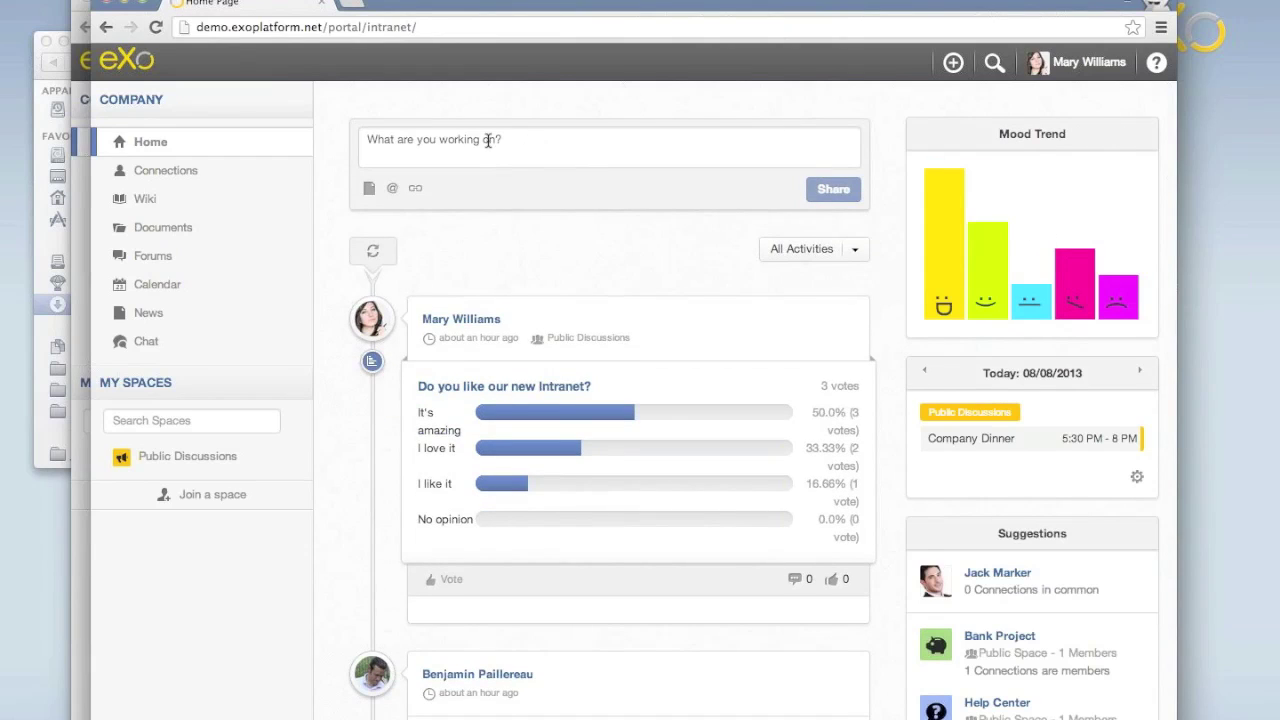
{"action": "left_click", "coordinate": [488, 140]}
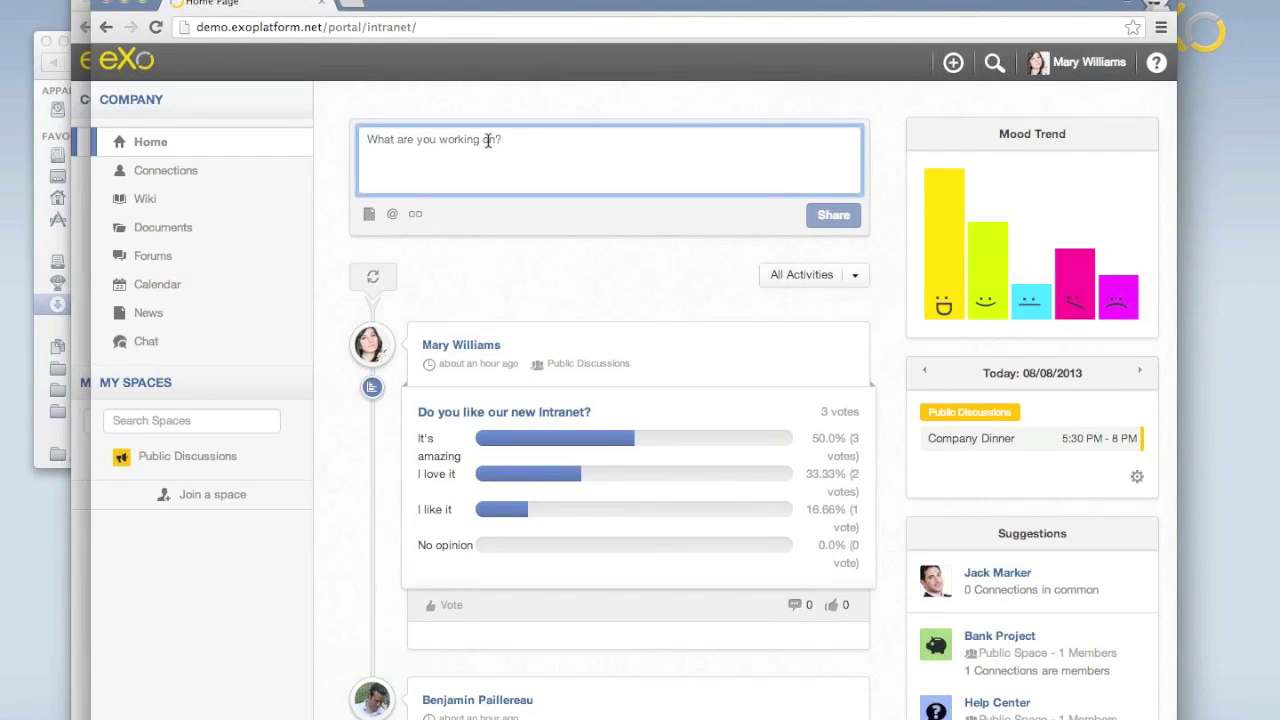
{"action": "type", "text": "We"}
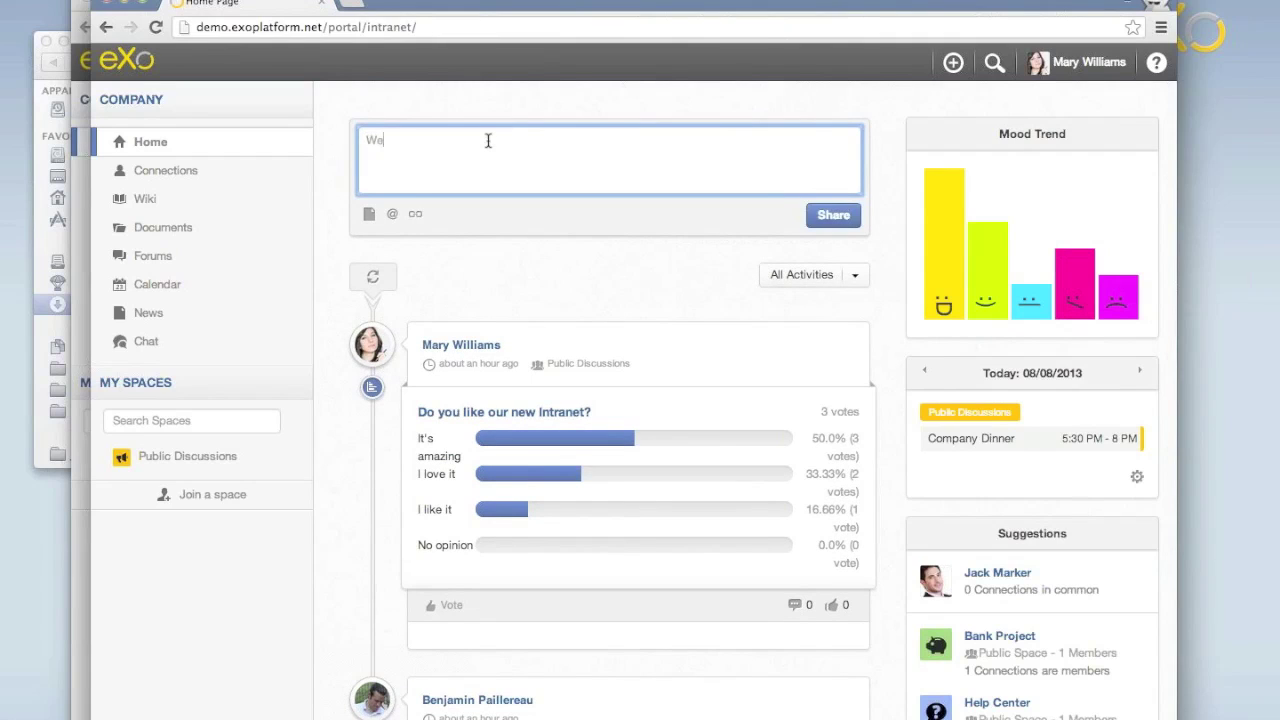
{"action": "type", "text": " have very happy people today"}
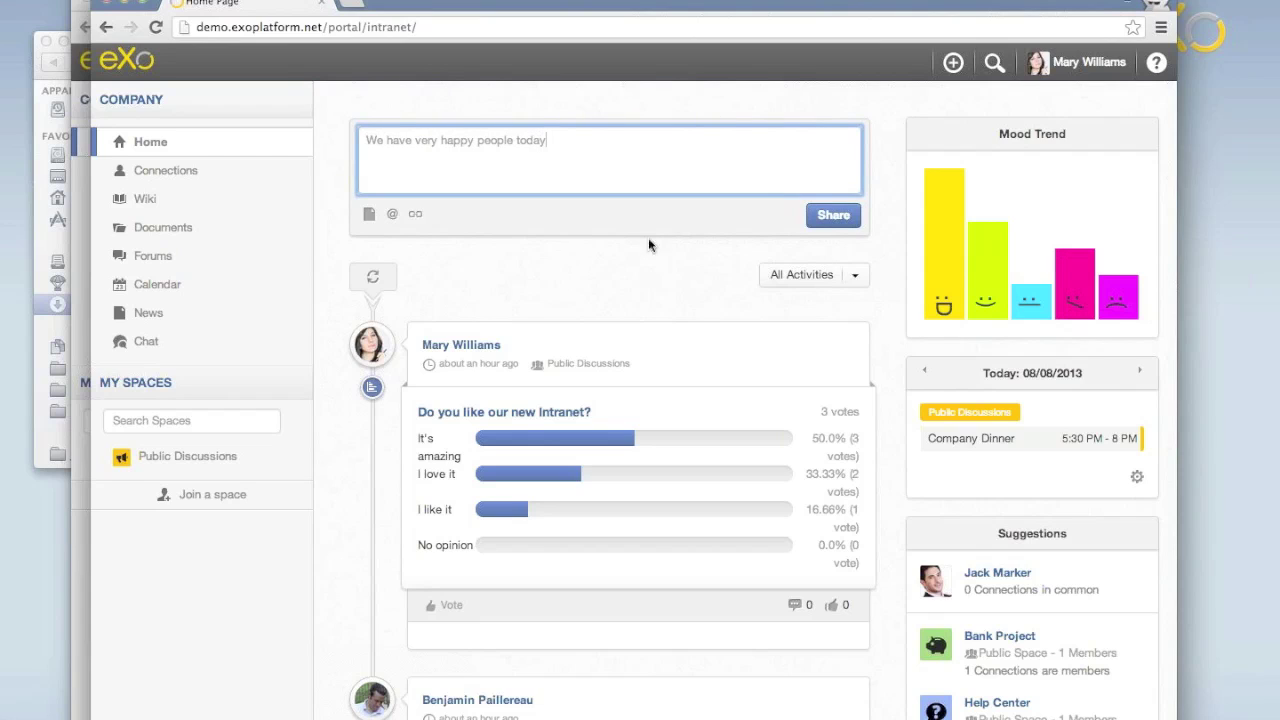
{"action": "left_click", "coordinate": [827, 217]}
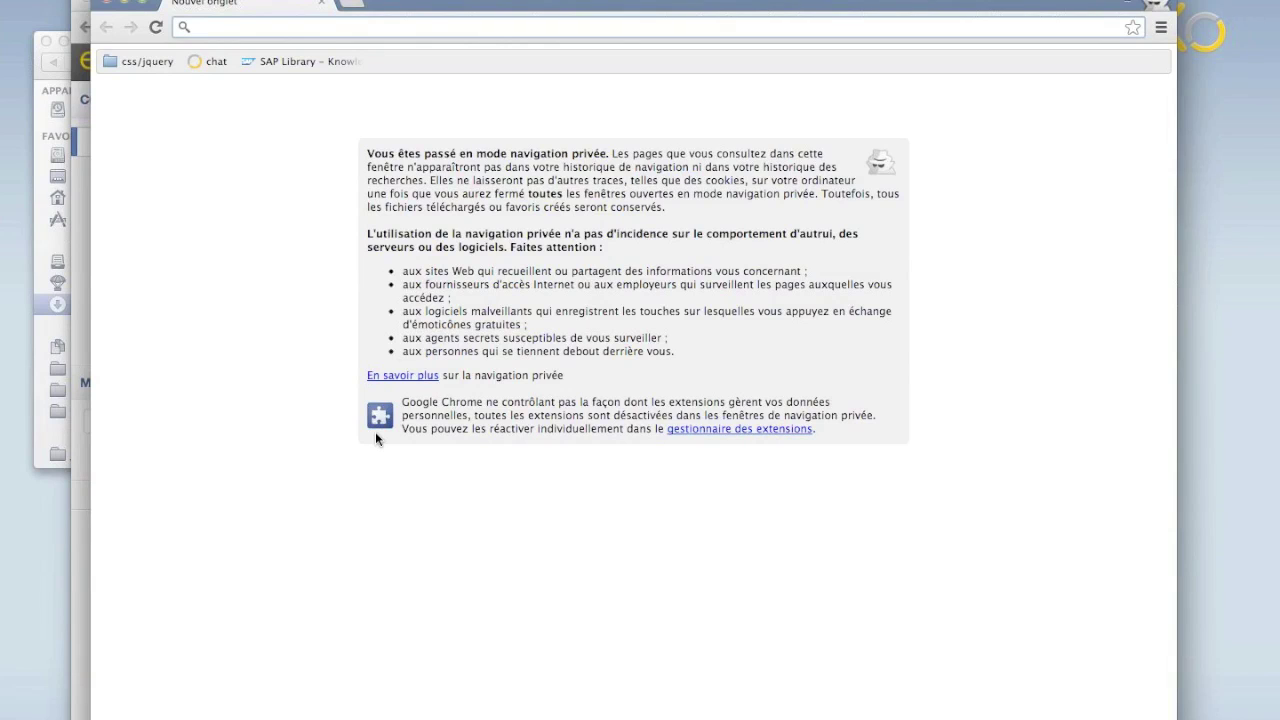
Load demo.exoplatform.net in a private tab and log in as a third demo user.
{"action": "type", "text": "demo"}
{"action": "key", "text": "BackSpace"}
{"action": "key", "text": "BackSpace"}
{"action": "type", "text": "mo"}
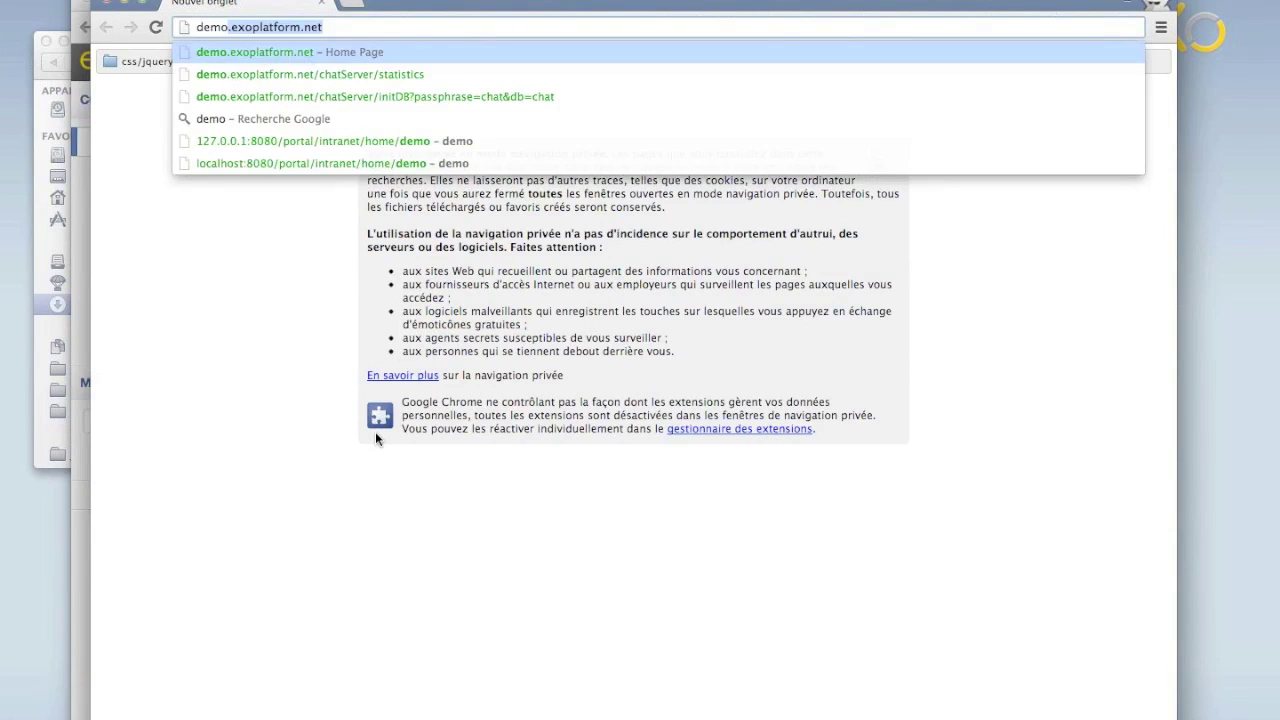
{"action": "key", "text": "Return"}
{"action": "type", "text": "robert"}
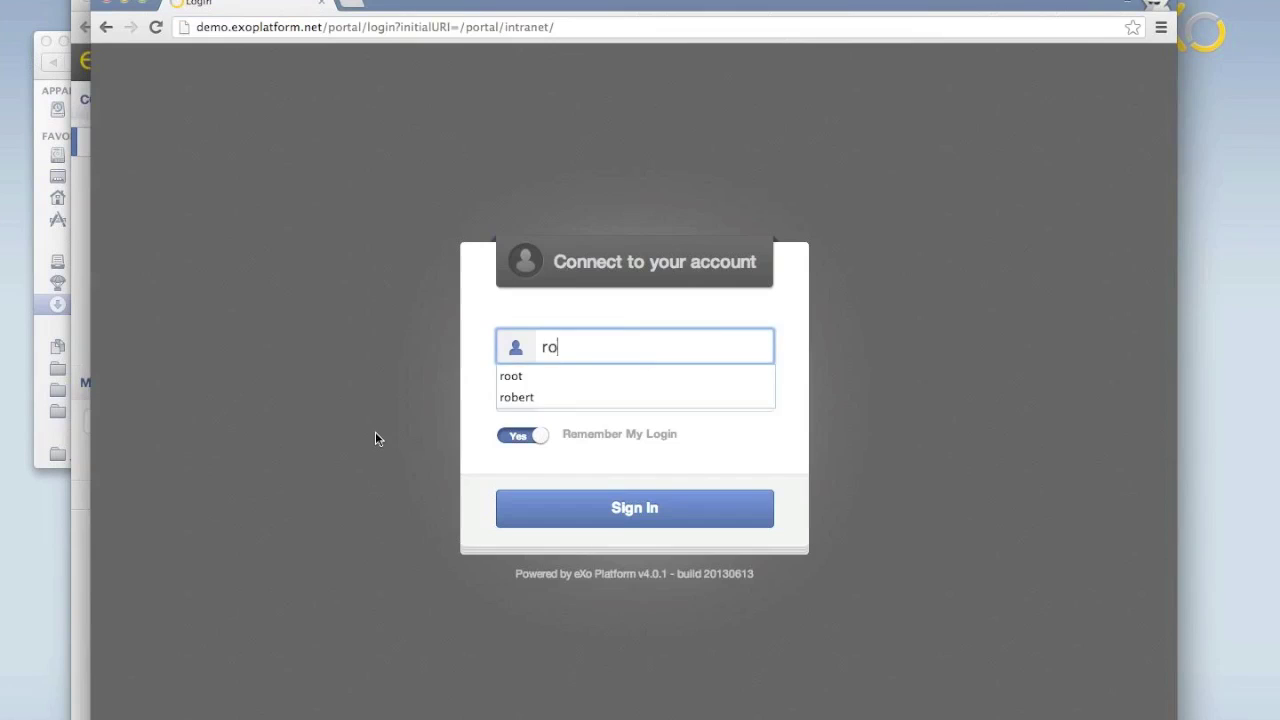
{"action": "key", "text": "Tab"}
{"action": "type", "text": "gtngtn"}
{"action": "key", "text": "Return"}
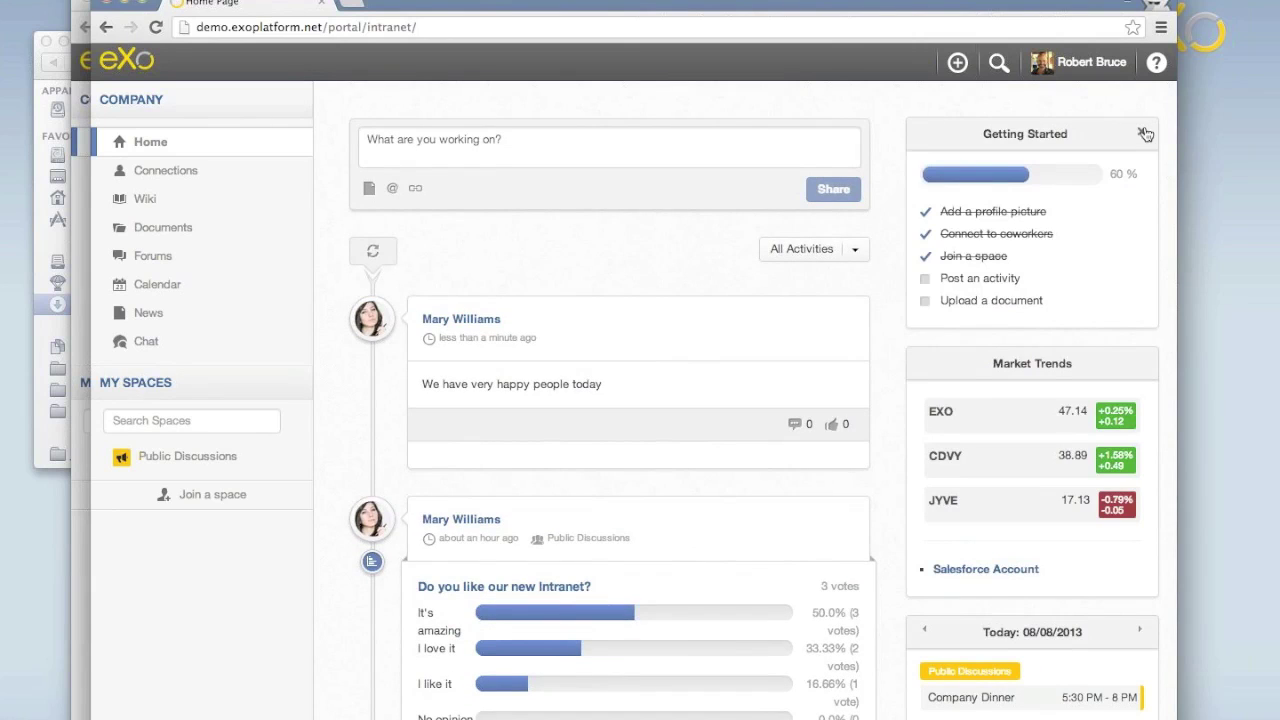
Close Getting Started and scroll the activity stream to find the happy-people post.
{"action": "left_click", "coordinate": [1141, 134]}
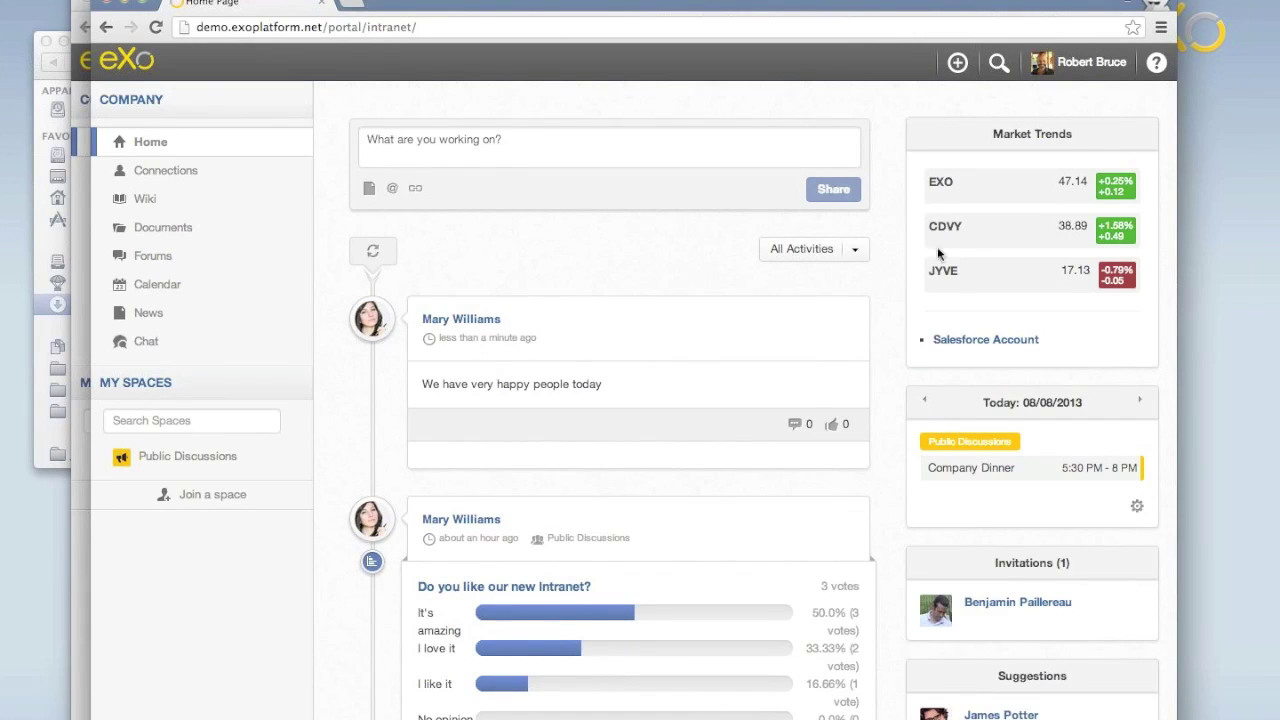
{"action": "scroll", "coordinate": [591, 574], "scroll_direction": "down", "scroll_amount": 1}
{"action": "scroll", "coordinate": [591, 575], "scroll_direction": "down", "scroll_amount": 20}
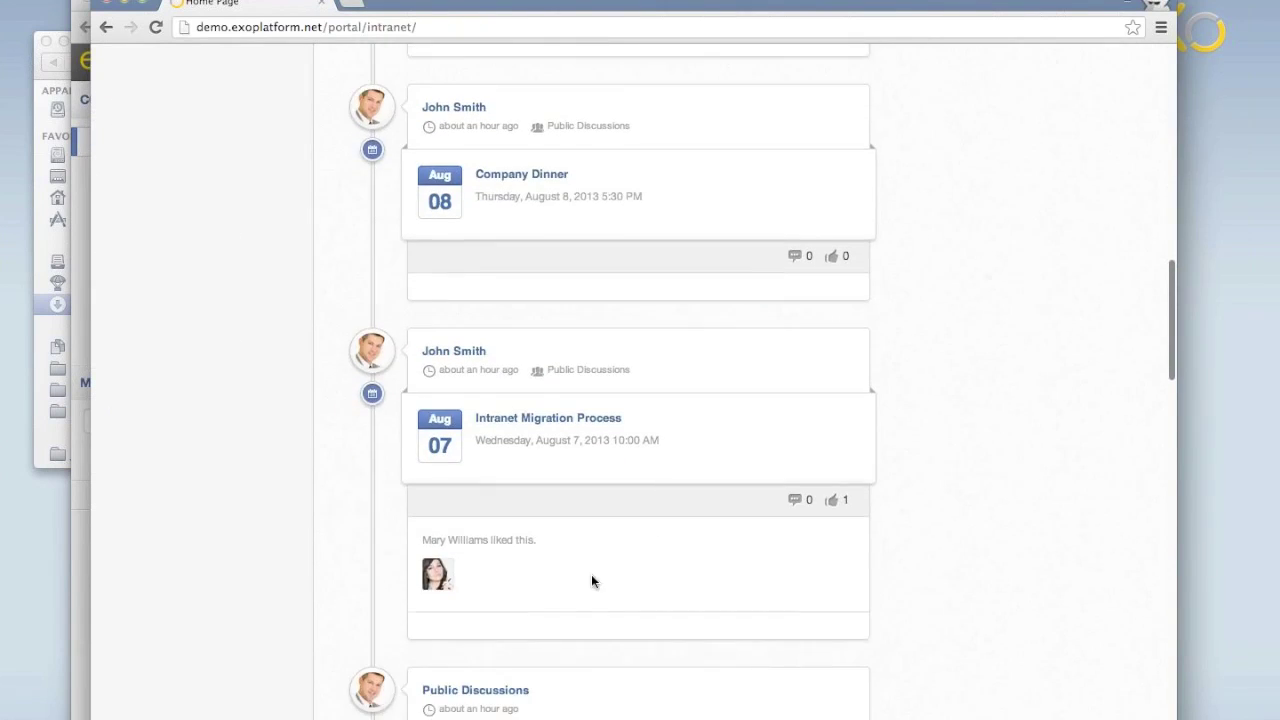
{"action": "scroll", "coordinate": [591, 580], "scroll_direction": "up", "scroll_amount": 20}
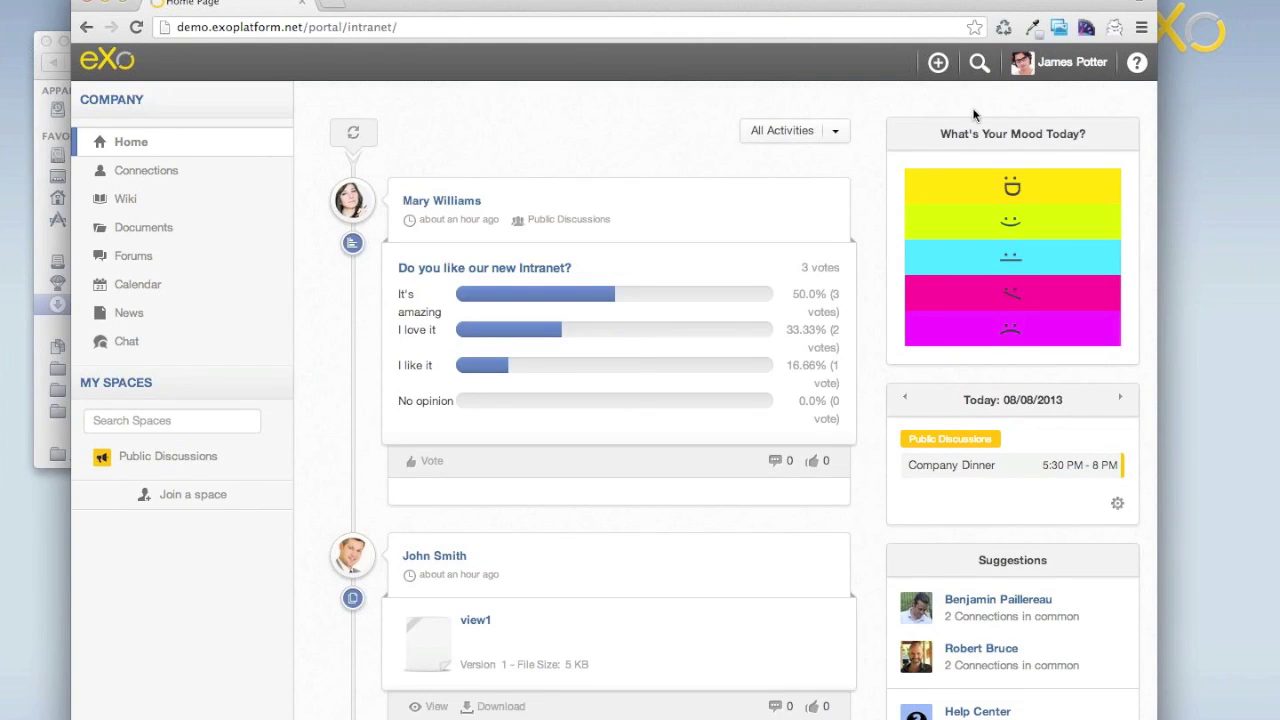
Log out of the current account via the user menu.
{"action": "left_click", "coordinate": [1045, 64]}
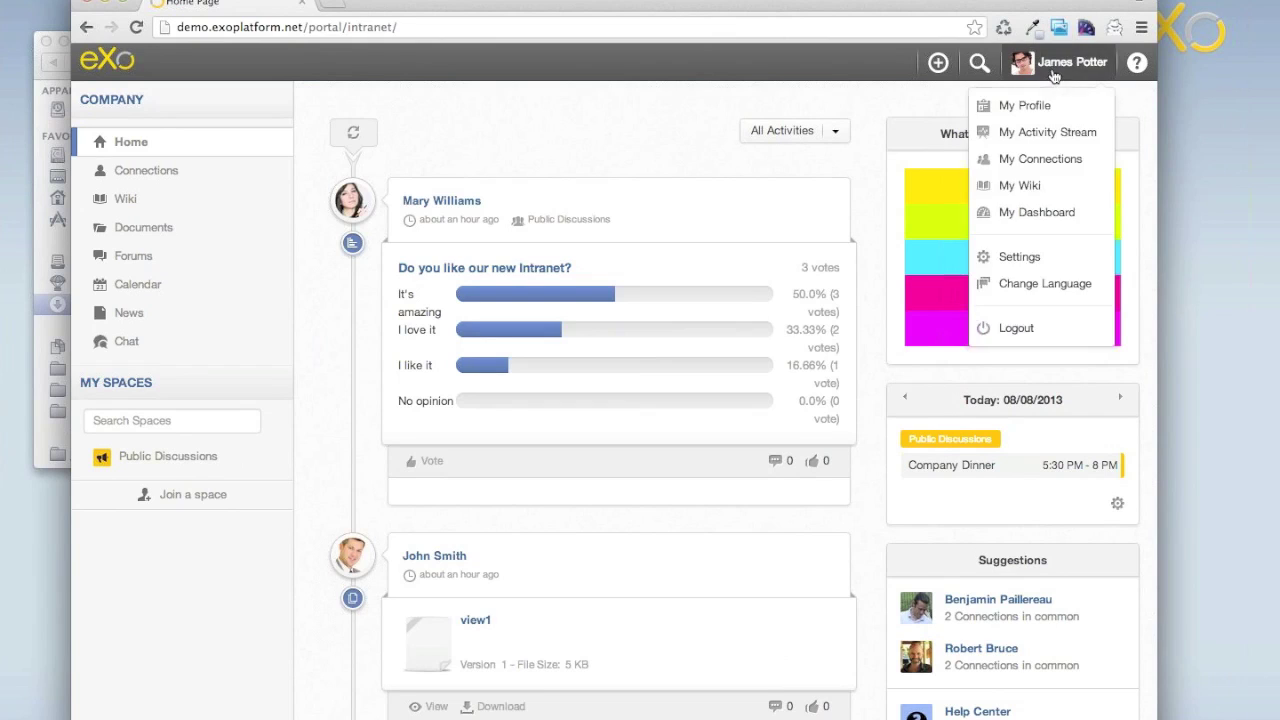
{"action": "left_click", "coordinate": [1020, 330]}
{"action": "left_click", "coordinate": [582, 334]}
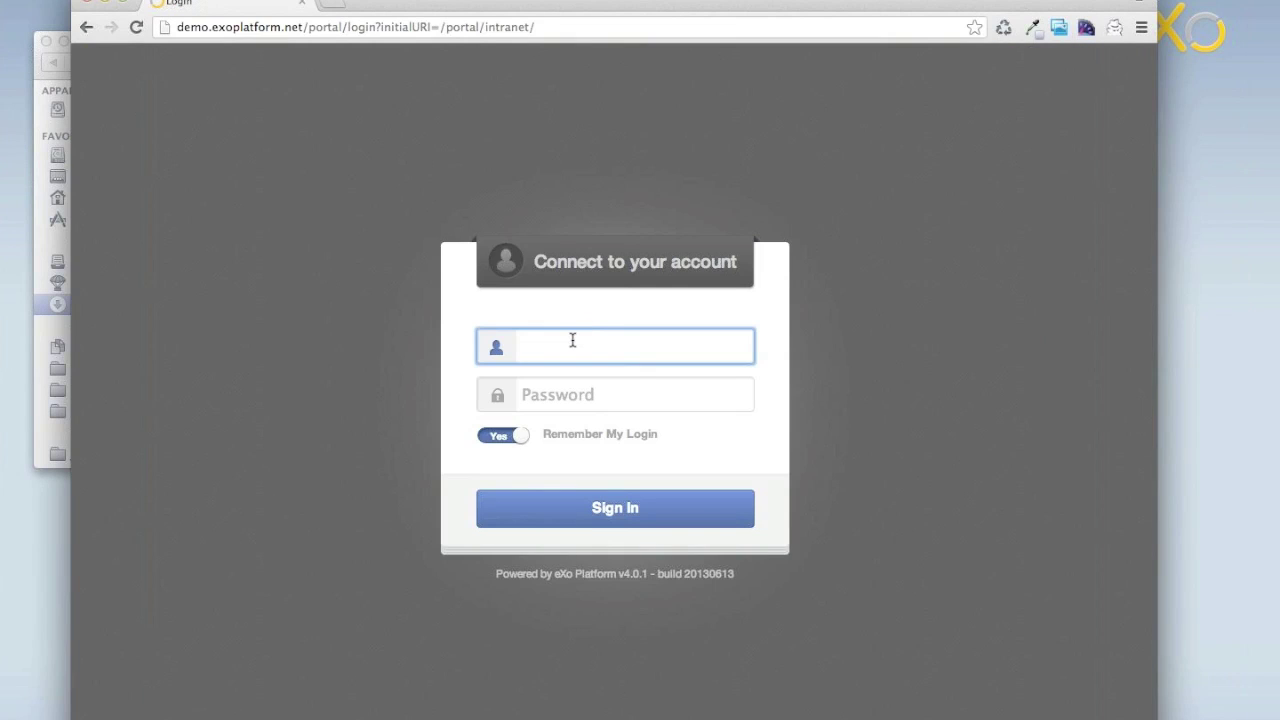
Log in as another demo user chosen from autocomplete and open the company wiki.
{"action": "type", "text": "benj"}
{"action": "key", "text": "Down"}
{"action": "key", "text": "Return"}
{"action": "key", "text": "Tab"}
{"action": "type", "text": "gtngtn"}
{"action": "key", "text": "Return"}
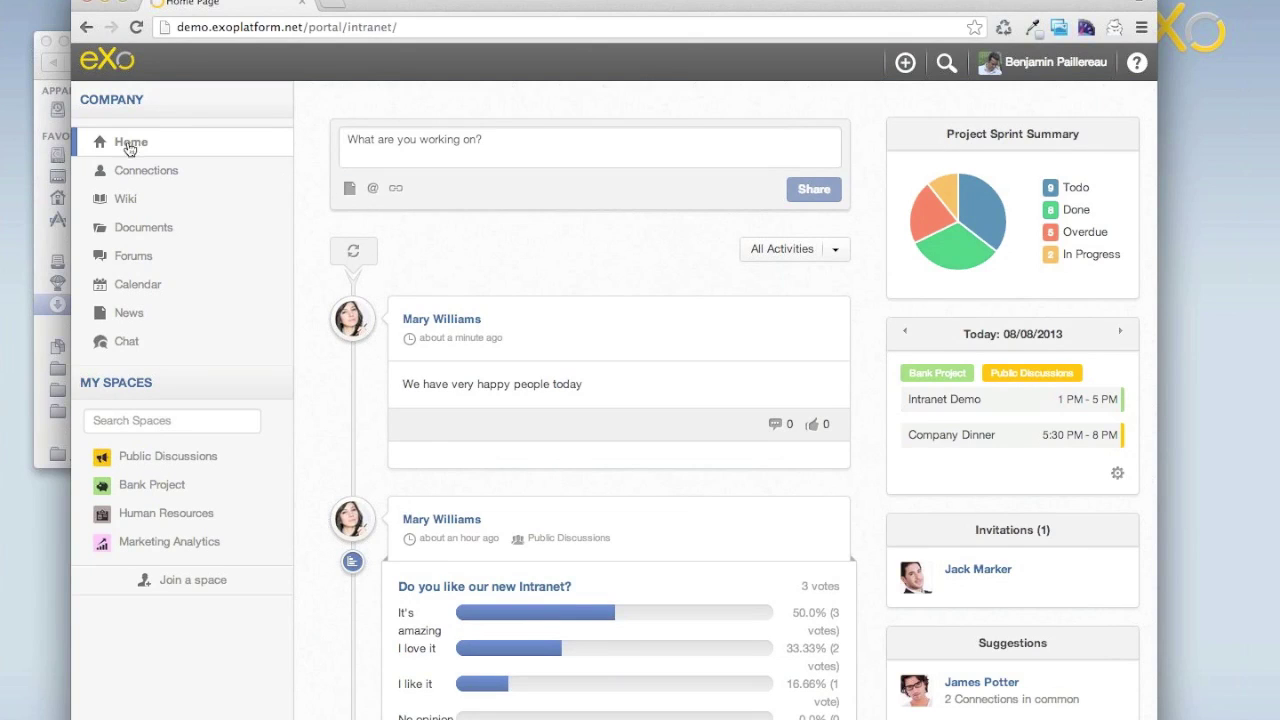
{"action": "left_click", "coordinate": [122, 200]}
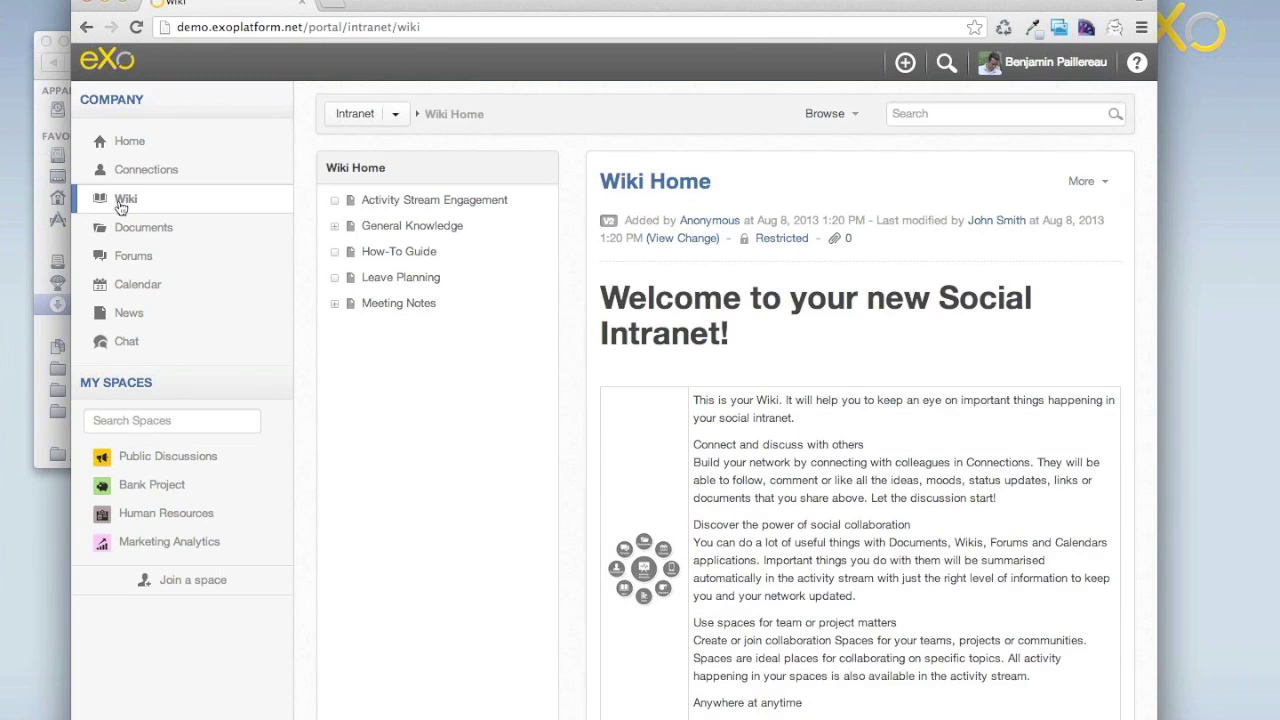
Expand General Knowledge and view the New in the Company and Activity Stream Engagement pages.
{"action": "left_click", "coordinate": [334, 226]}
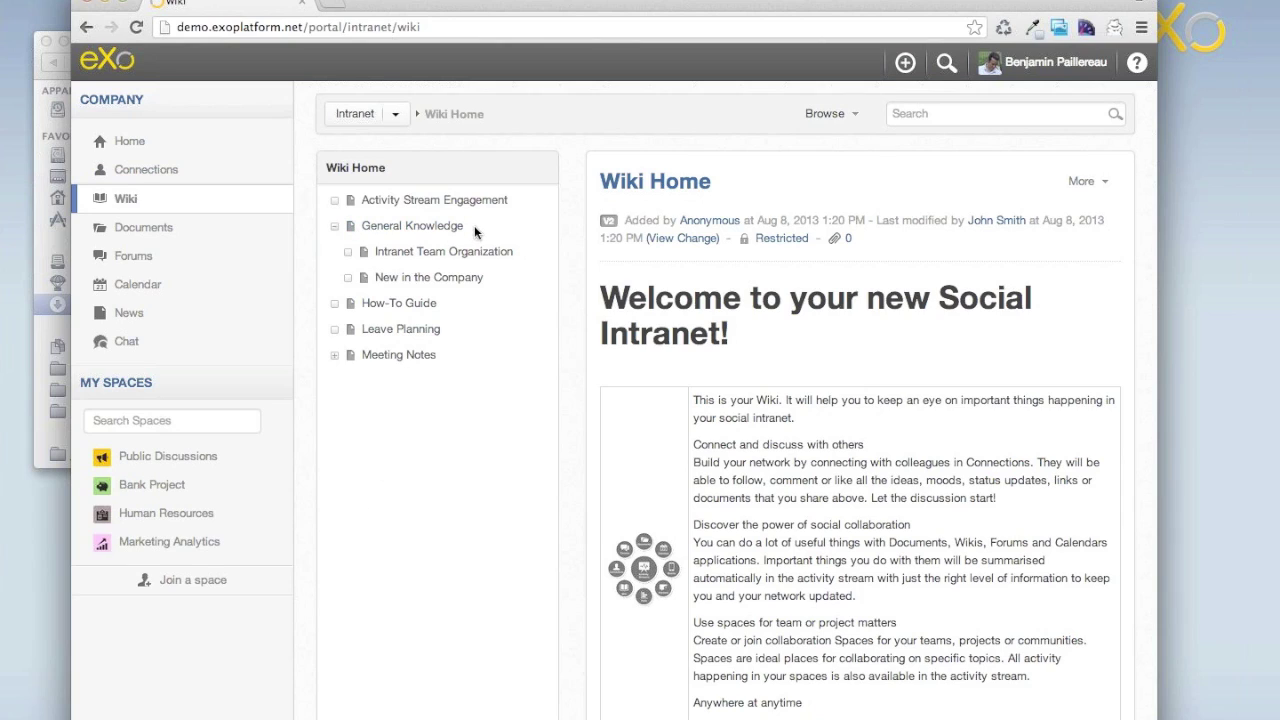
{"action": "left_click", "coordinate": [400, 278]}
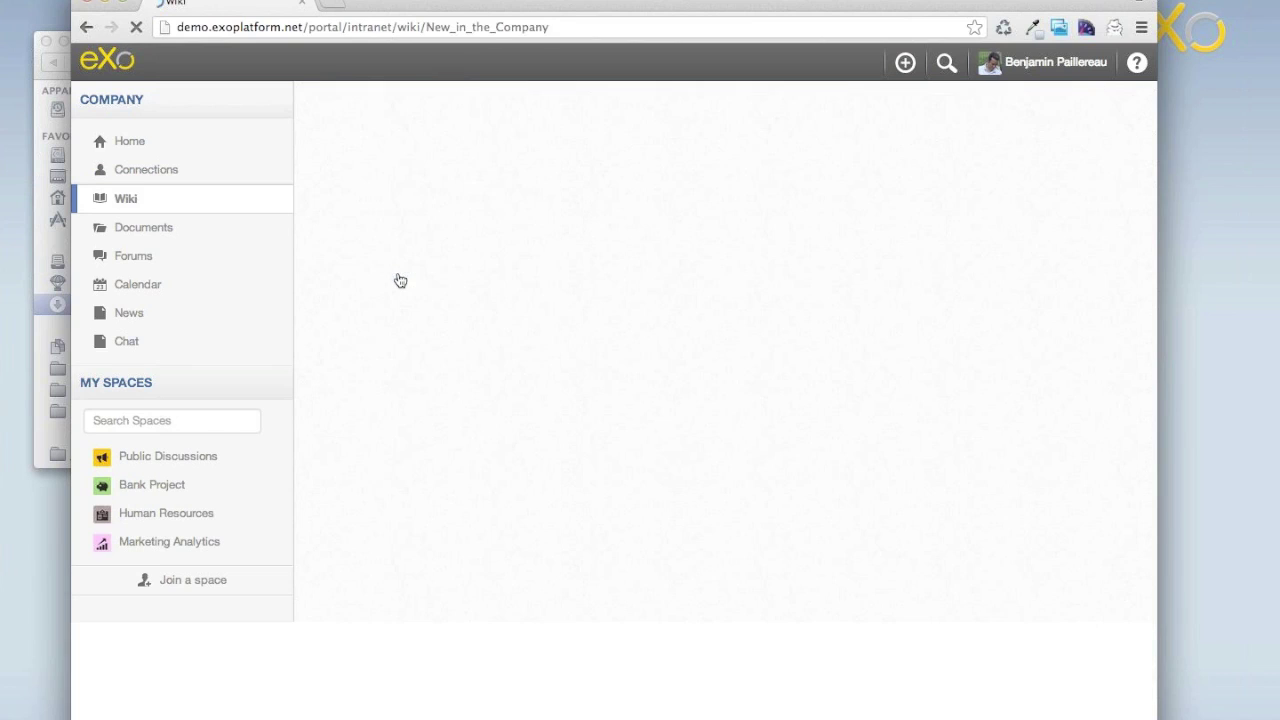
{"action": "left_click", "coordinate": [384, 204]}
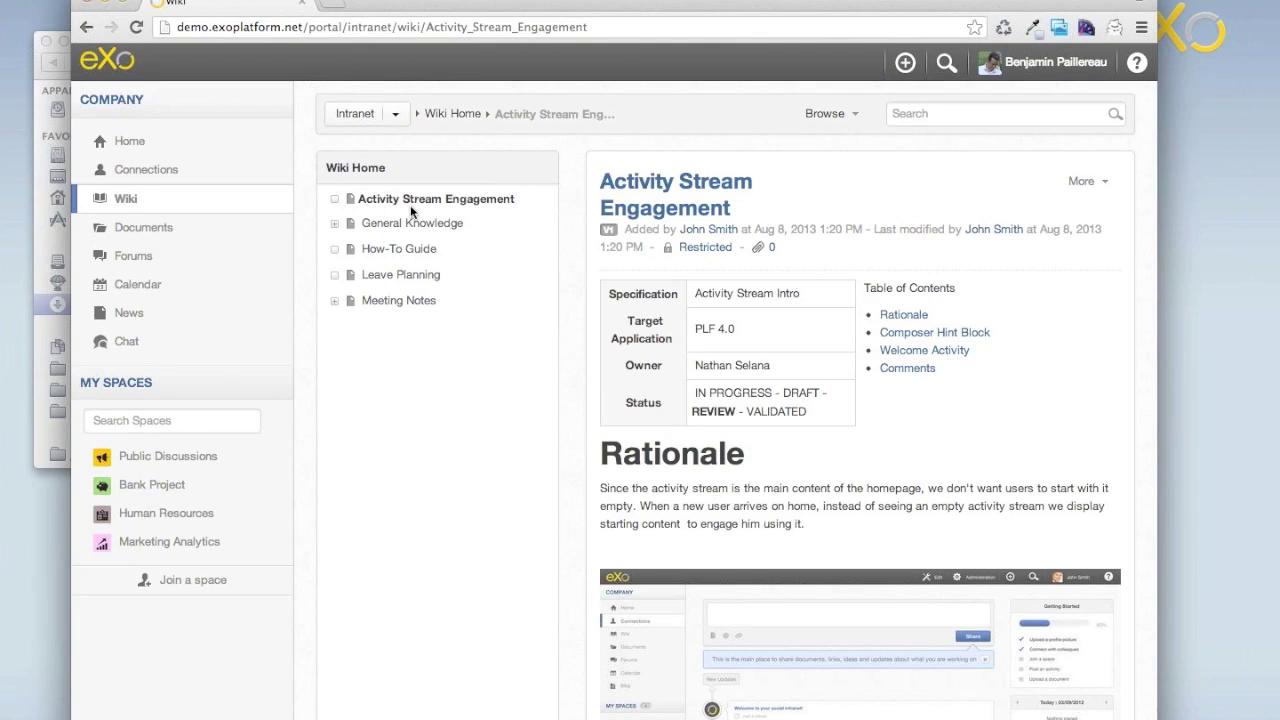
View the 0107 Company Meeting notes, then go via Wiki Home to Leave Planning.
{"action": "left_click", "coordinate": [335, 301]}
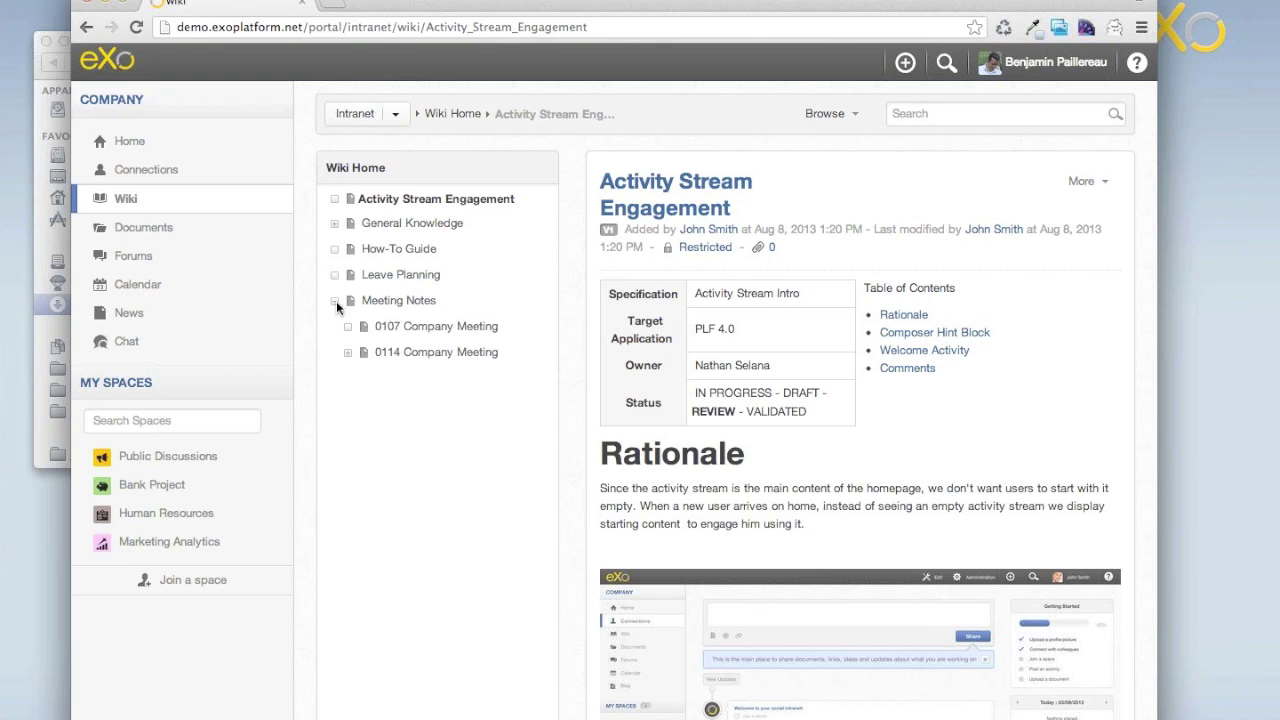
{"action": "left_click", "coordinate": [416, 328]}
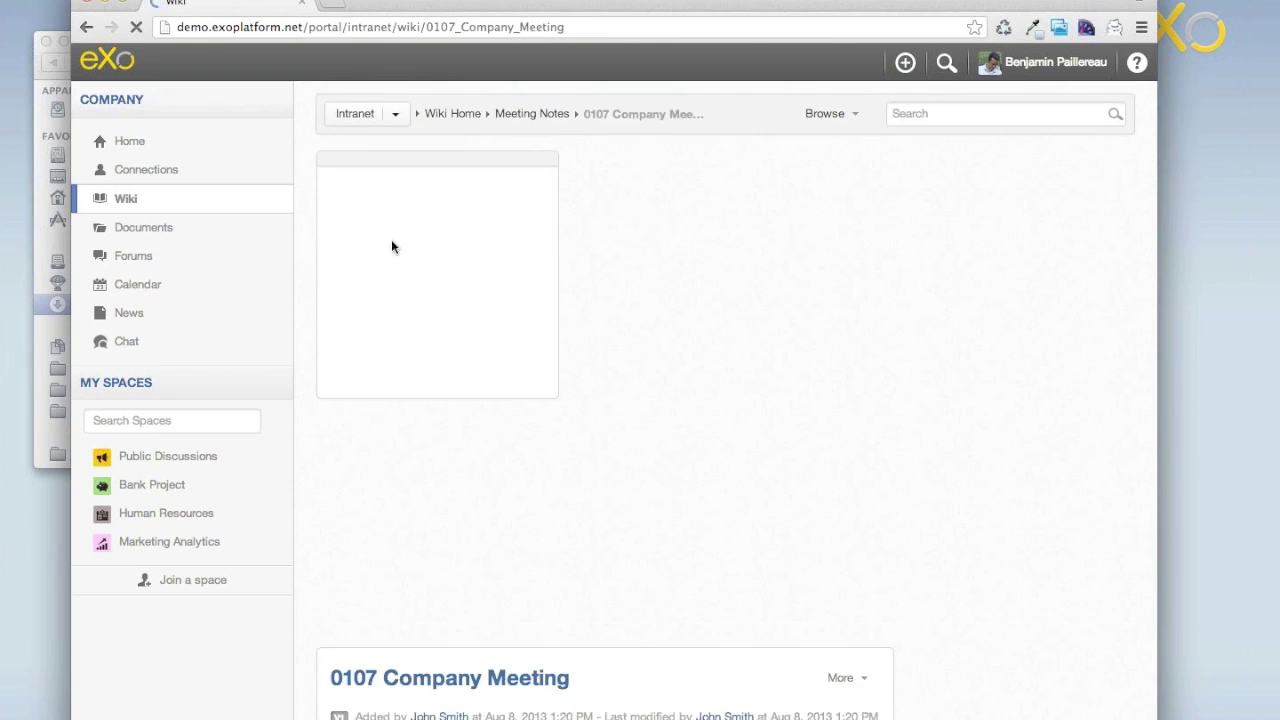
{"action": "left_click", "coordinate": [364, 172]}
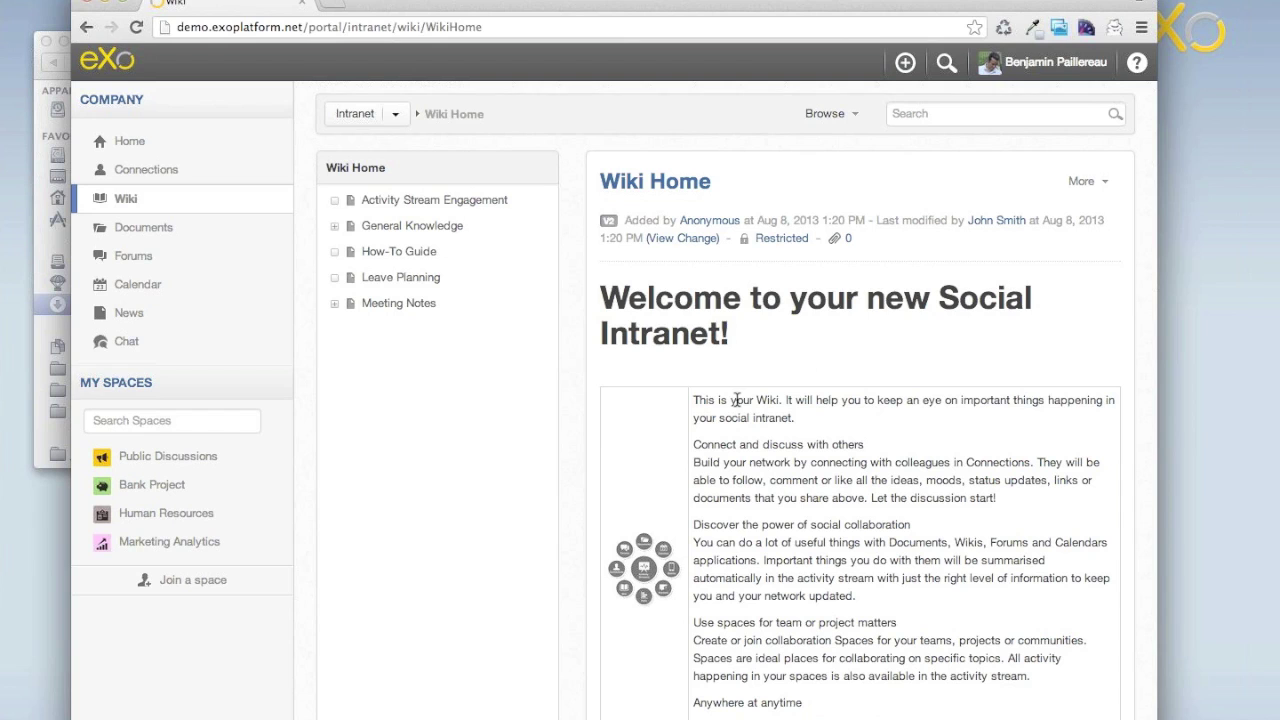
{"action": "left_click", "coordinate": [386, 284]}
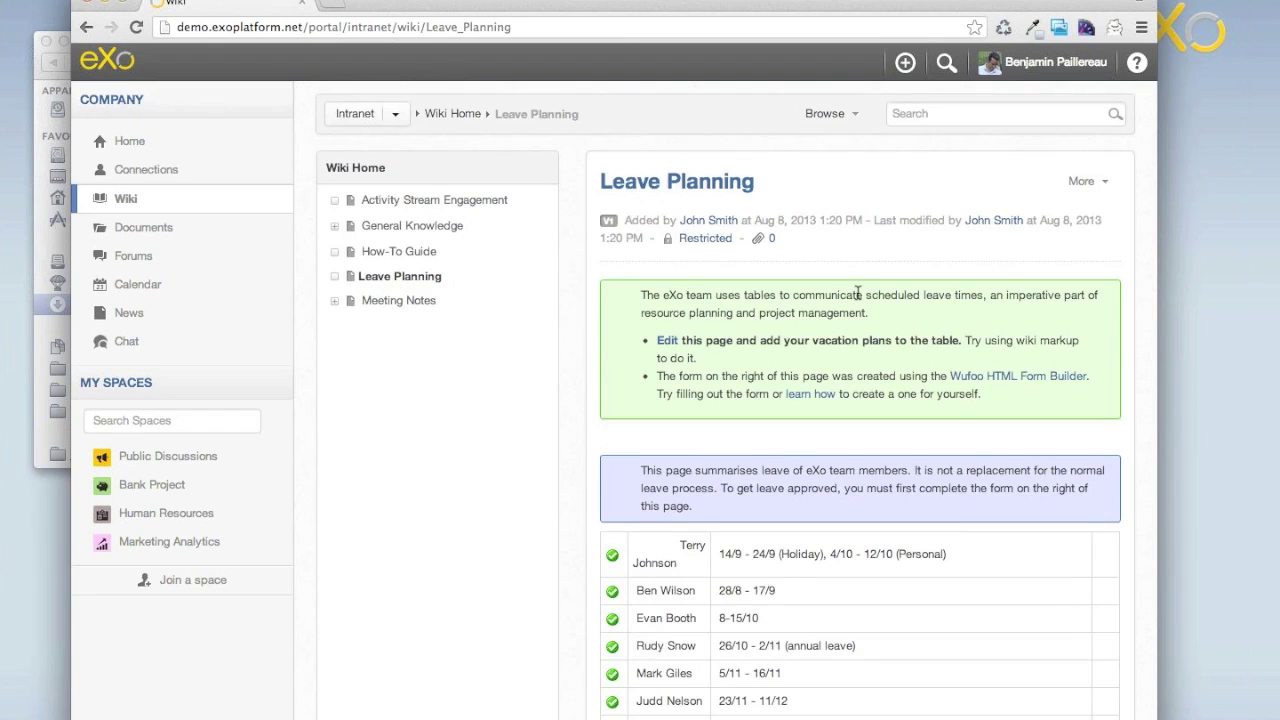
{"action": "scroll", "coordinate": [916, 388], "scroll_direction": "down", "scroll_amount": 2}
{"action": "scroll", "coordinate": [860, 350], "scroll_direction": "up", "scroll_amount": 2}
In a new private window, log in to demo.exoplatform.net as another demo user and open the Wiki.
{"action": "key", "text": "super+shift+n"}
{"action": "type", "text": "demo.exoplatform.net"}
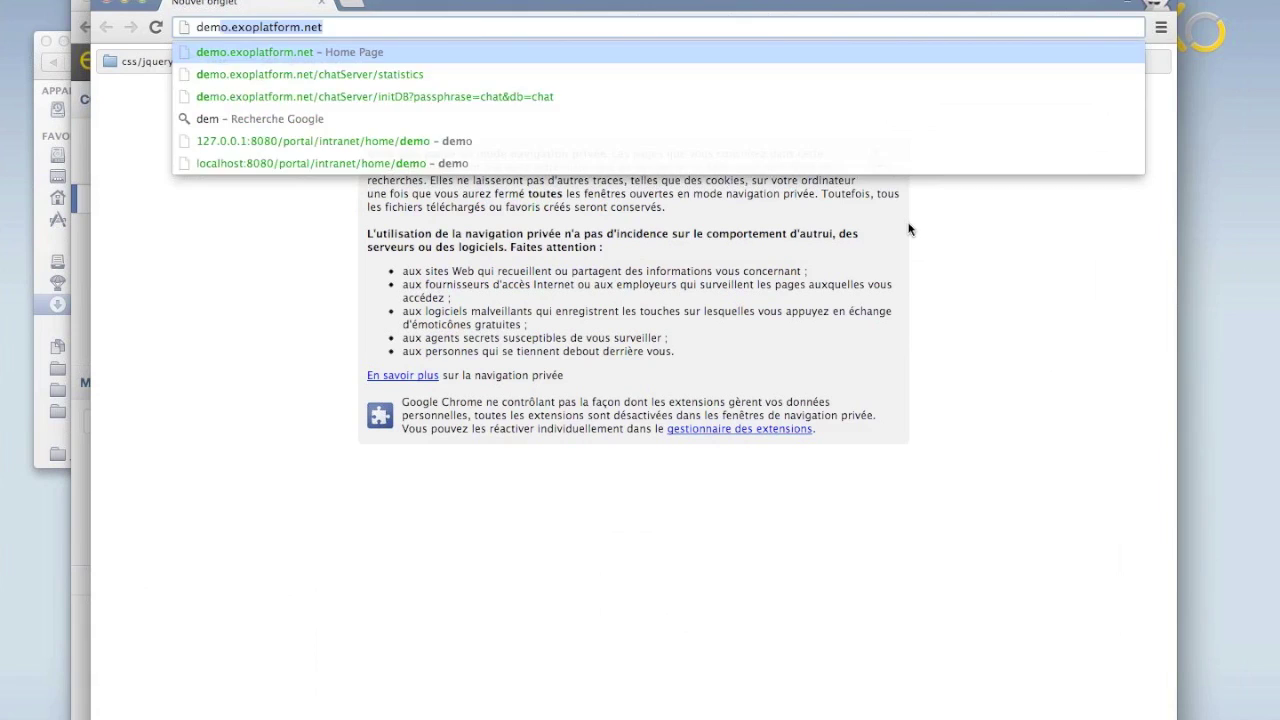
{"action": "key", "text": "Return"}
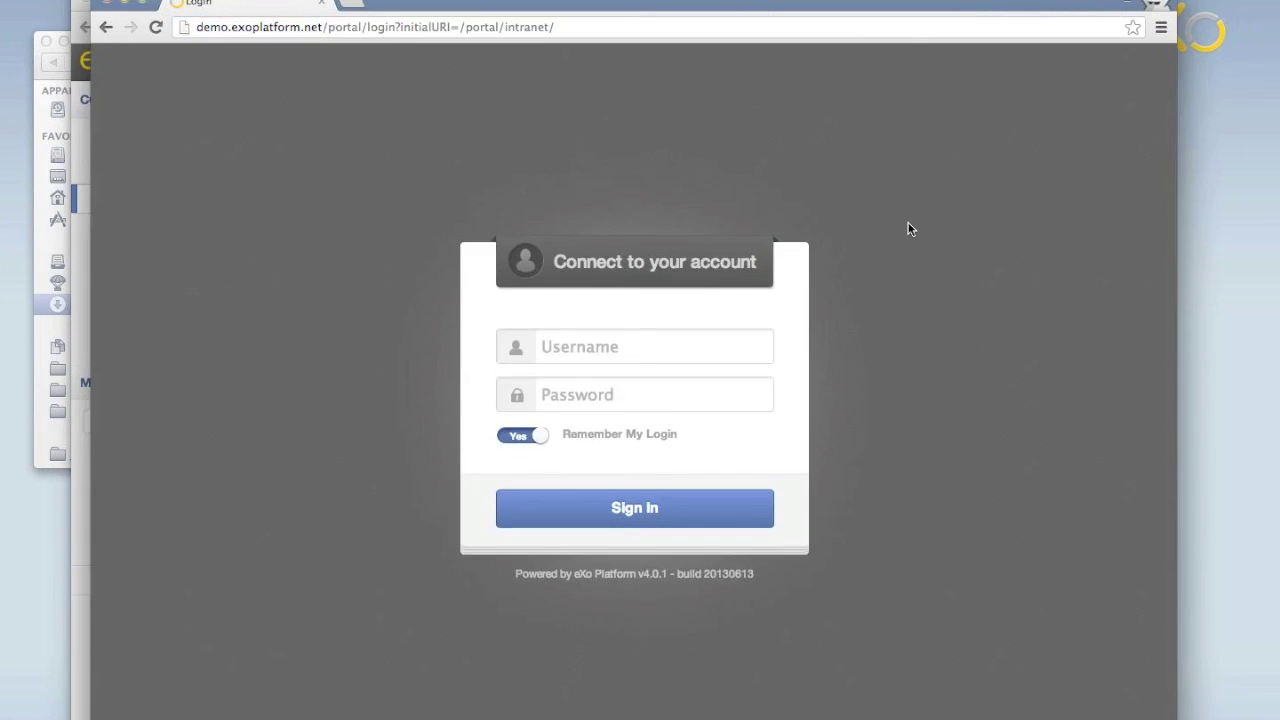
{"action": "type", "text": "john"}
{"action": "key", "text": "Tab"}
{"action": "type", "text": "gtngtn"}
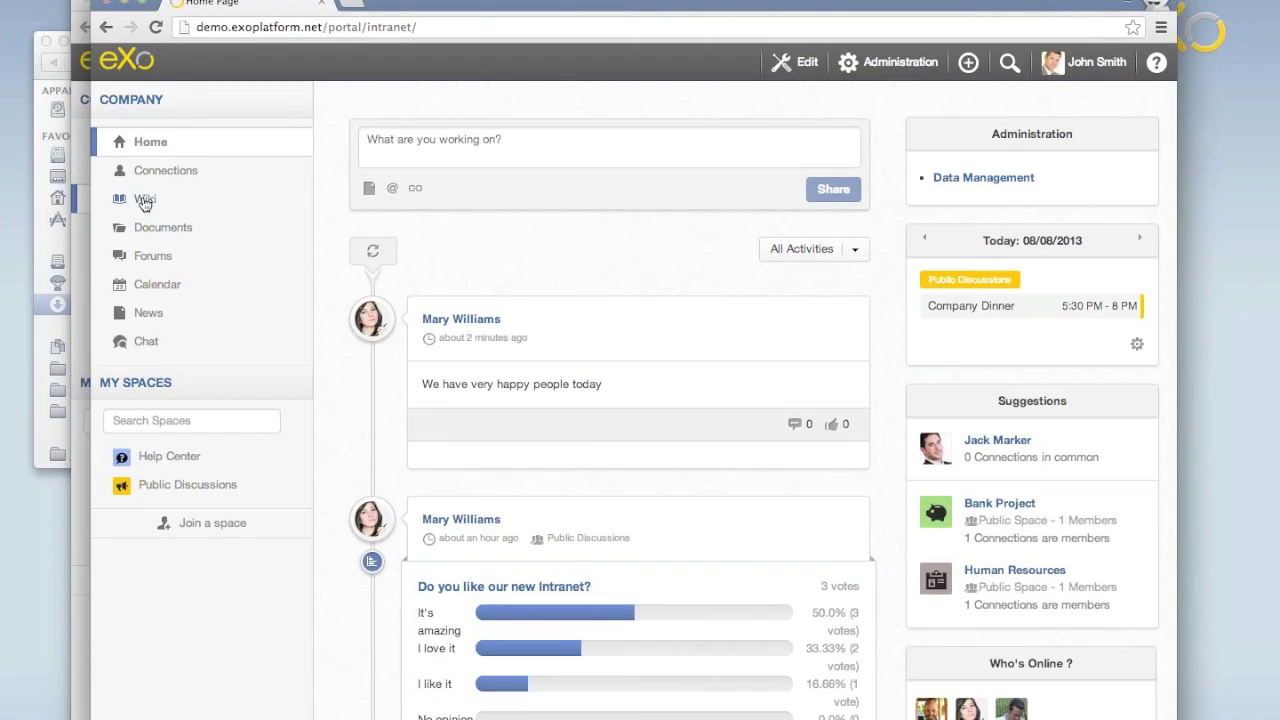
{"action": "left_click", "coordinate": [145, 200]}
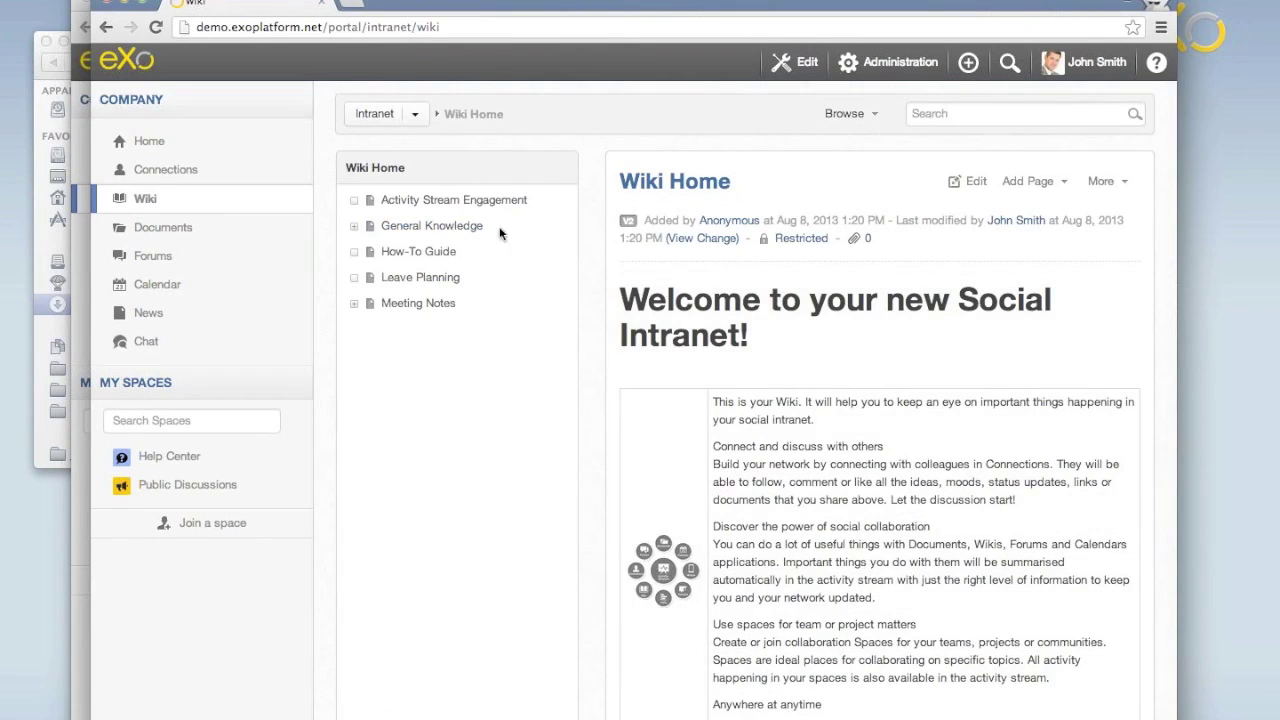
Open the How-To Guide page, try its Rich Text editor, and cancel without saving.
{"action": "left_click", "coordinate": [415, 253]}
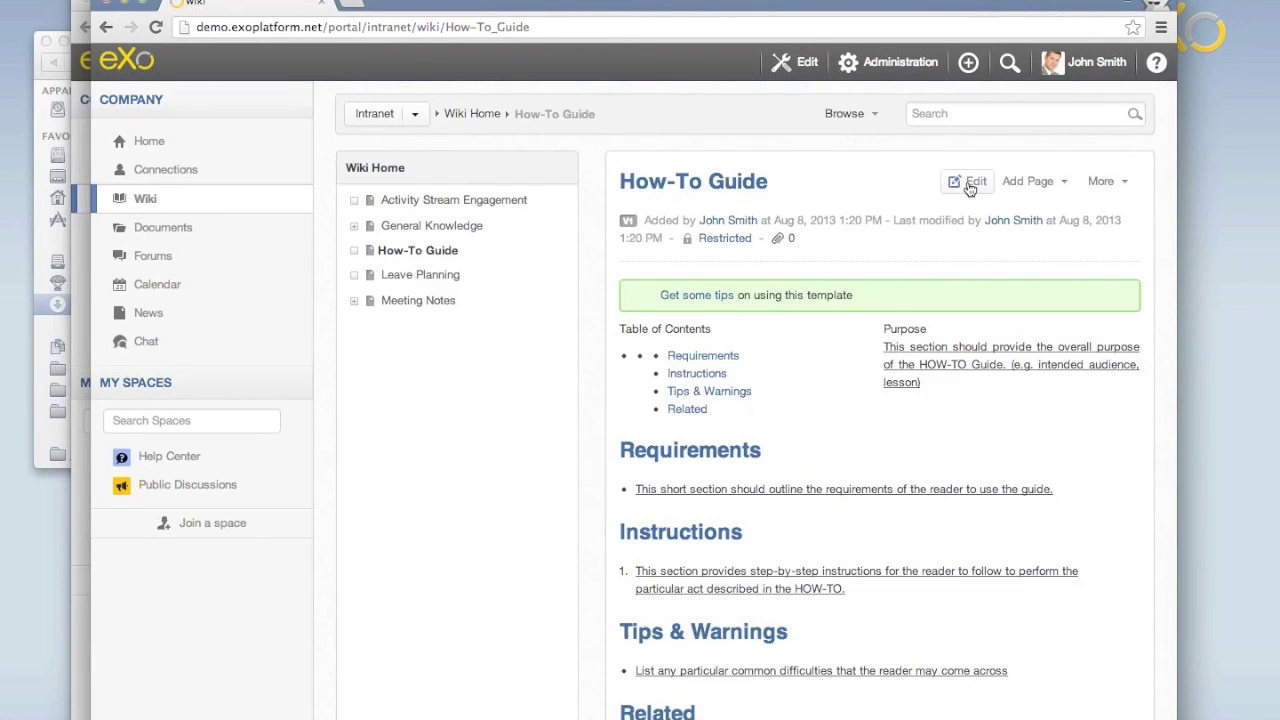
{"action": "left_click", "coordinate": [970, 182]}
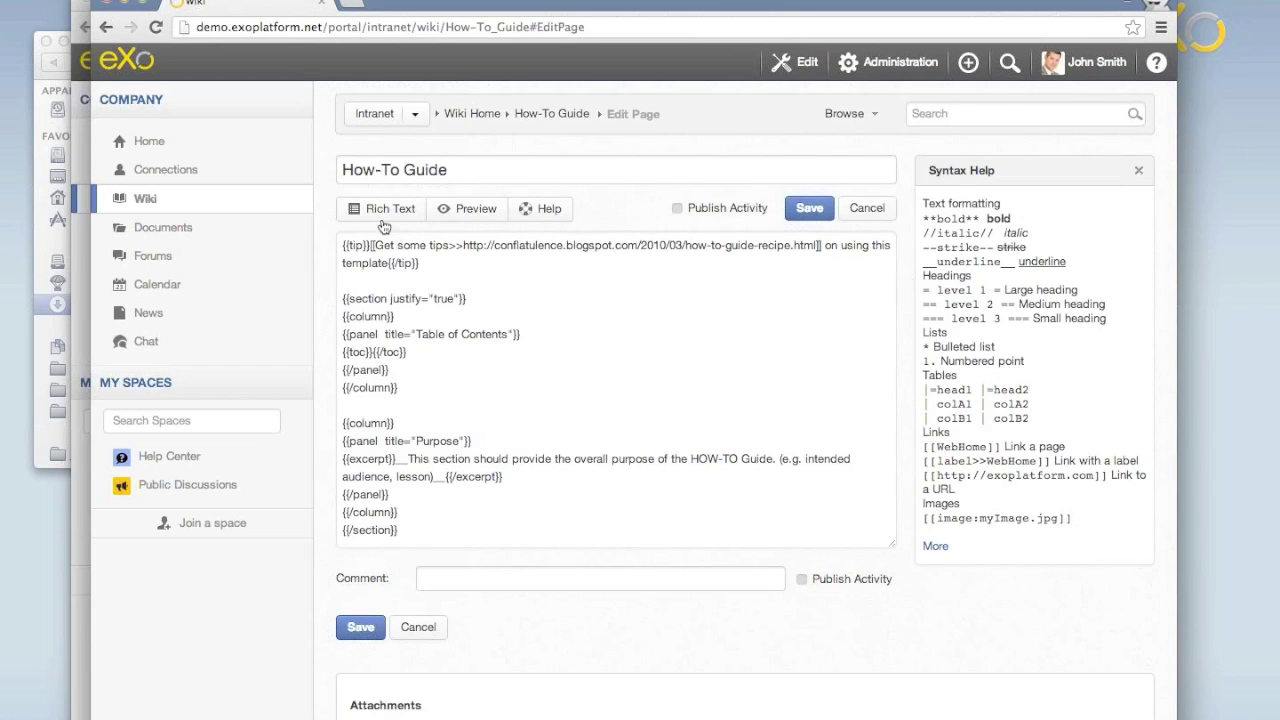
{"action": "left_click", "coordinate": [386, 212]}
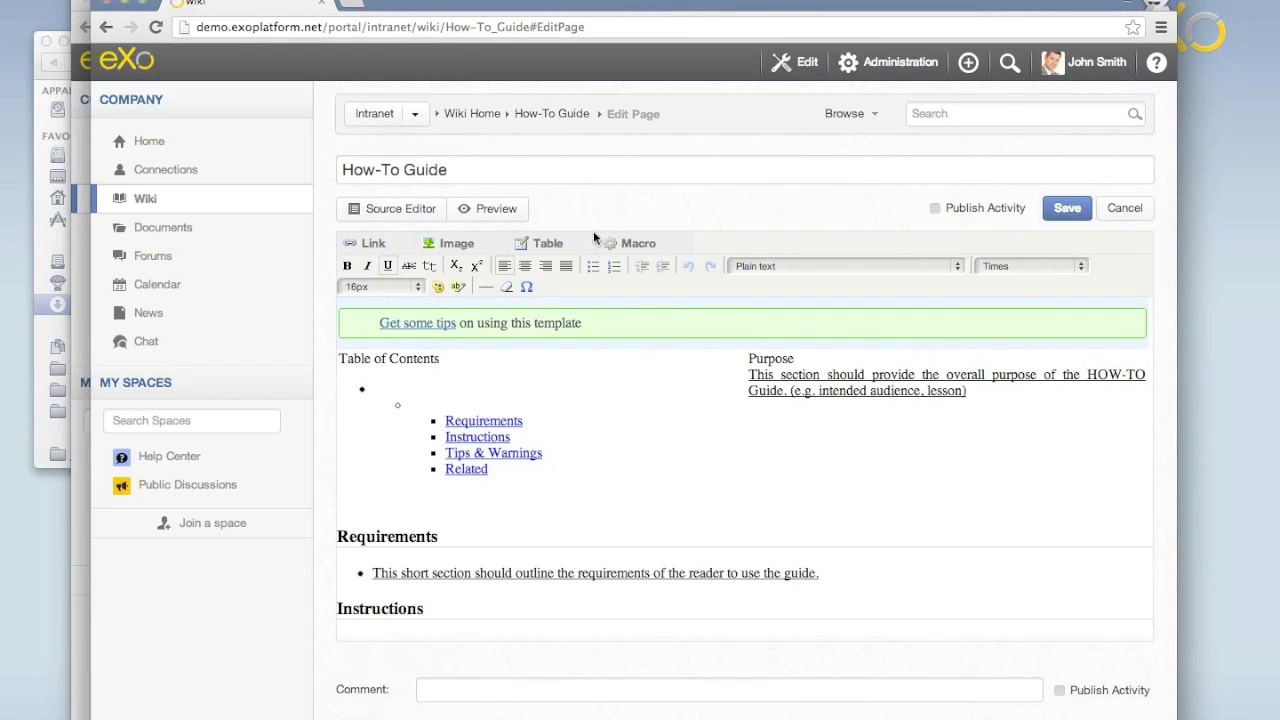
{"action": "left_click", "coordinate": [1124, 209]}
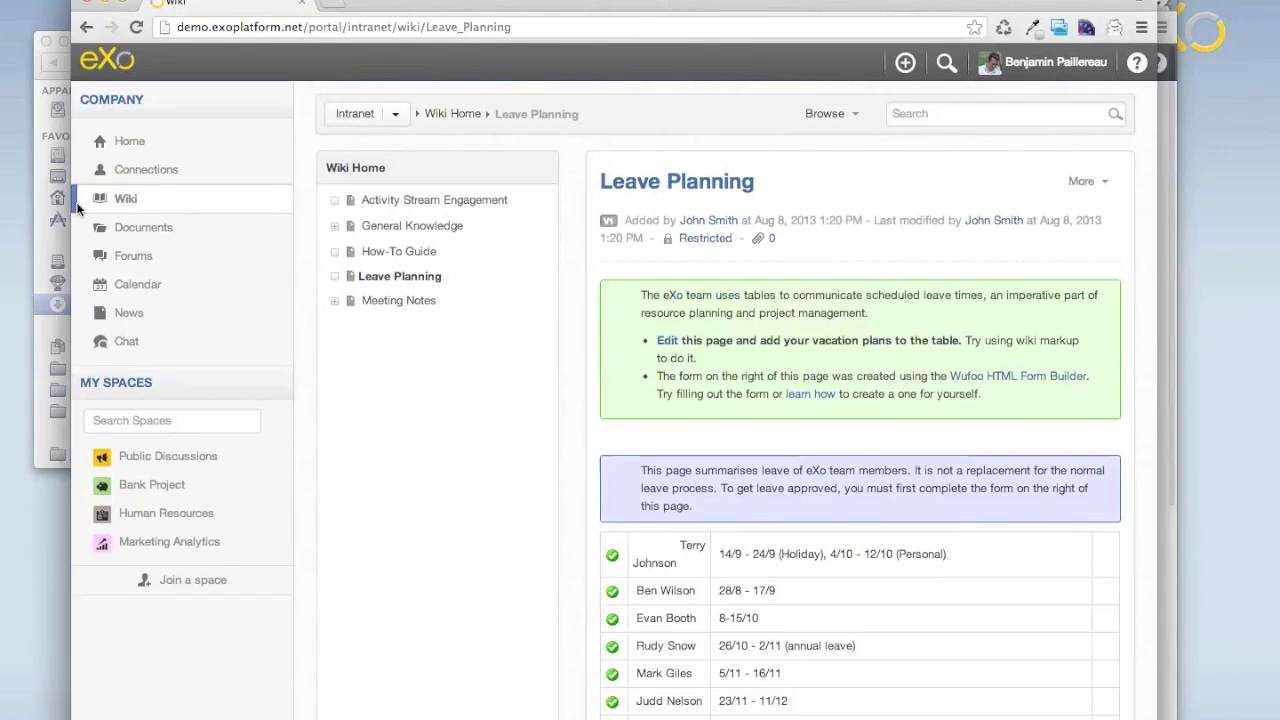
Open the personal Documents folder holding 'Boston Logan WiFi Home', then go to Bank Project.
{"action": "left_click", "coordinate": [150, 232]}
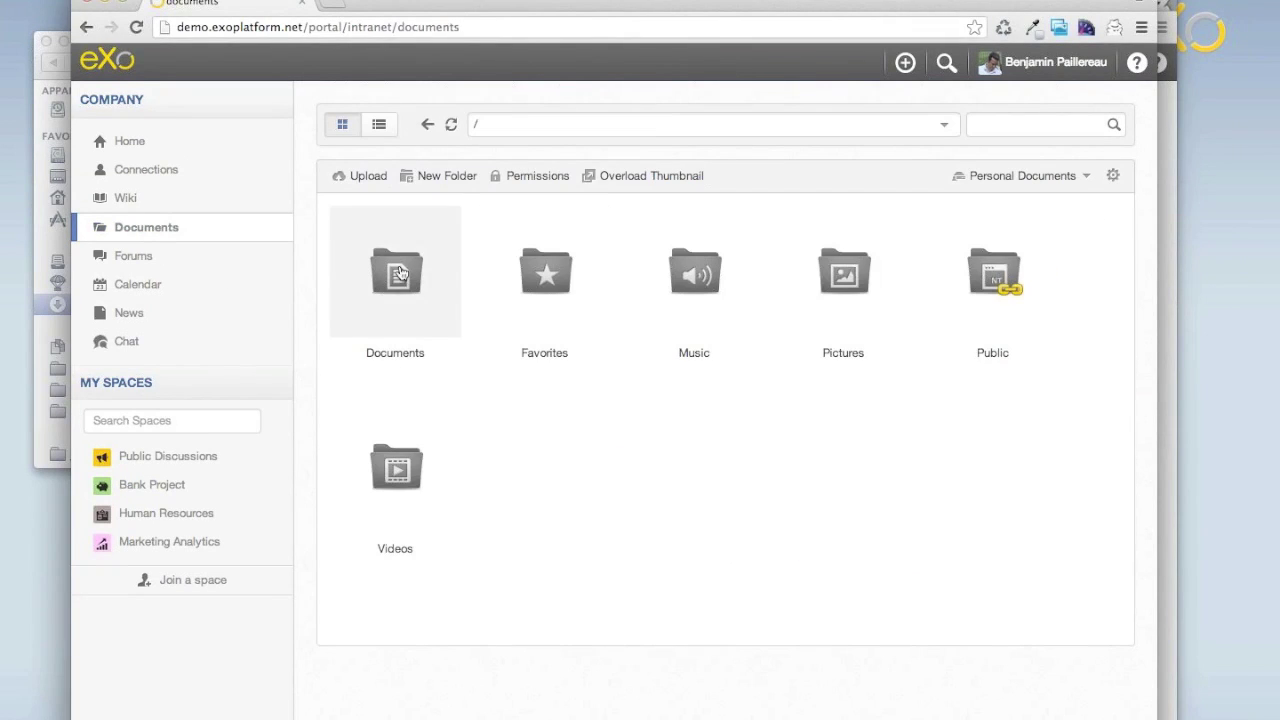
{"action": "double_click", "coordinate": [399, 273]}
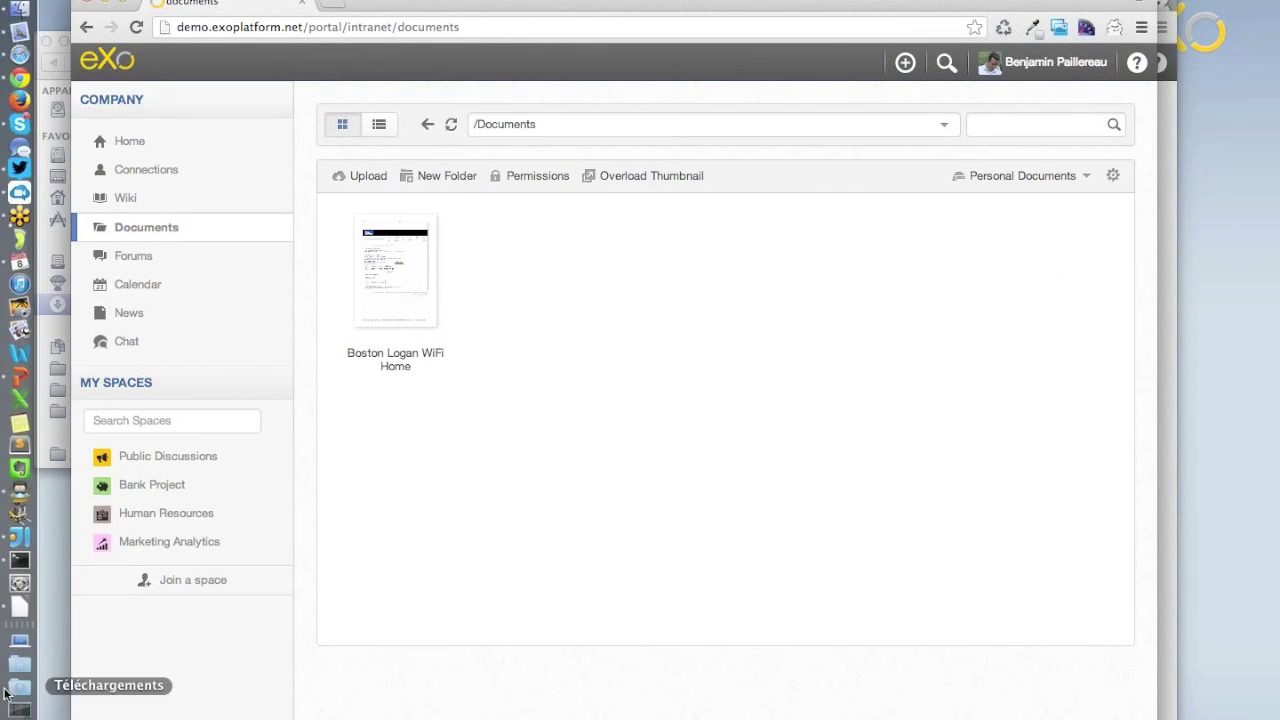
{"action": "left_click", "coordinate": [18, 689]}
{"action": "left_click", "coordinate": [712, 302]}
{"action": "left_click", "coordinate": [152, 486]}
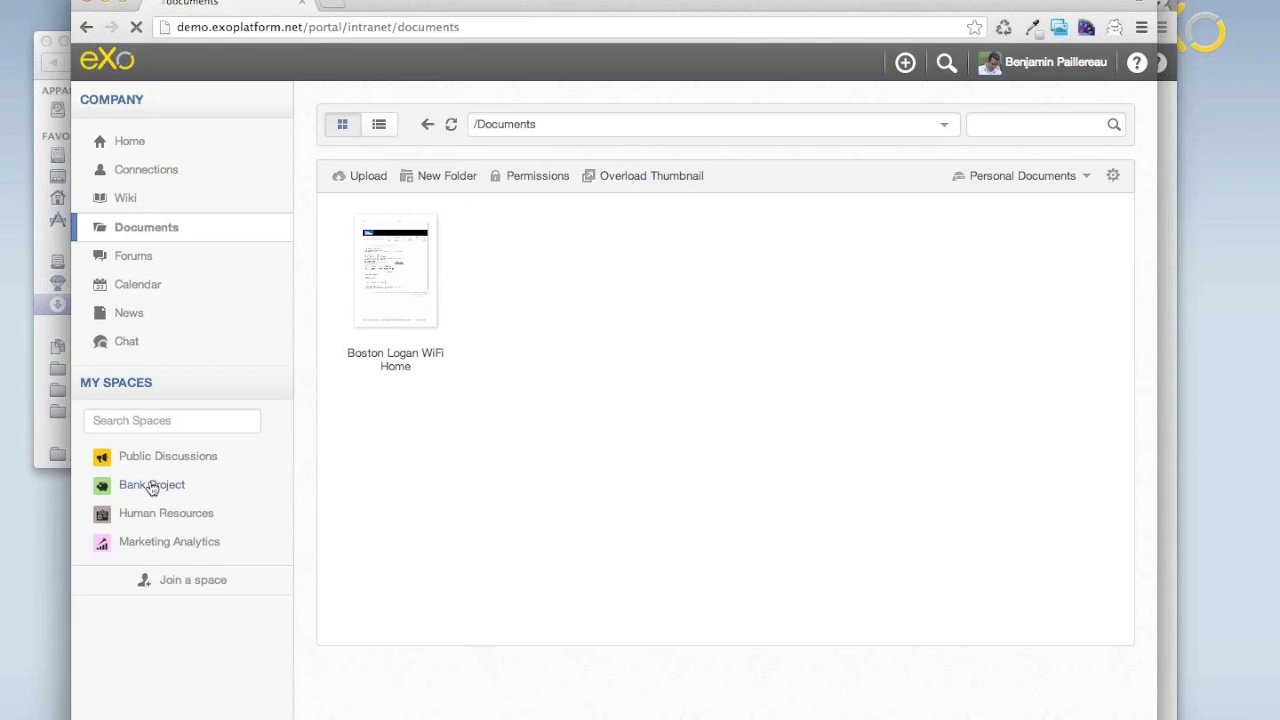
Upload 2013-05_eXo_Company_Overview_webinar.pptx into Bank Project documents and return to the home stream.
{"action": "left_click", "coordinate": [679, 120]}
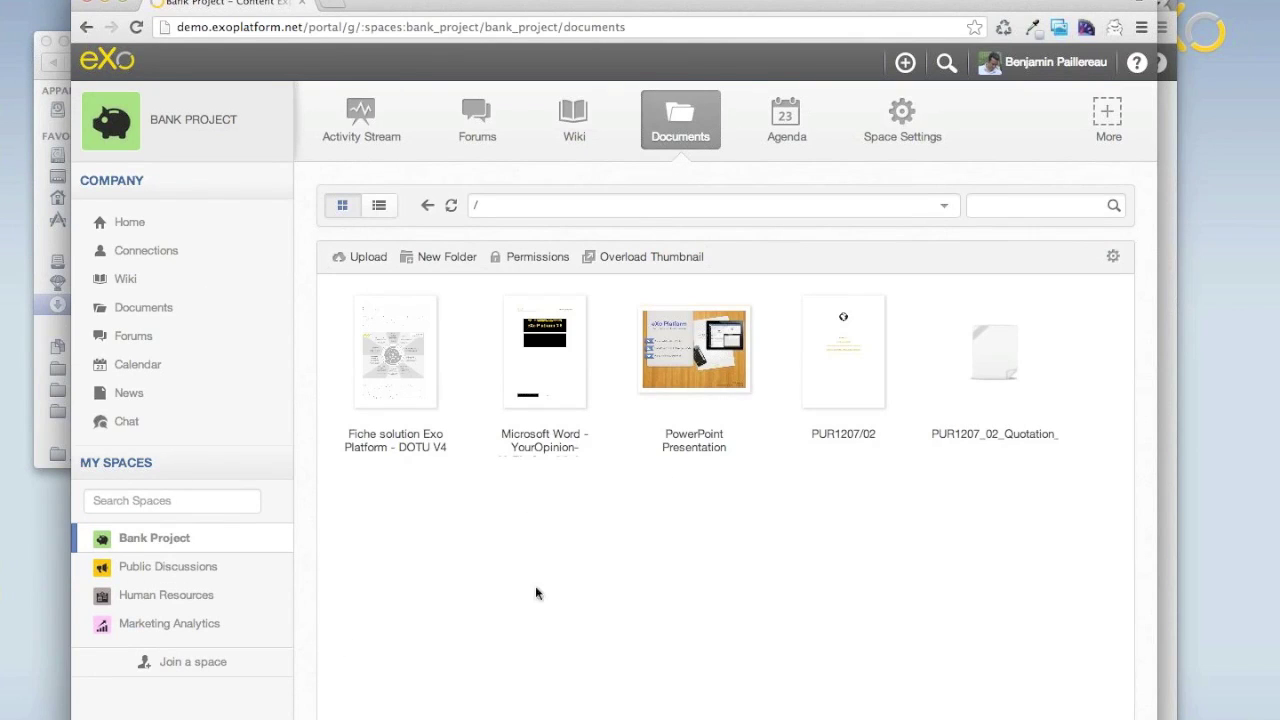
{"action": "mouse_move", "coordinate": [15, 625]}
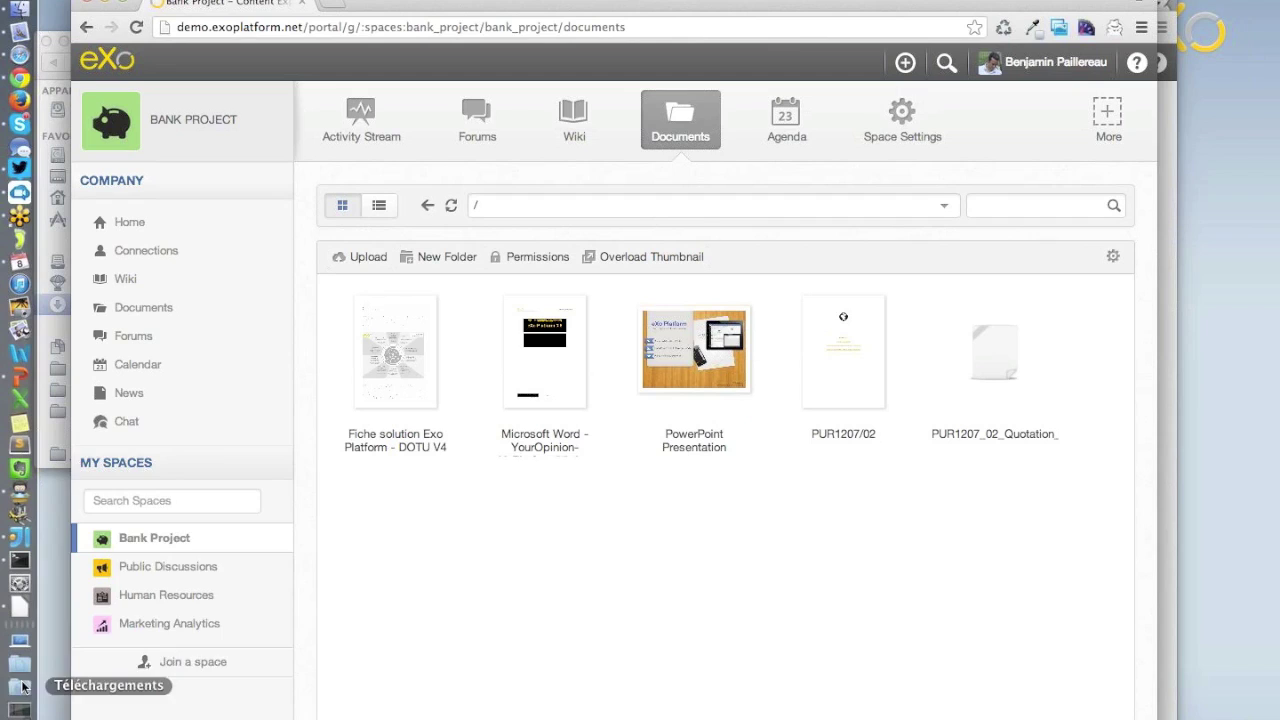
{"action": "left_click", "coordinate": [22, 686]}
{"action": "left_click_drag", "start_coordinate": [337, 538], "coordinate": [545, 580]}
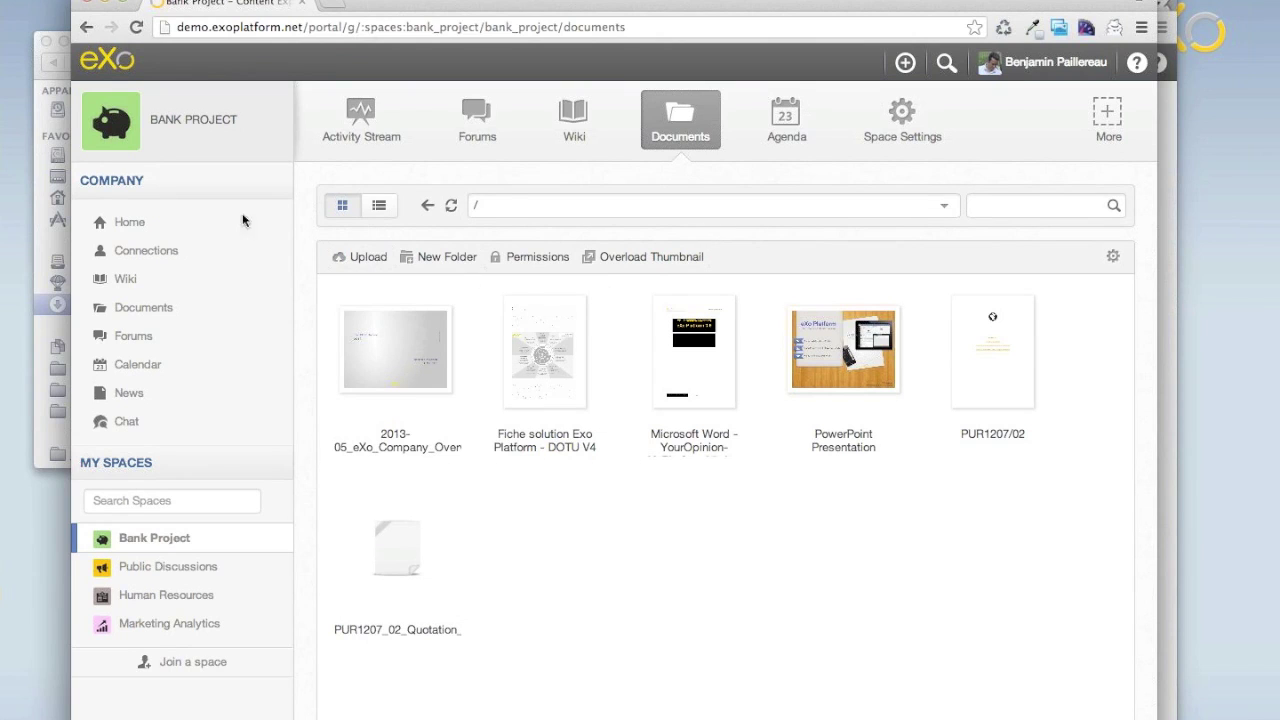
{"action": "left_click", "coordinate": [114, 70]}
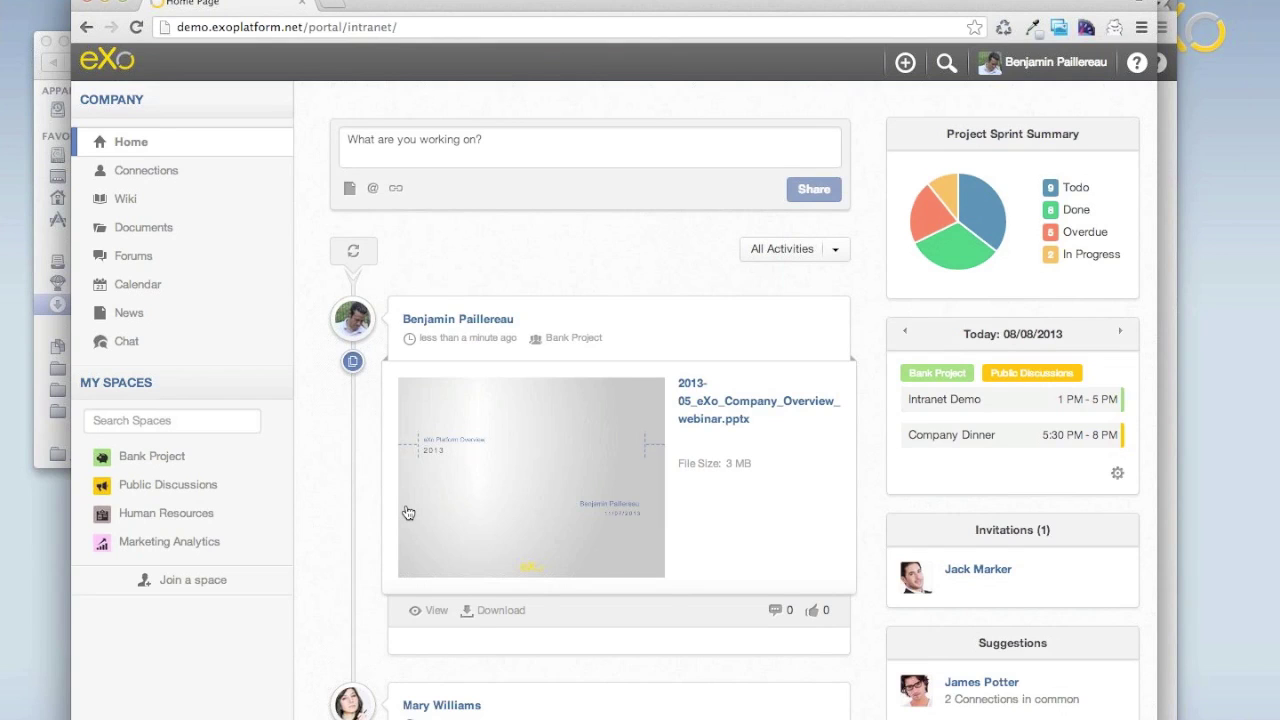
{"action": "scroll", "coordinate": [408, 510], "scroll_direction": "down", "scroll_amount": 3}
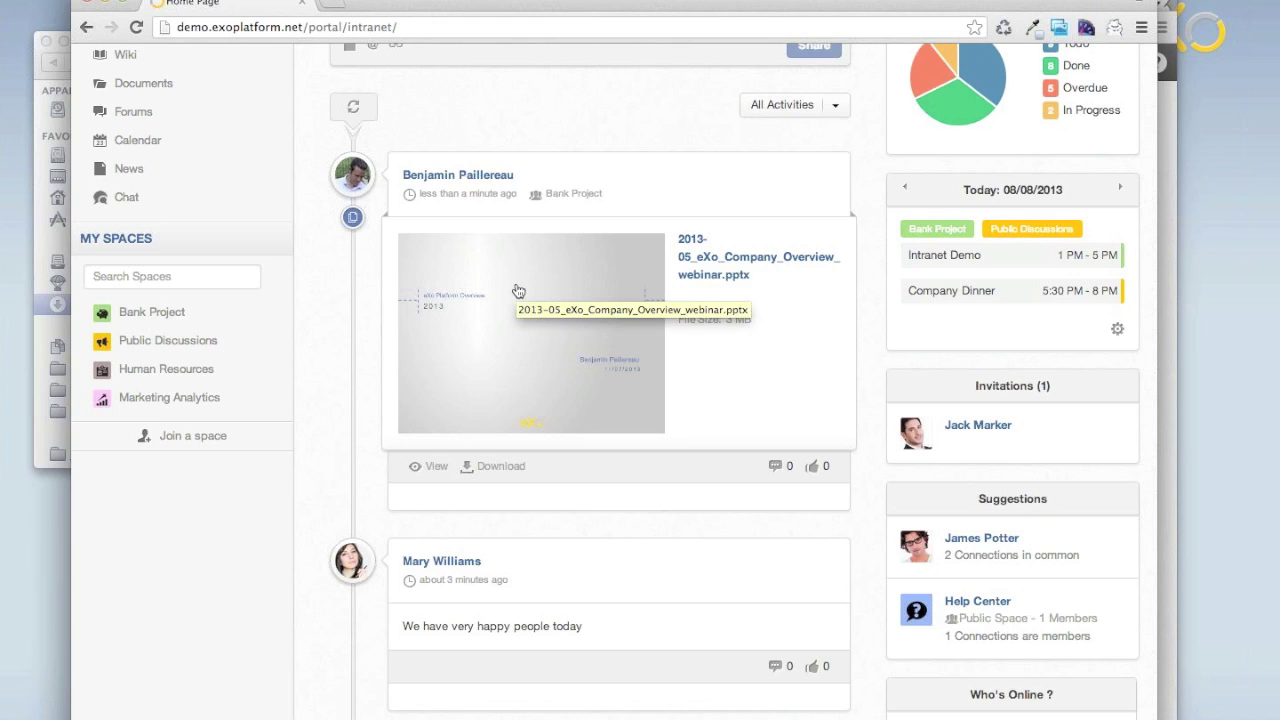
{"action": "scroll", "coordinate": [350, 335], "scroll_direction": "up", "scroll_amount": 1}
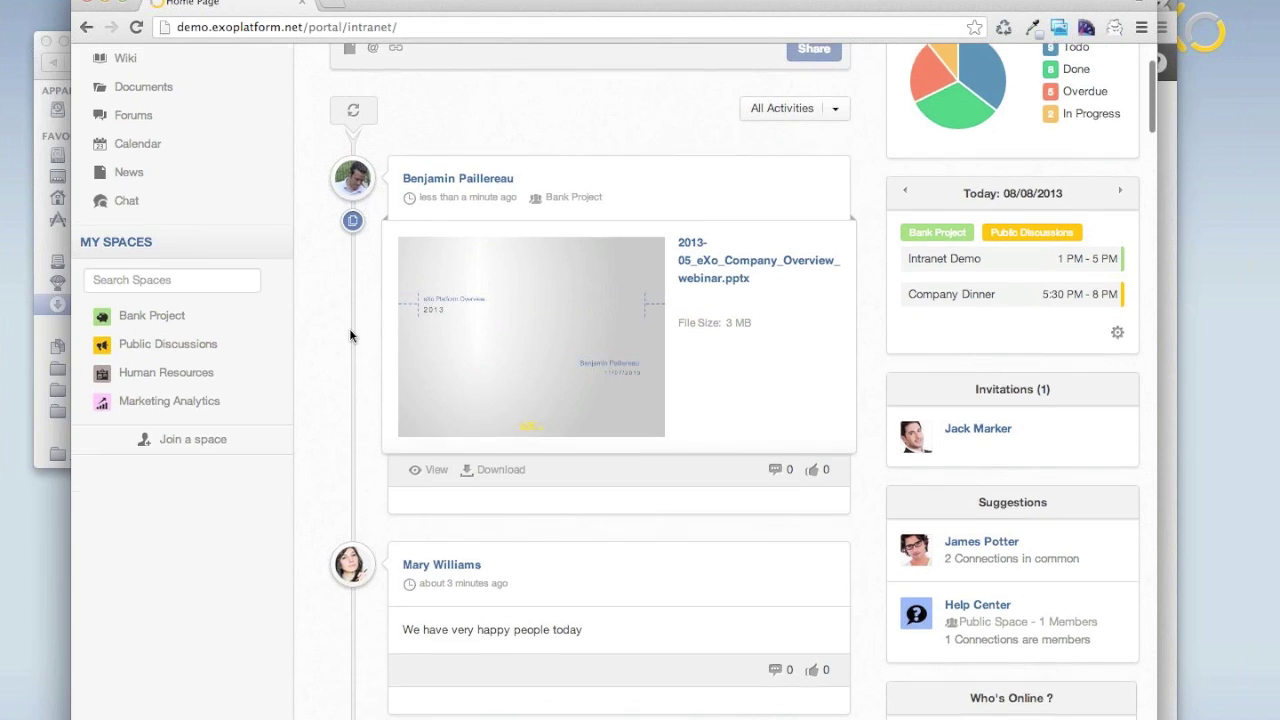
{"action": "scroll", "coordinate": [350, 331], "scroll_direction": "up", "scroll_amount": 3}
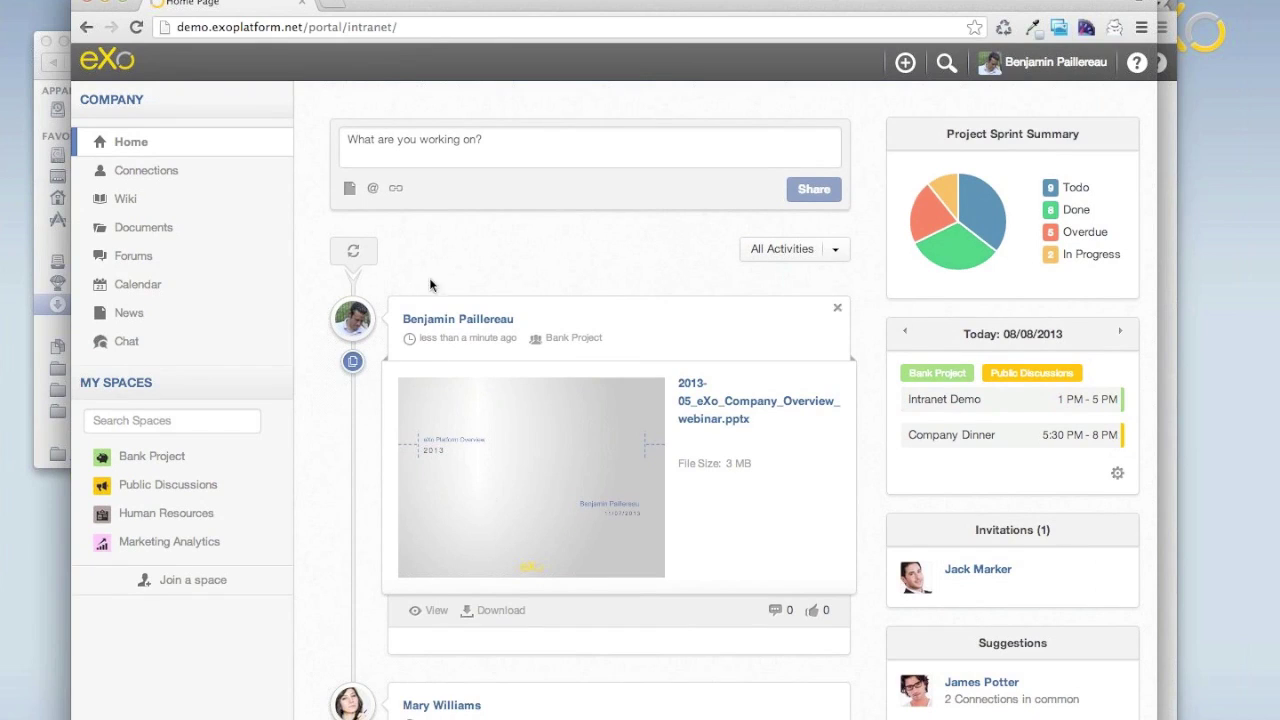
{"action": "scroll", "coordinate": [338, 515], "scroll_direction": "down", "scroll_amount": 8}
{"action": "scroll", "coordinate": [339, 532], "scroll_direction": "up", "scroll_amount": 8}
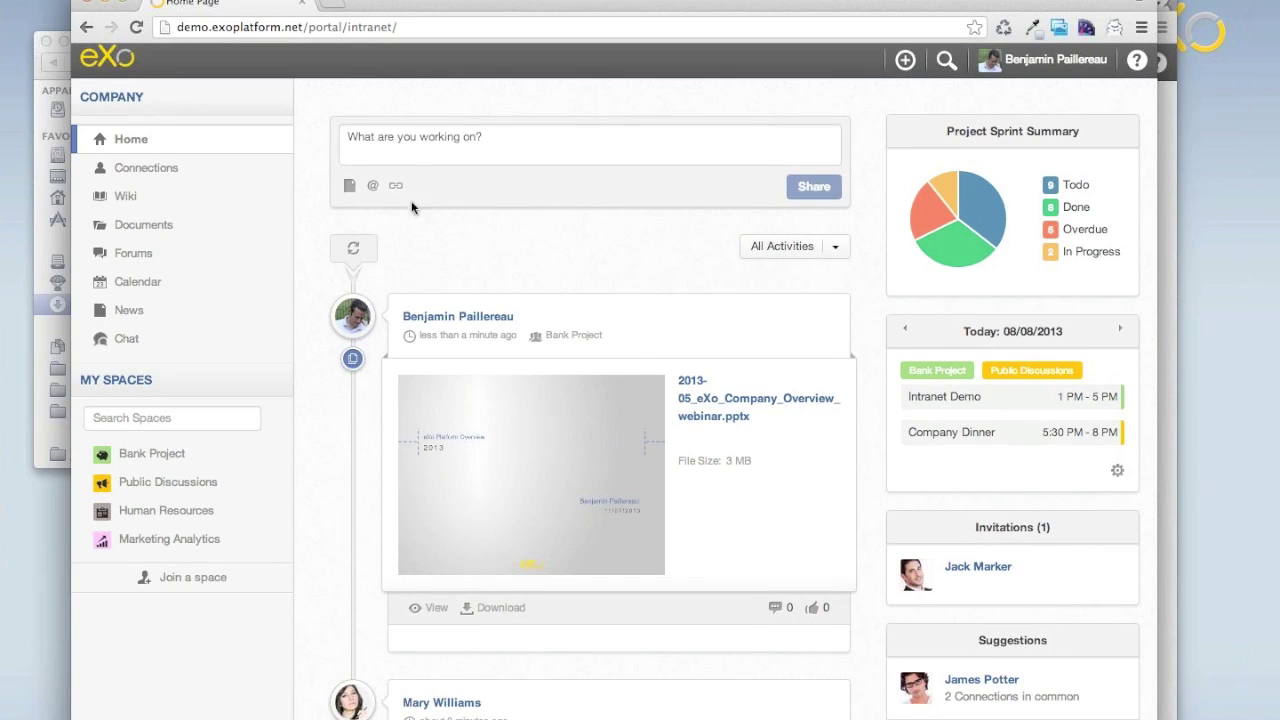
Share an 'I'm with' status update that mentions a colleague picked from the '@m' suggestions.
{"action": "left_click", "coordinate": [409, 150]}
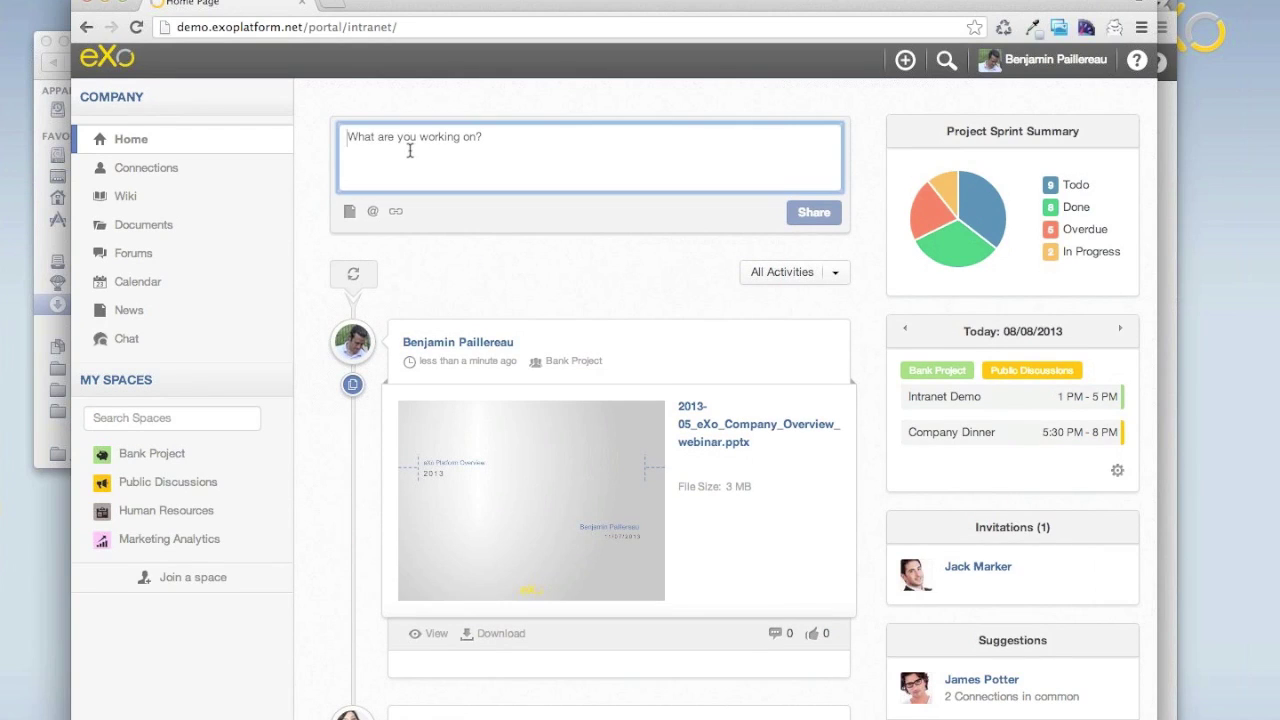
{"action": "type", "text": "I'm wi"}
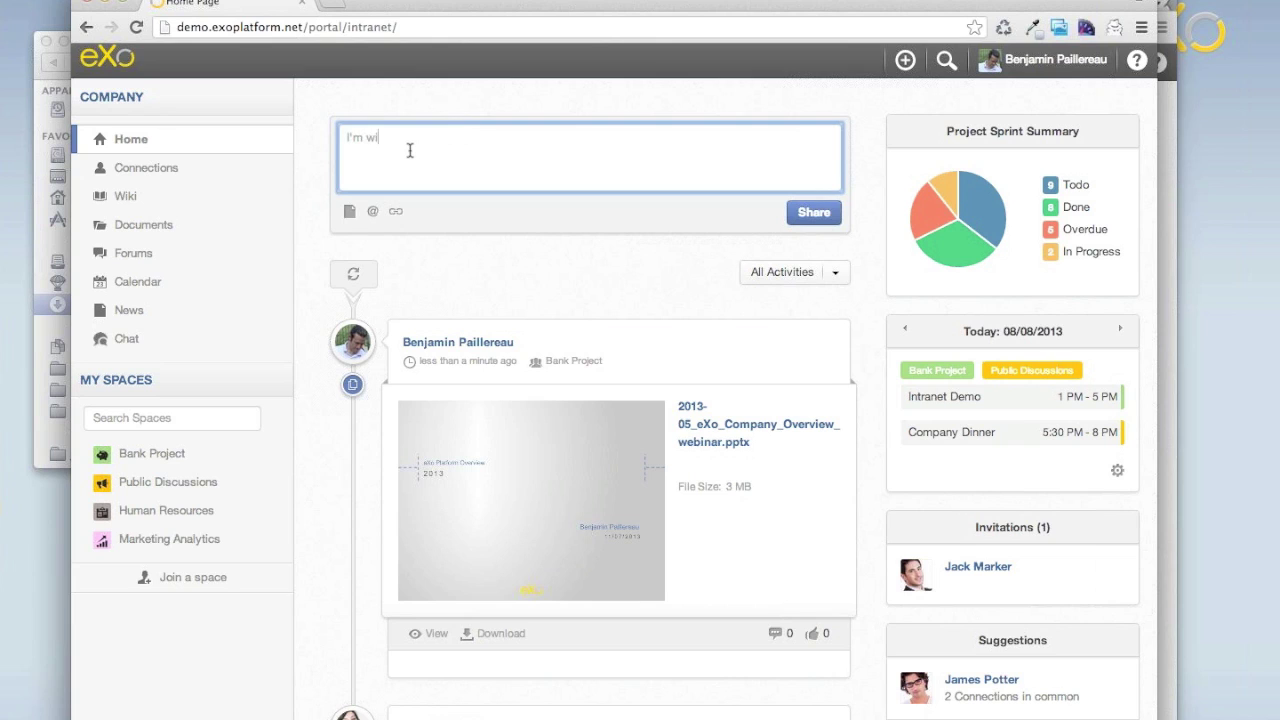
{"action": "type", "text": "th @m"}
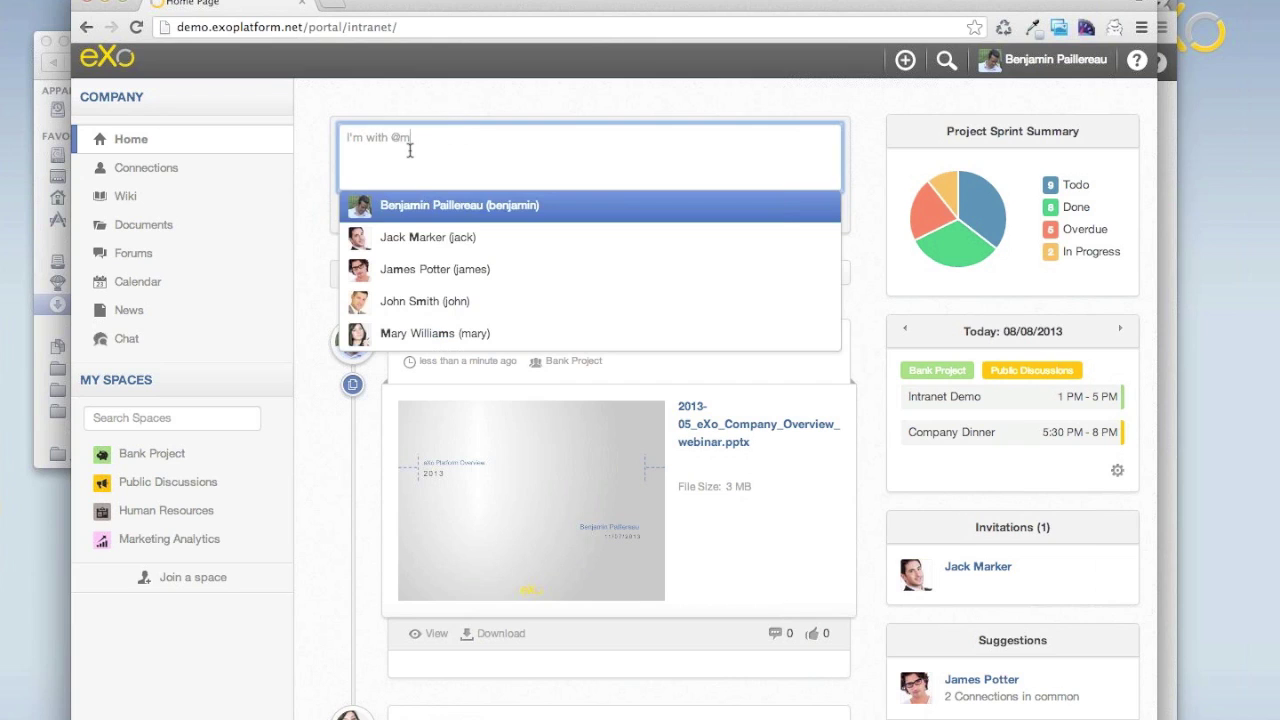
{"action": "key", "text": "Down"}
{"action": "key", "text": "Down"}
{"action": "key", "text": "Down"}
{"action": "key", "text": "Down"}
{"action": "key", "text": "Return"}
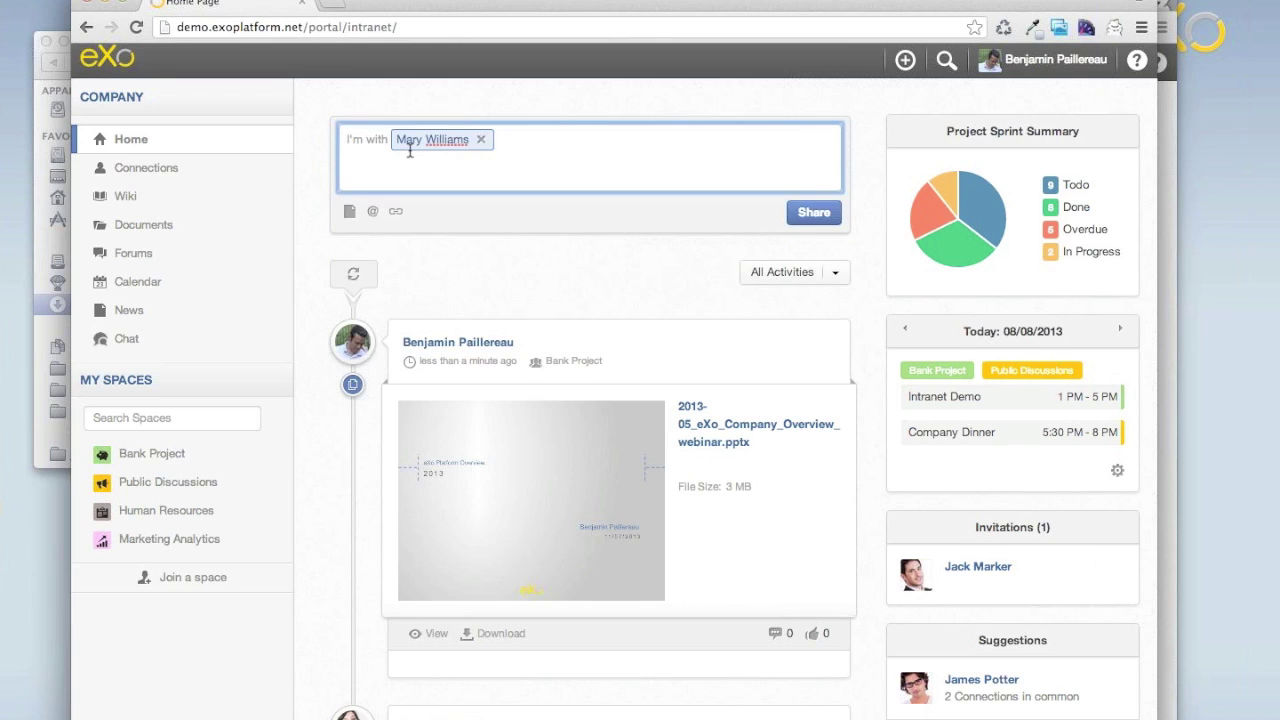
{"action": "left_click", "coordinate": [814, 213]}
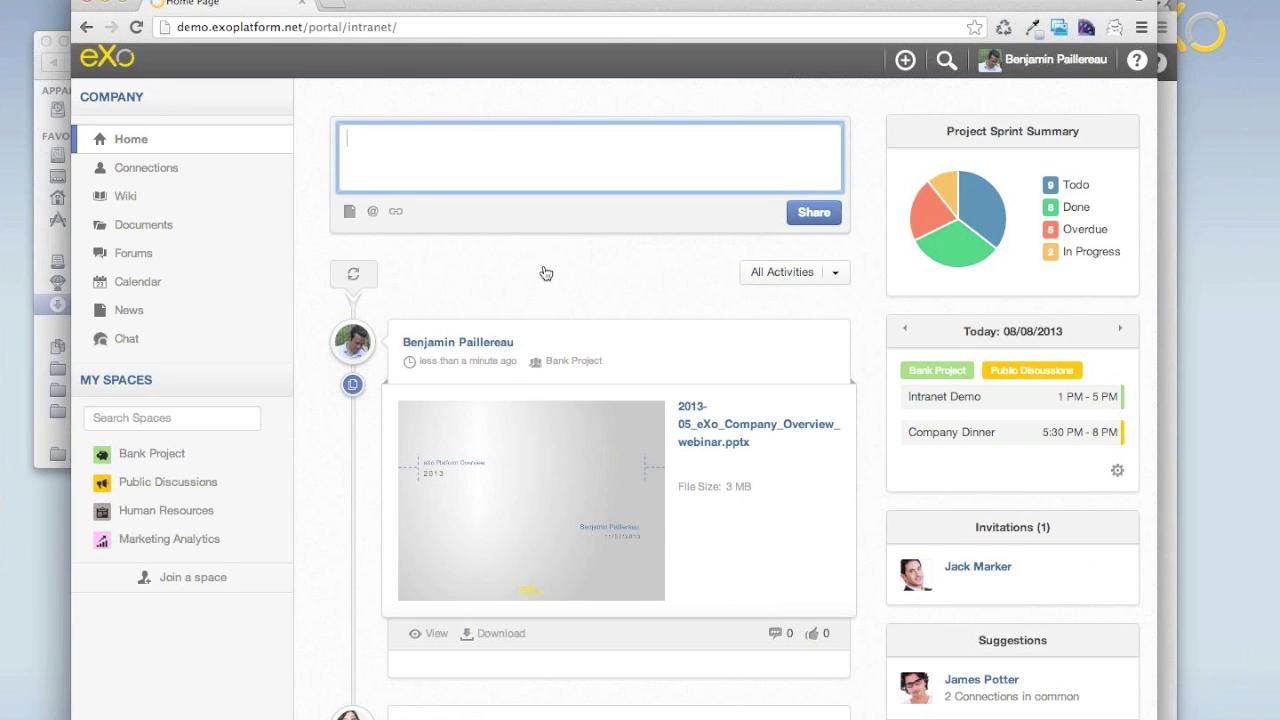
{"action": "mouse_move", "coordinate": [466, 384]}
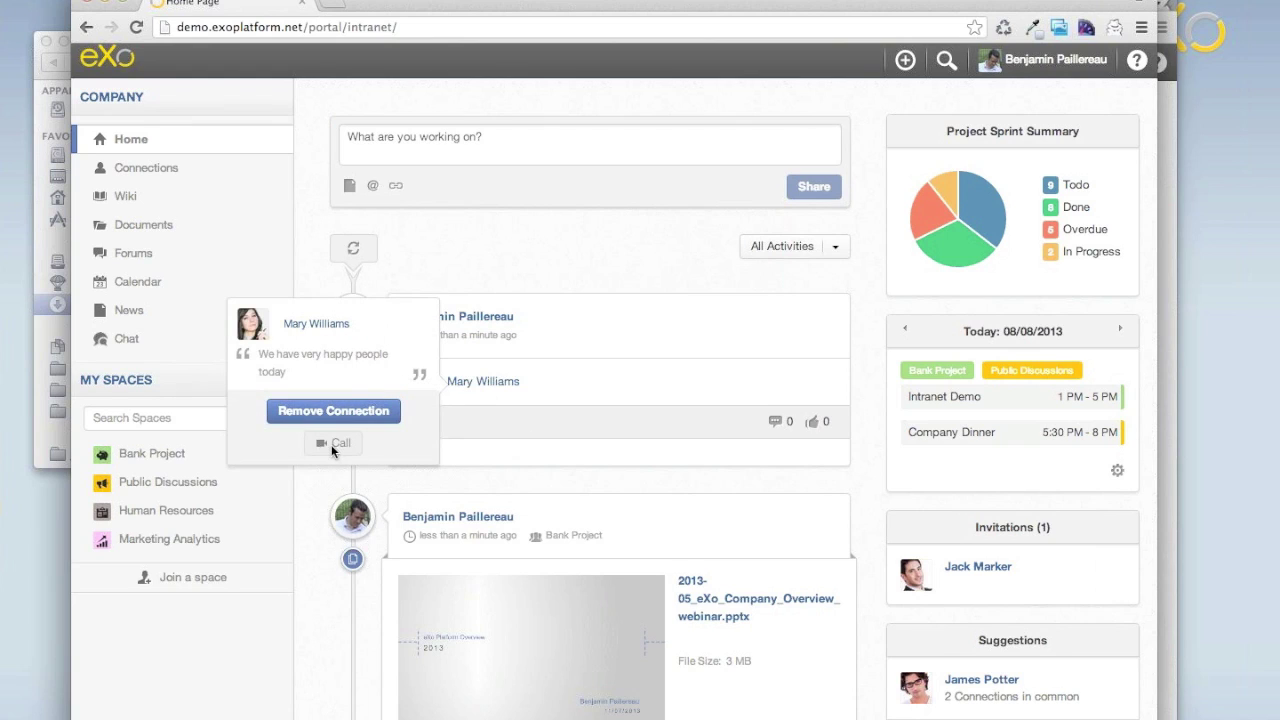
{"action": "left_click", "coordinate": [495, 383]}
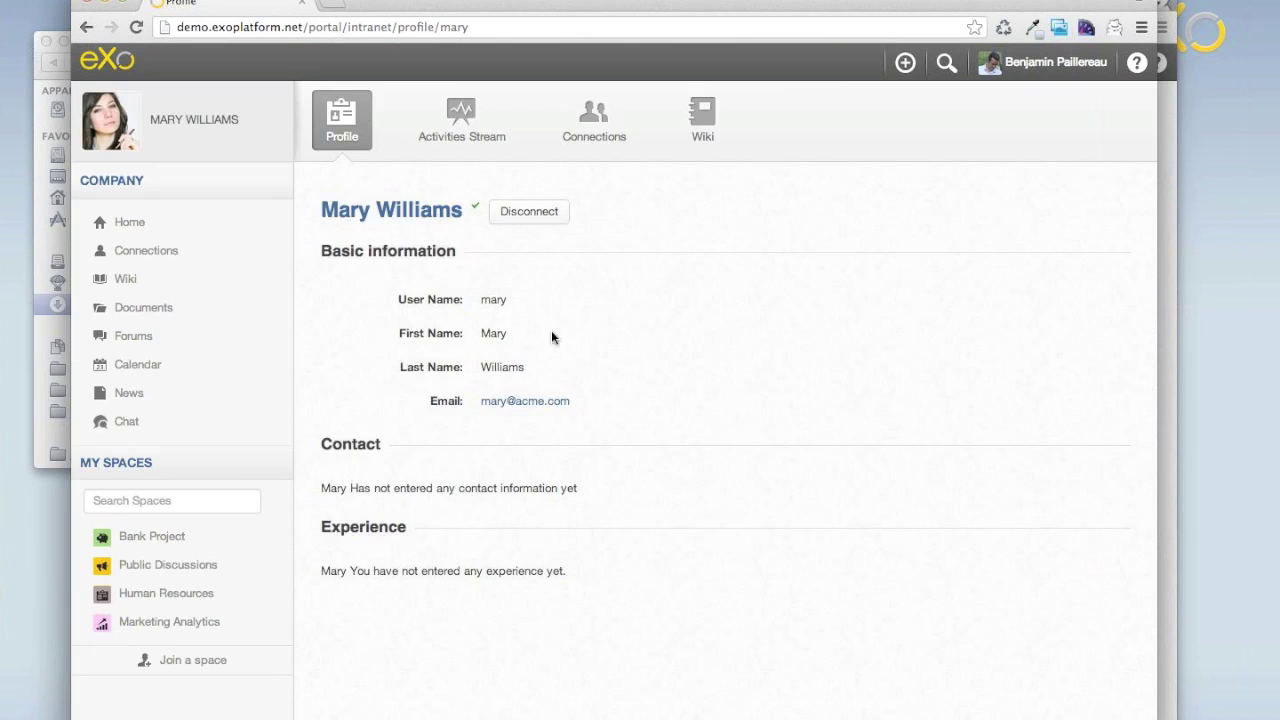
{"action": "left_click", "coordinate": [460, 120]}
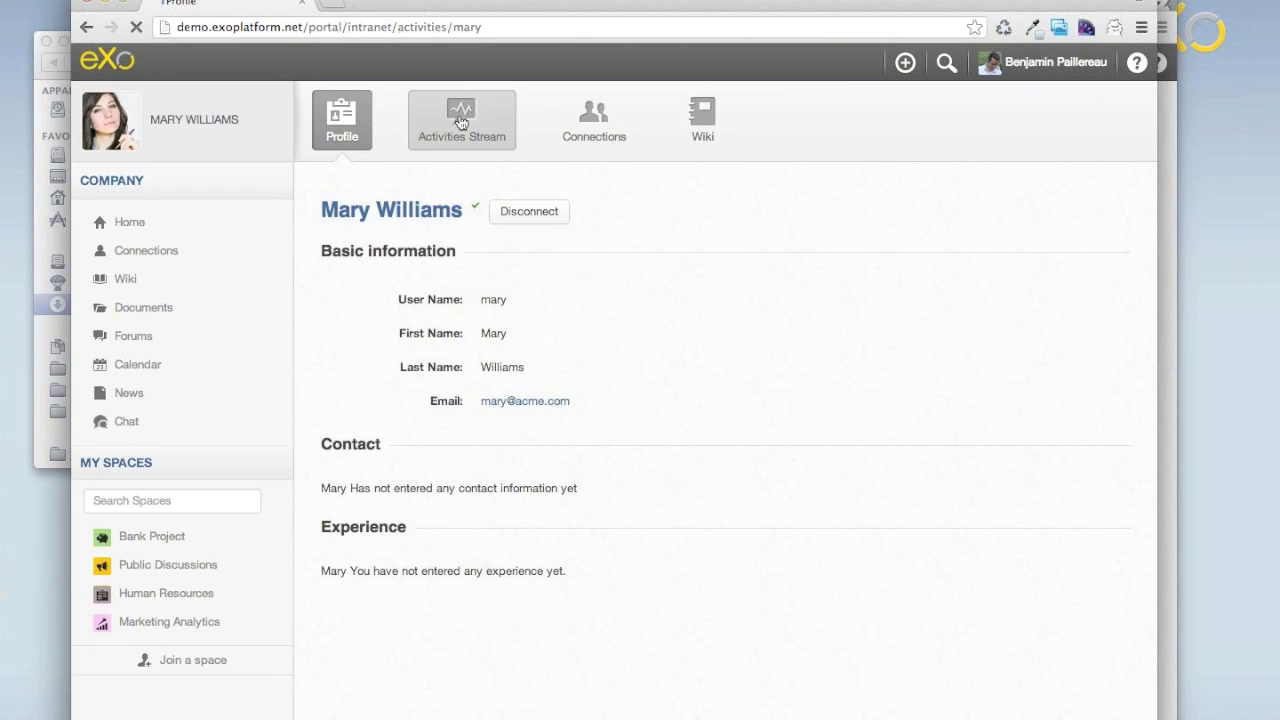
{"action": "scroll", "coordinate": [347, 513], "scroll_direction": "down", "scroll_amount": 5}
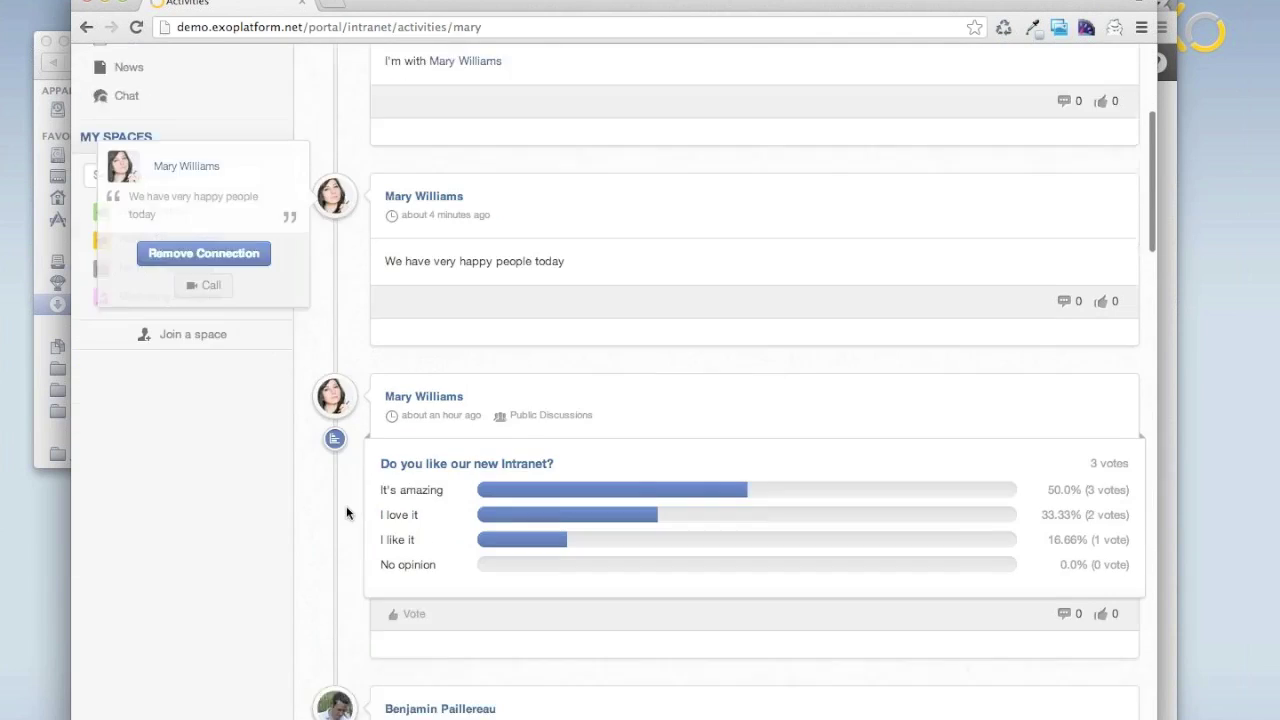
{"action": "scroll", "coordinate": [347, 513], "scroll_direction": "down", "scroll_amount": 7}
{"action": "scroll", "coordinate": [347, 513], "scroll_direction": "up", "scroll_amount": 10}
{"action": "scroll", "coordinate": [347, 513], "scroll_direction": "up", "scroll_amount": 3}
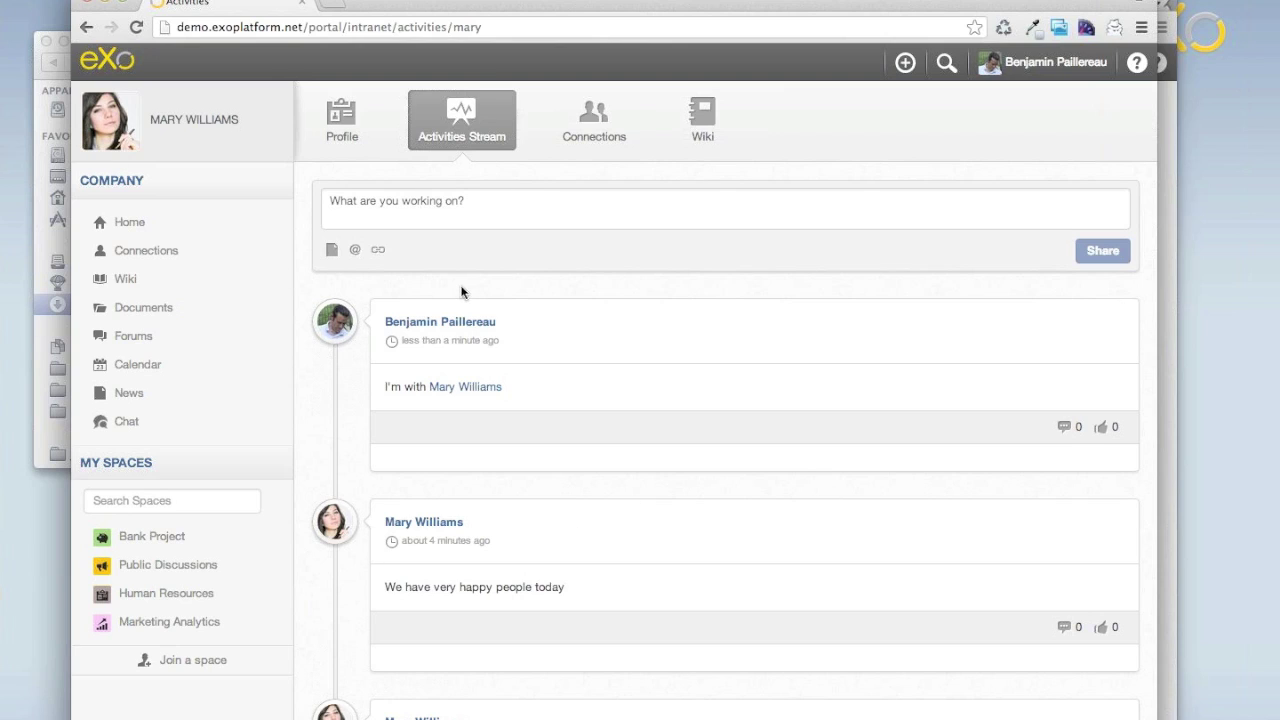
{"action": "left_click", "coordinate": [107, 62]}
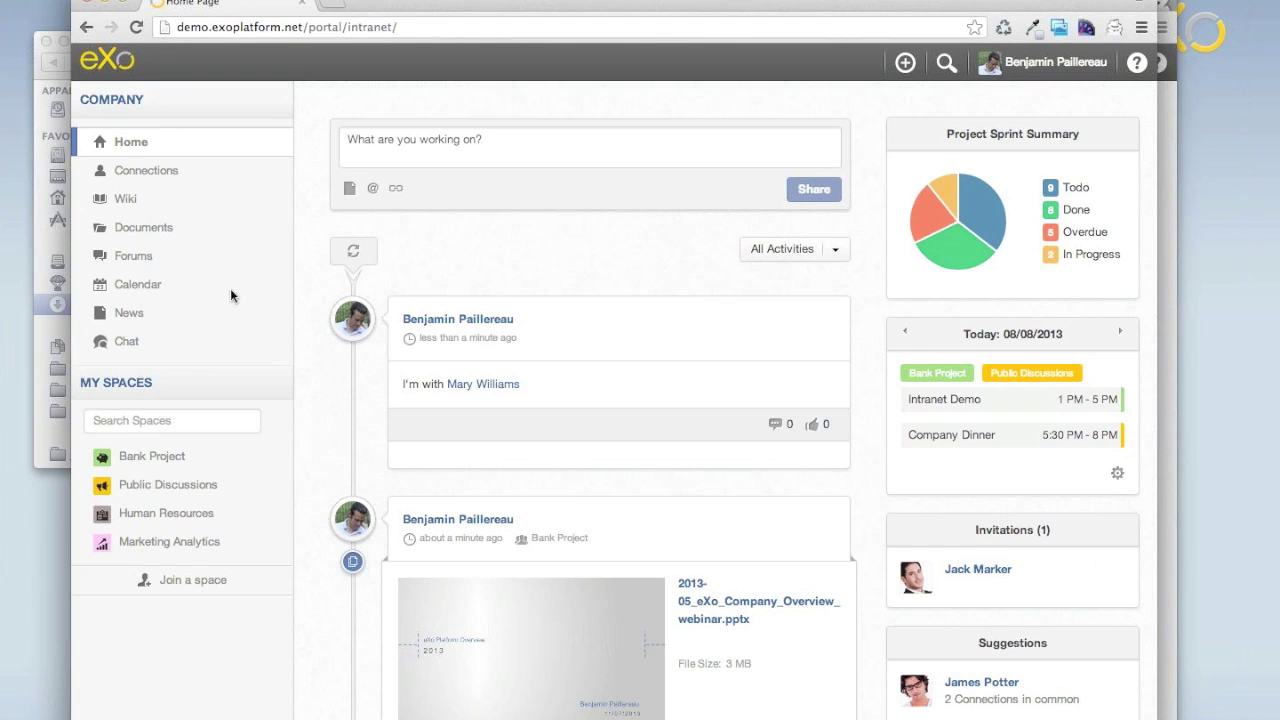
Open the Calendar at week 32, 5–11 August 2013.
{"action": "left_click", "coordinate": [130, 286]}
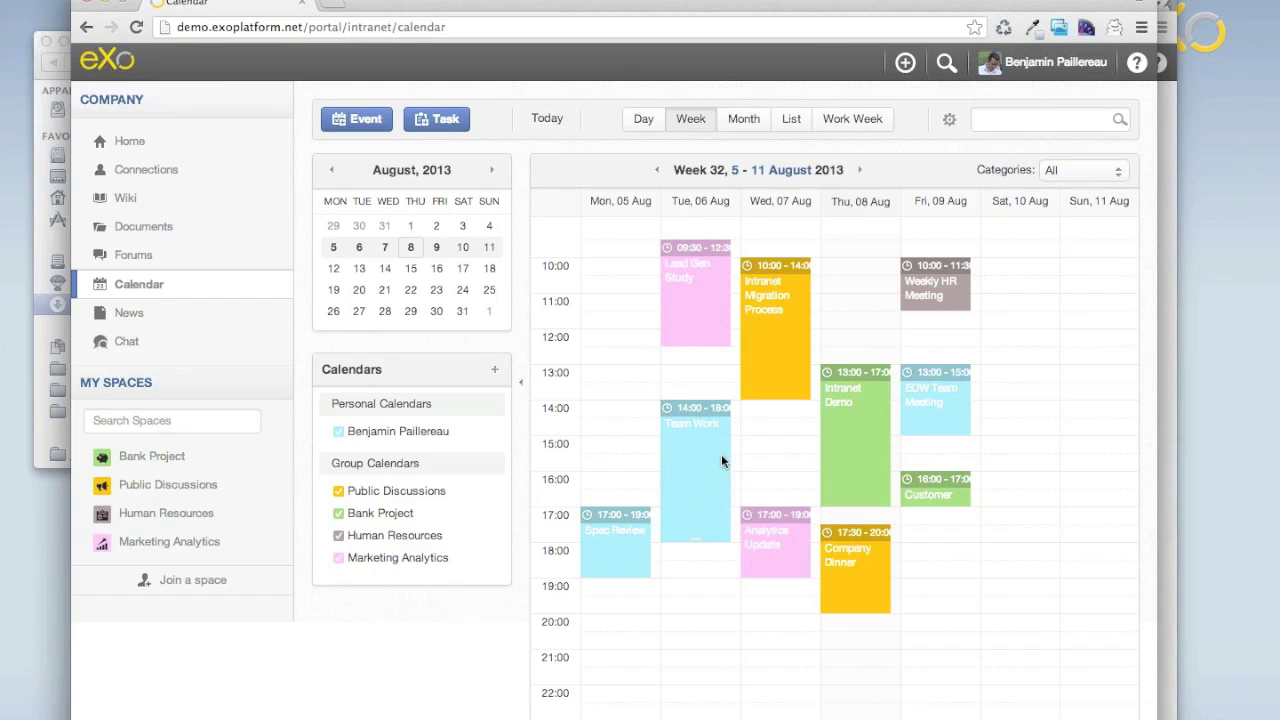
Leave the calendar for the Public Discussions space under My Spaces.
{"action": "mouse_move", "coordinate": [721, 460]}
{"action": "left_click", "coordinate": [157, 488]}
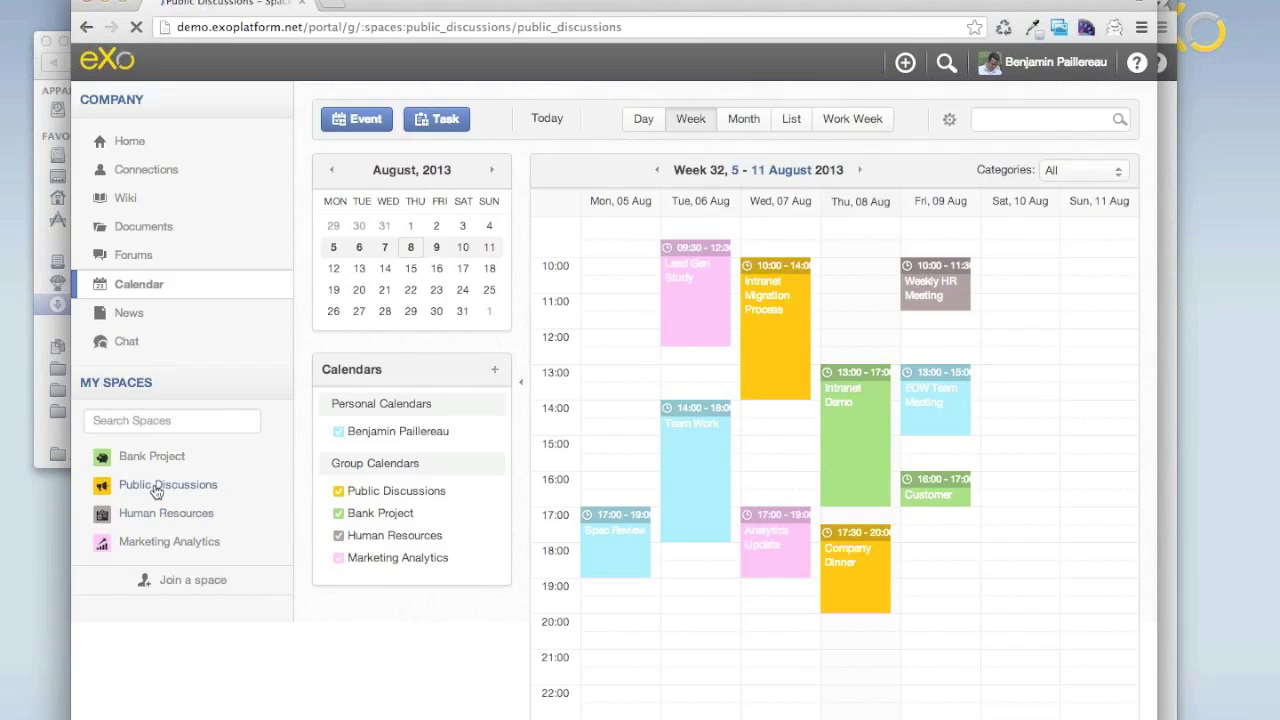
Review Public Discussions documents and Agenda, including Intranet Migration Process, then return home.
{"action": "left_click", "coordinate": [680, 120]}
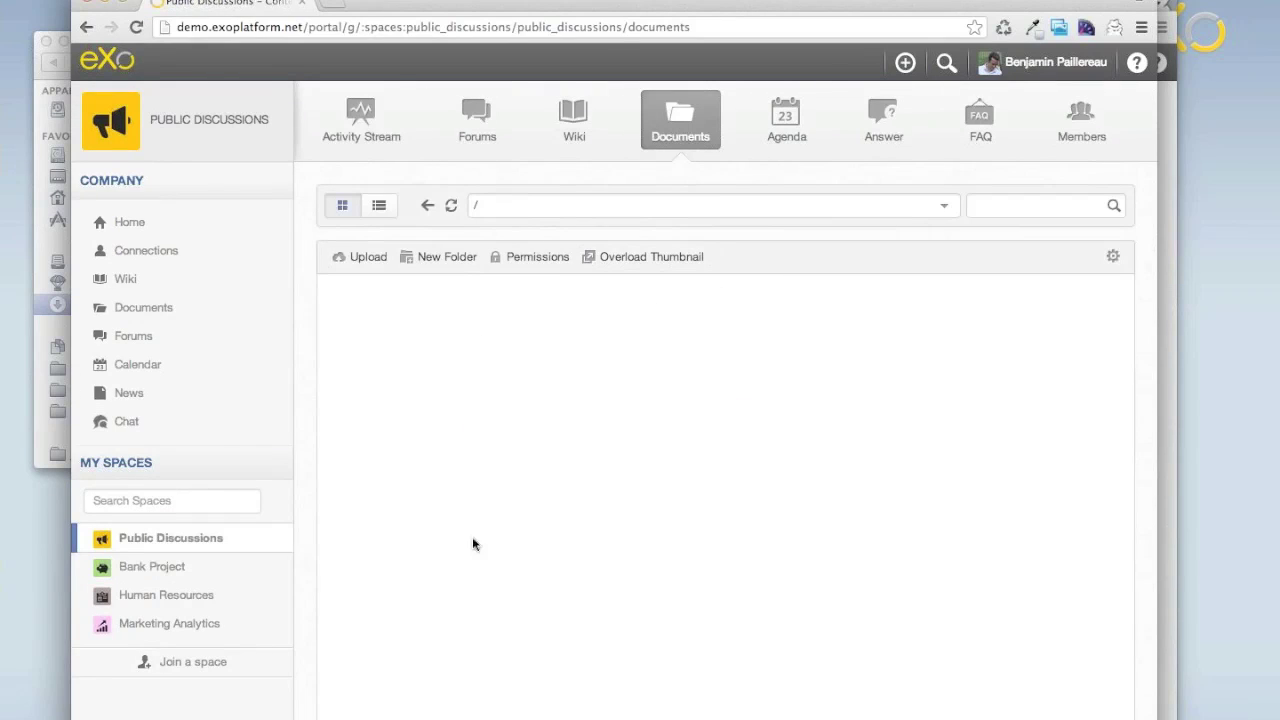
{"action": "left_click", "coordinate": [795, 119]}
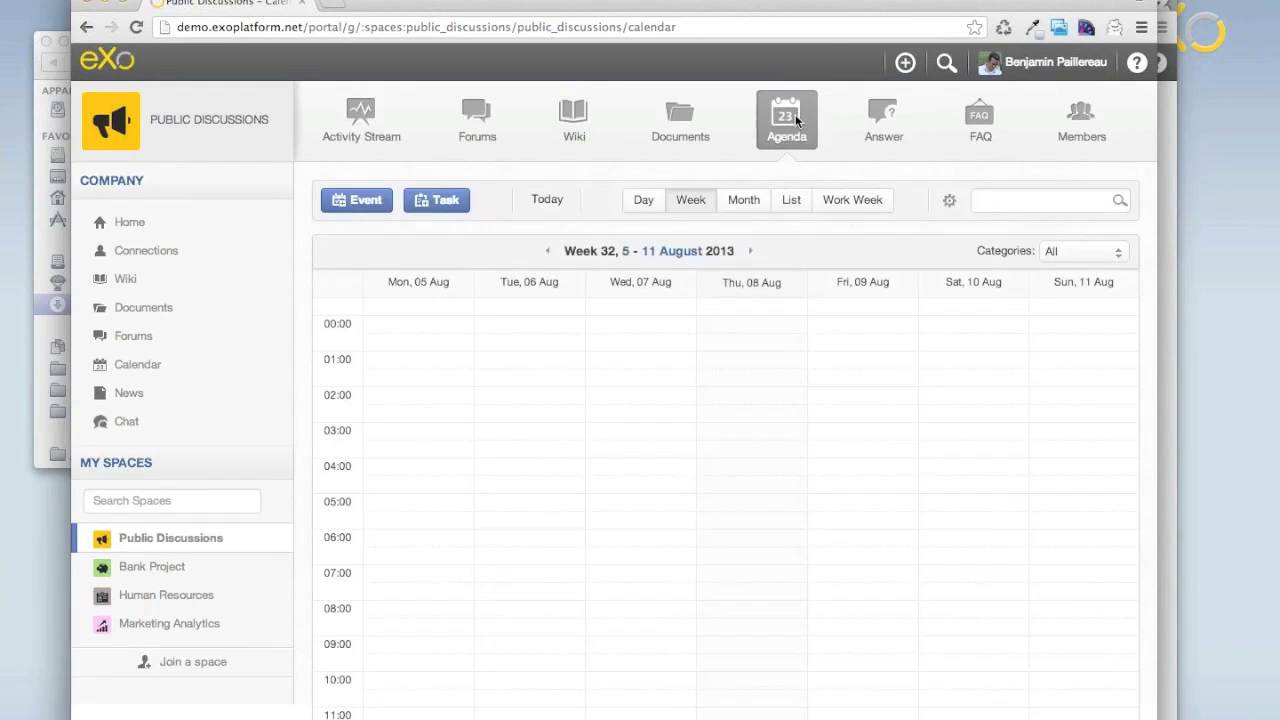
{"action": "scroll", "coordinate": [316, 630], "scroll_direction": "down", "scroll_amount": 10}
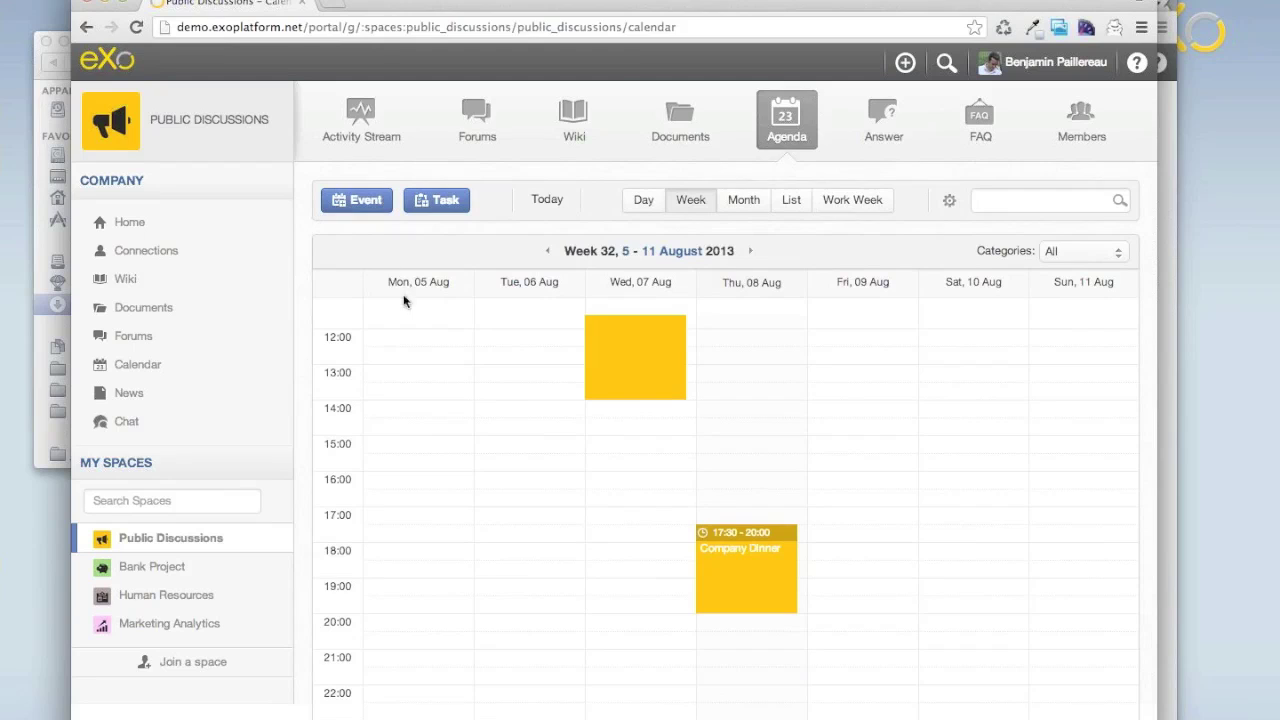
{"action": "scroll", "coordinate": [526, 374], "scroll_direction": "up", "scroll_amount": 2}
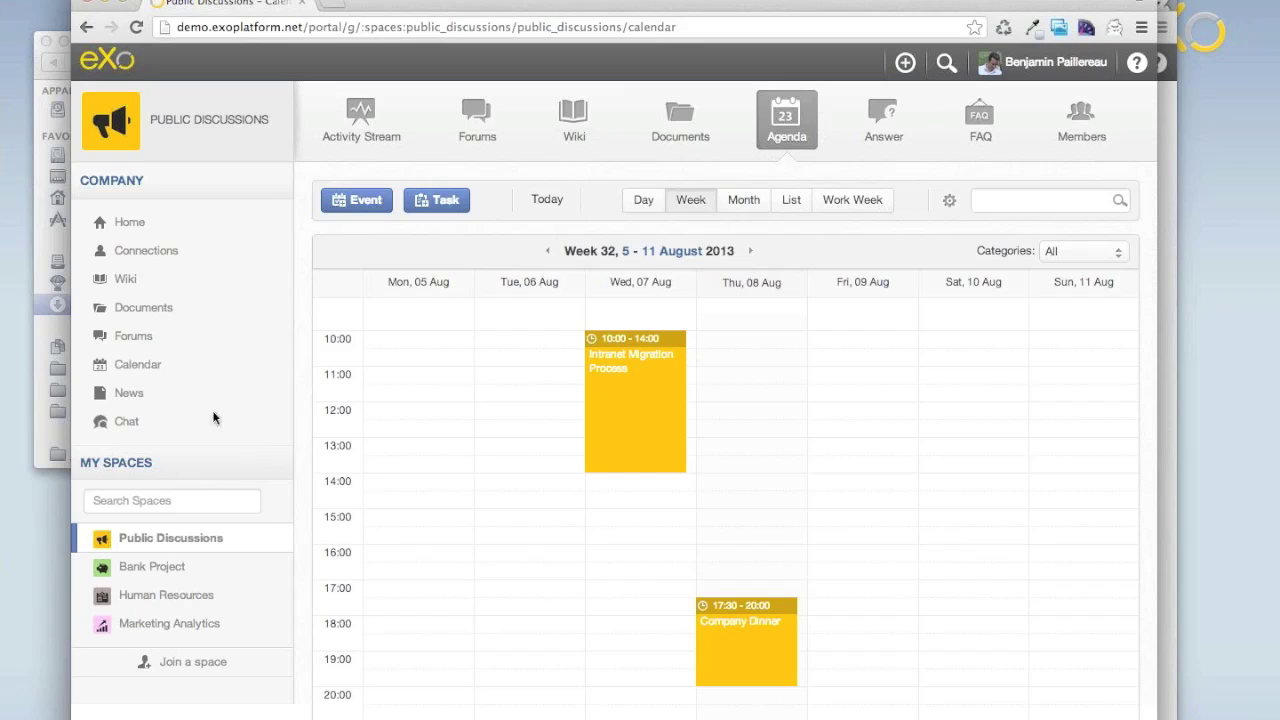
{"action": "left_click", "coordinate": [110, 70]}
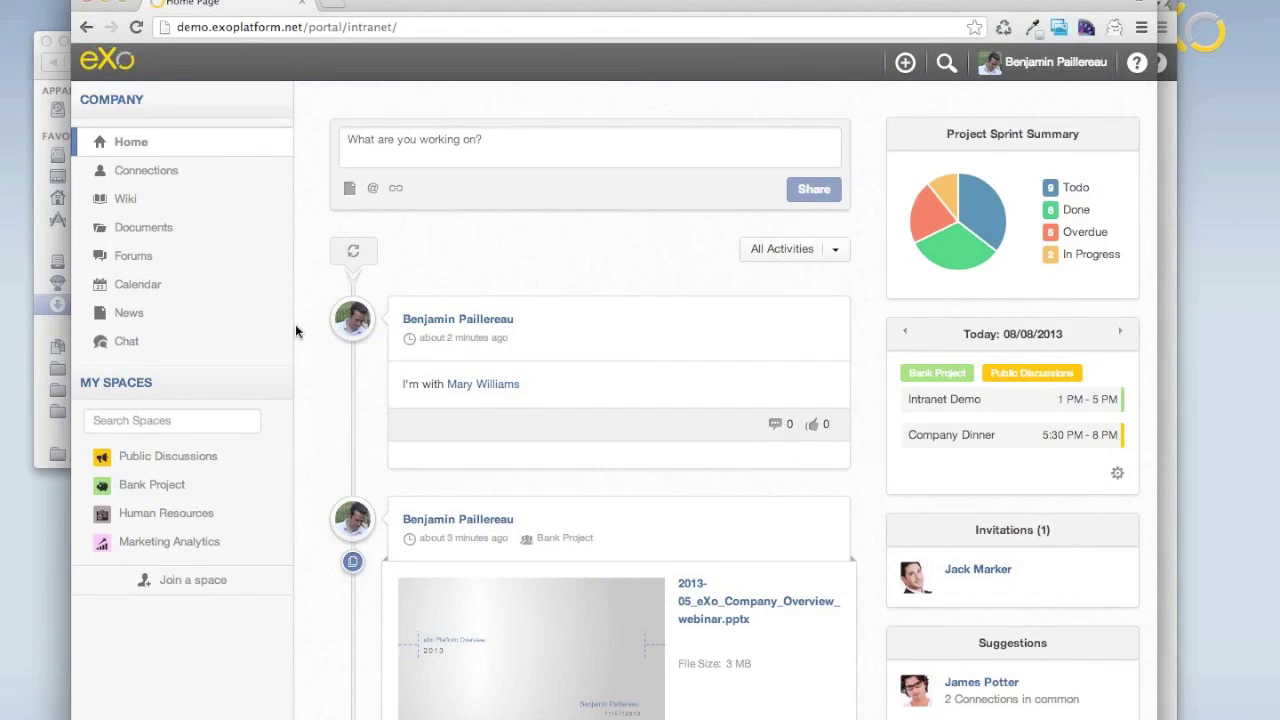
Send 'Hi' in the Public Discussions chat room.
{"action": "left_click", "coordinate": [127, 344]}
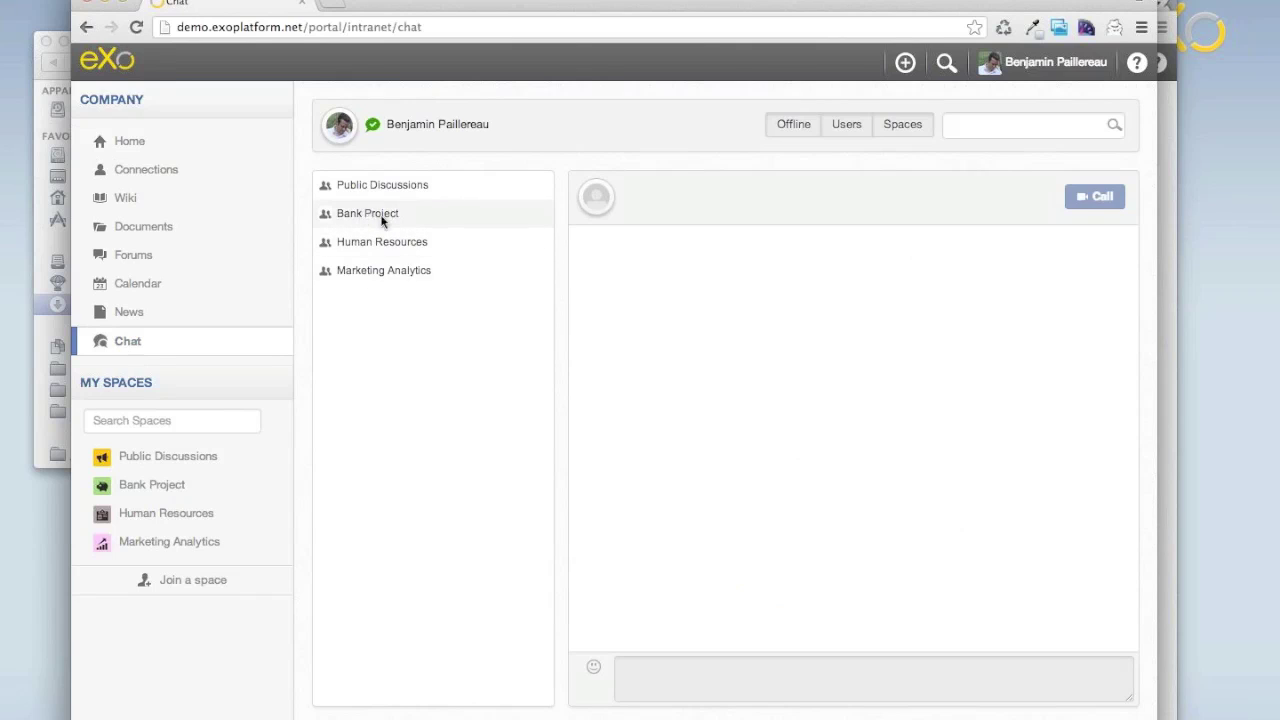
{"action": "left_click", "coordinate": [367, 184]}
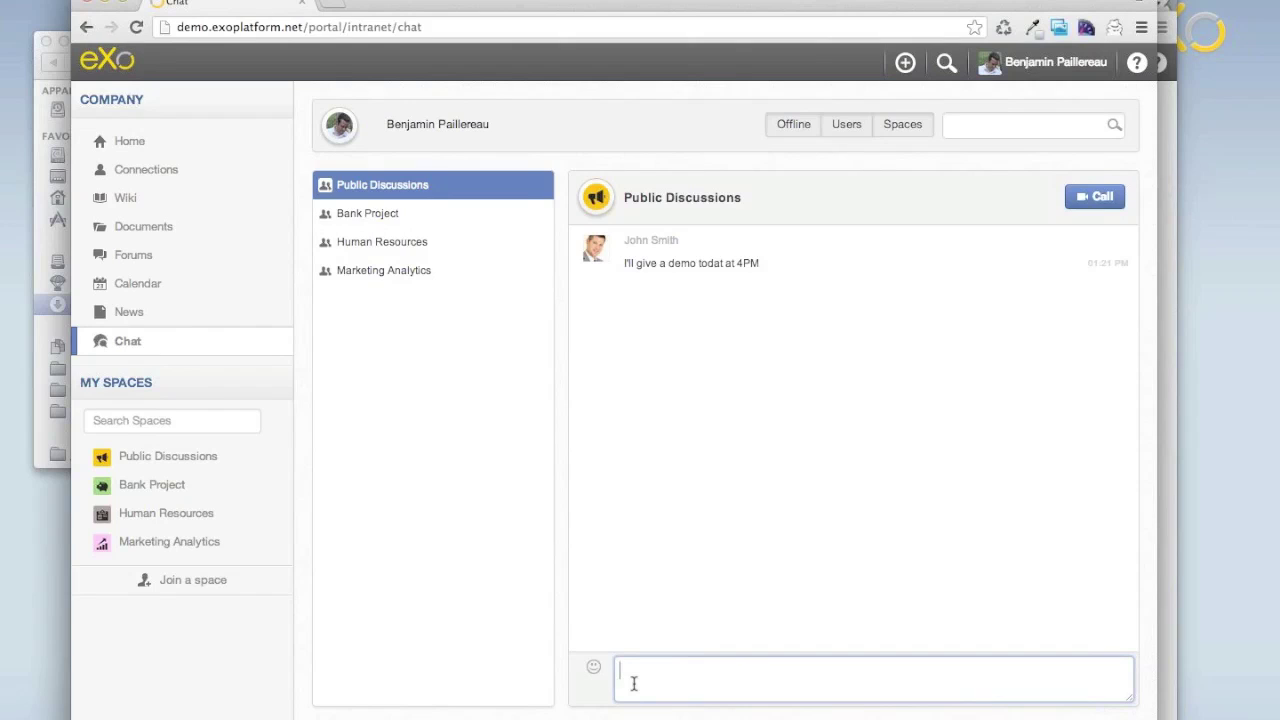
{"action": "type", "text": "Hi"}
{"action": "key", "text": "Return"}
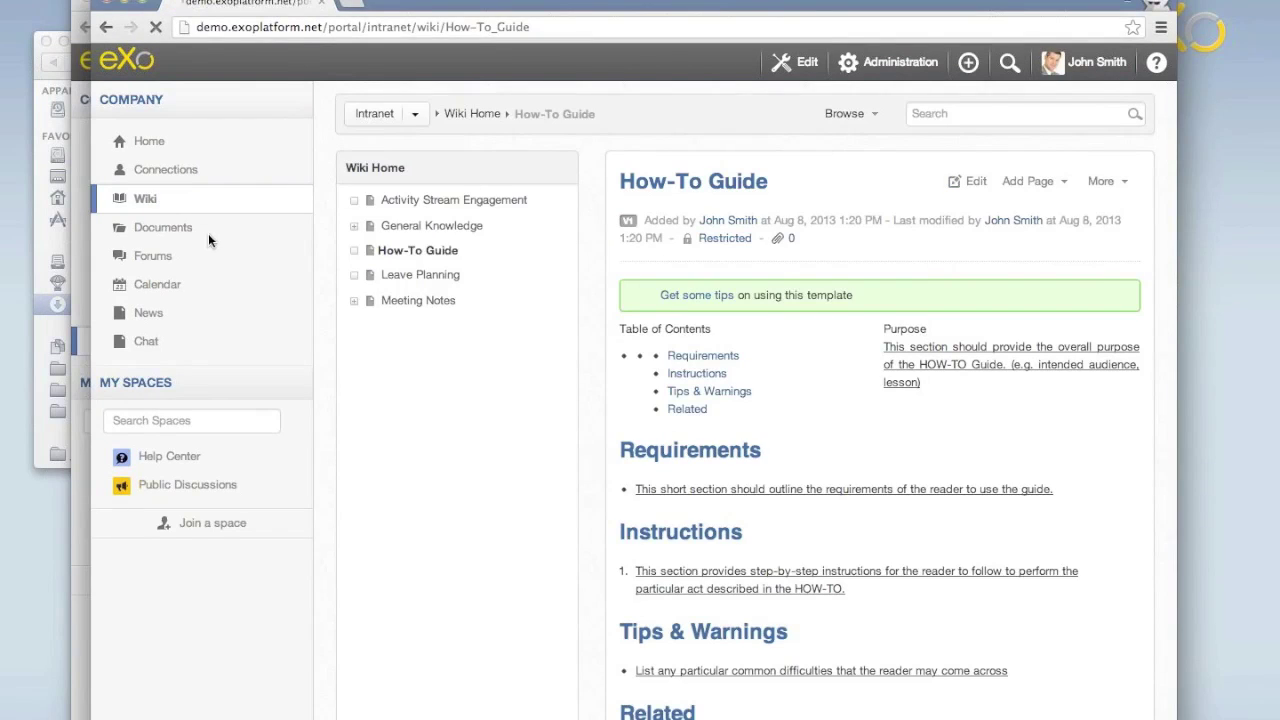
Confirm the second user sees 'Hi' in Public Discussions, then show Company News.
{"action": "left_click", "coordinate": [148, 342]}
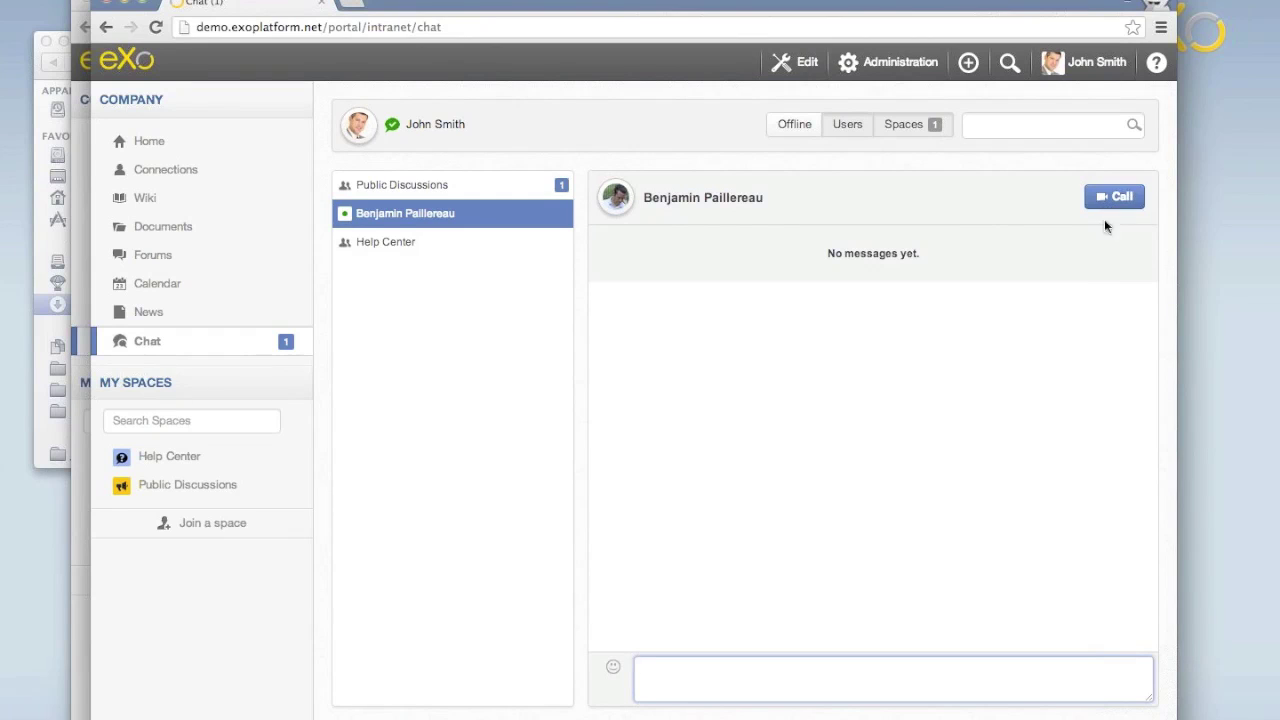
{"action": "left_click", "coordinate": [489, 188]}
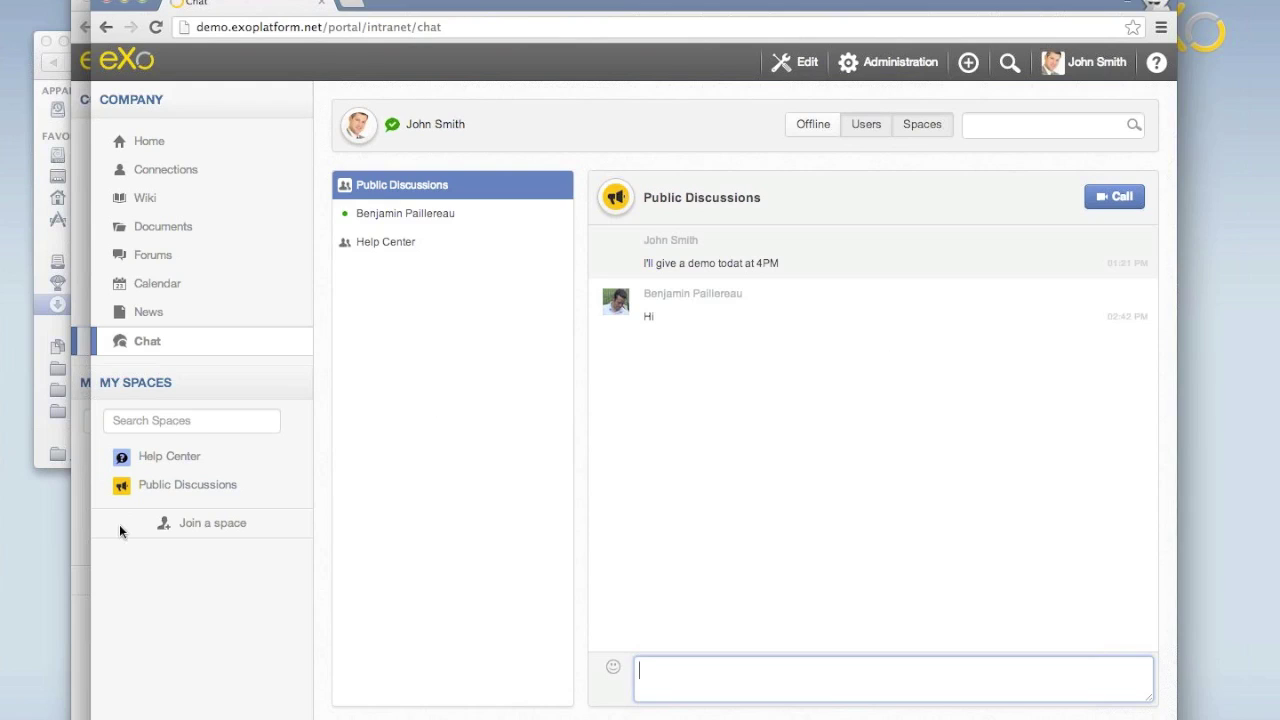
{"action": "left_click", "coordinate": [77, 592]}
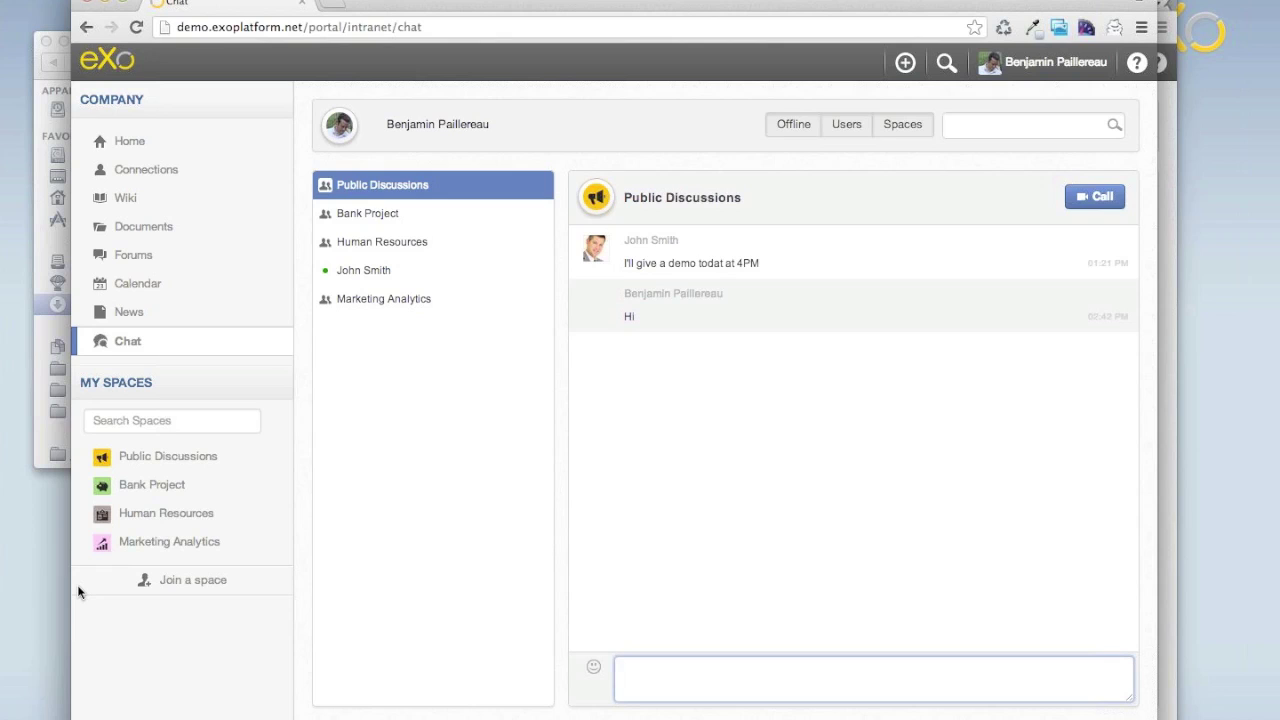
{"action": "left_click", "coordinate": [1170, 190]}
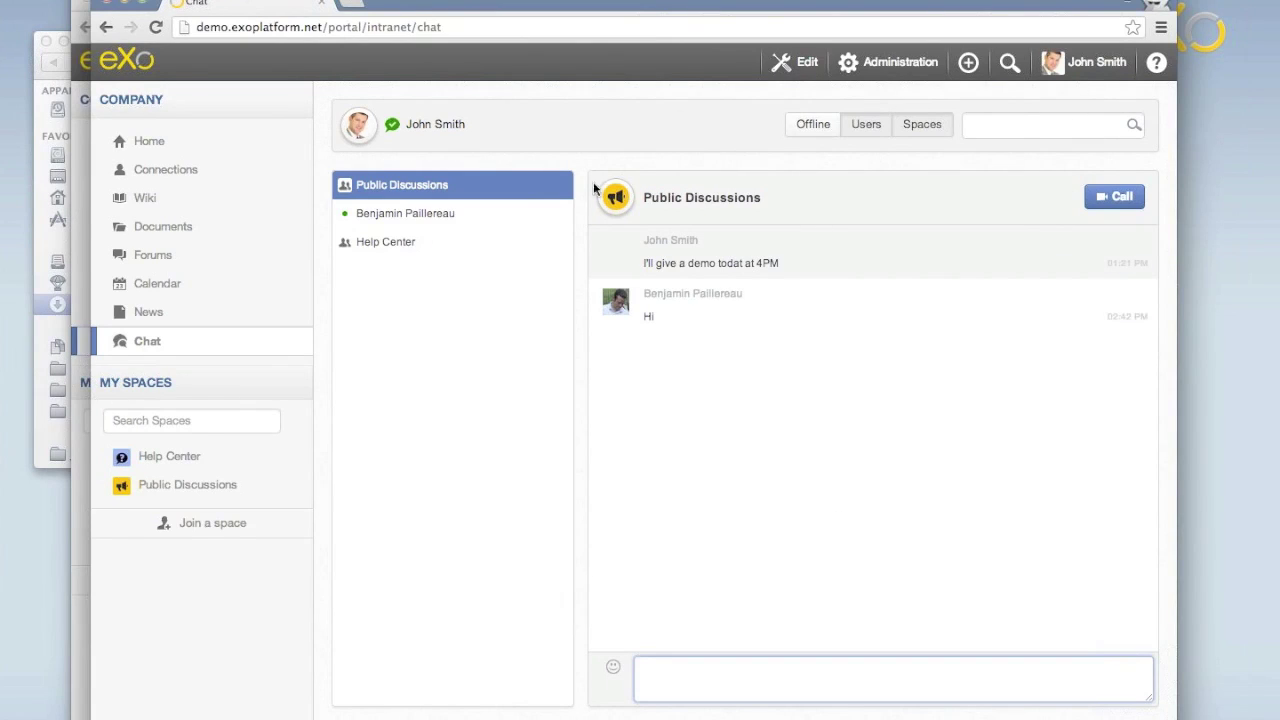
{"action": "left_click", "coordinate": [160, 314]}
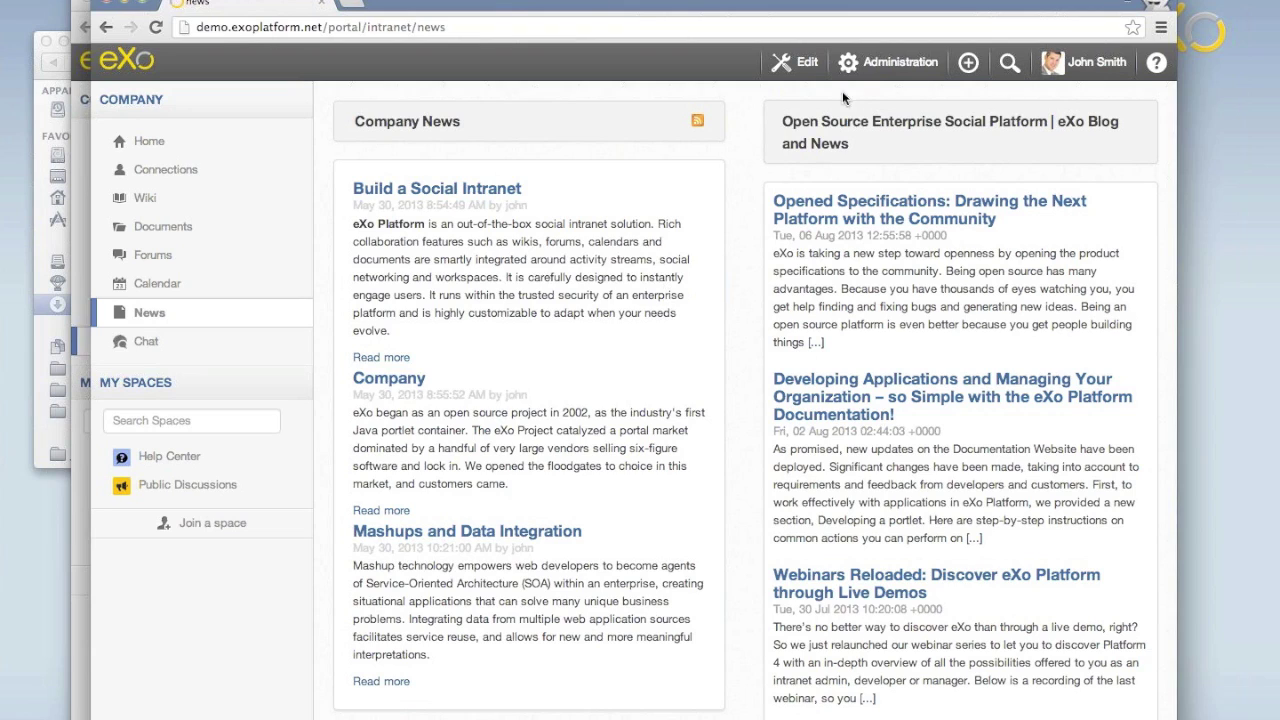
Put the home page into Edit Layout mode via Edit > Page.
{"action": "left_click", "coordinate": [800, 64]}
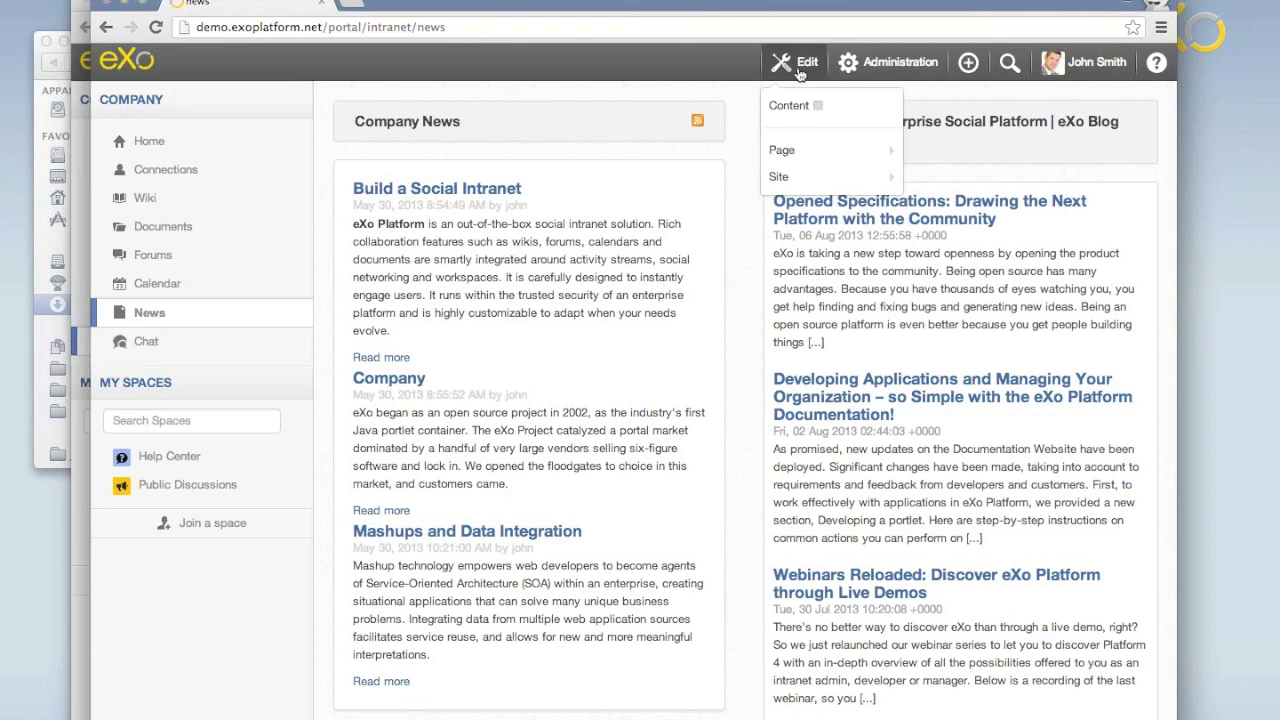
{"action": "mouse_move", "coordinate": [789, 152]}
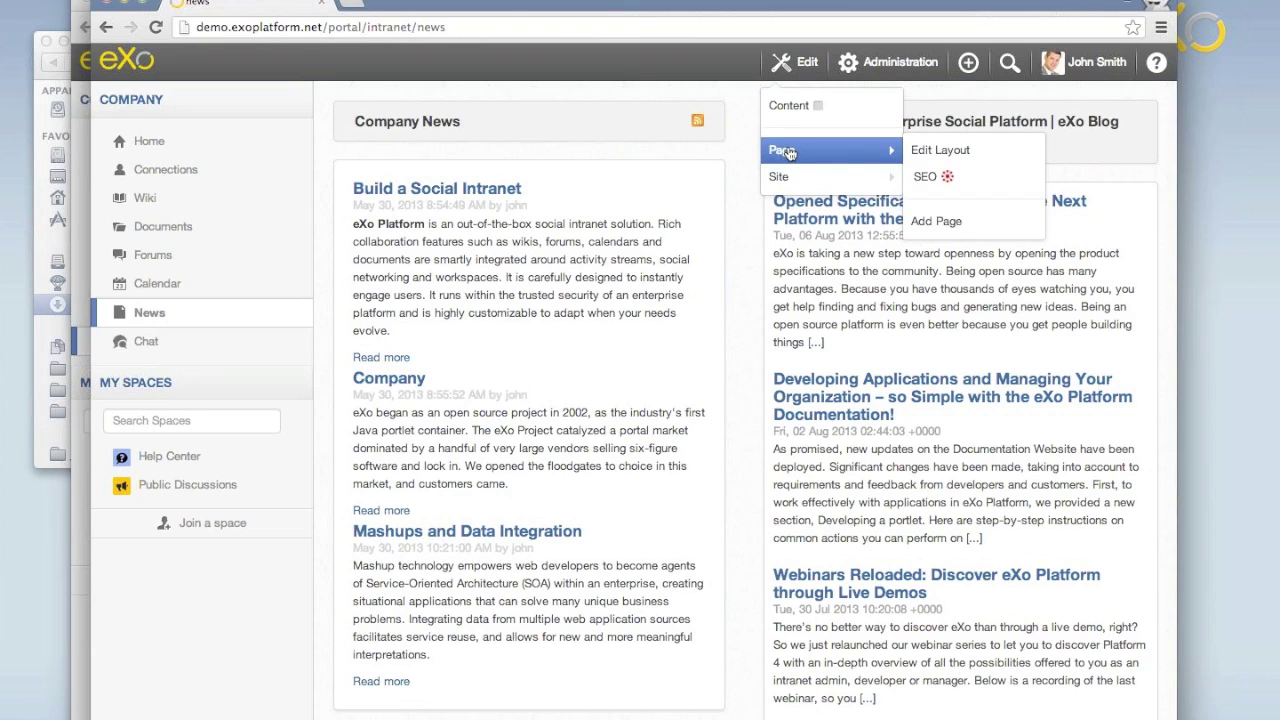
{"action": "left_click", "coordinate": [936, 158]}
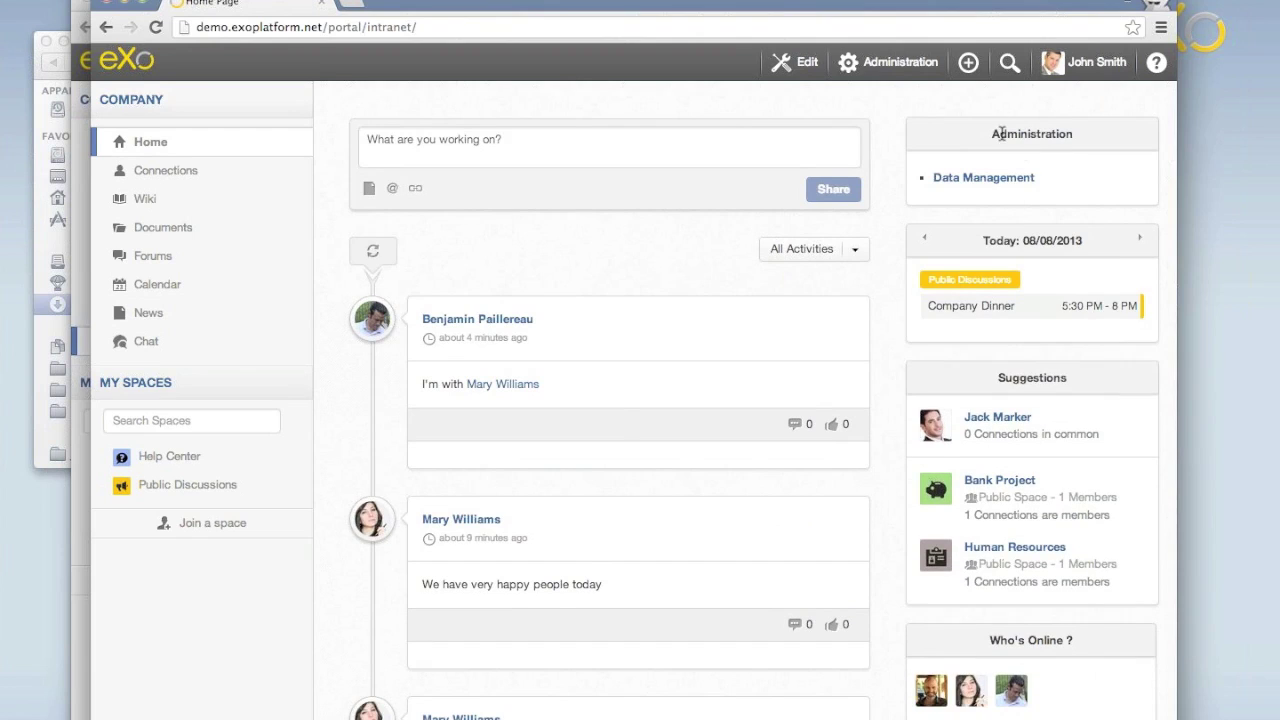
{"action": "left_click", "coordinate": [788, 66]}
{"action": "mouse_move", "coordinate": [843, 153]}
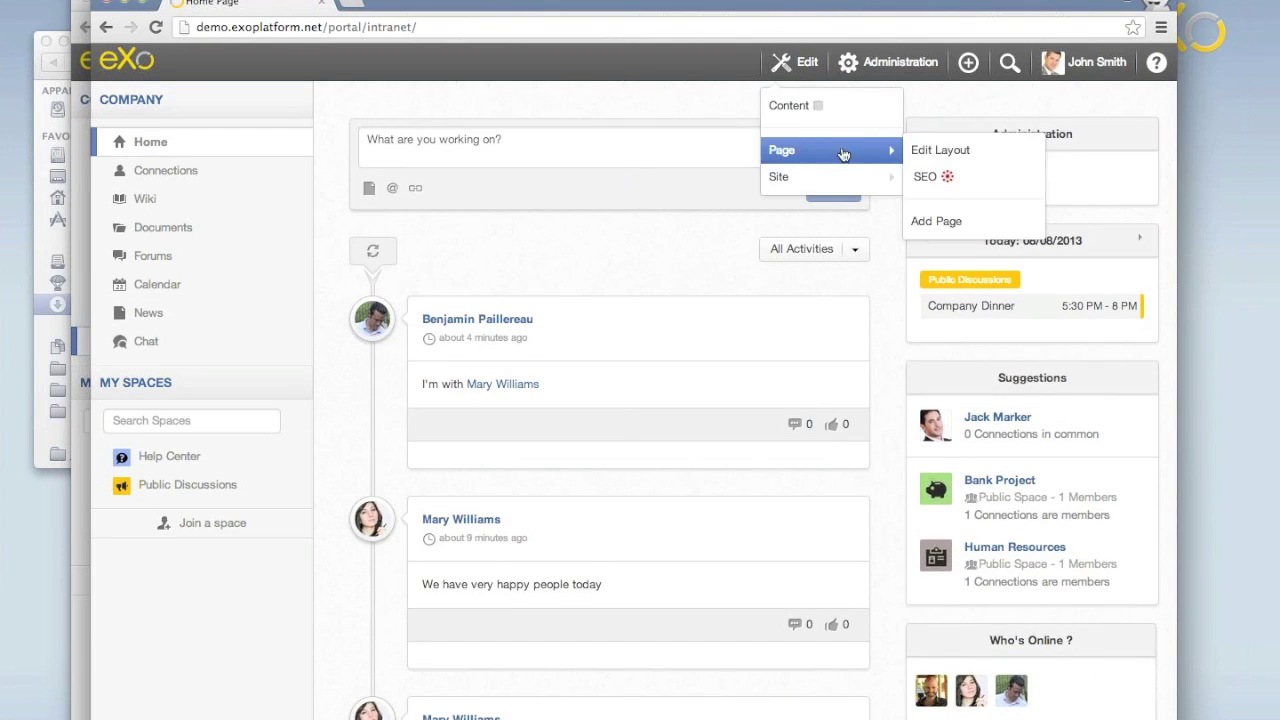
{"action": "left_click", "coordinate": [945, 152]}
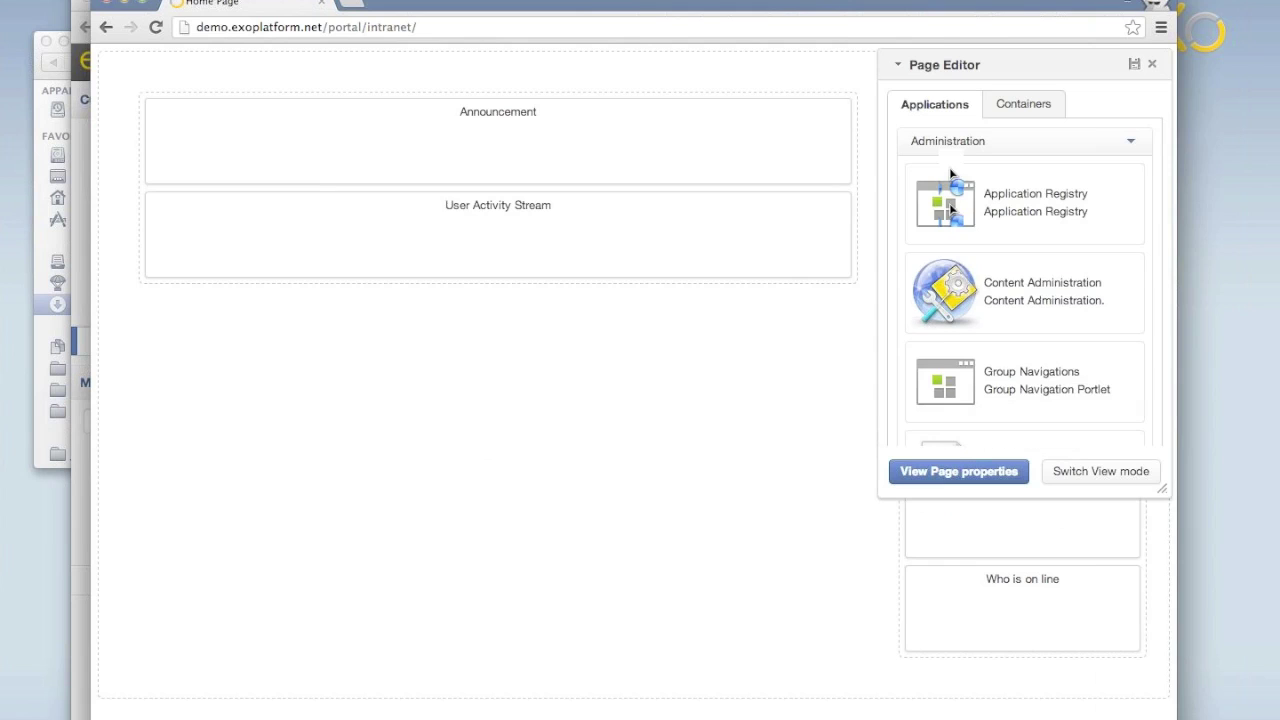
Move Todo and the calendar to the top of the right column and finish the layout.
{"action": "left_click_drag", "start_coordinate": [1021, 62], "coordinate": [724, 139]}
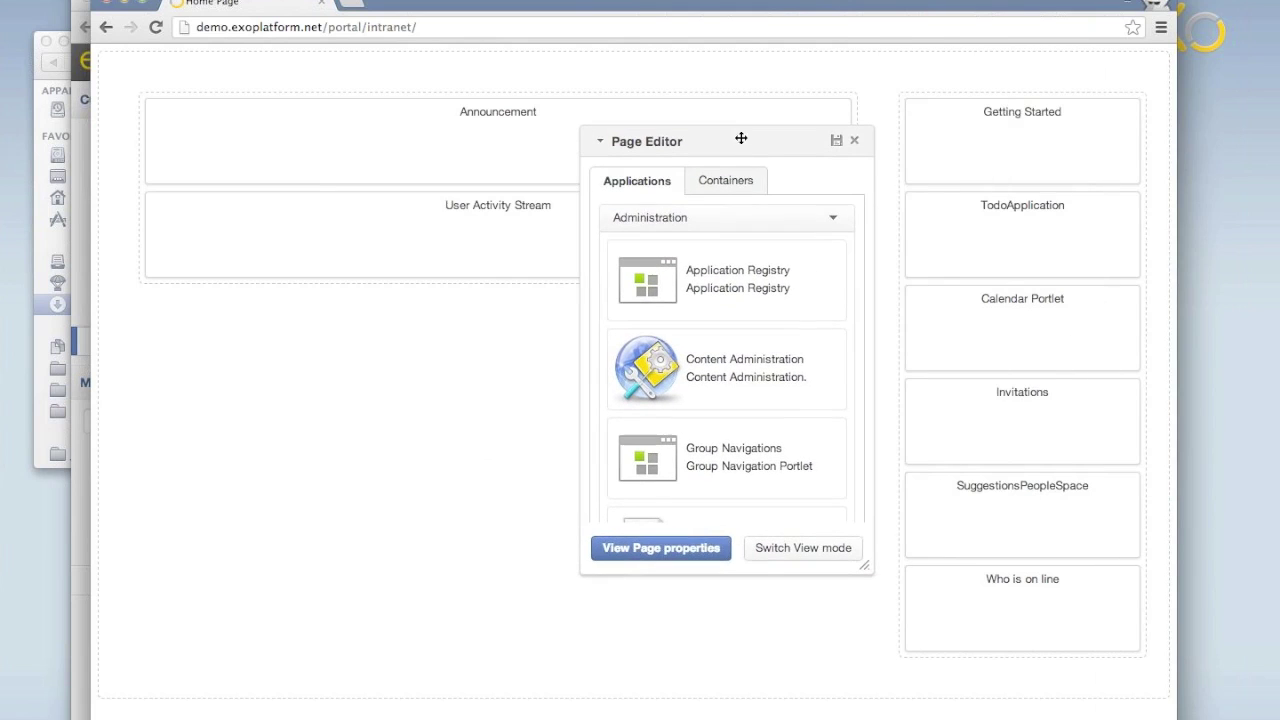
{"action": "mouse_move", "coordinate": [935, 207]}
{"action": "left_click_drag", "start_coordinate": [910, 198], "coordinate": [932, 125]}
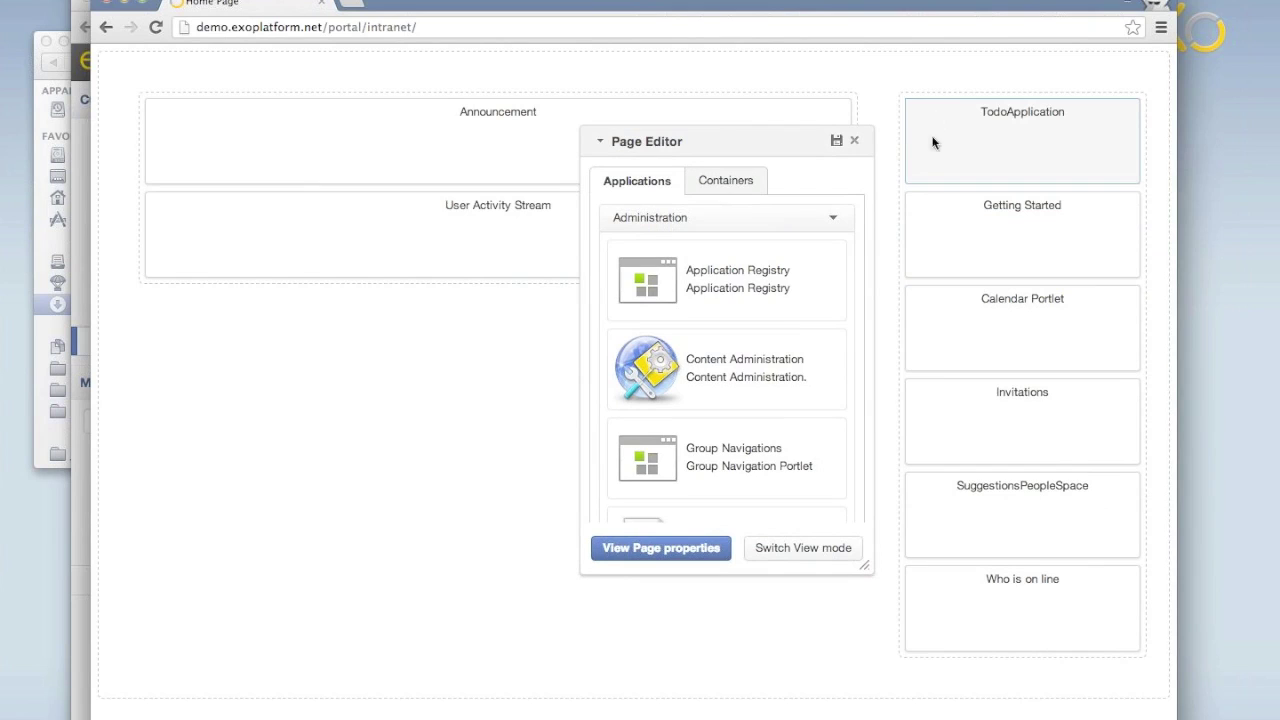
{"action": "left_click", "coordinate": [812, 554]}
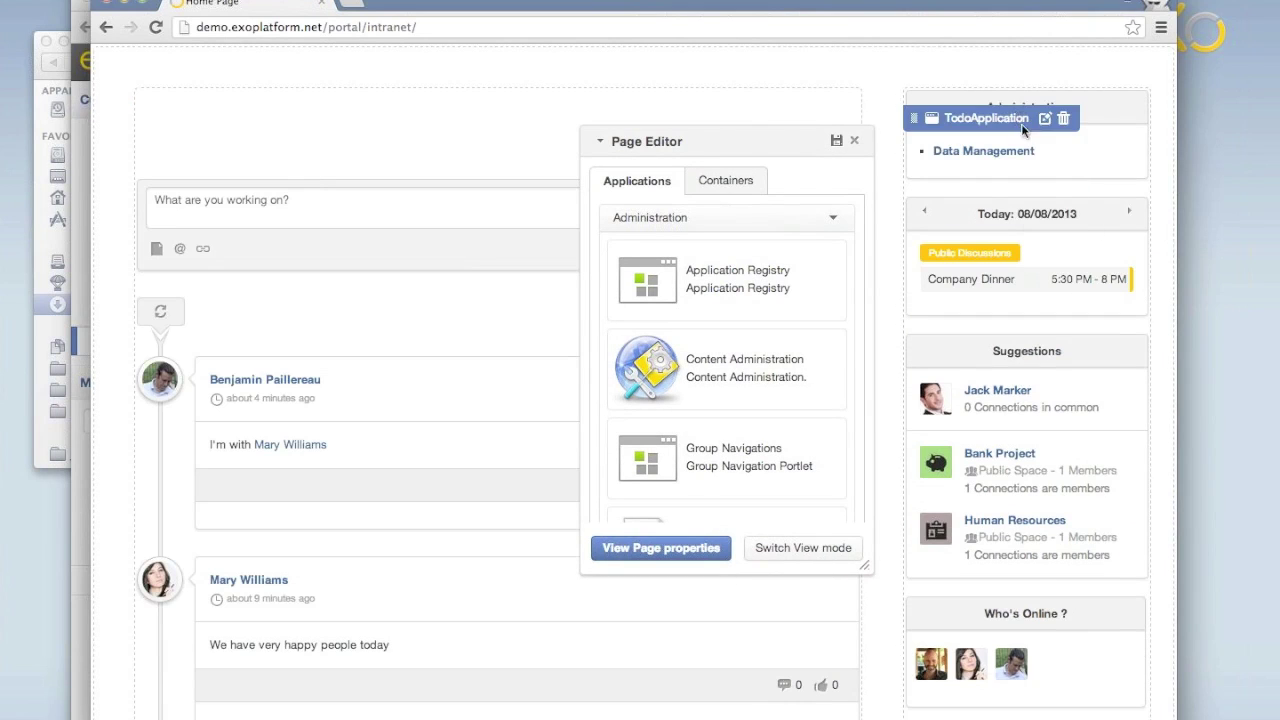
{"action": "mouse_move", "coordinate": [981, 233]}
{"action": "left_click_drag", "start_coordinate": [911, 204], "coordinate": [947, 106]}
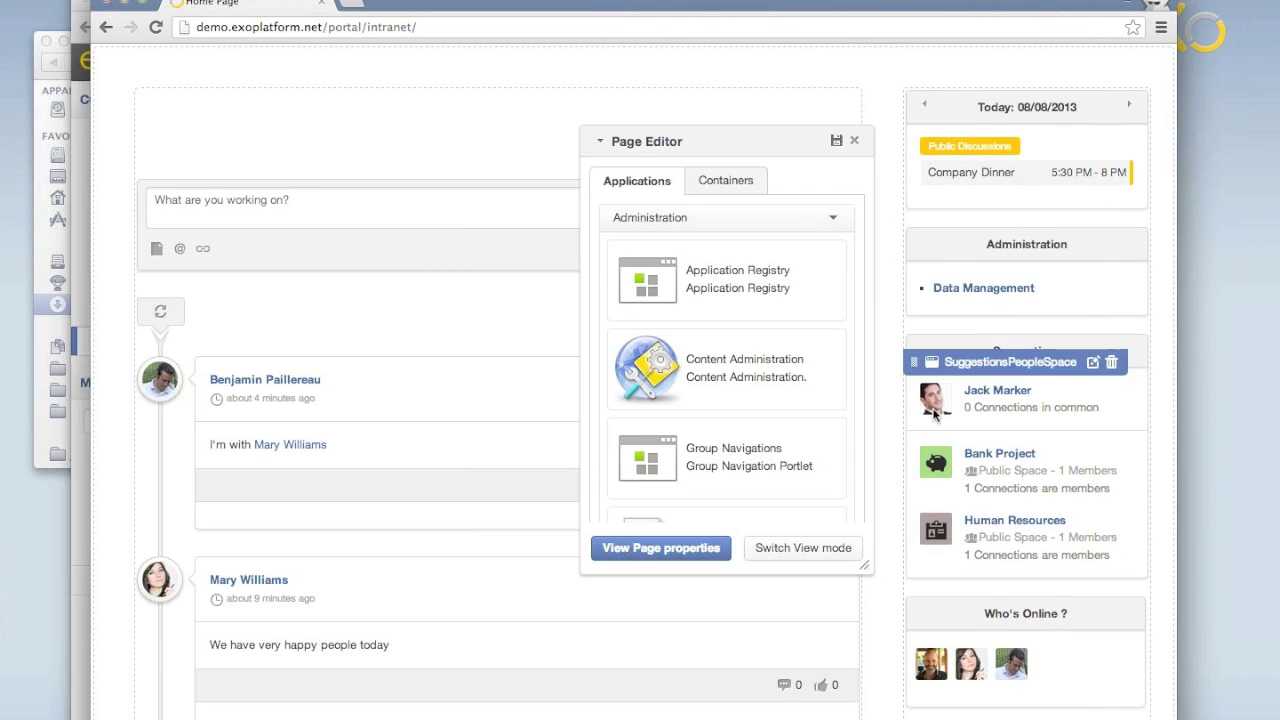
{"action": "mouse_move", "coordinate": [952, 300]}
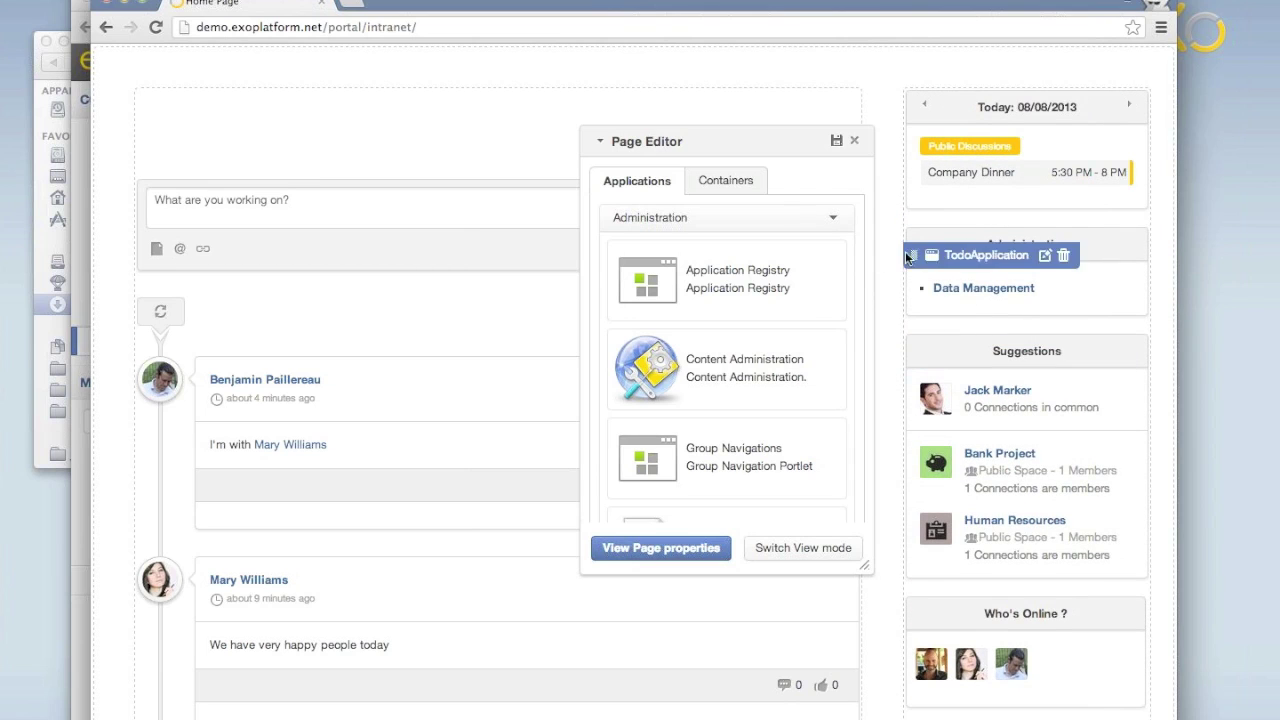
{"action": "left_click", "coordinate": [836, 141]}
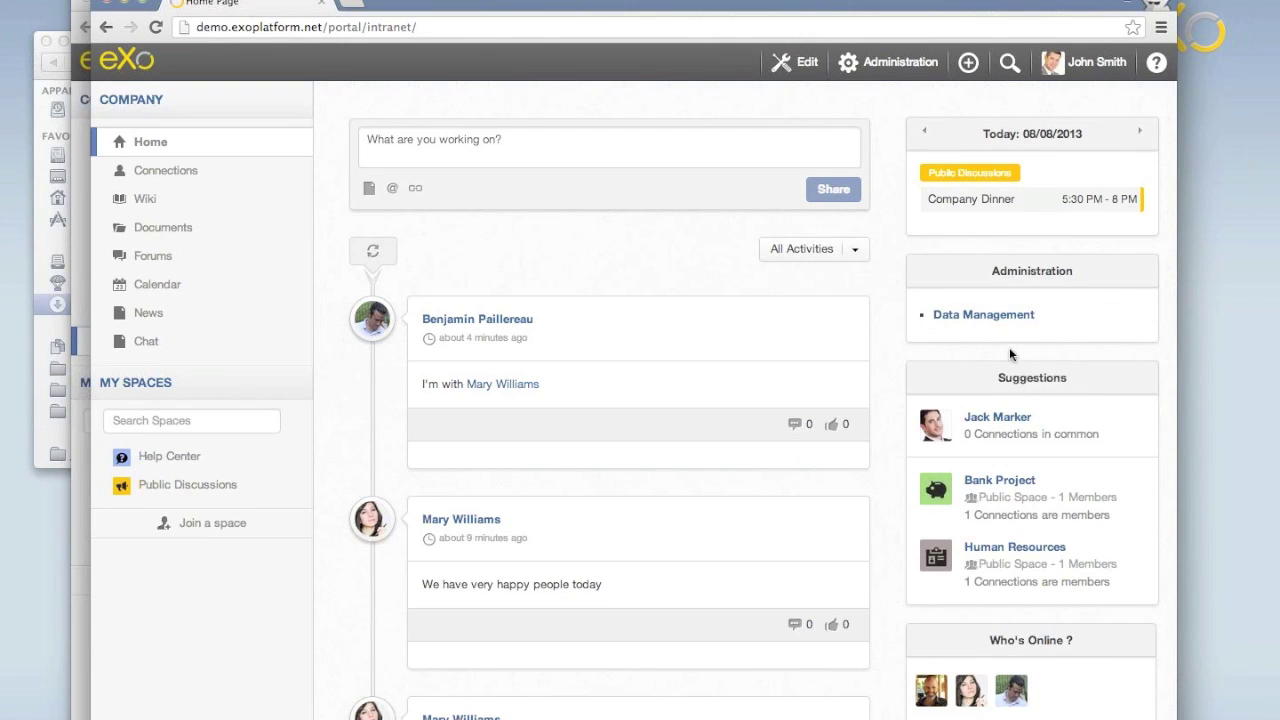
Enable Edit > Content editing on Company News and open the Company article.
{"action": "left_click", "coordinate": [150, 314]}
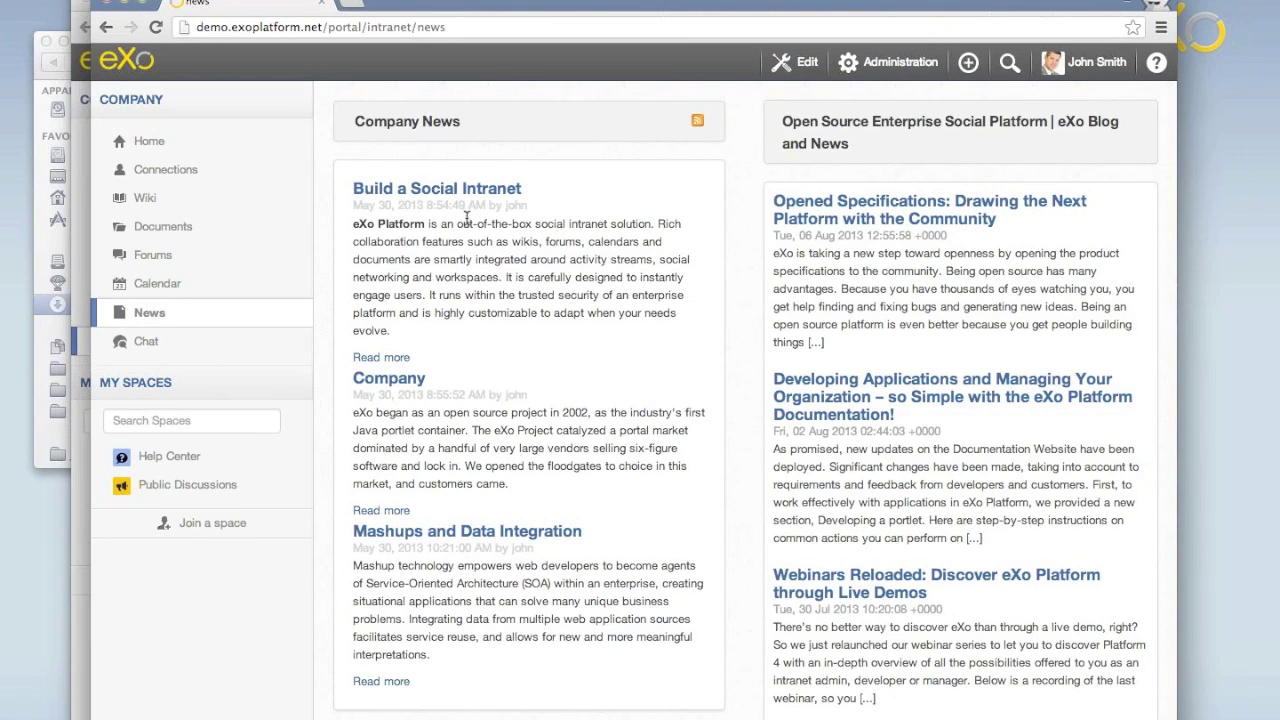
{"action": "left_click", "coordinate": [800, 62]}
{"action": "left_click", "coordinate": [790, 106]}
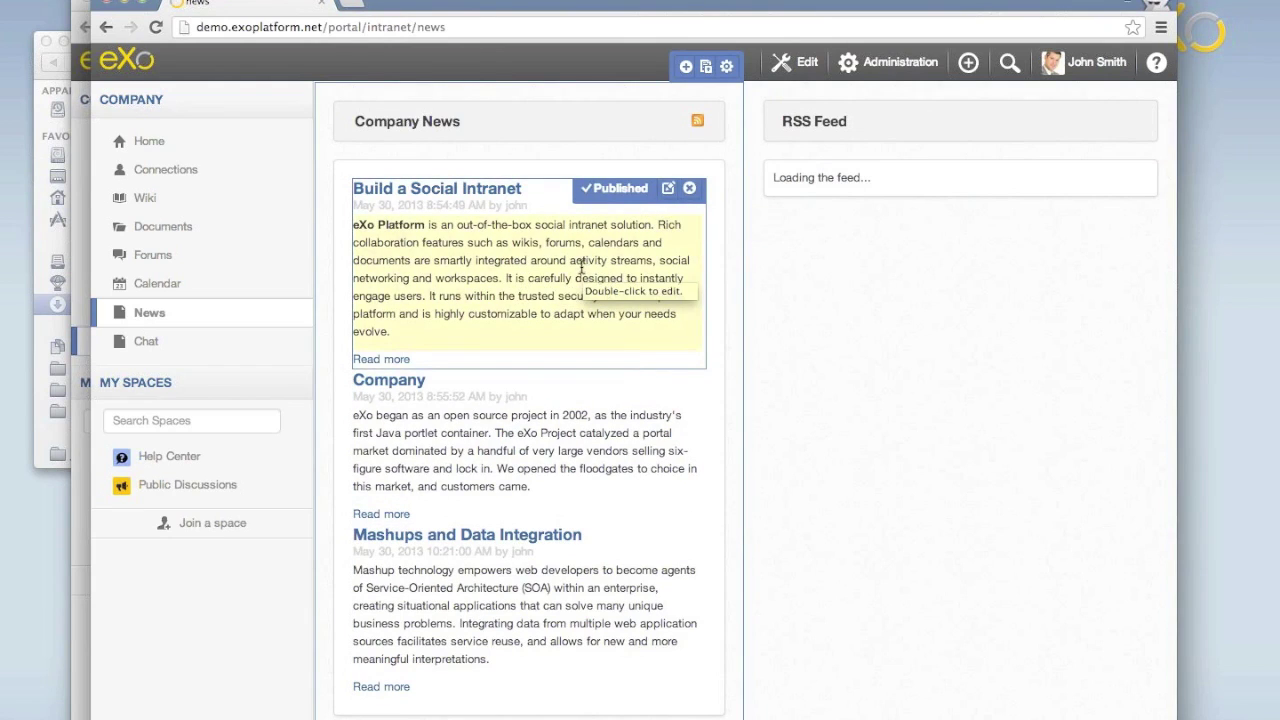
{"action": "left_click", "coordinate": [389, 386]}
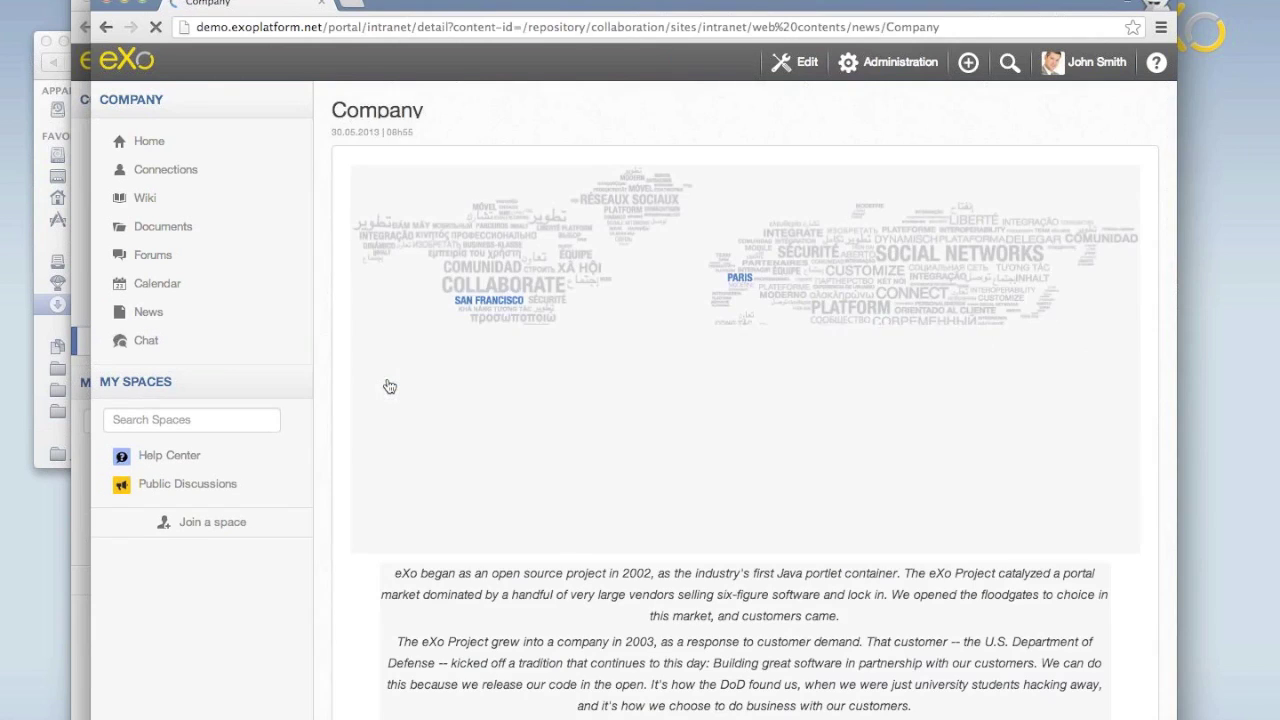
Rename the article title to 'Company Overview'.
{"action": "double_click", "coordinate": [385, 112]}
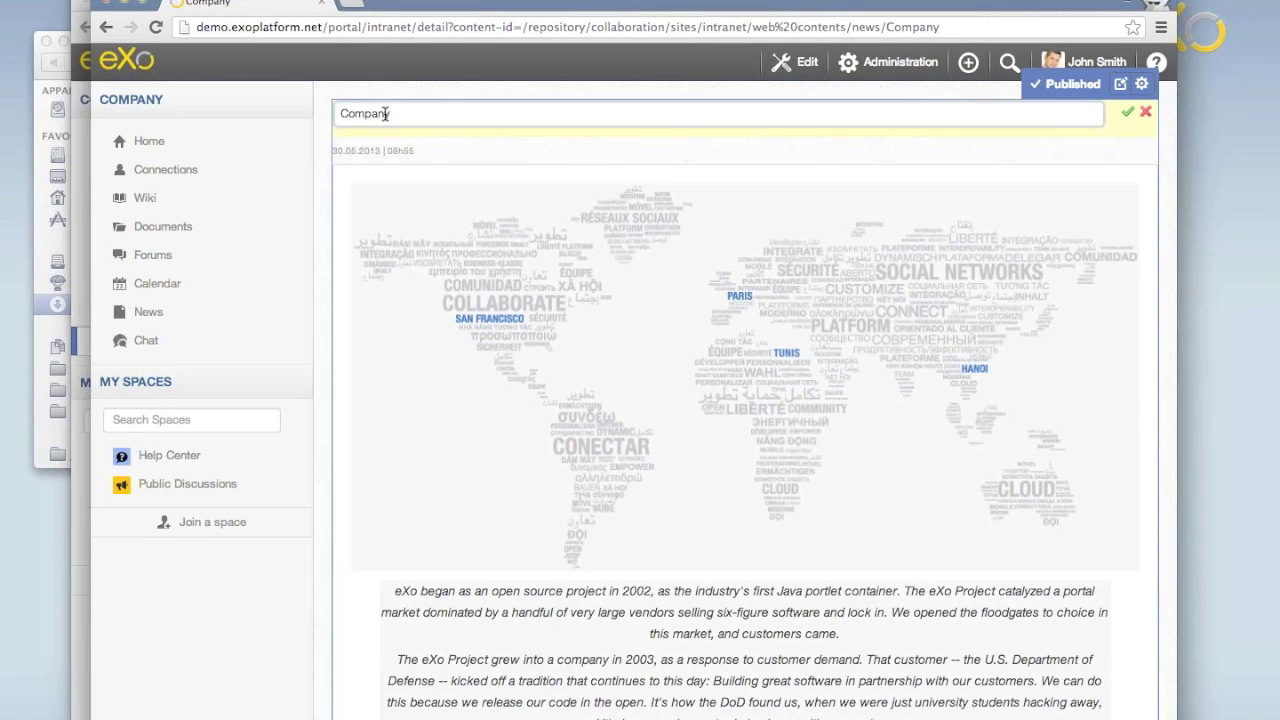
{"action": "type", "text": "Overview"}
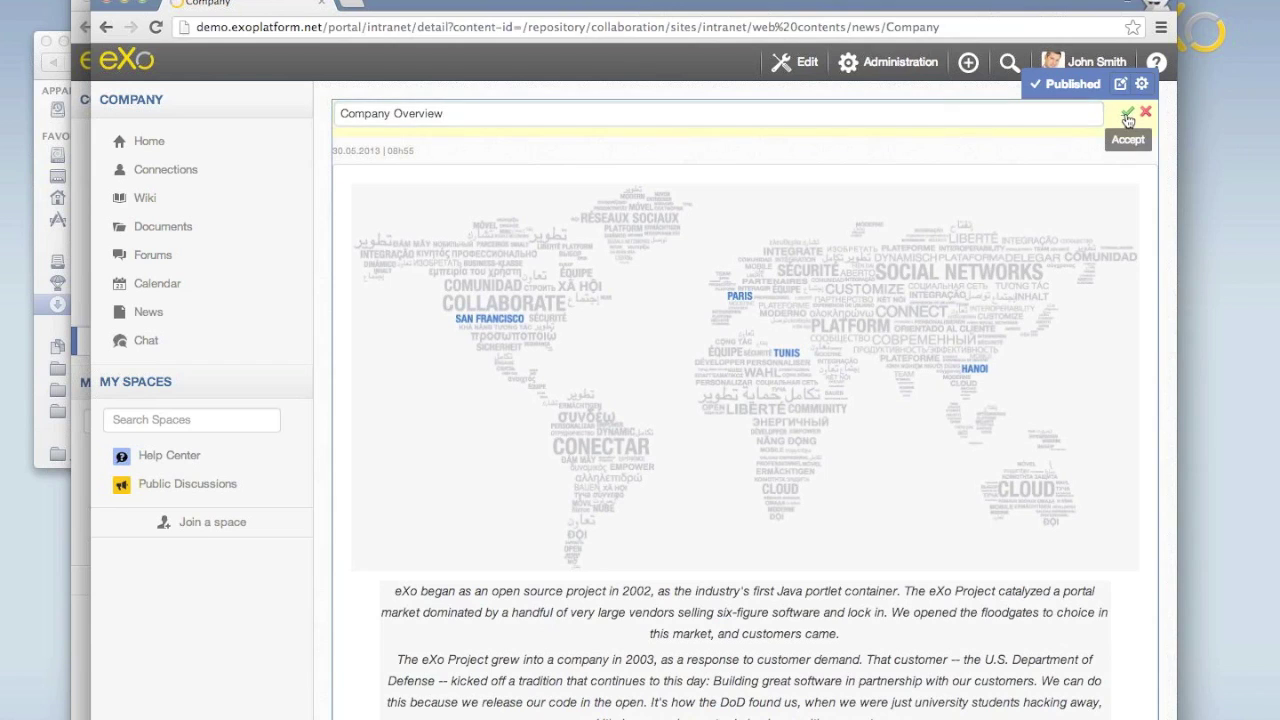
{"action": "left_click", "coordinate": [1128, 115]}
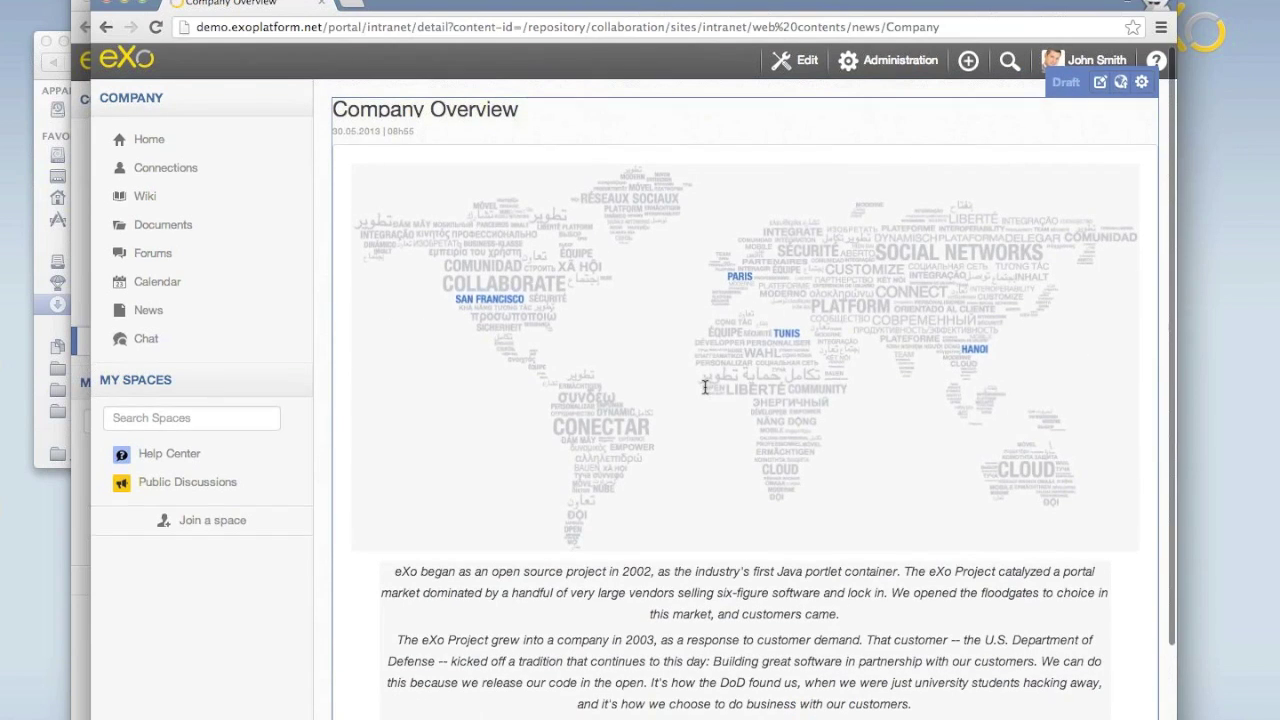
Append a CEO signature line (name / CEO) to the article text and save it.
{"action": "scroll", "coordinate": [705, 387], "scroll_direction": "down", "scroll_amount": 3}
{"action": "double_click", "coordinate": [803, 562]}
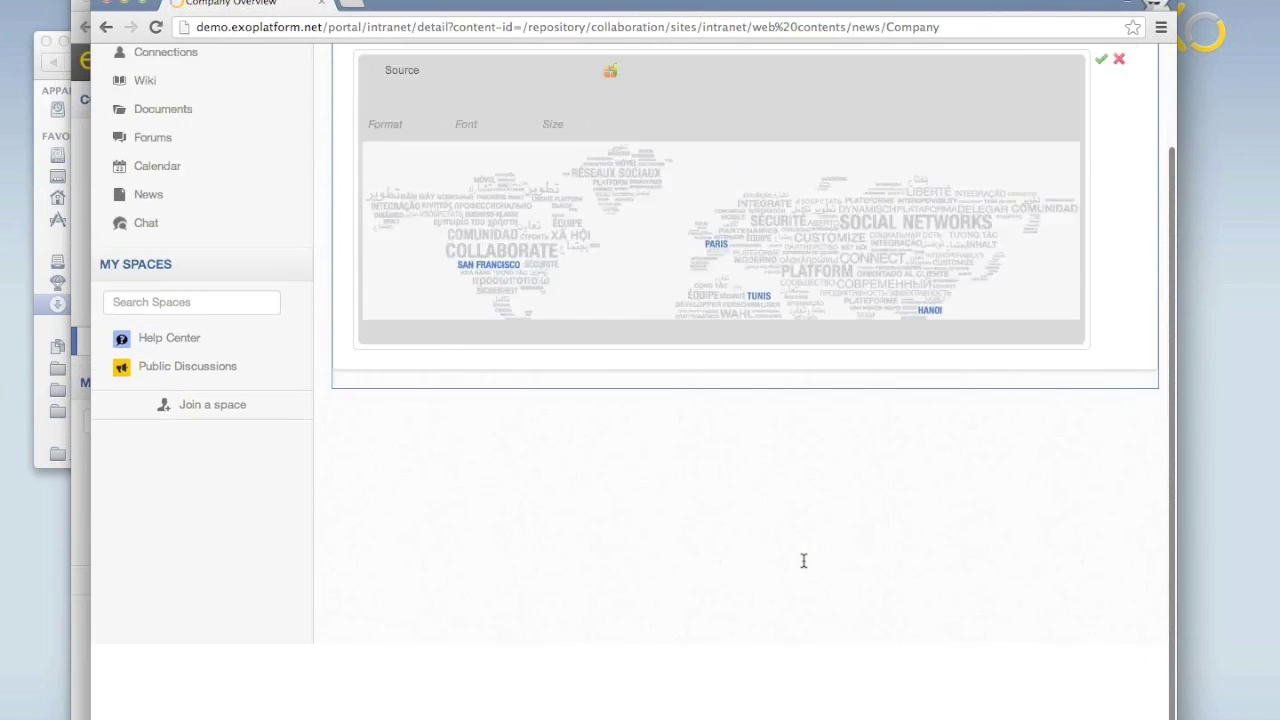
{"action": "scroll", "coordinate": [807, 372], "scroll_direction": "down", "scroll_amount": 5}
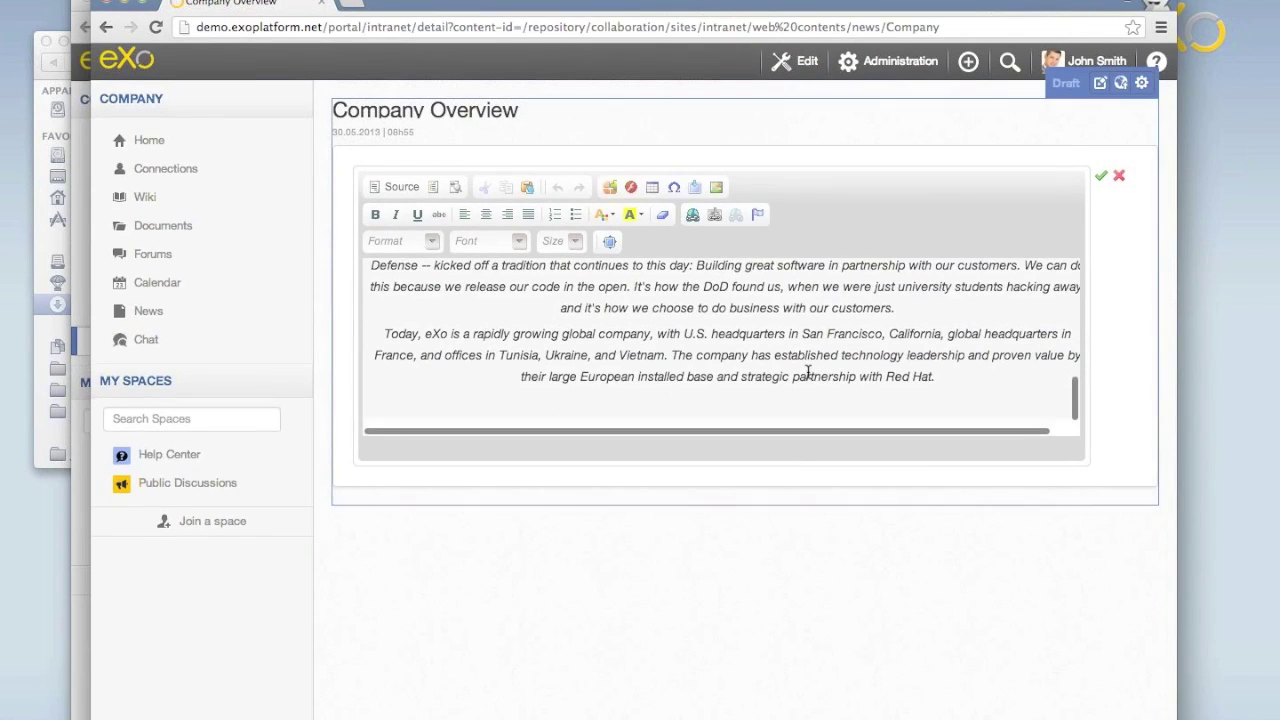
{"action": "left_click", "coordinate": [938, 390]}
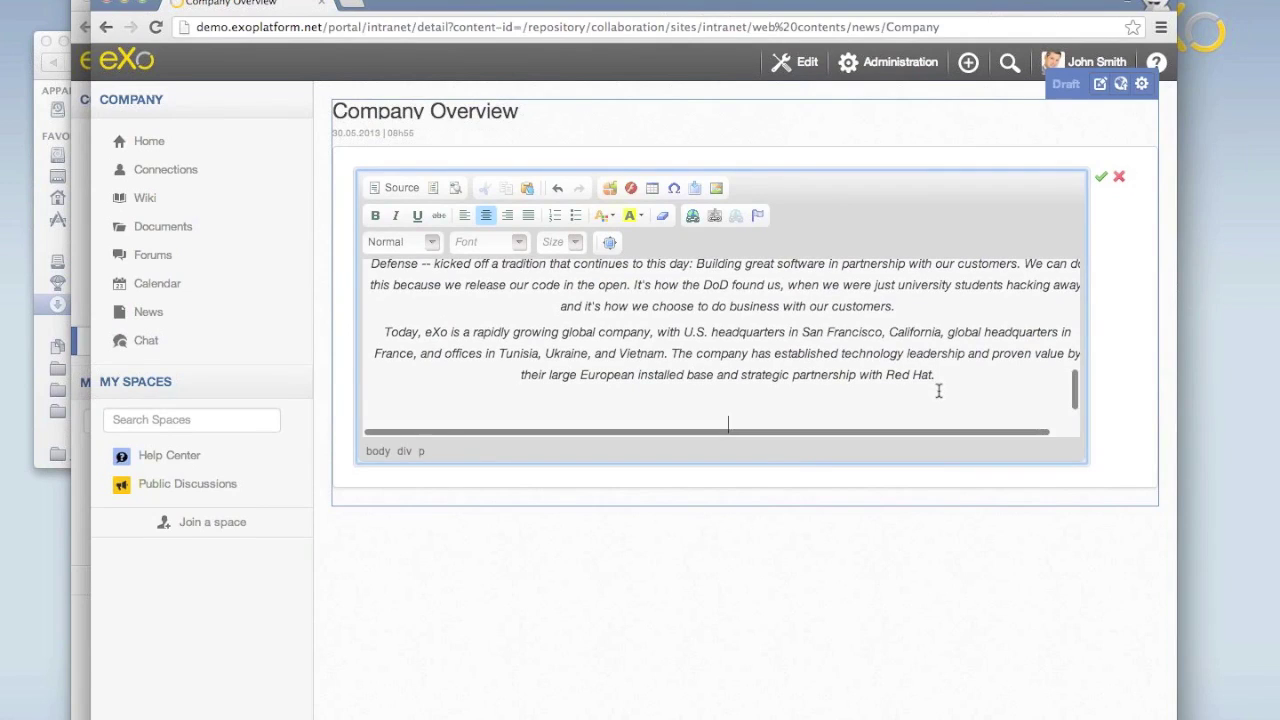
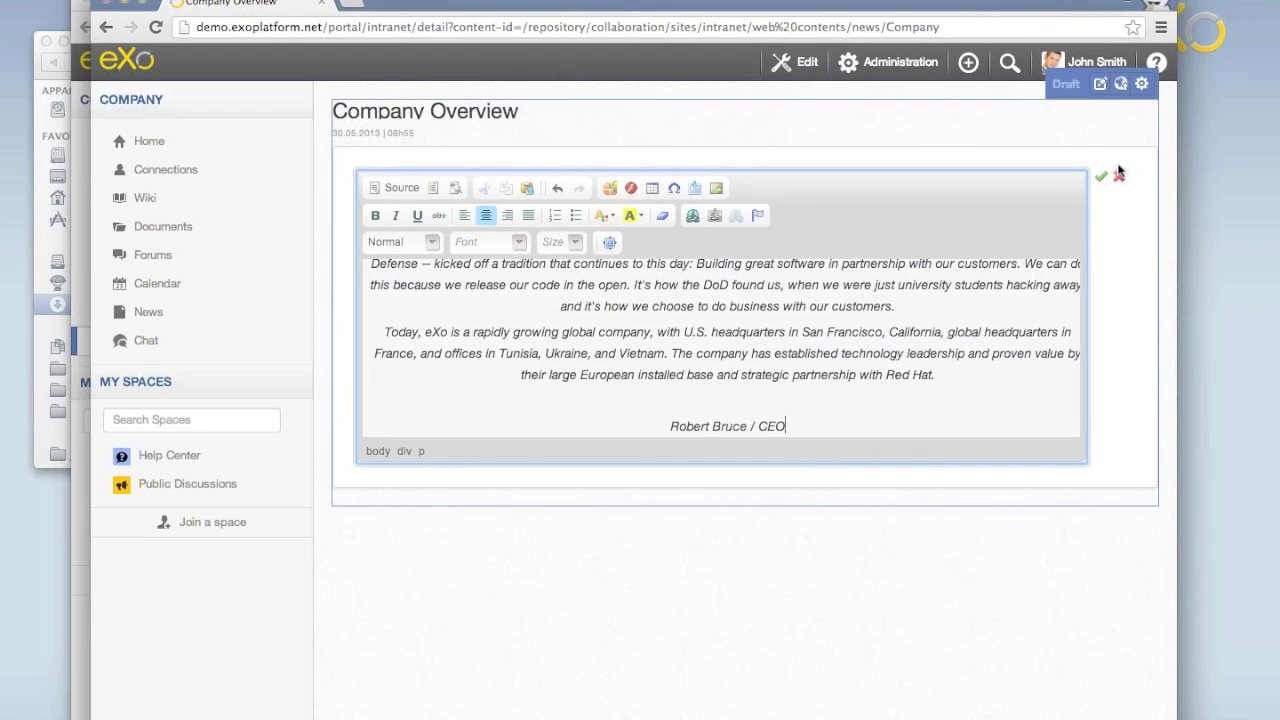
{"action": "left_click", "coordinate": [1101, 179]}
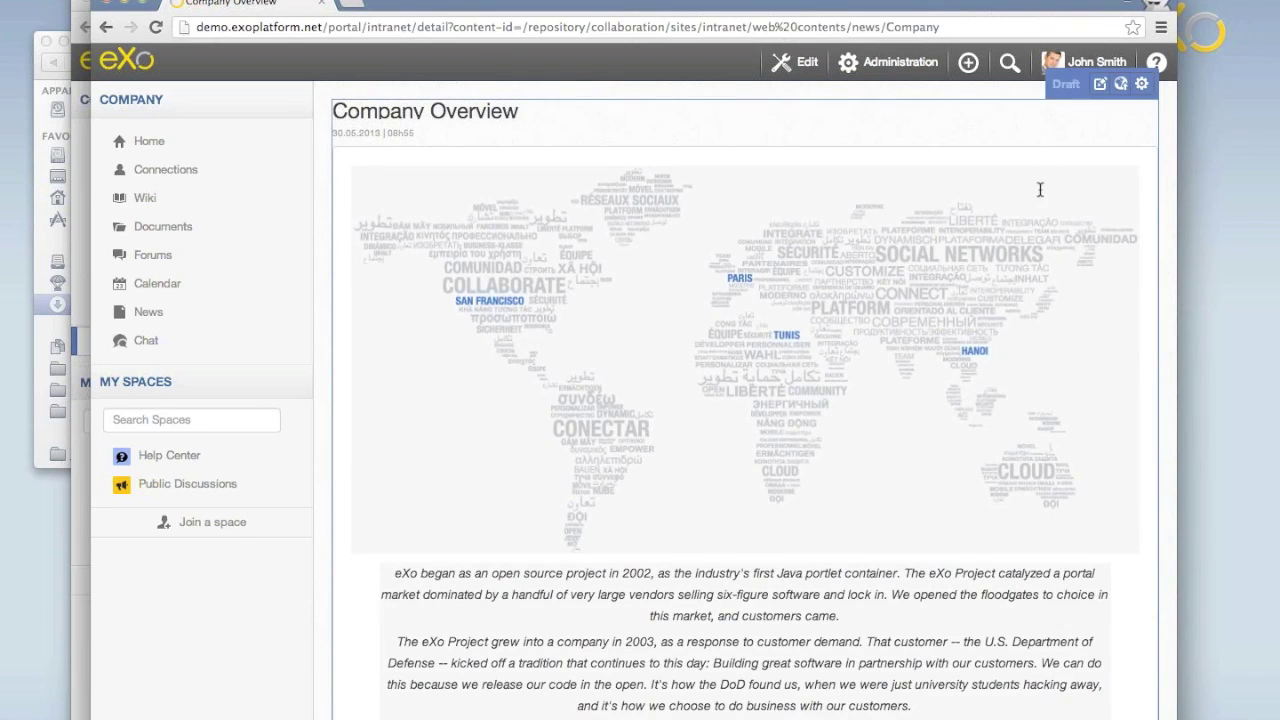
Publish the Company Overview article and view Company News as the other user.
{"action": "left_click", "coordinate": [1121, 85]}
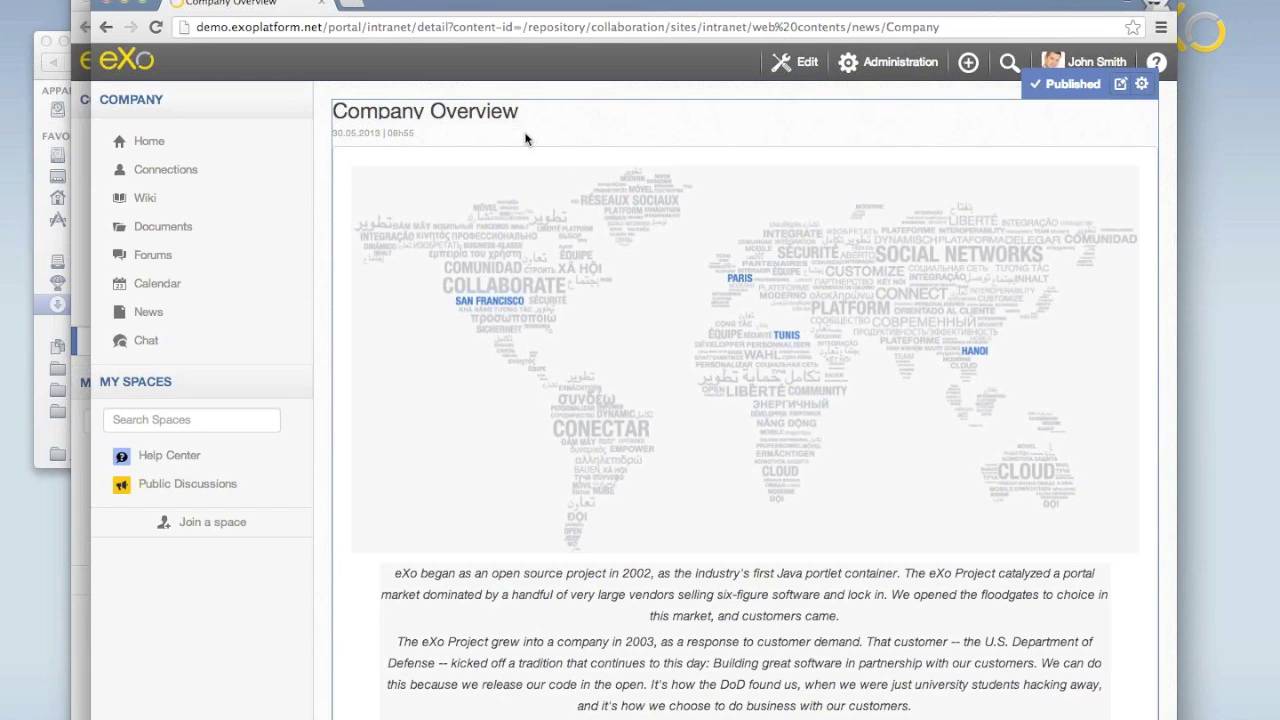
{"action": "left_click", "coordinate": [71, 346]}
{"action": "left_click", "coordinate": [129, 313]}
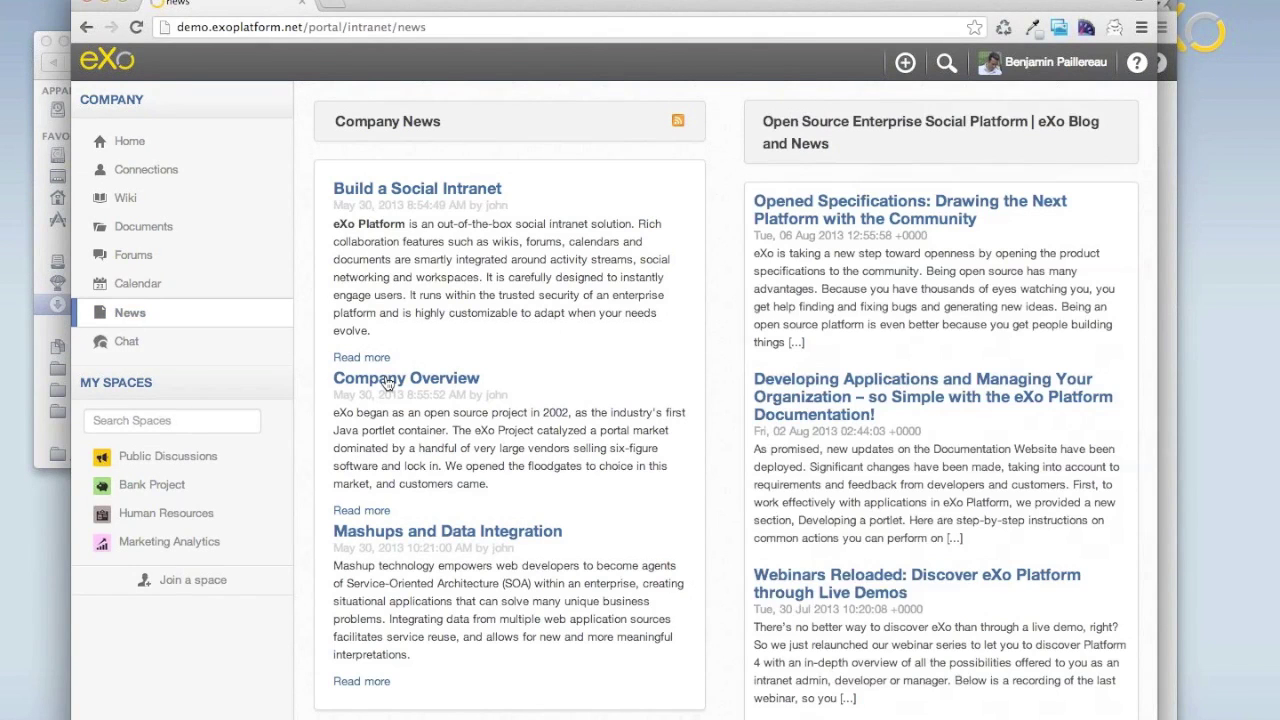
Open the Company Overview article from the news list and scroll down to its text.
{"action": "left_click", "coordinate": [435, 388]}
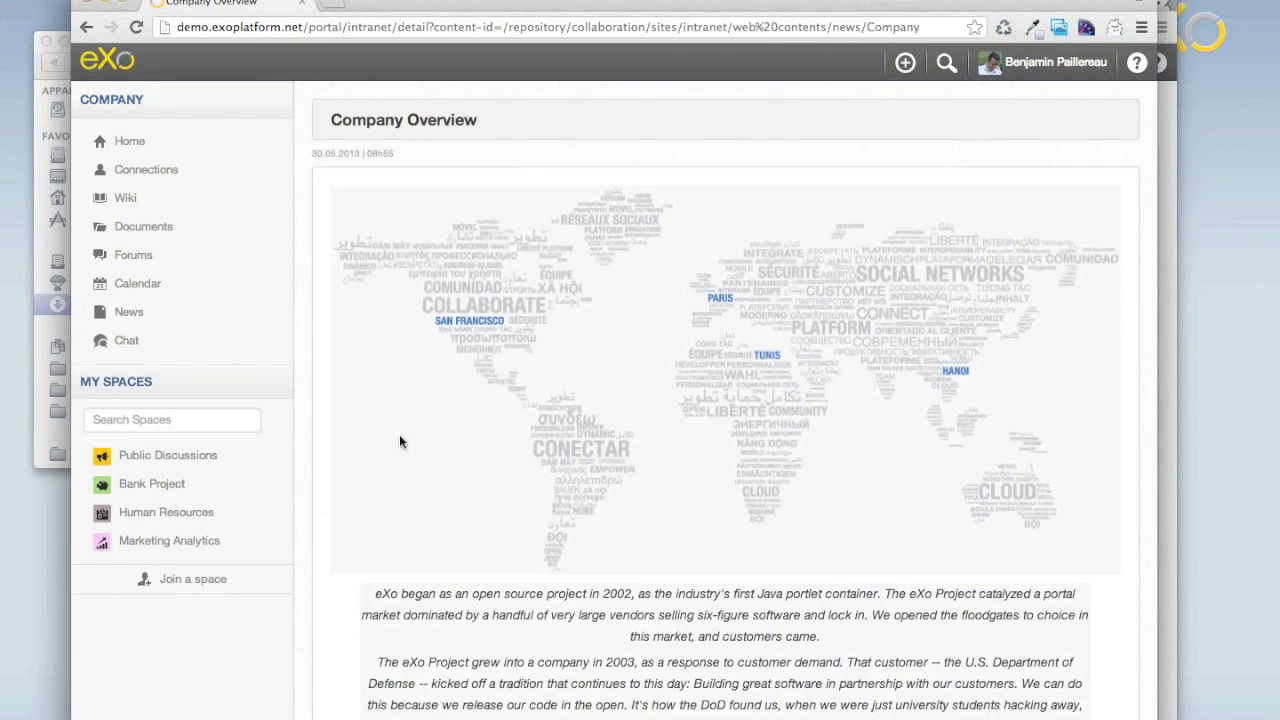
{"action": "scroll", "coordinate": [473, 543], "scroll_direction": "down", "scroll_amount": 4}
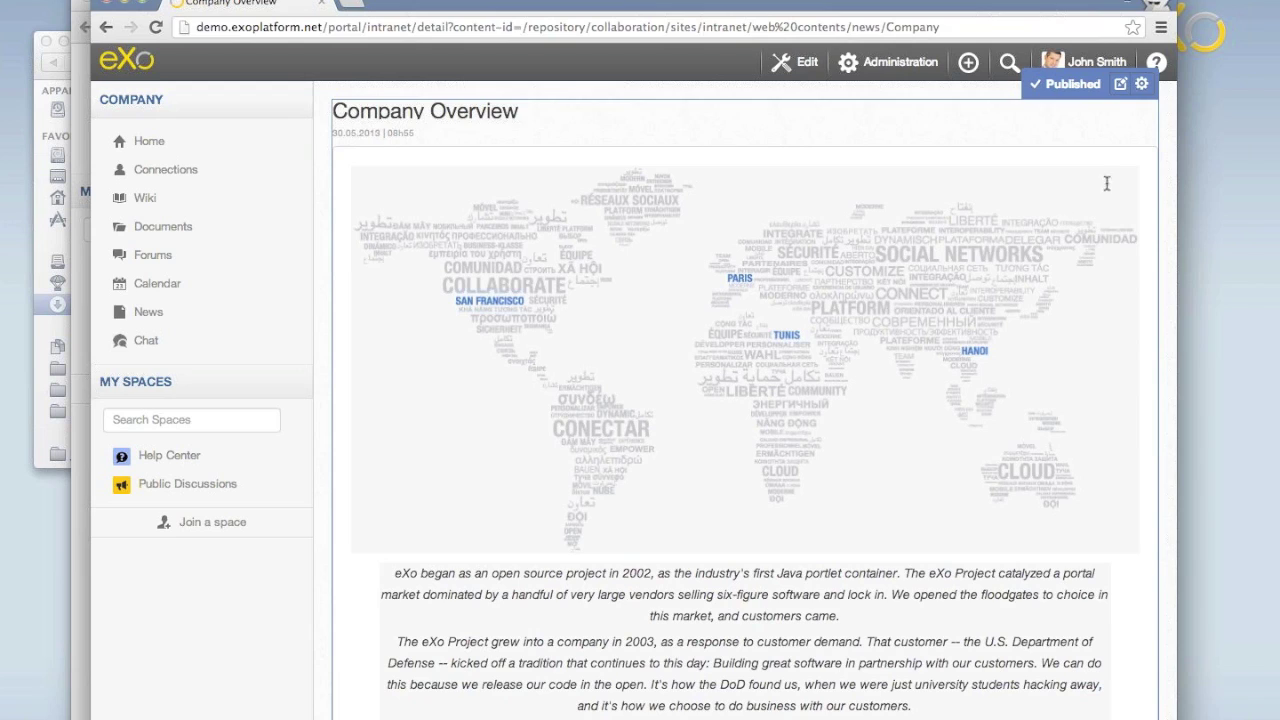
{"action": "left_click", "coordinate": [1122, 88]}
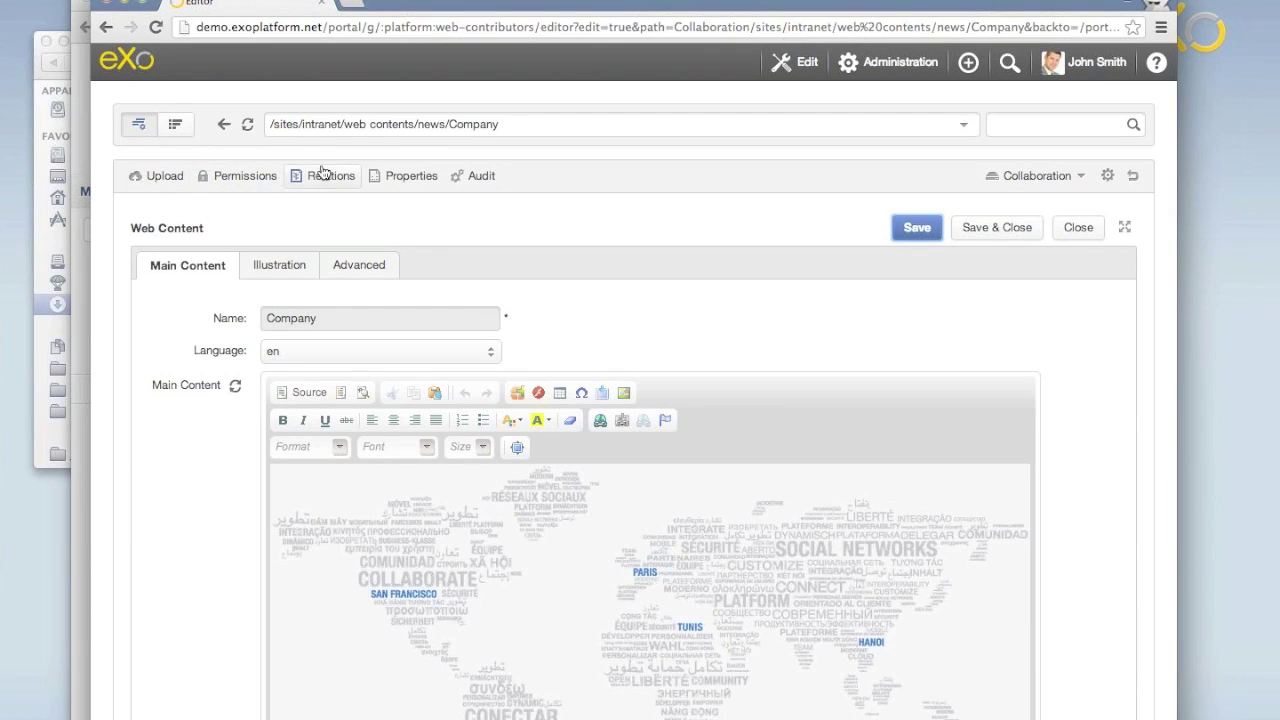
{"action": "left_click", "coordinate": [177, 127]}
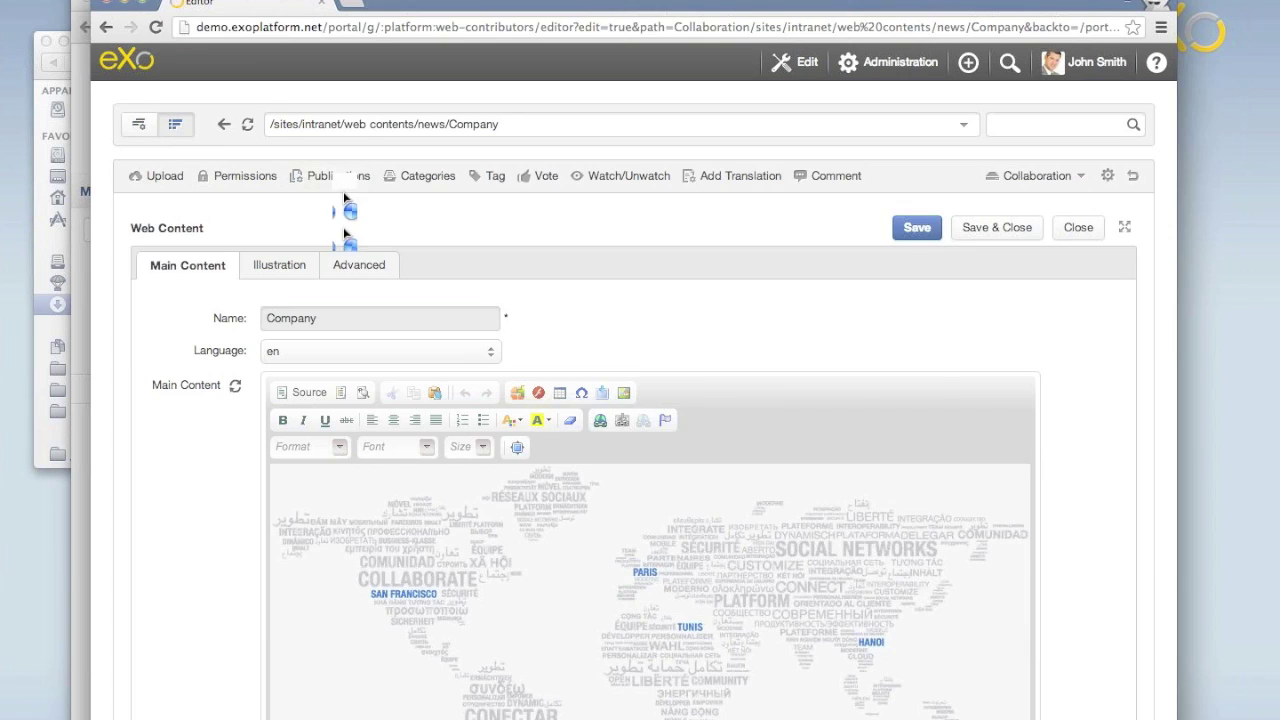
{"action": "left_click", "coordinate": [340, 177]}
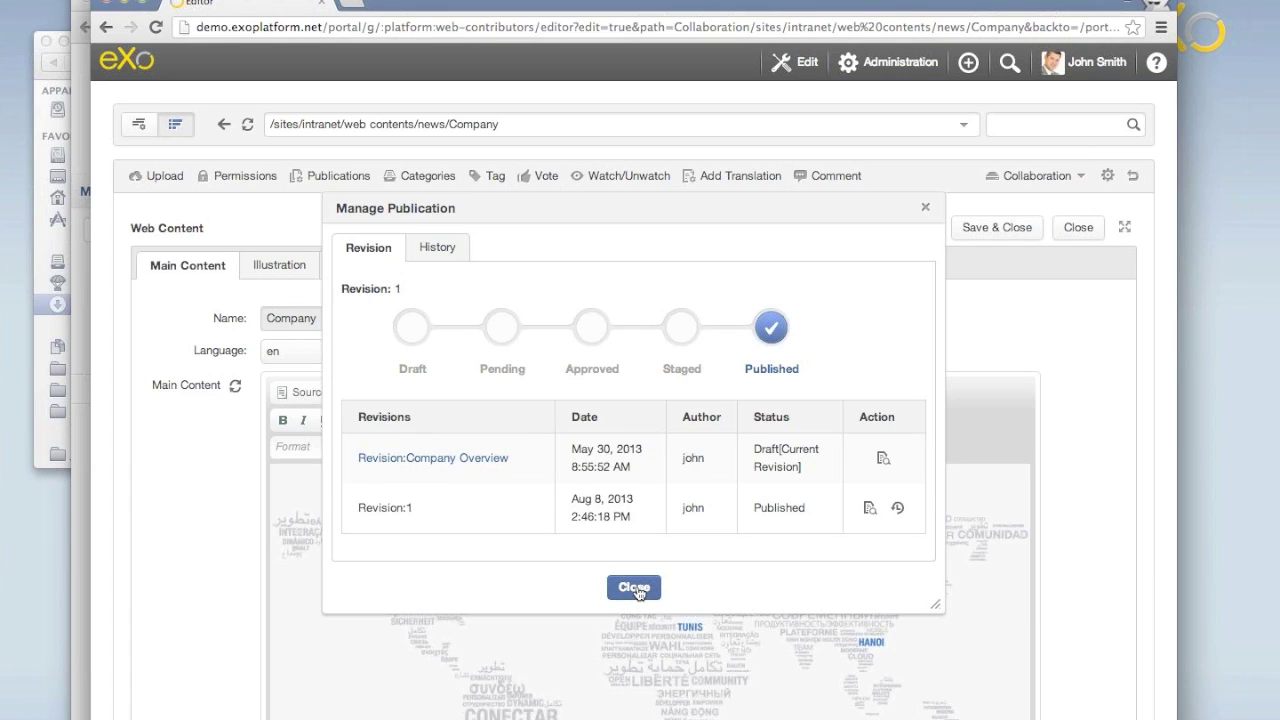
{"action": "left_click", "coordinate": [634, 588]}
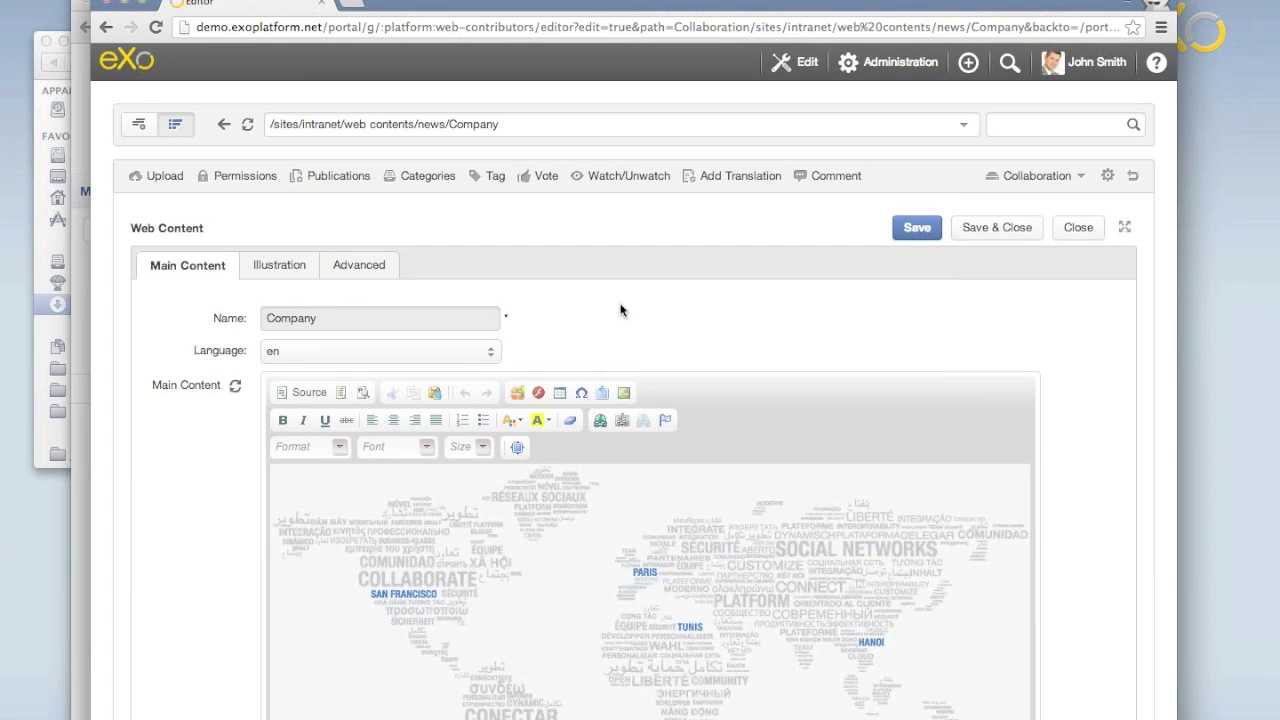
{"action": "left_click", "coordinate": [1132, 178]}
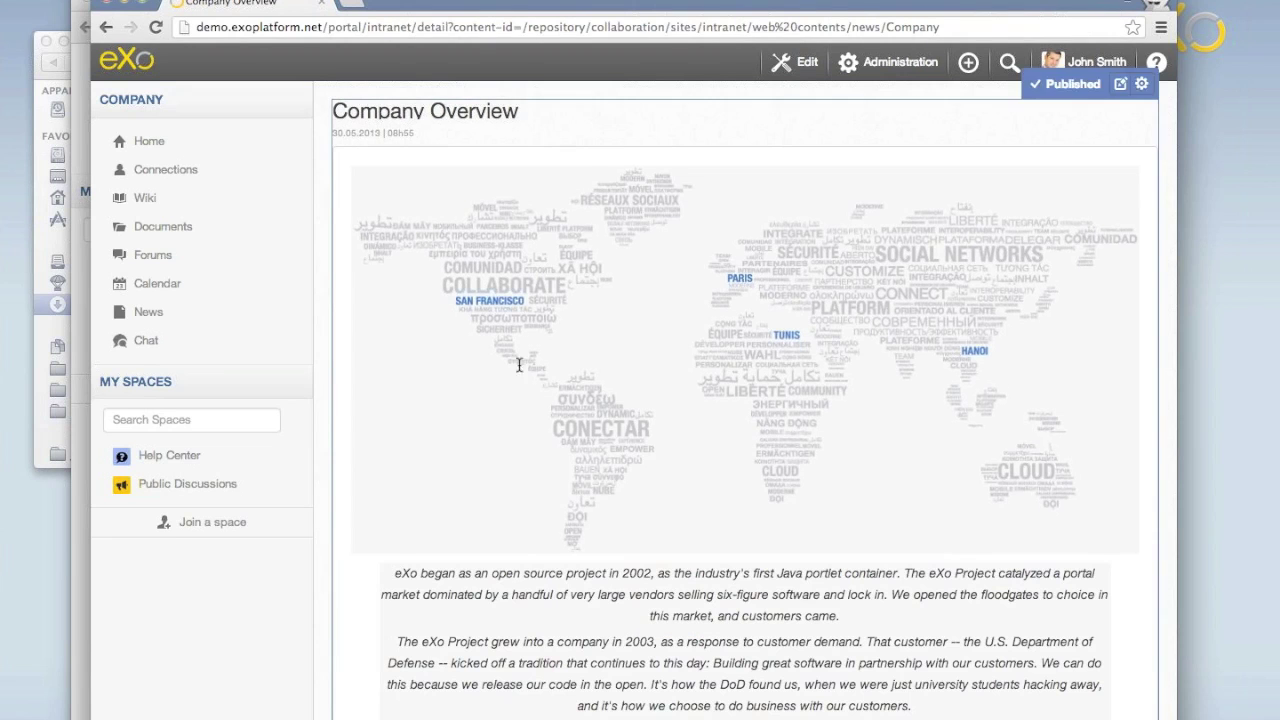
Return to the intranet home stream showing the Company Overview update and publication.
{"action": "left_click", "coordinate": [136, 70]}
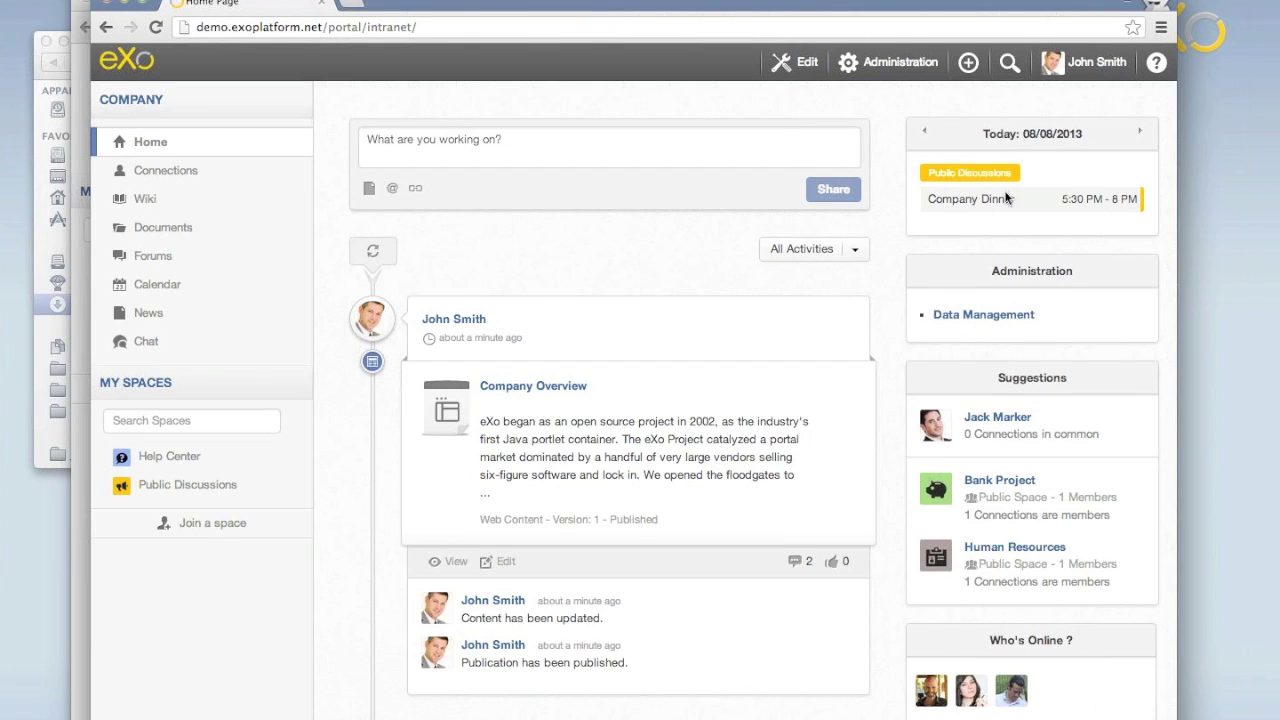
{"action": "mouse_move", "coordinate": [990, 220]}
Load exoplatform.net in a new incognito Chrome window.
{"action": "key", "text": "super+shift+n"}
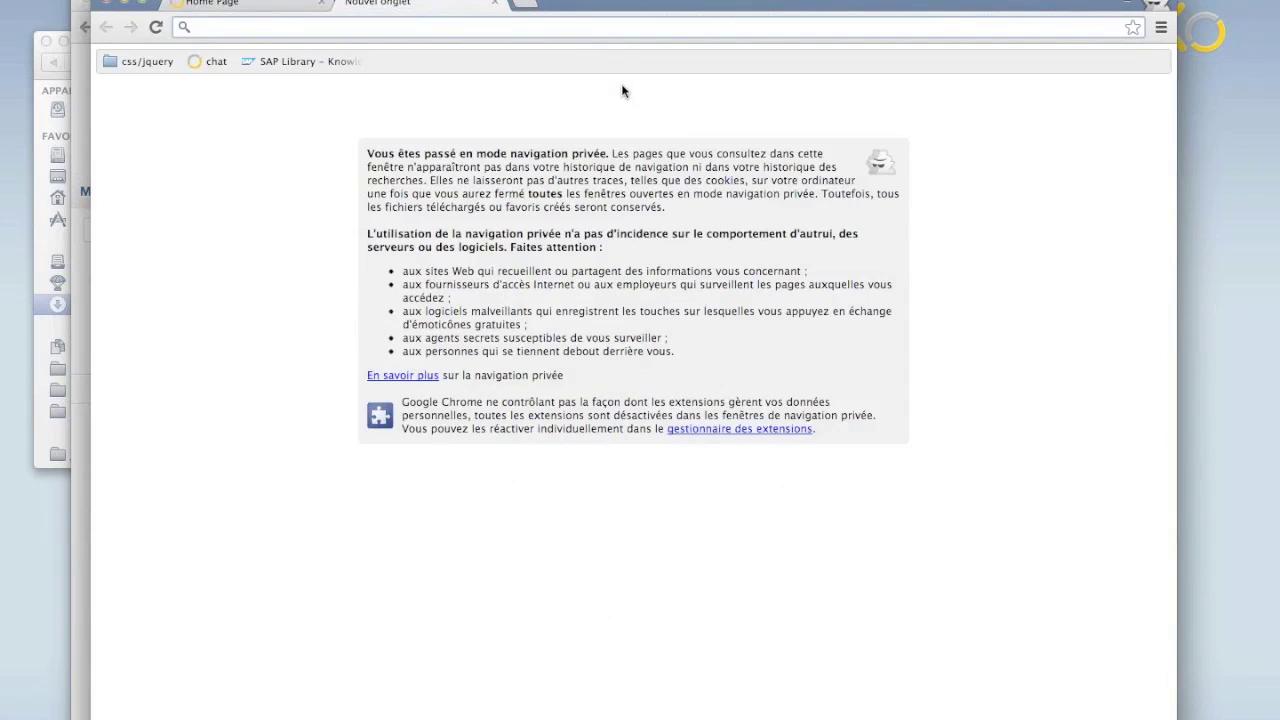
{"action": "type", "text": "exoplatform.net"}
{"action": "key", "text": "Return"}
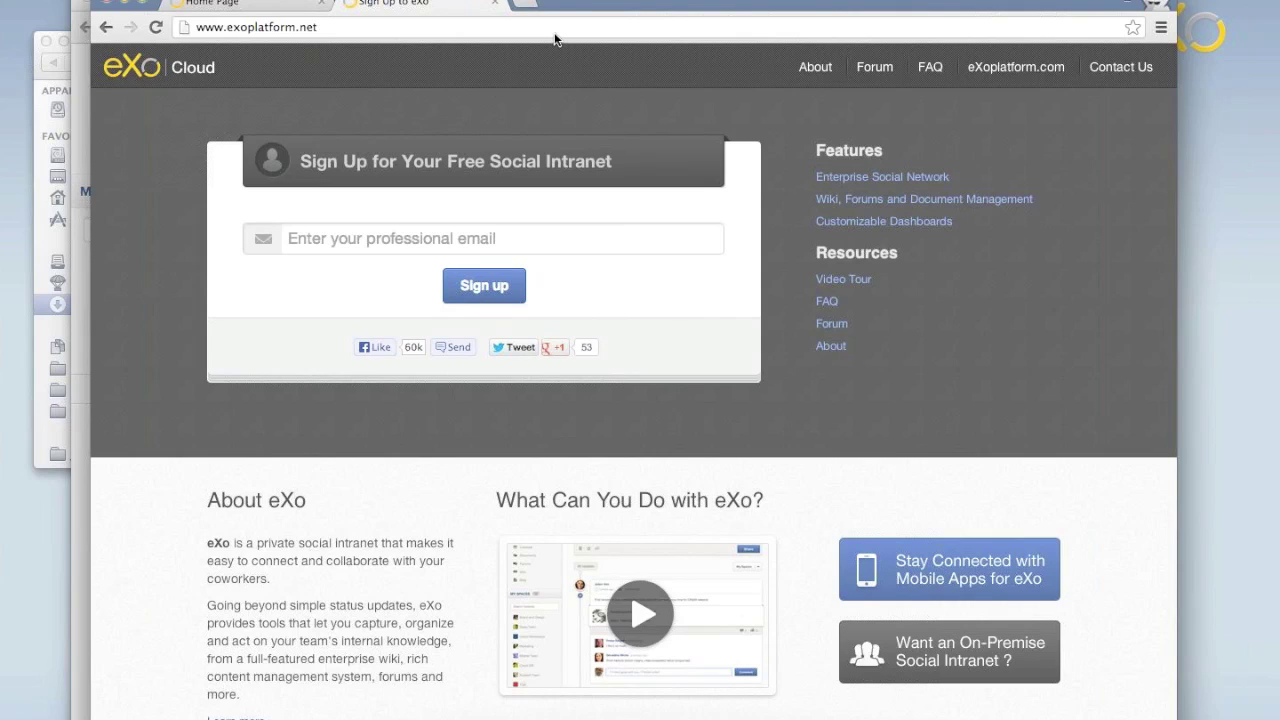
Load the pasted learn.exoplatform.com Express Edition download page in a new tab.
{"action": "key", "text": "super+t"}
{"action": "type", "text": "http://learn.exoplatform.com/Download-eXo-Platform-Express-Edition-En.html"}
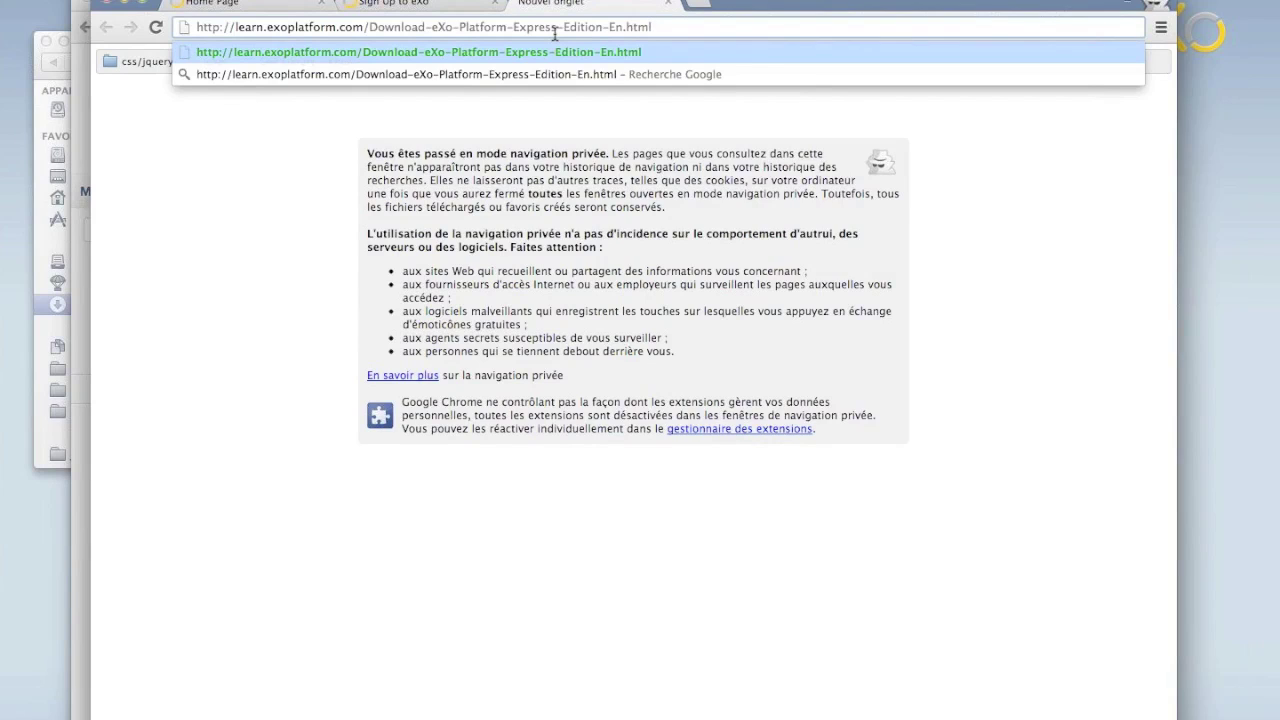
{"action": "key", "text": "Return"}
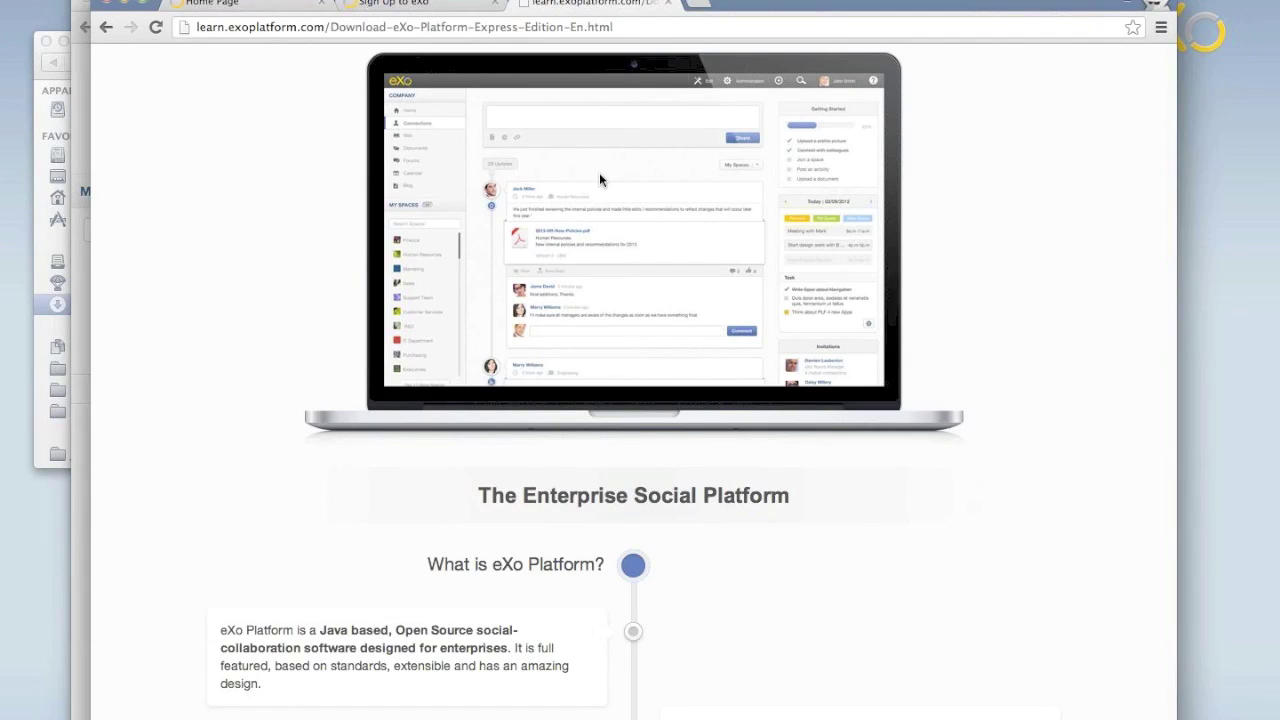
Return to the Home Page tab, check the Administration menu, then switch to the Terminal desktop.
{"action": "left_click", "coordinate": [226, 4]}
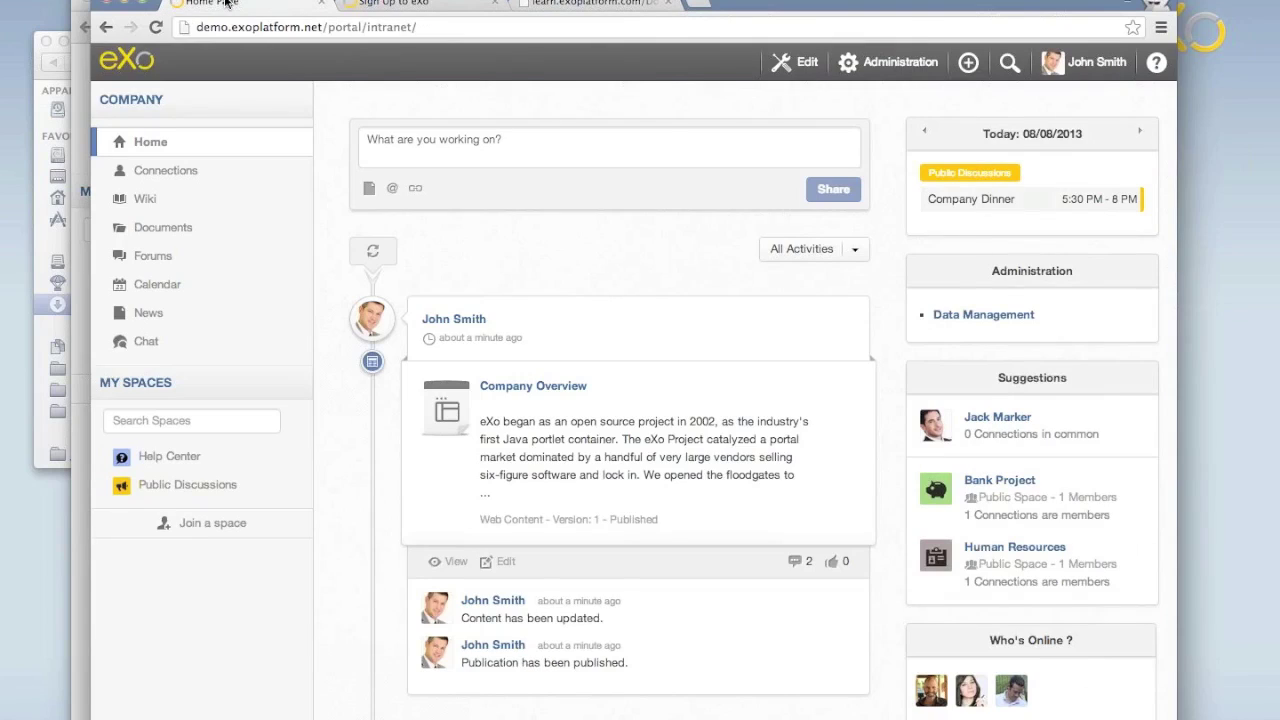
{"action": "left_click", "coordinate": [888, 62]}
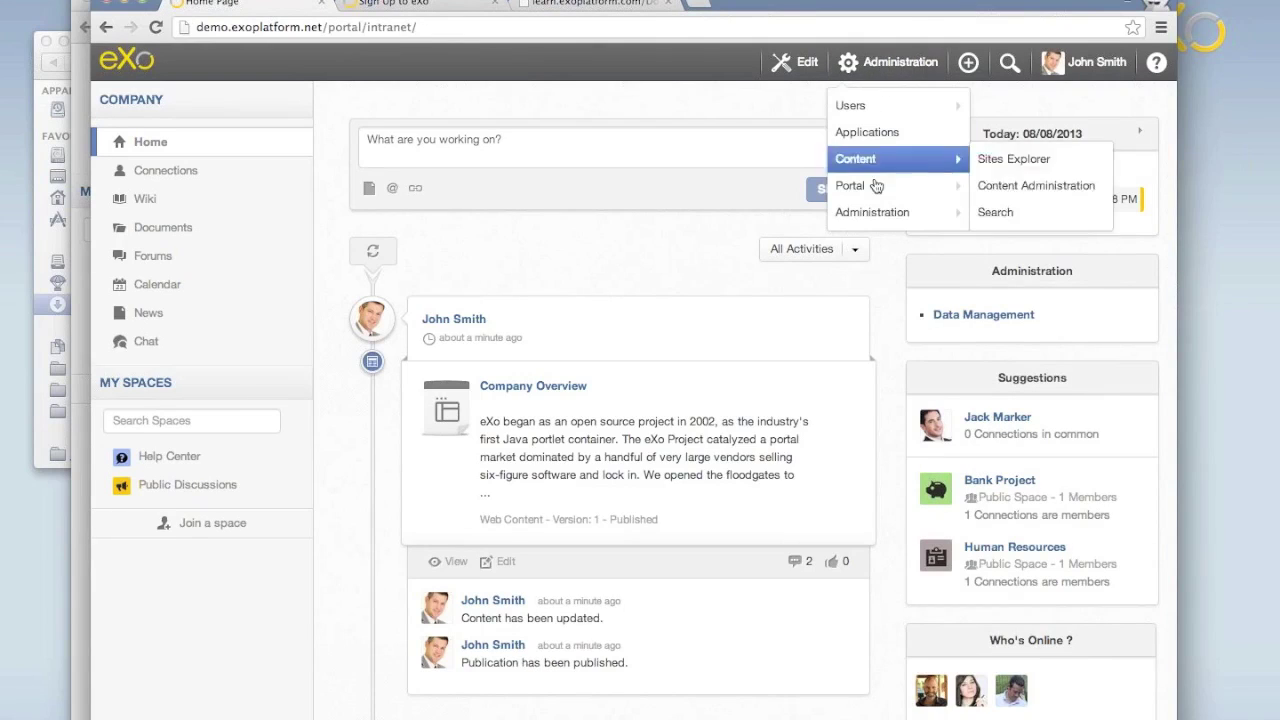
{"action": "left_click", "coordinate": [876, 76]}
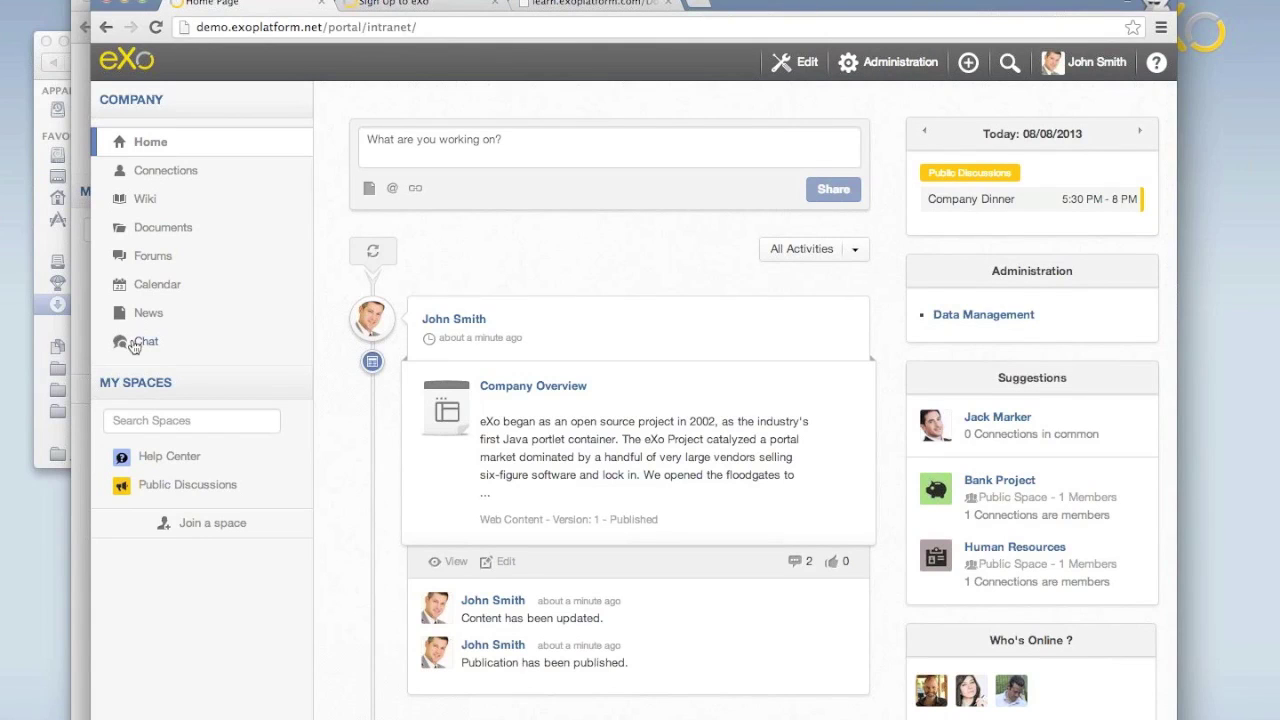
{"action": "key", "text": "ctrl+Up"}
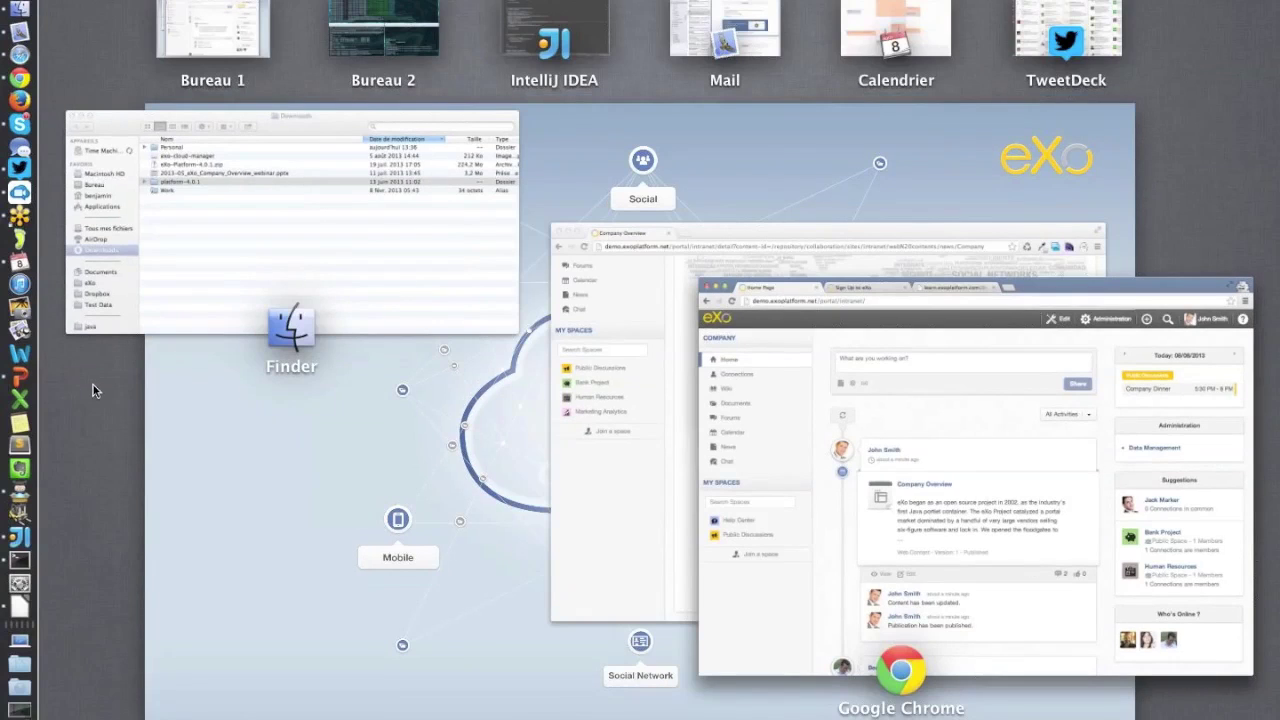
{"action": "left_click", "coordinate": [19, 563]}
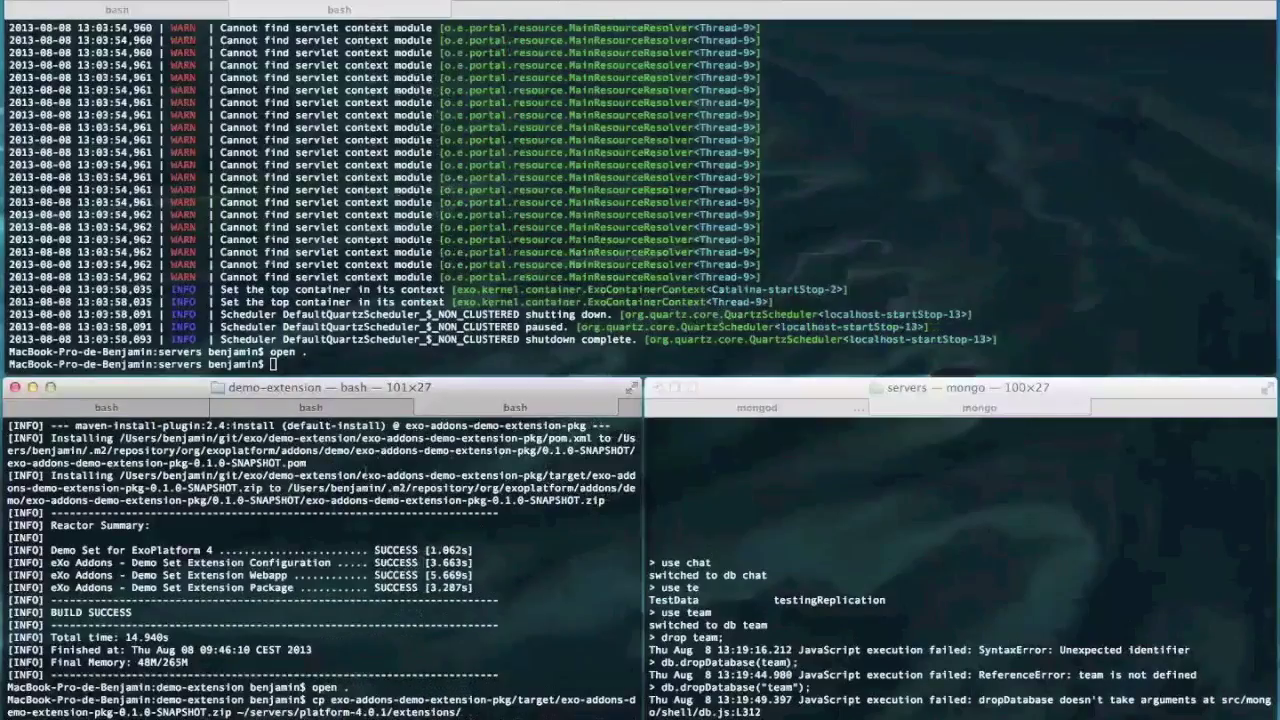
Restore the server Terminal window and stop the running eXo server.
{"action": "left_click", "coordinate": [4, 535]}
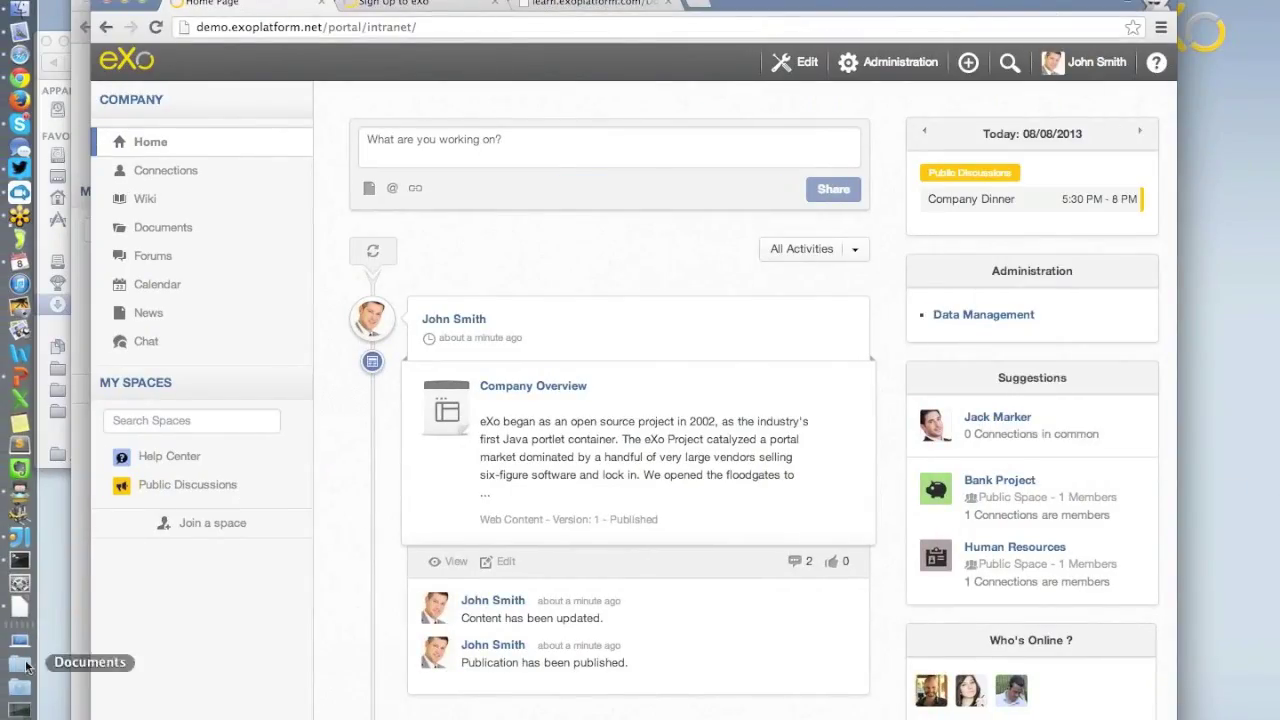
{"action": "left_click", "coordinate": [6, 705]}
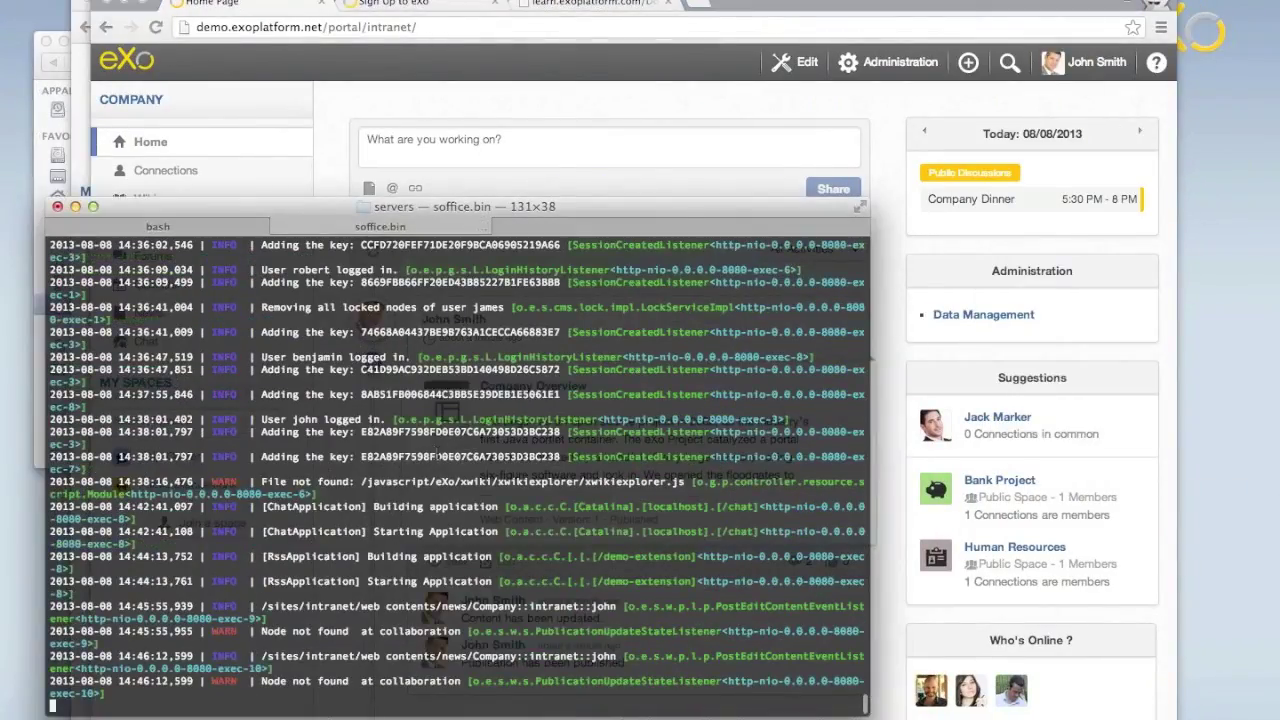
{"action": "key", "text": "ctrl+c"}
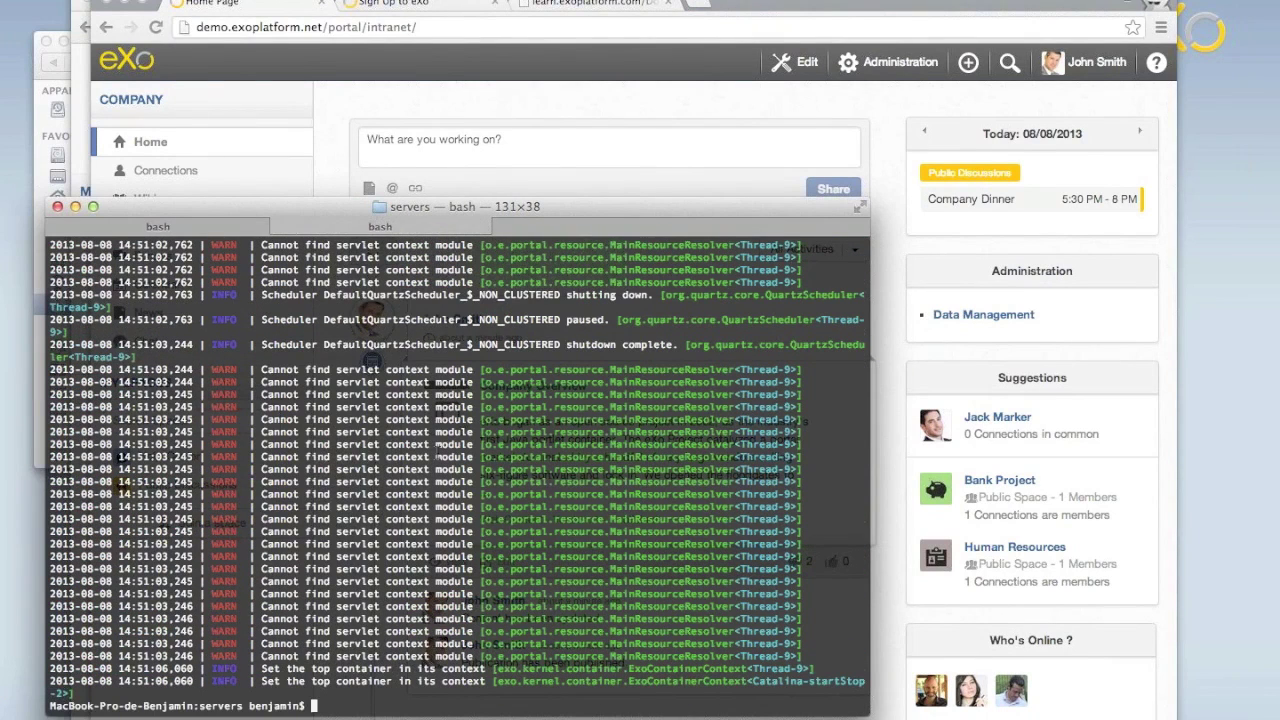
Install the ide extension with ./platform-4.0.1-demo/extension.sh -i ide, correcting the 'ude' typo.
{"action": "key", "text": "Up"}
{"action": "key", "text": "BackSpace"}
{"action": "key", "text": "BackSpace"}
{"action": "key", "text": "BackSpace"}
{"action": "key", "text": "BackSpace"}
{"action": "key", "text": "BackSpace"}
{"action": "key", "text": "BackSpace"}
{"action": "key", "text": "BackSpace"}
{"action": "key", "text": "BackSpace"}
{"action": "key", "text": "BackSpace"}
{"action": "key", "text": "BackSpace"}
{"action": "key", "text": "BackSpace"}
{"action": "key", "text": "BackSpace"}
{"action": "type", "text": "extension.sh -i ude"}
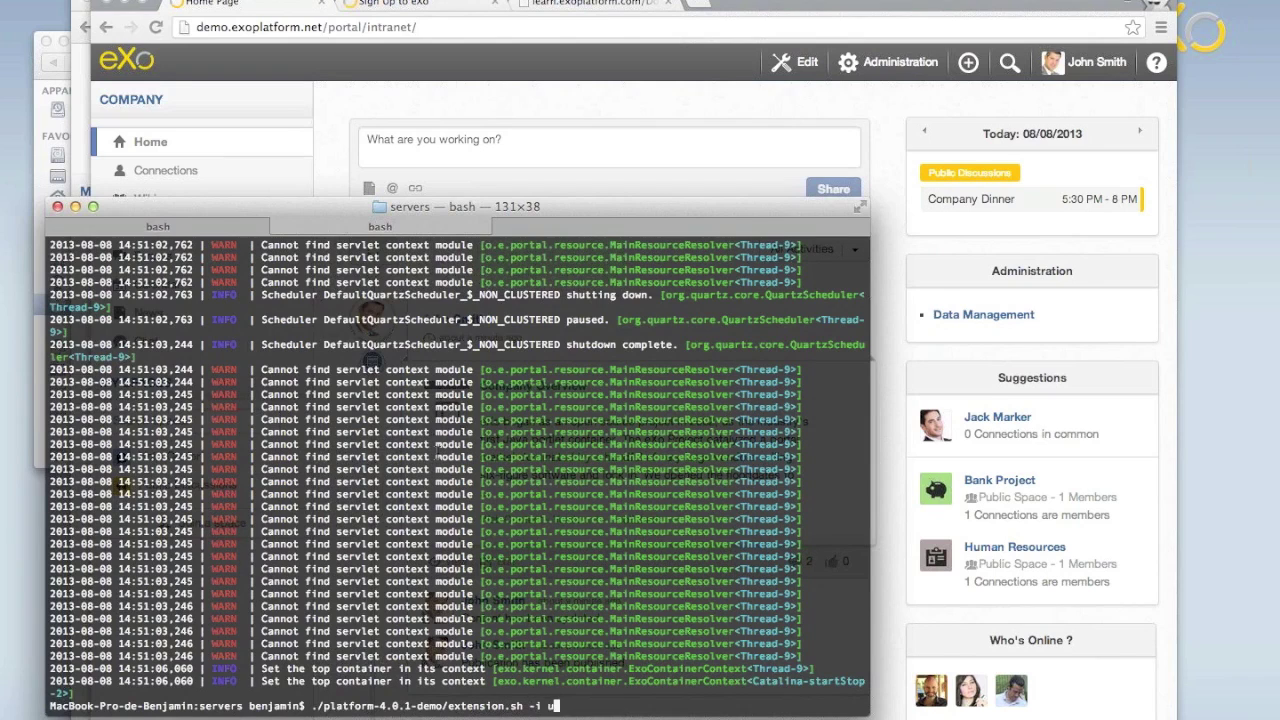
{"action": "key", "text": "Return"}
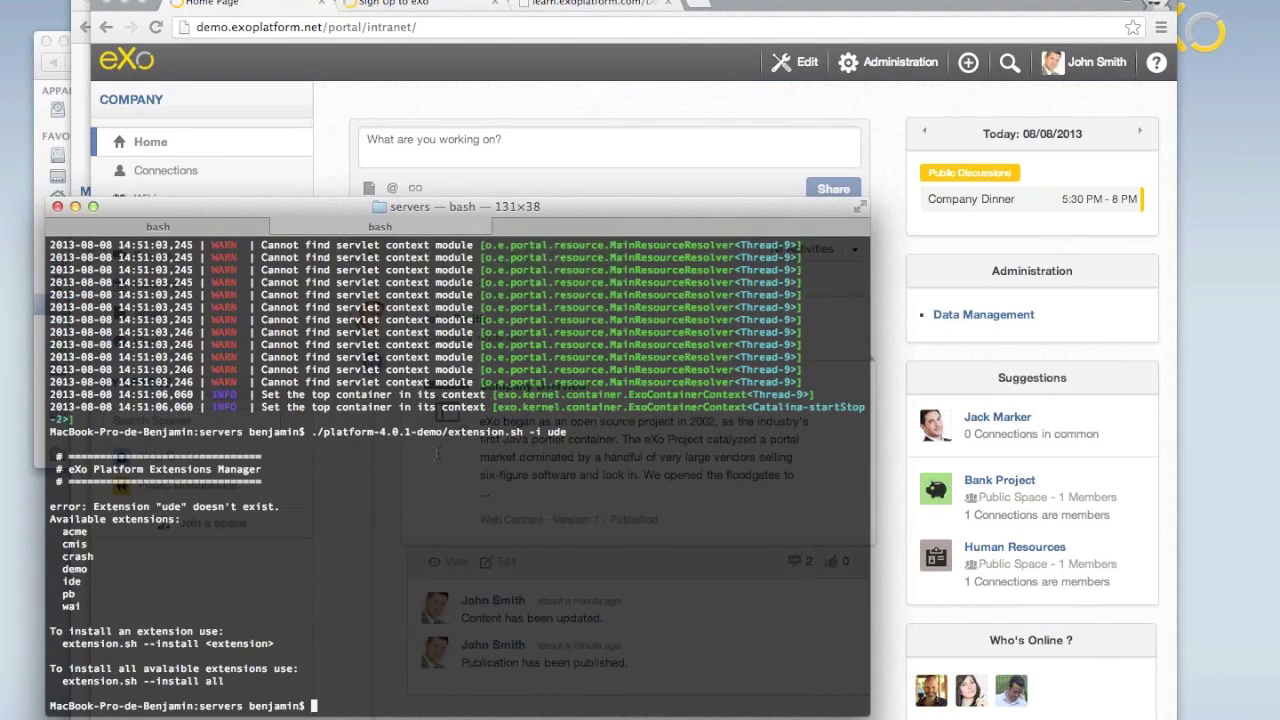
{"action": "key", "text": "Up"}
{"action": "key", "text": "BackSpace"}
{"action": "key", "text": "BackSpace"}
{"action": "key", "text": "BackSpace"}
{"action": "type", "text": "ide"}
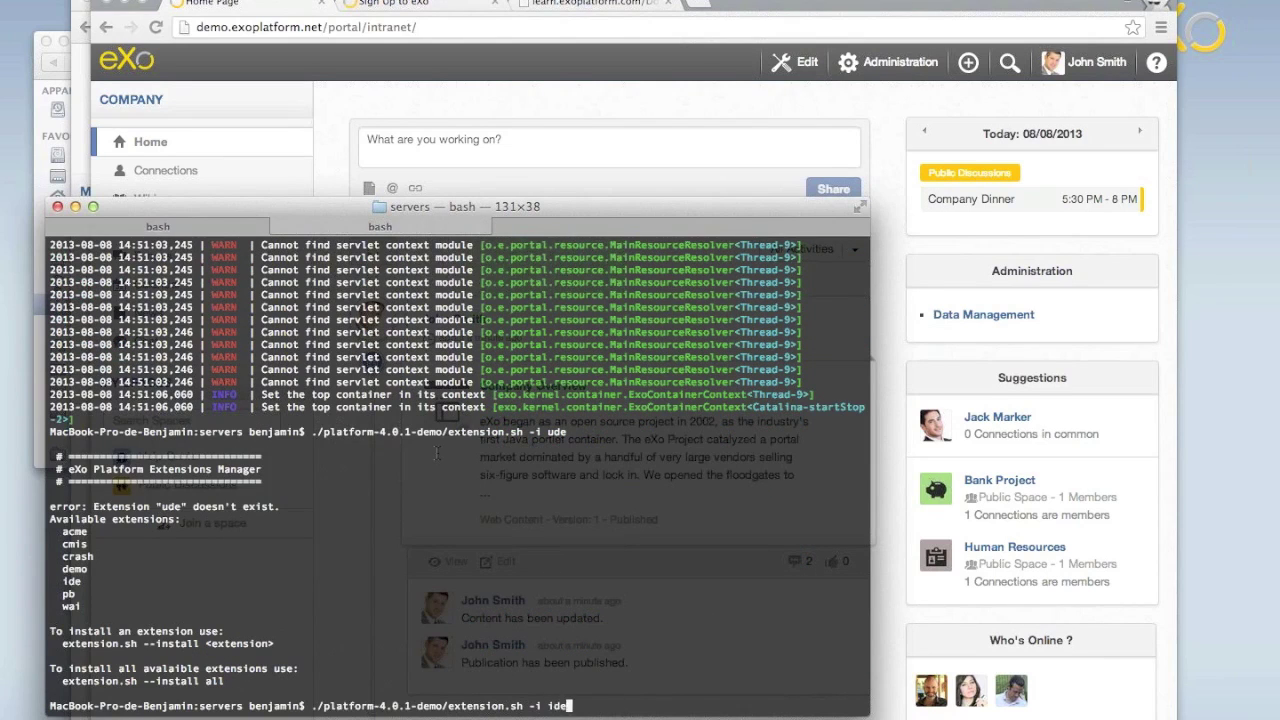
{"action": "key", "text": "Return"}
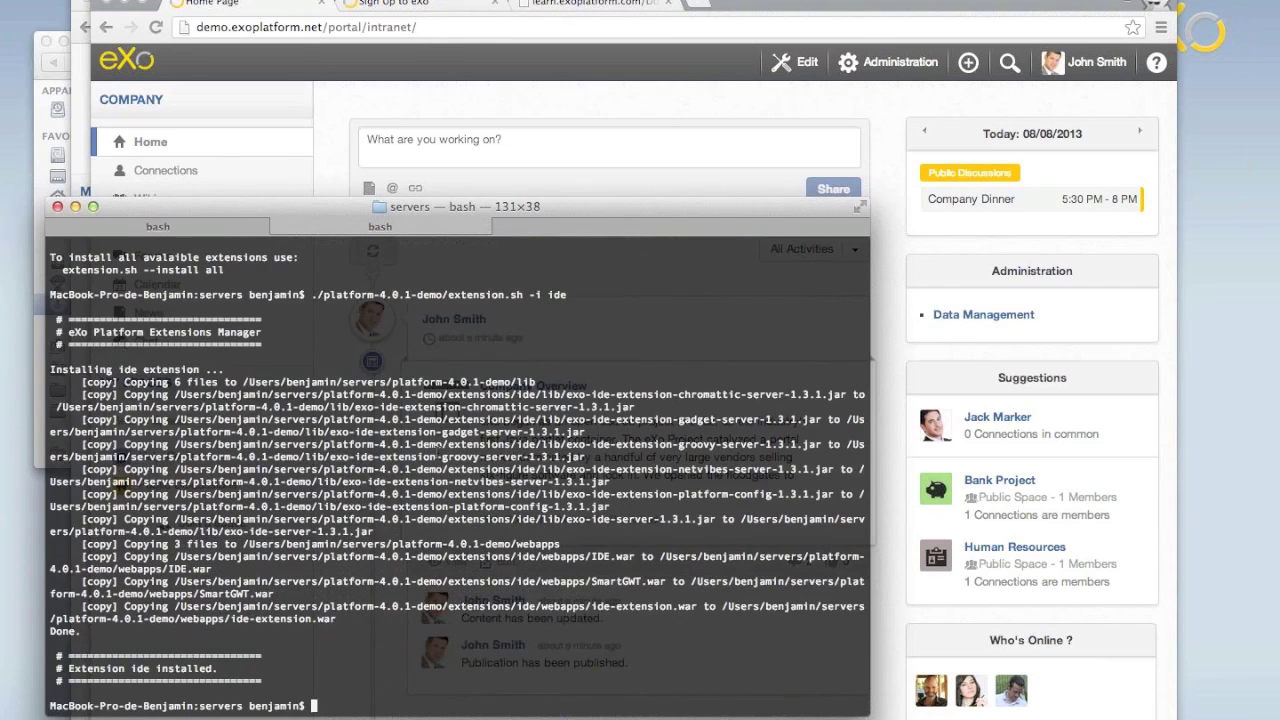
Start the eXo server again with start_eXo.sh.
{"action": "key", "text": "Up"}
{"action": "key", "text": "Up"}
{"action": "key", "text": "Up"}
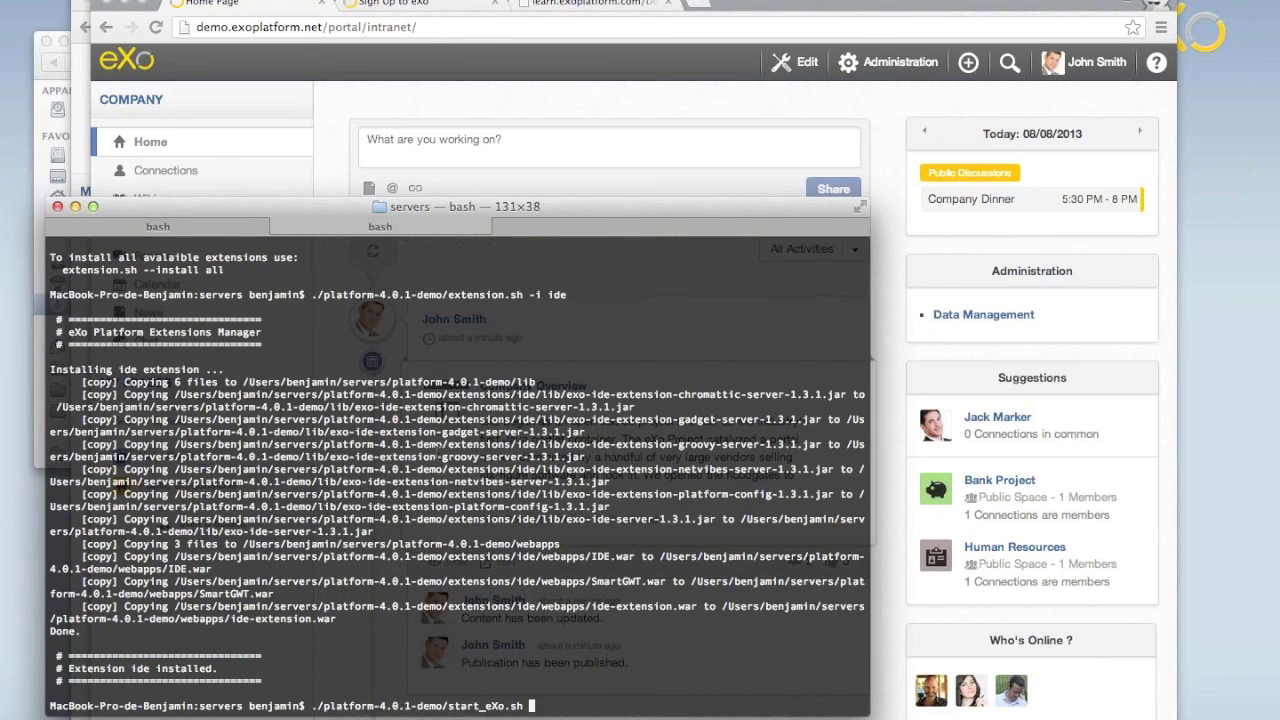
{"action": "key", "text": "Return"}
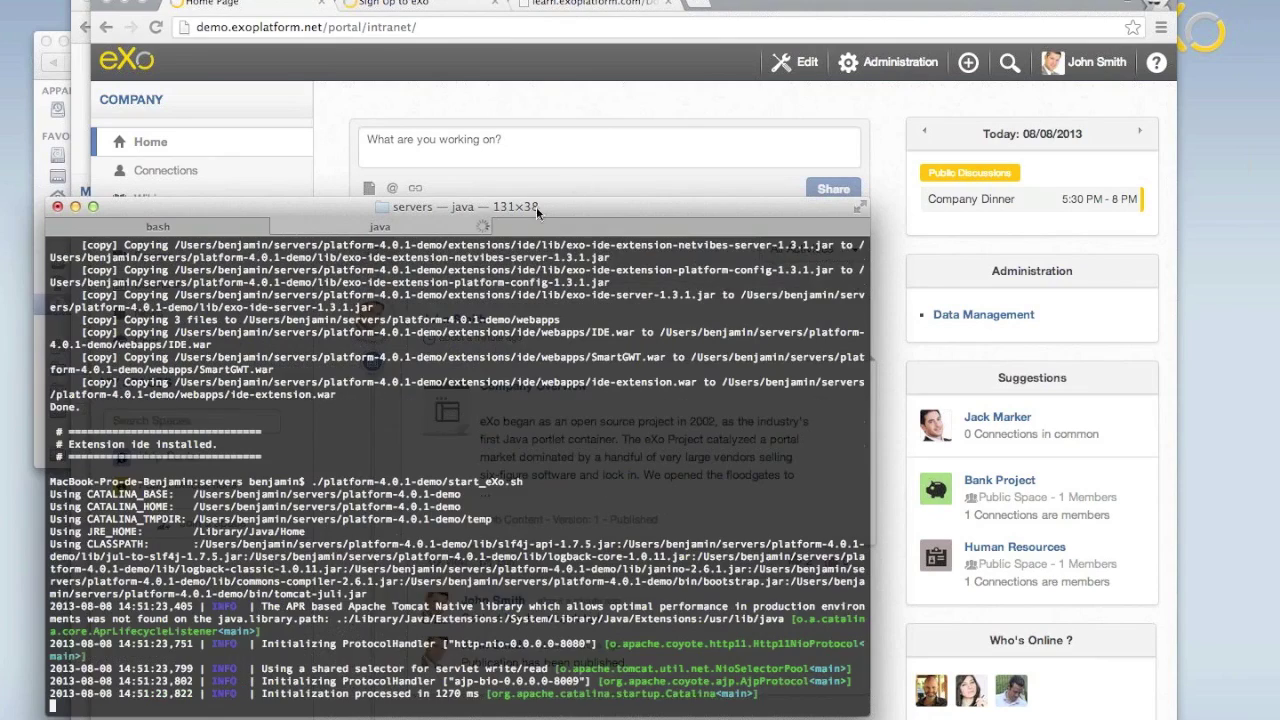
{"action": "left_click_drag", "start_coordinate": [574, 200], "coordinate": [624, 209]}
Bring the Chrome window with the eXo intranet home stream in front of Terminal.
{"action": "left_click", "coordinate": [647, 98]}
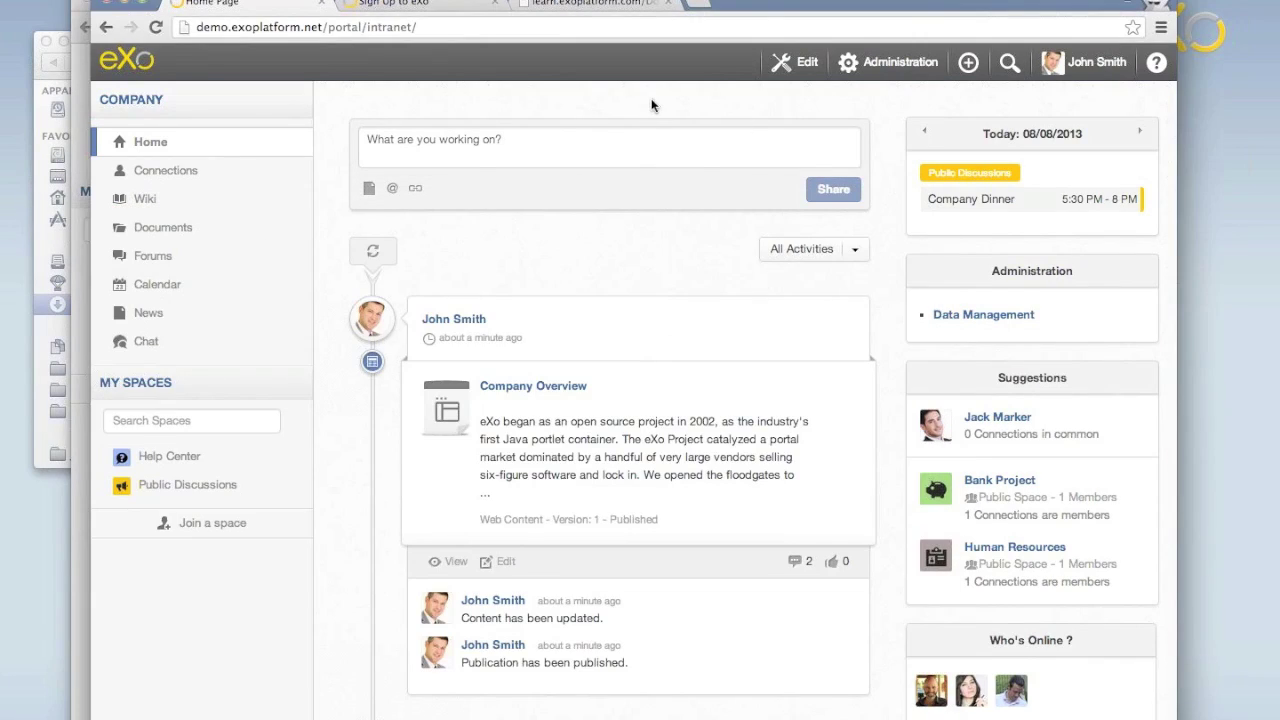
{"action": "mouse_move", "coordinate": [1097, 208]}
Open github.com/exo-addons/ in a new tab and browse its repository list.
{"action": "key", "text": "super+t"}
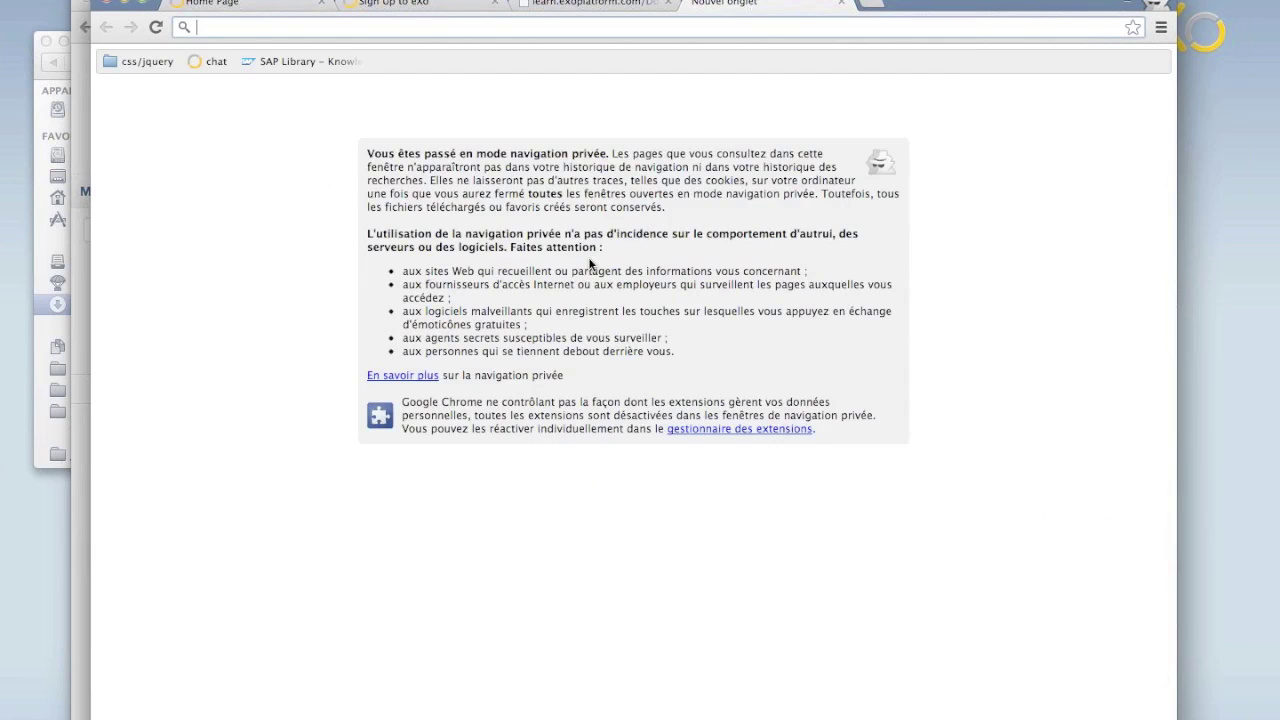
{"action": "type", "text": "github.com/exo-addons/"}
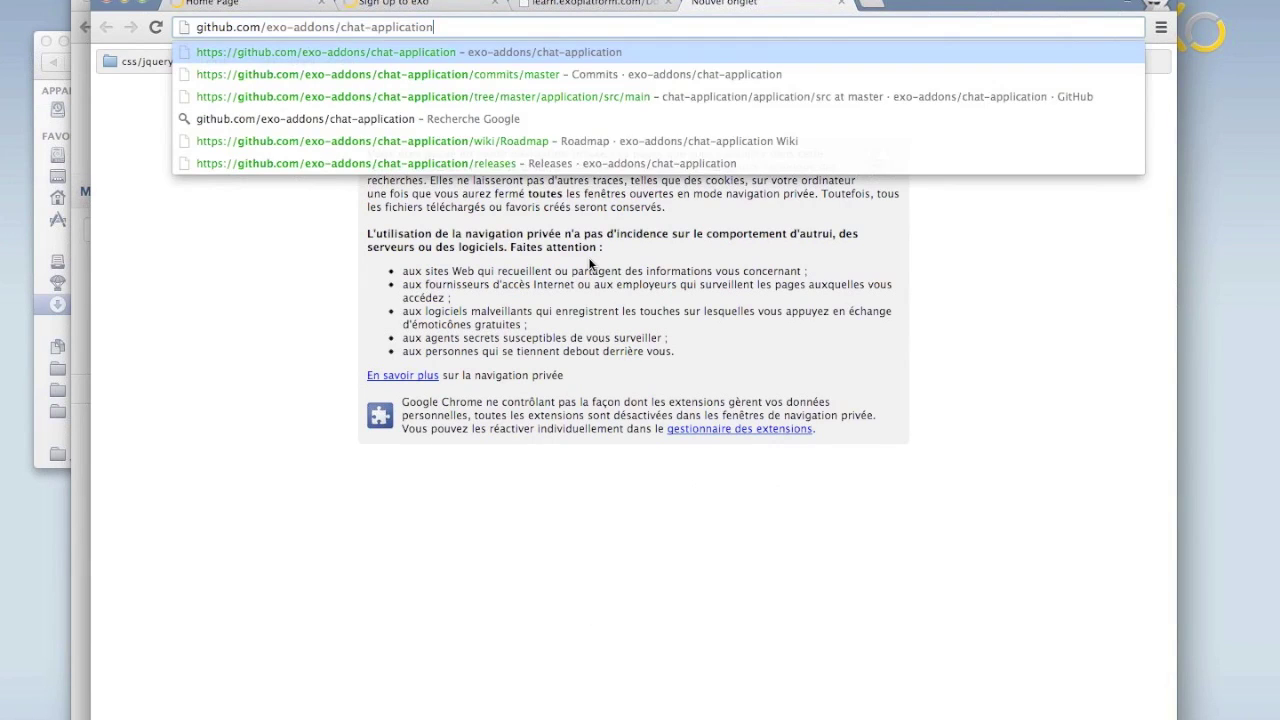
{"action": "key", "text": "Return"}
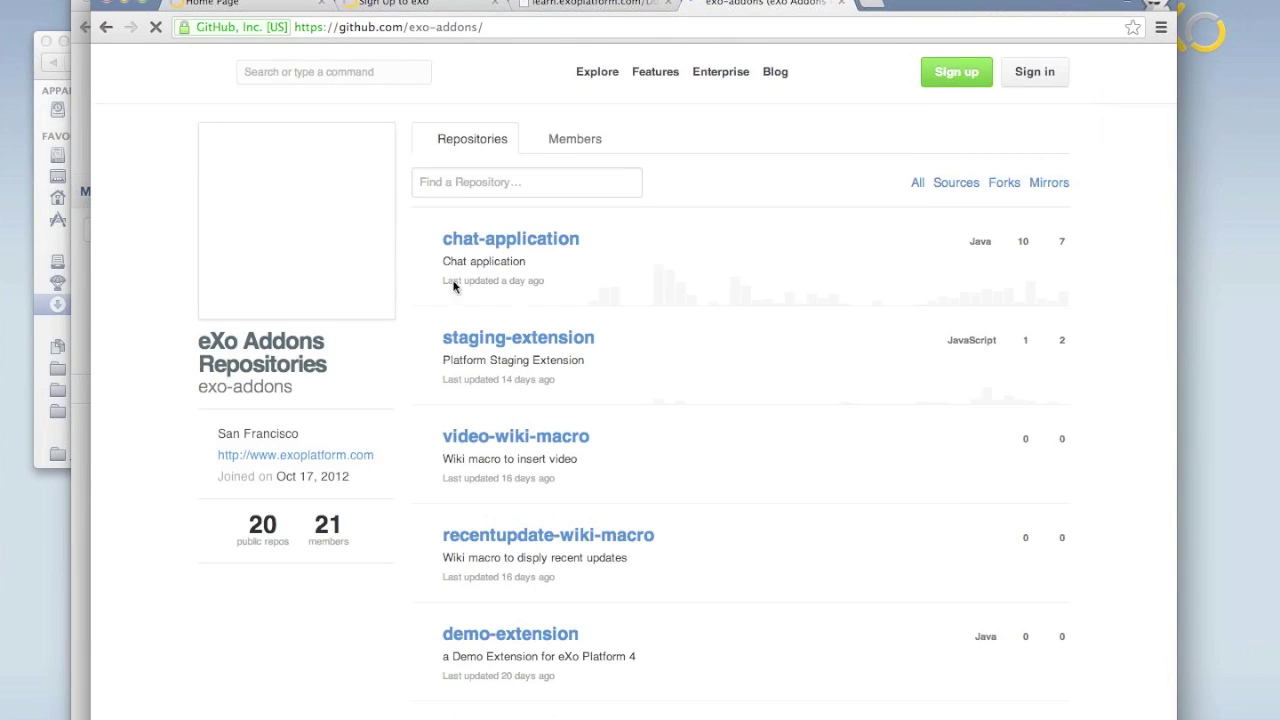
{"action": "scroll", "coordinate": [427, 483], "scroll_direction": "down", "scroll_amount": 10}
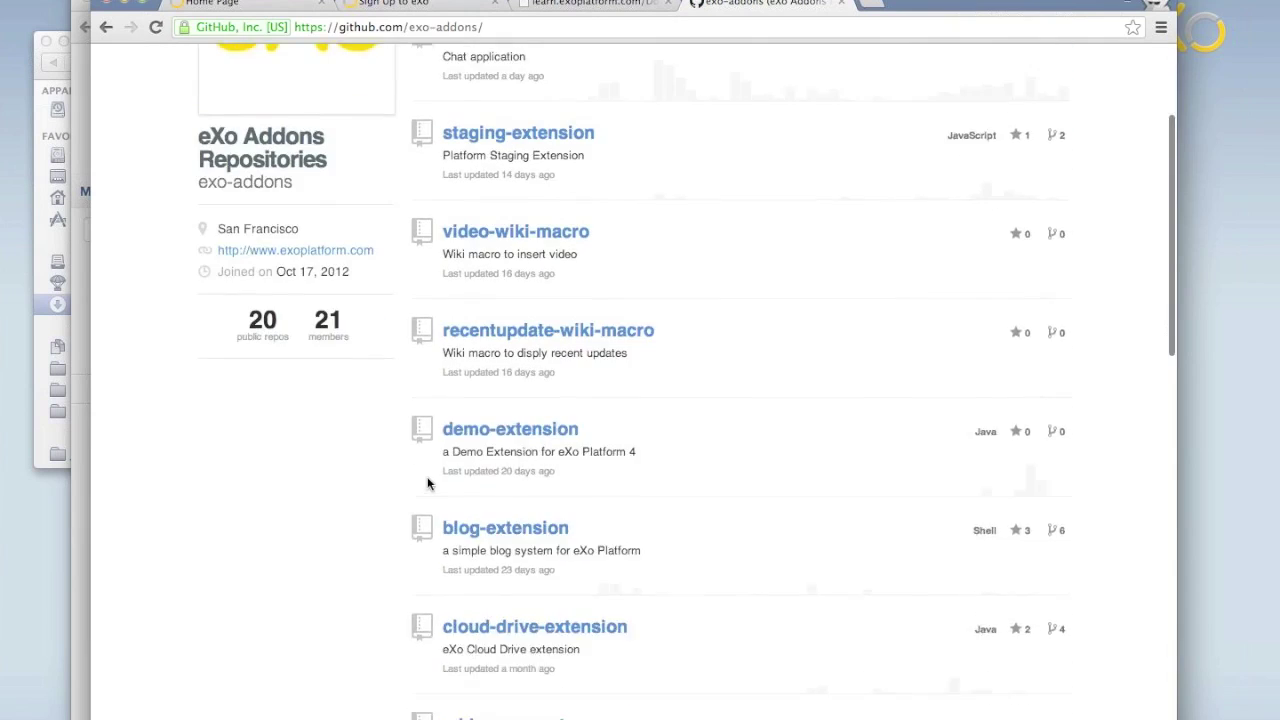
{"action": "scroll", "coordinate": [427, 483], "scroll_direction": "down", "scroll_amount": 5}
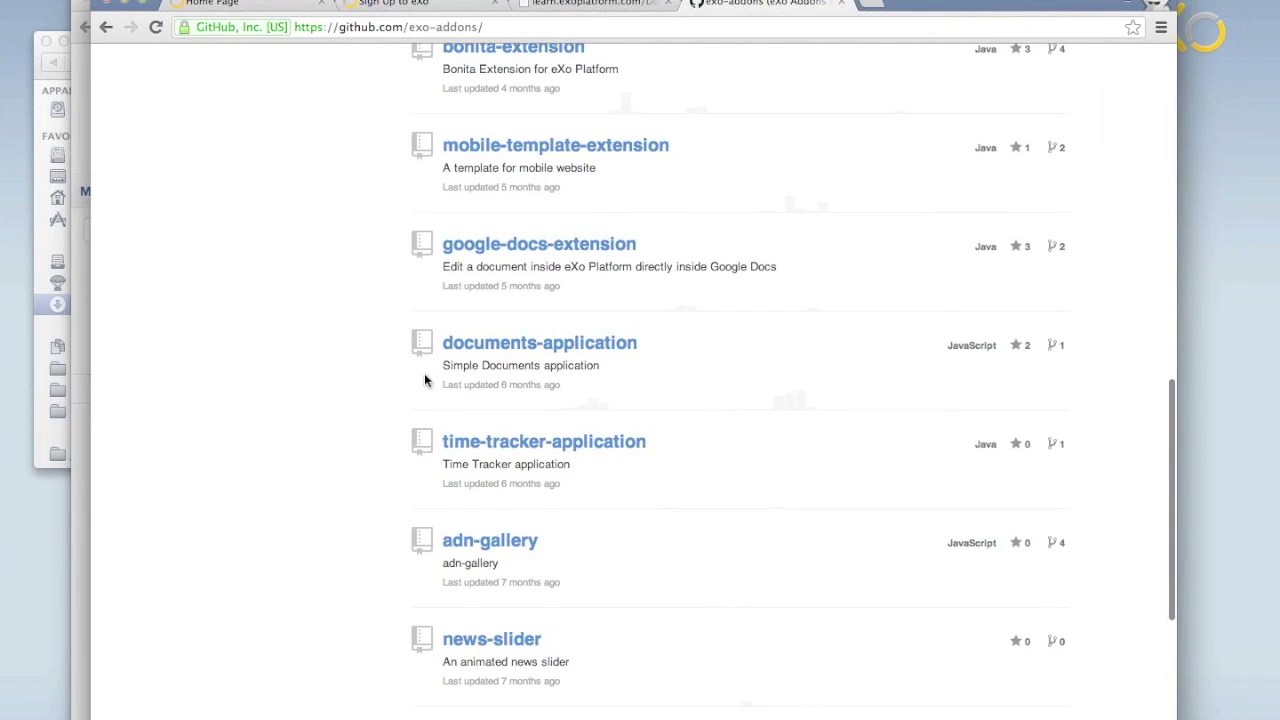
{"action": "scroll", "coordinate": [424, 373], "scroll_direction": "up", "scroll_amount": 5}
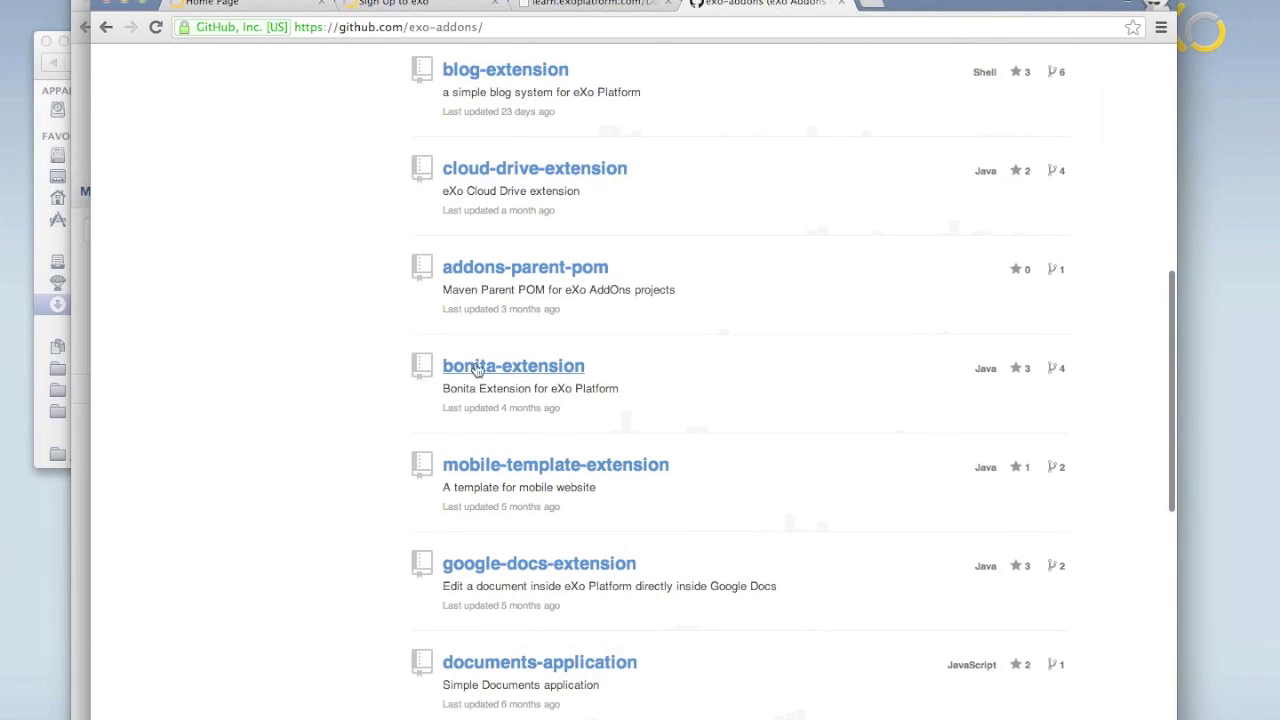
{"action": "scroll", "coordinate": [448, 350], "scroll_direction": "up", "scroll_amount": 3}
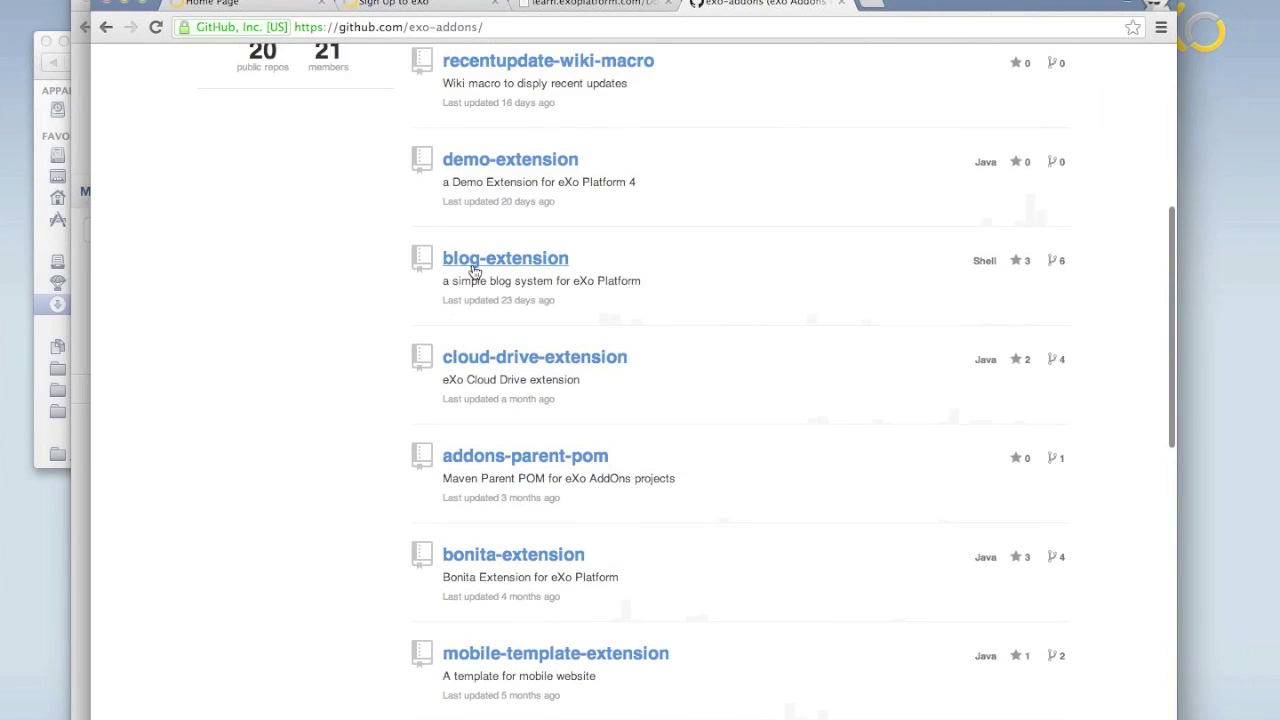
{"action": "scroll", "coordinate": [475, 262], "scroll_direction": "up", "scroll_amount": 6}
{"action": "scroll", "coordinate": [489, 140], "scroll_direction": "up", "scroll_amount": 2}
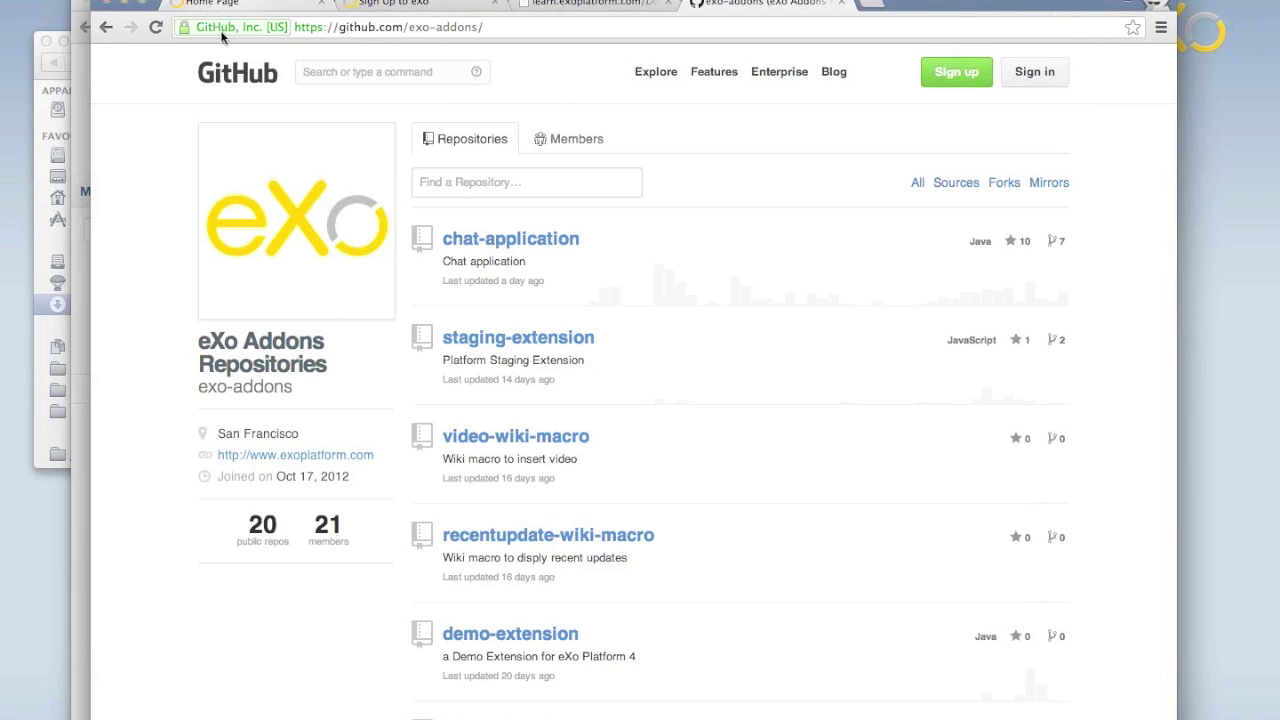
{"action": "key", "text": "ctrl+Up"}
Check the server log in Terminal, then reload the eXo Home Page tab in Chrome.
{"action": "left_click", "coordinate": [290, 540]}
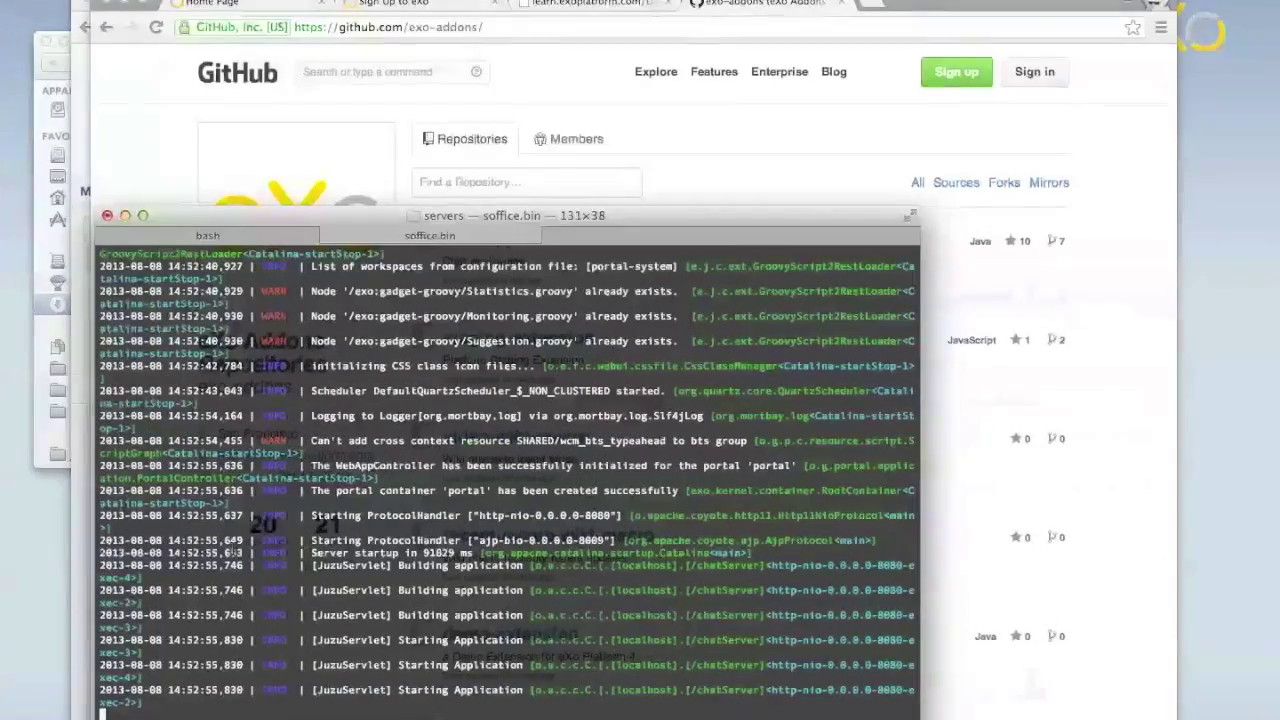
{"action": "key", "text": "ctrl+Up"}
{"action": "key", "text": "ctrl+Up"}
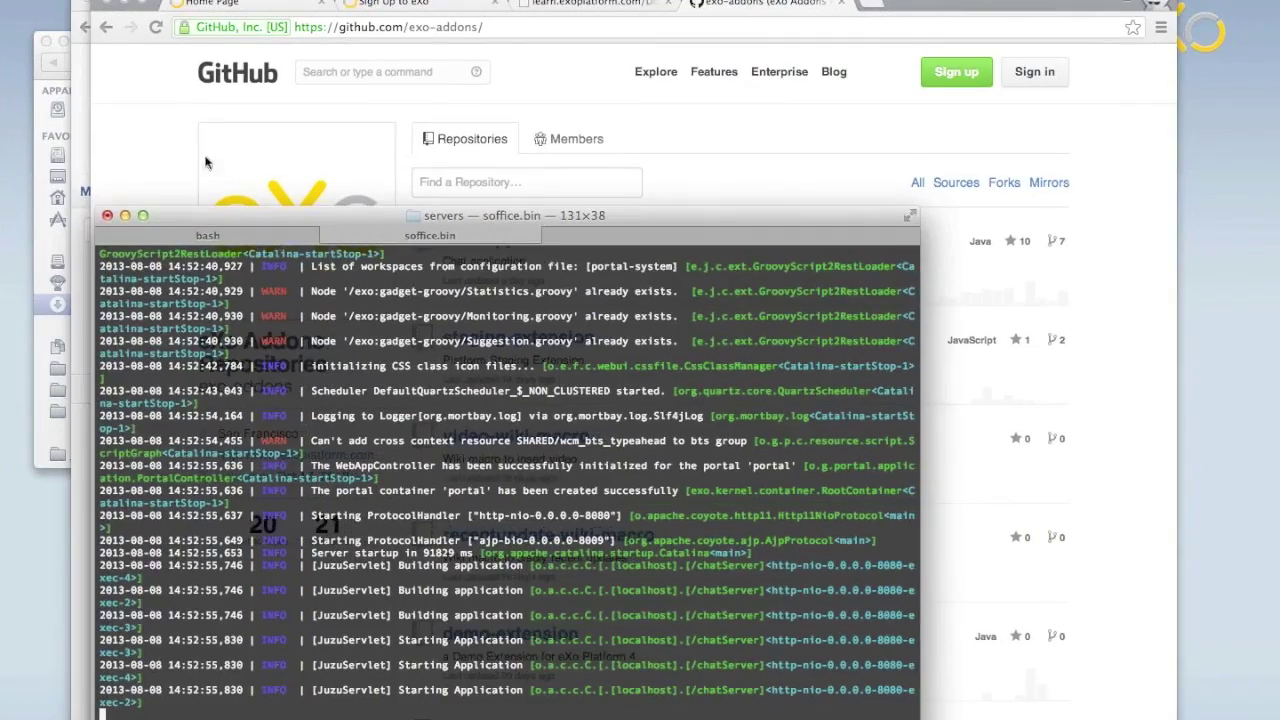
{"action": "left_click", "coordinate": [205, 163]}
{"action": "left_click", "coordinate": [290, 10]}
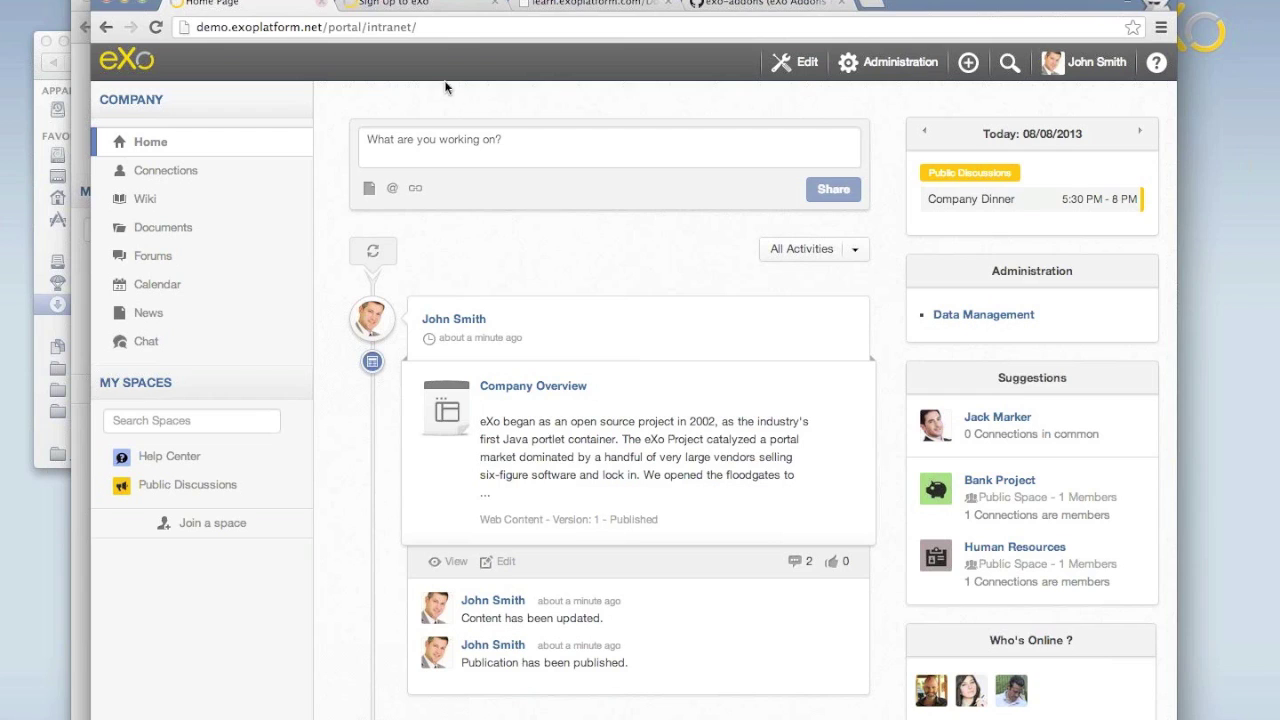
{"action": "key", "text": "super+r"}
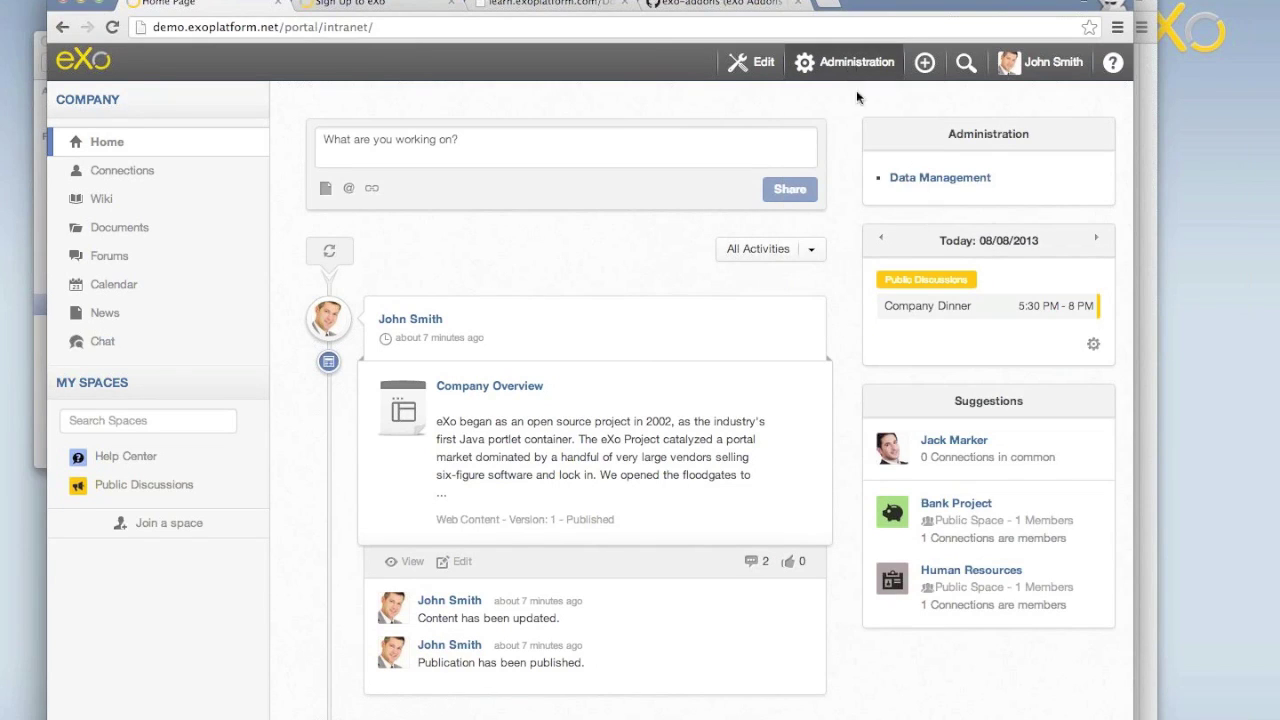
{"action": "mouse_move", "coordinate": [743, 68]}
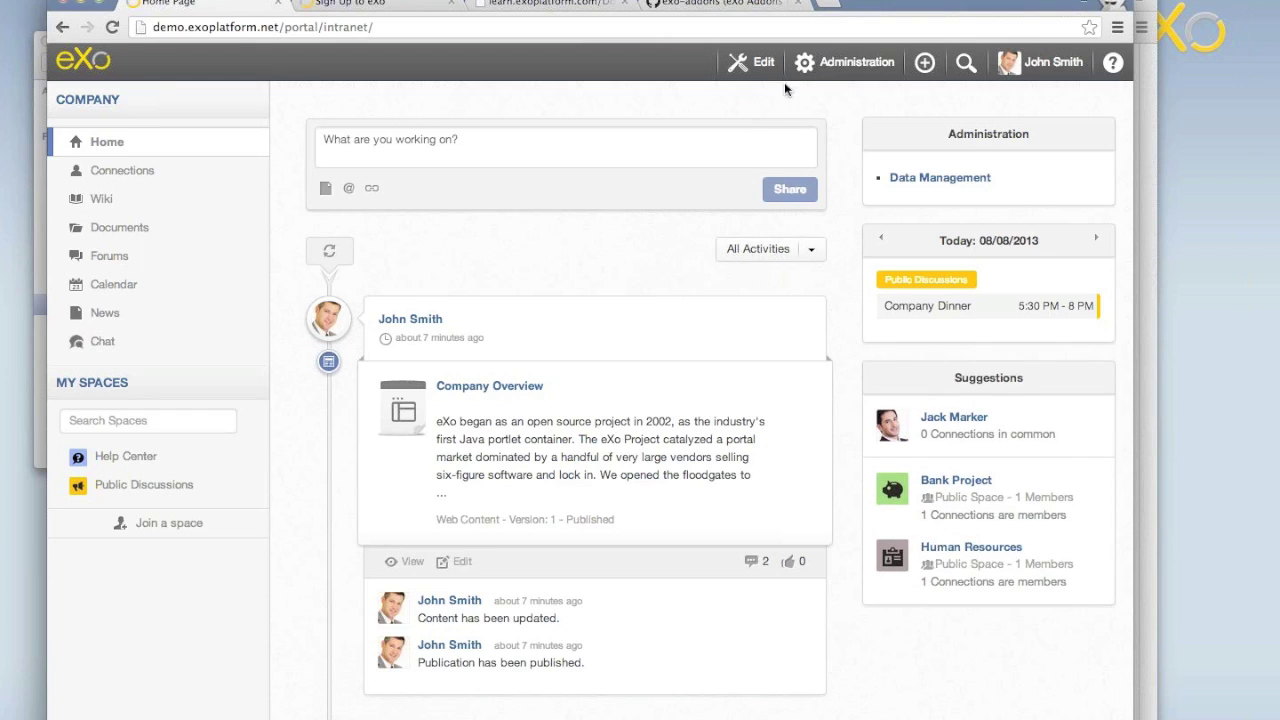
Delete the Calendar Portlet from the home layout's right column and finish editing.
{"action": "mouse_move", "coordinate": [790, 176]}
{"action": "mouse_move", "coordinate": [800, 150]}
{"action": "left_click", "coordinate": [905, 154]}
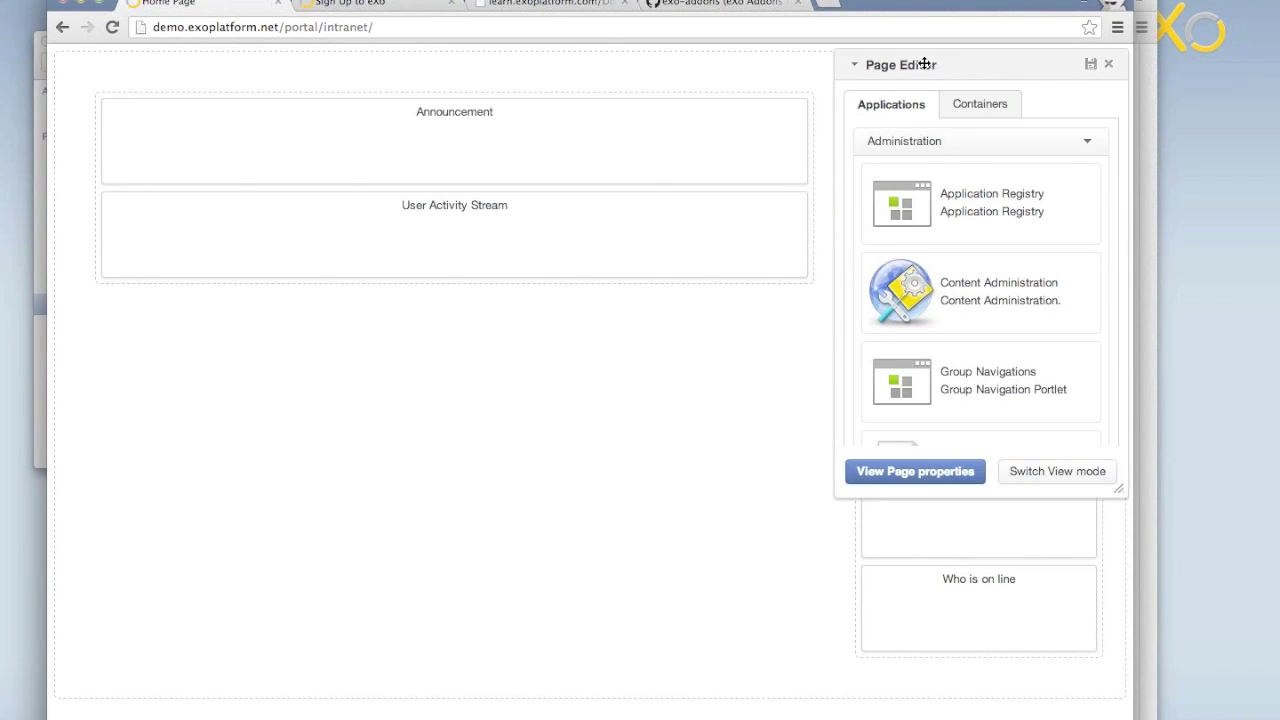
{"action": "left_click_drag", "start_coordinate": [925, 63], "coordinate": [550, 134]}
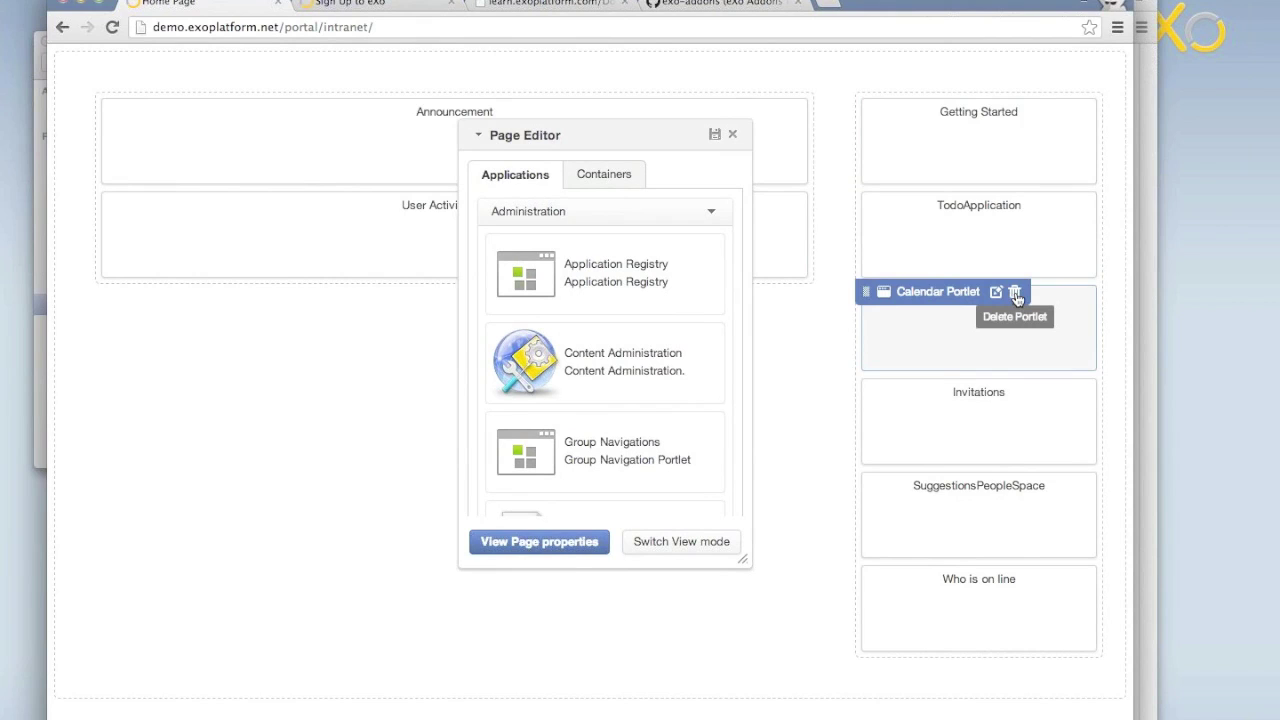
{"action": "left_click", "coordinate": [1015, 293]}
{"action": "left_click", "coordinate": [766, 251]}
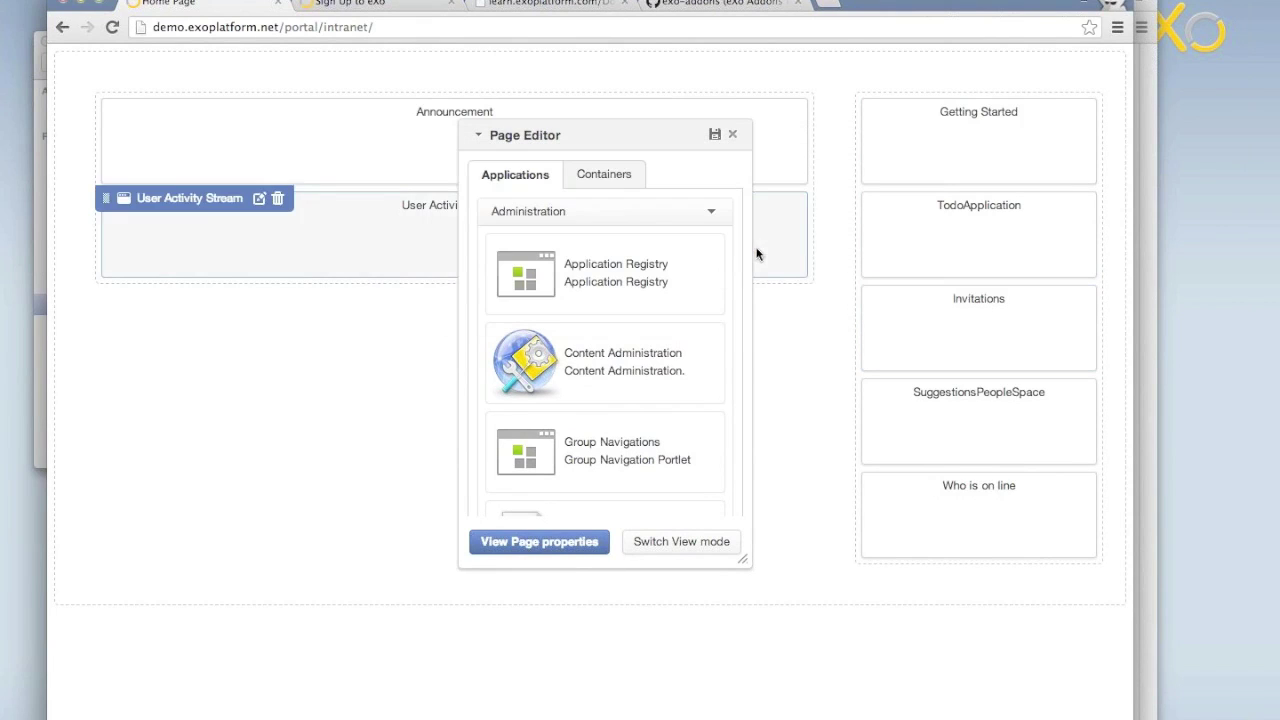
{"action": "left_click", "coordinate": [714, 135]}
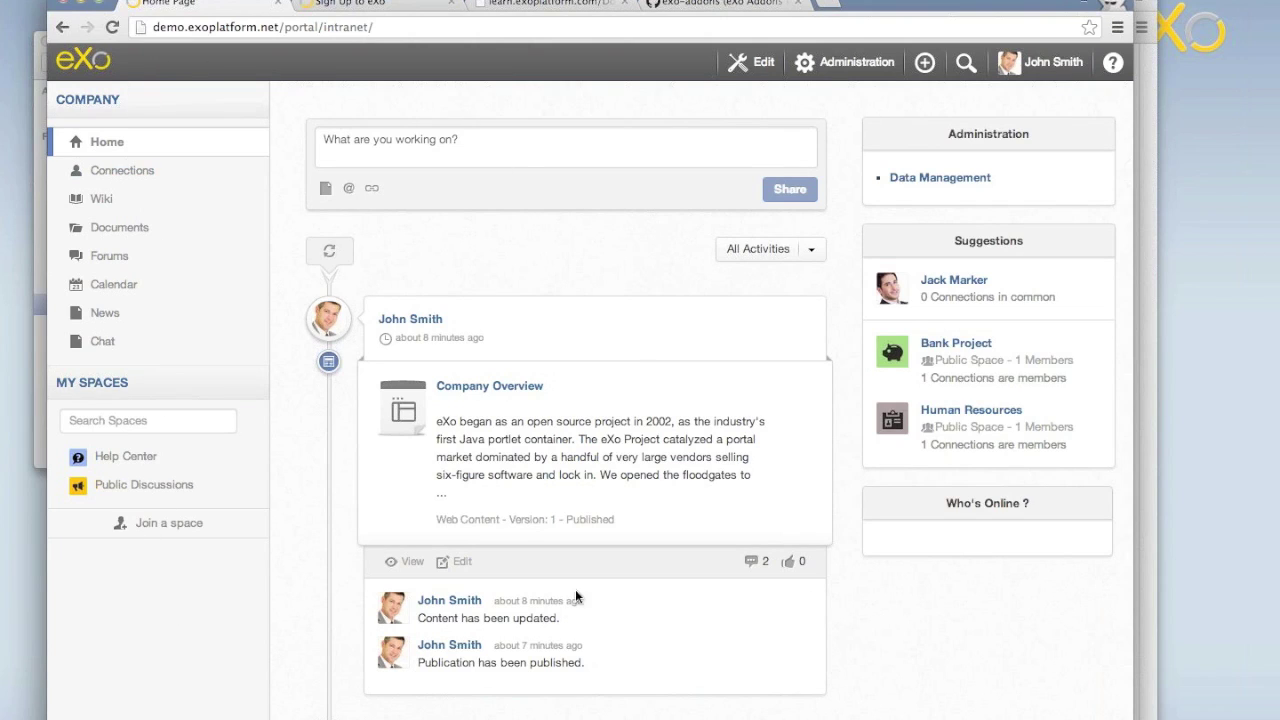
In the site layout editor, drag UISpaceNavigationPortlet to the second slot under the breadcrumbs and save.
{"action": "left_click", "coordinate": [753, 72]}
{"action": "mouse_move", "coordinate": [750, 150]}
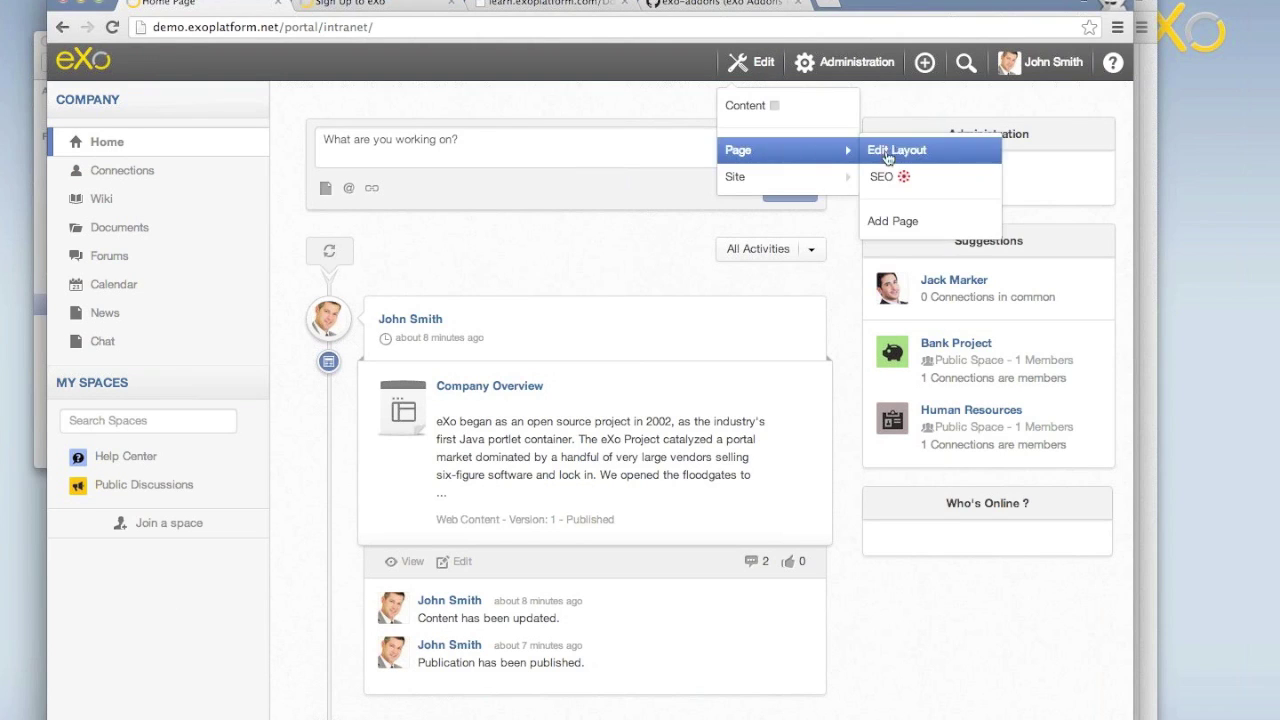
{"action": "mouse_move", "coordinate": [786, 177]}
{"action": "left_click", "coordinate": [886, 178]}
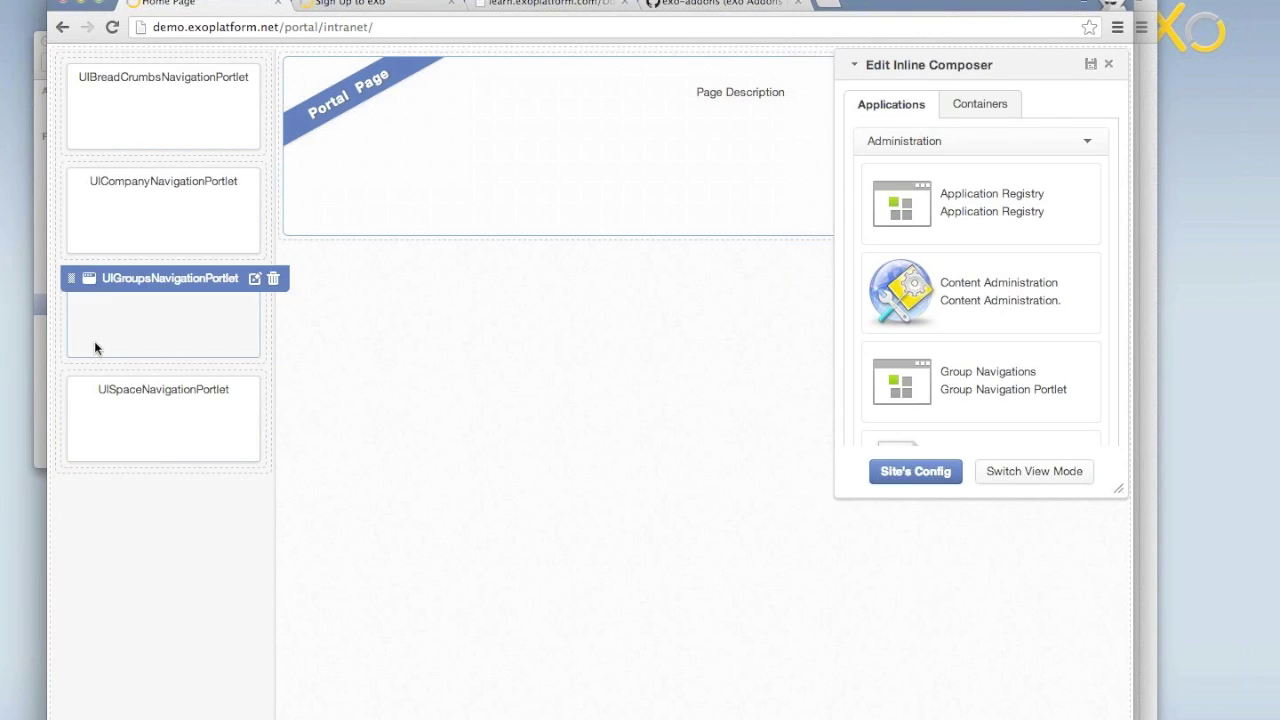
{"action": "left_click_drag", "start_coordinate": [69, 381], "coordinate": [77, 181]}
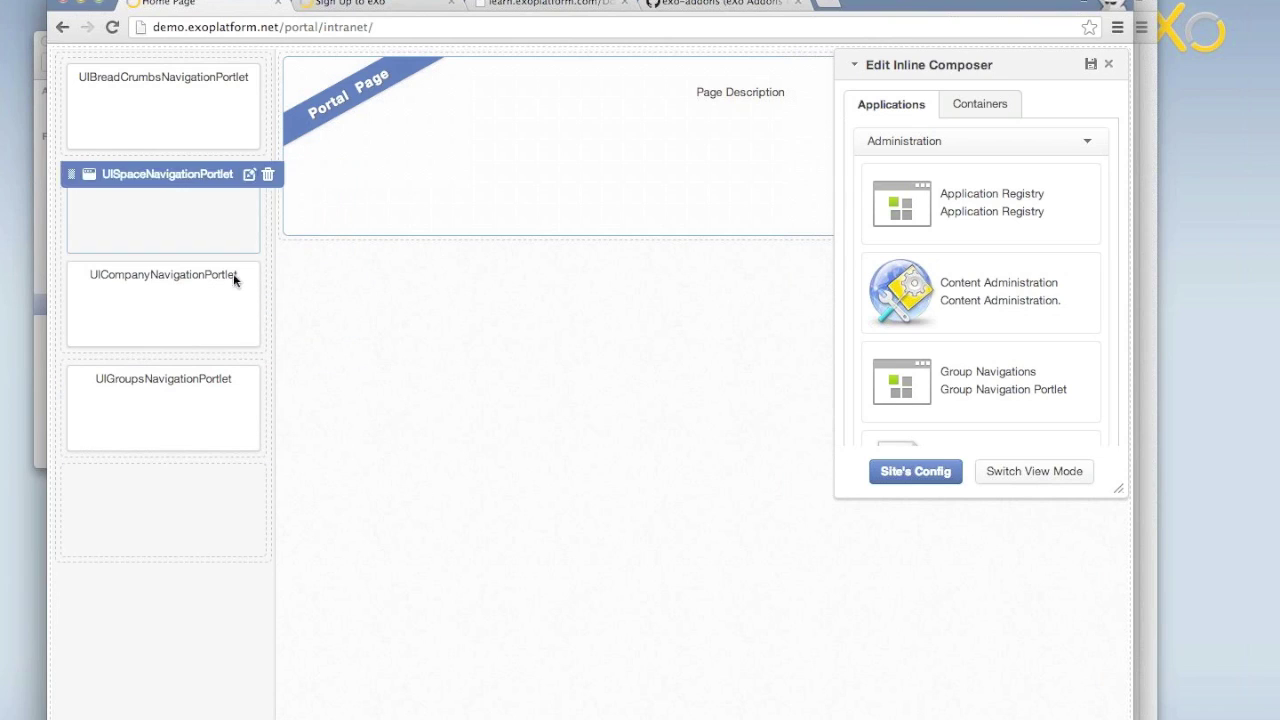
{"action": "left_click", "coordinate": [1091, 66]}
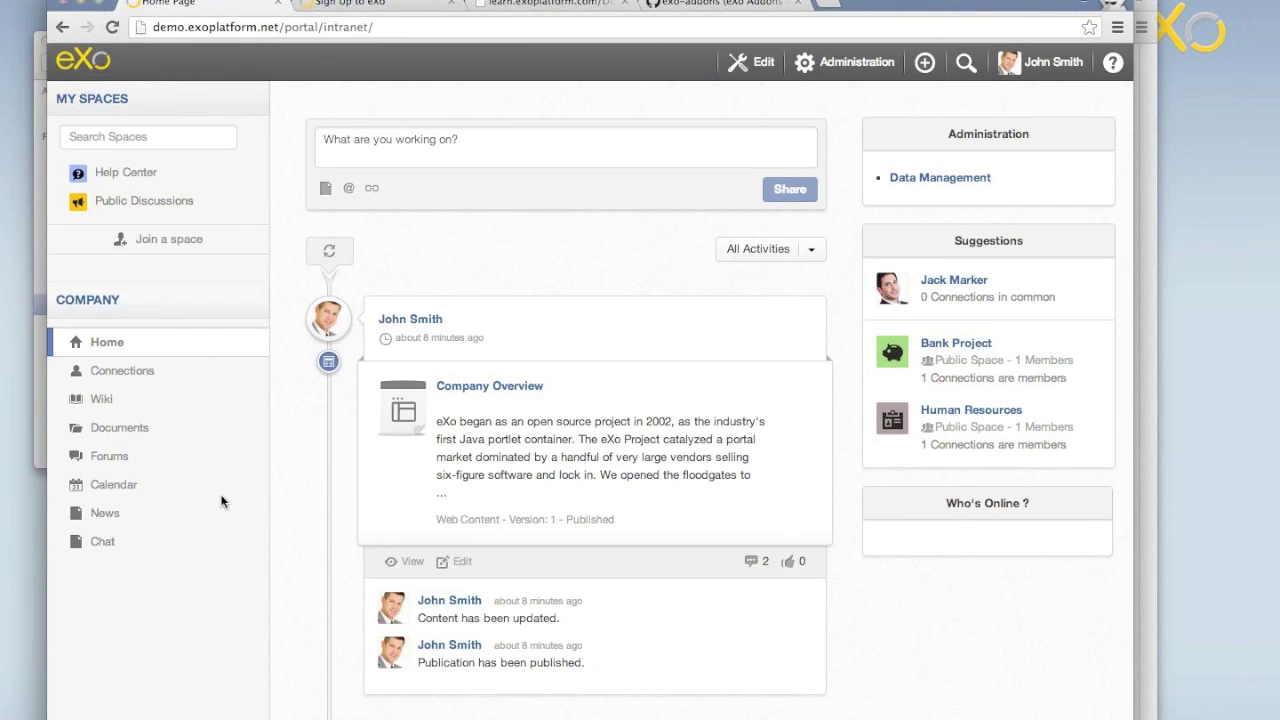
Go to the Connections contacts directory from the Company section of the left sidebar.
{"action": "left_click", "coordinate": [119, 376]}
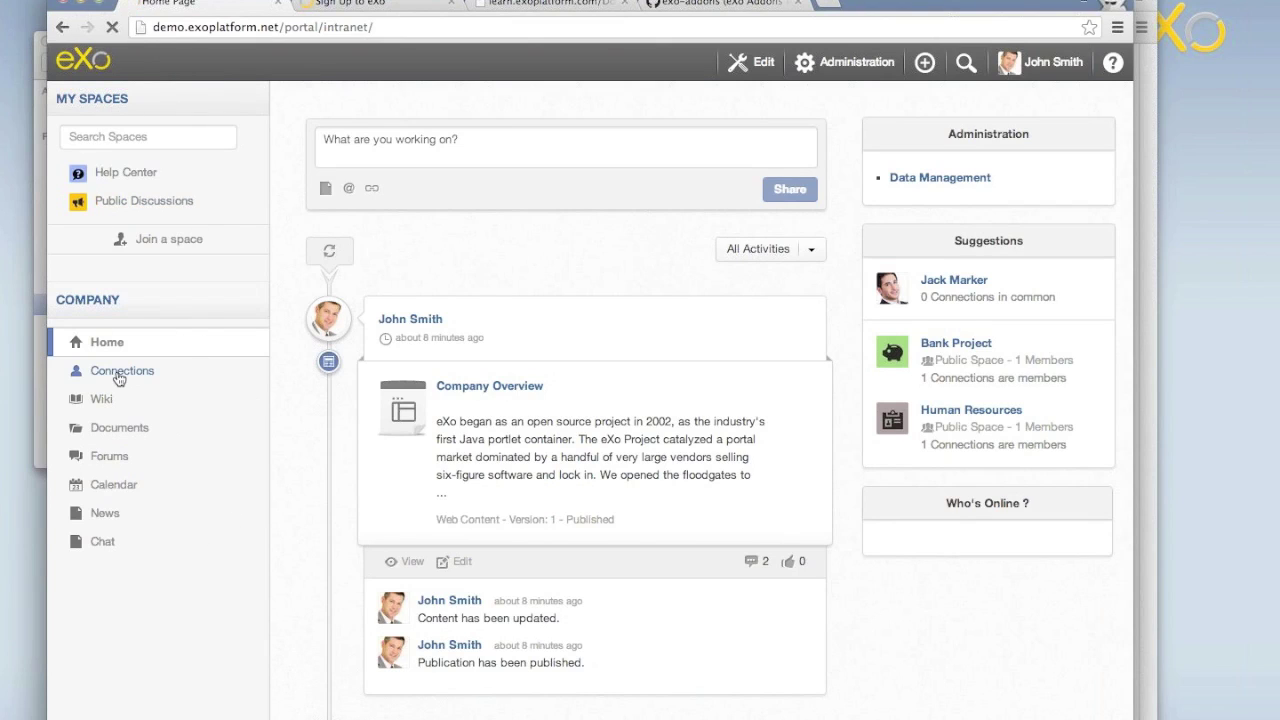
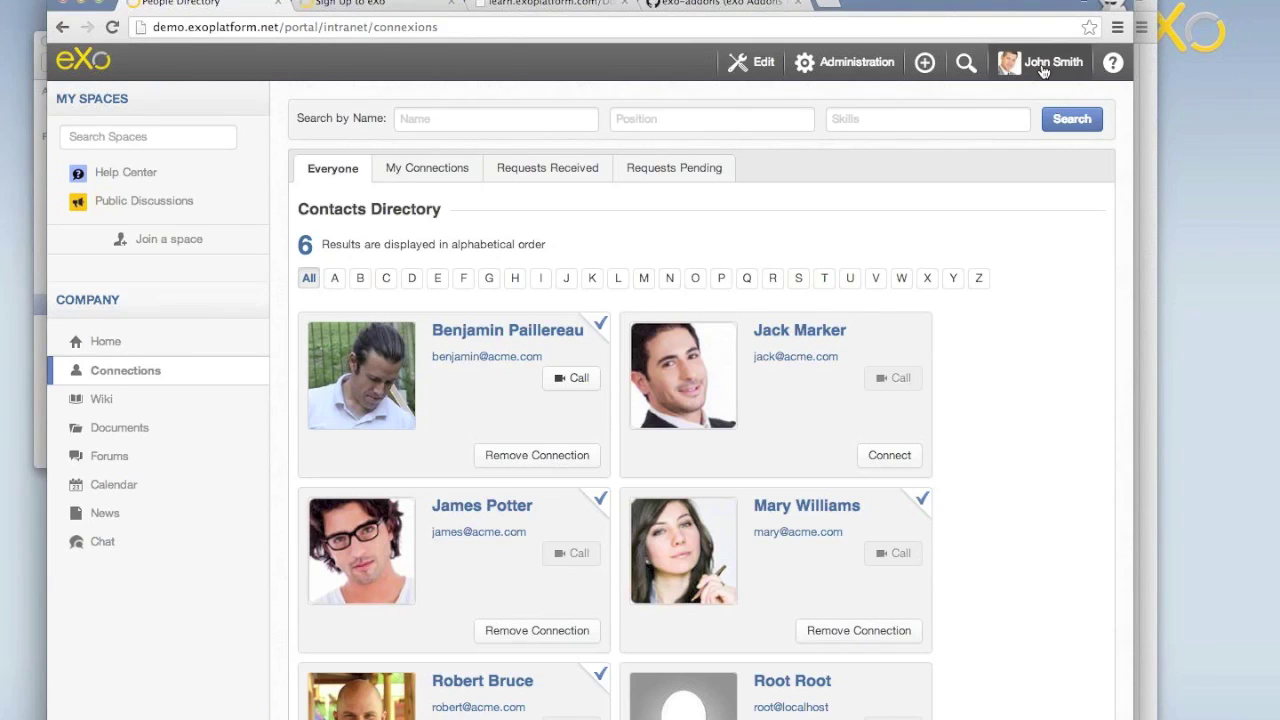
Go to Administration > Portal > Sites and choose Add New Site to open Portal Settings.
{"action": "left_click", "coordinate": [845, 62]}
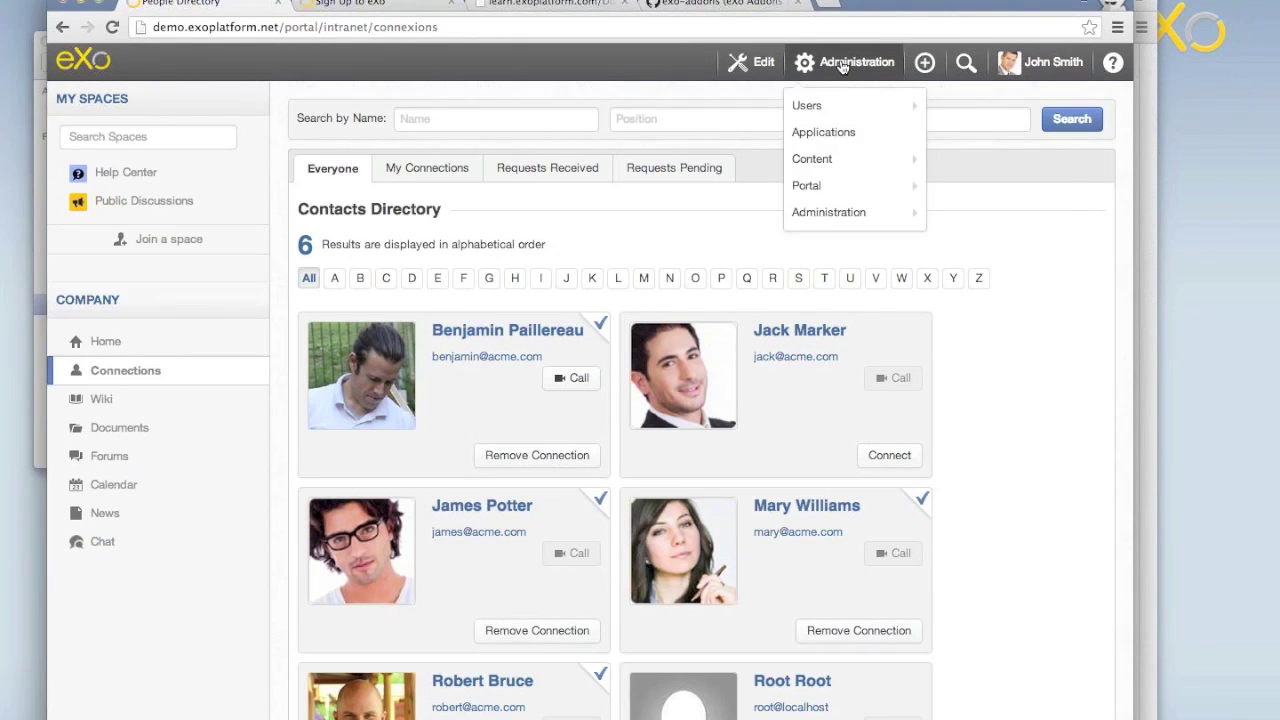
{"action": "mouse_move", "coordinate": [836, 174]}
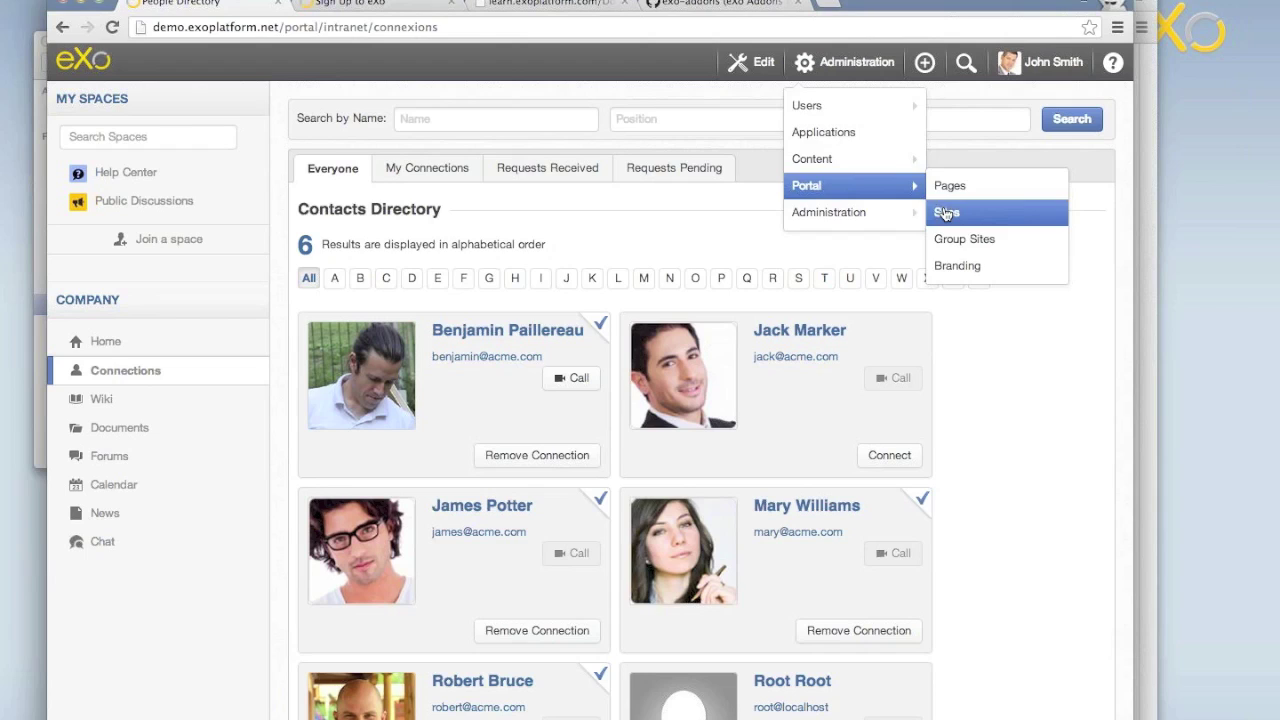
{"action": "left_click", "coordinate": [945, 213]}
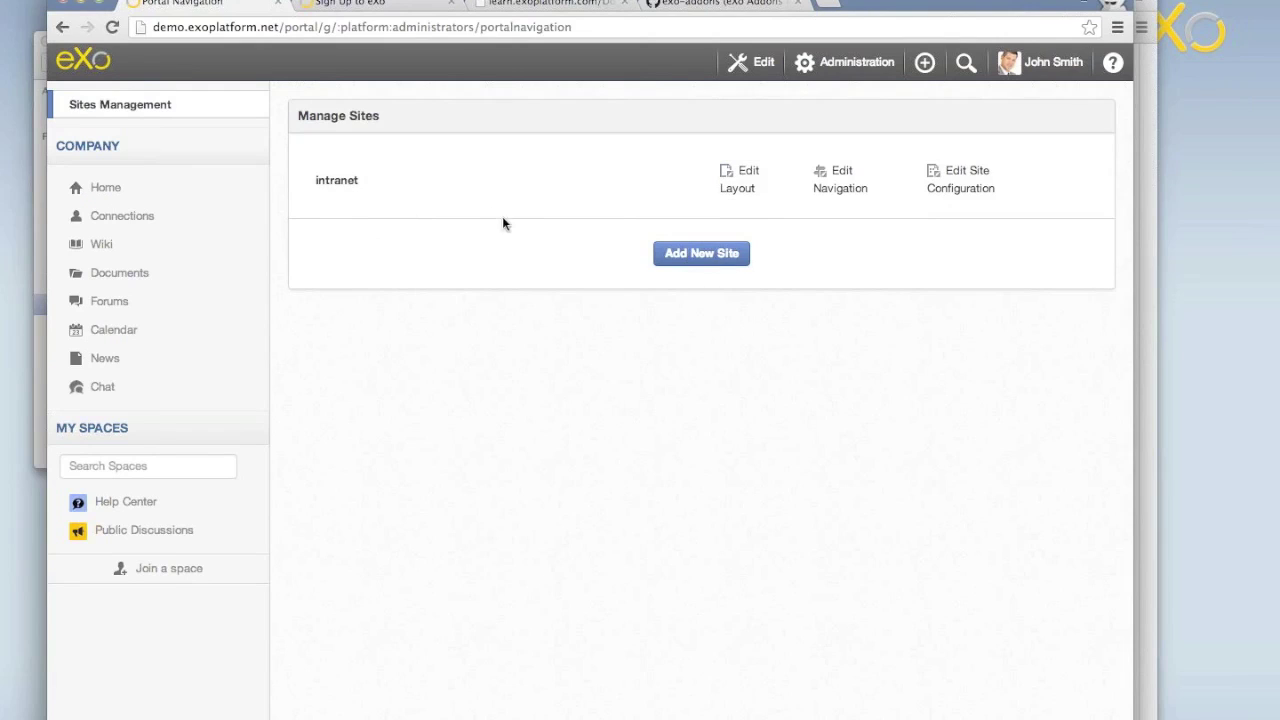
{"action": "left_click", "coordinate": [705, 255]}
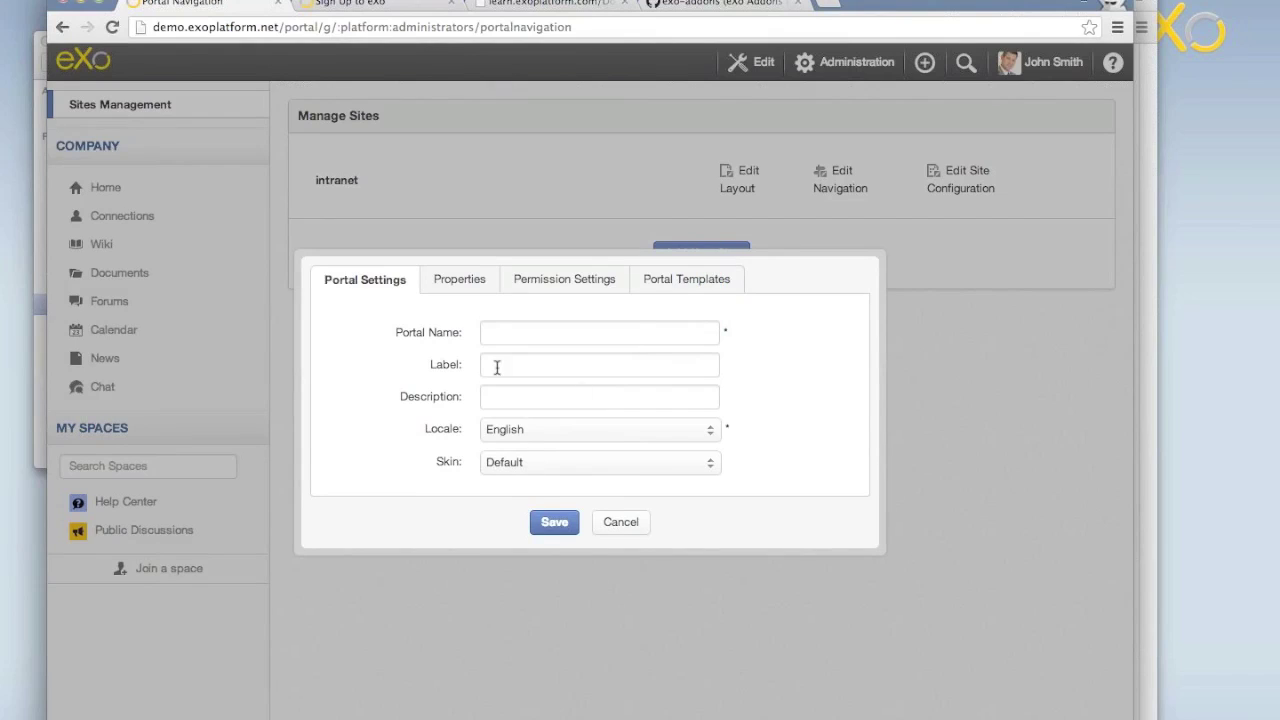
Review the Properties, Permission Settings and Portal Templates tabs, then cancel the new site.
{"action": "left_click", "coordinate": [470, 282]}
{"action": "left_click", "coordinate": [578, 282]}
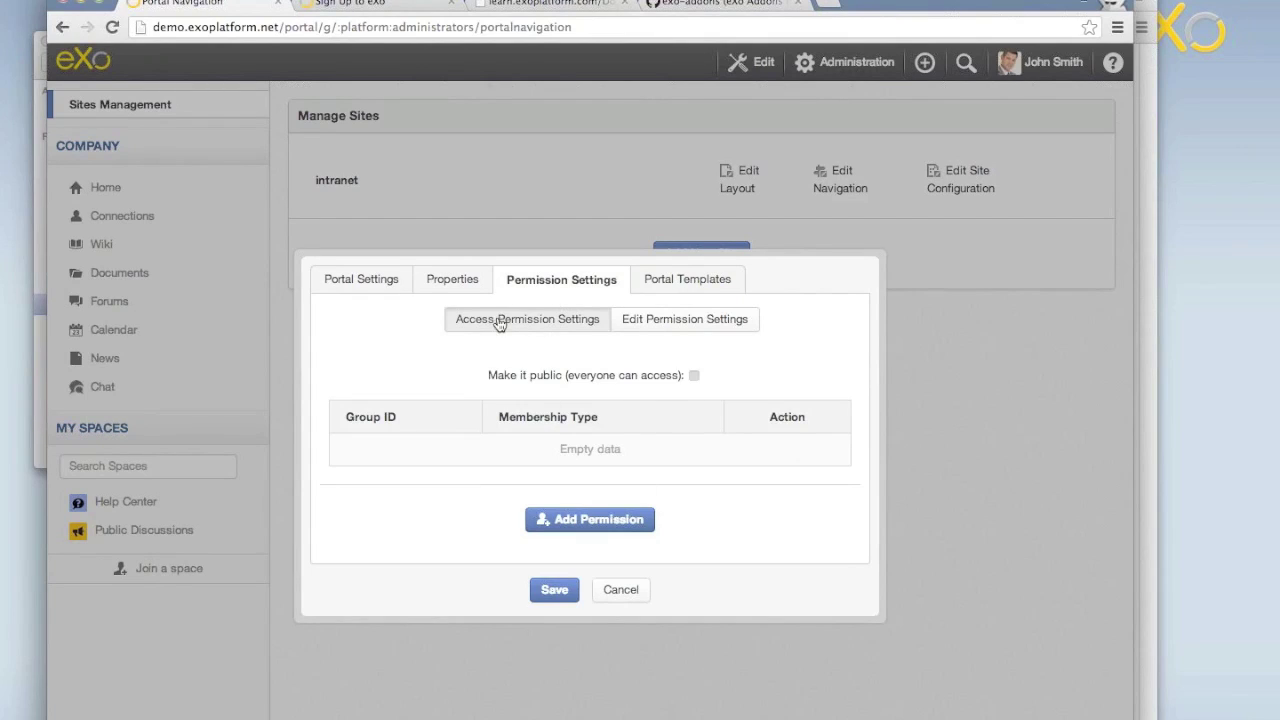
{"action": "left_click", "coordinate": [676, 287]}
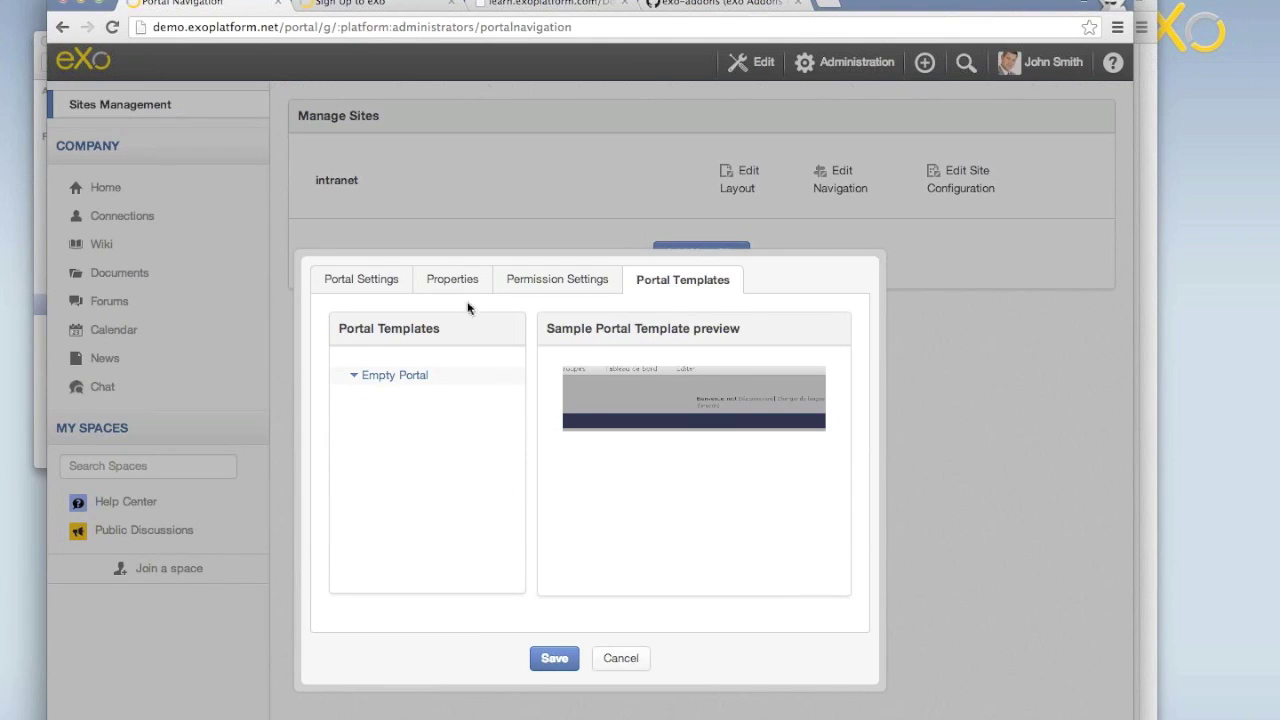
{"action": "left_click", "coordinate": [620, 659]}
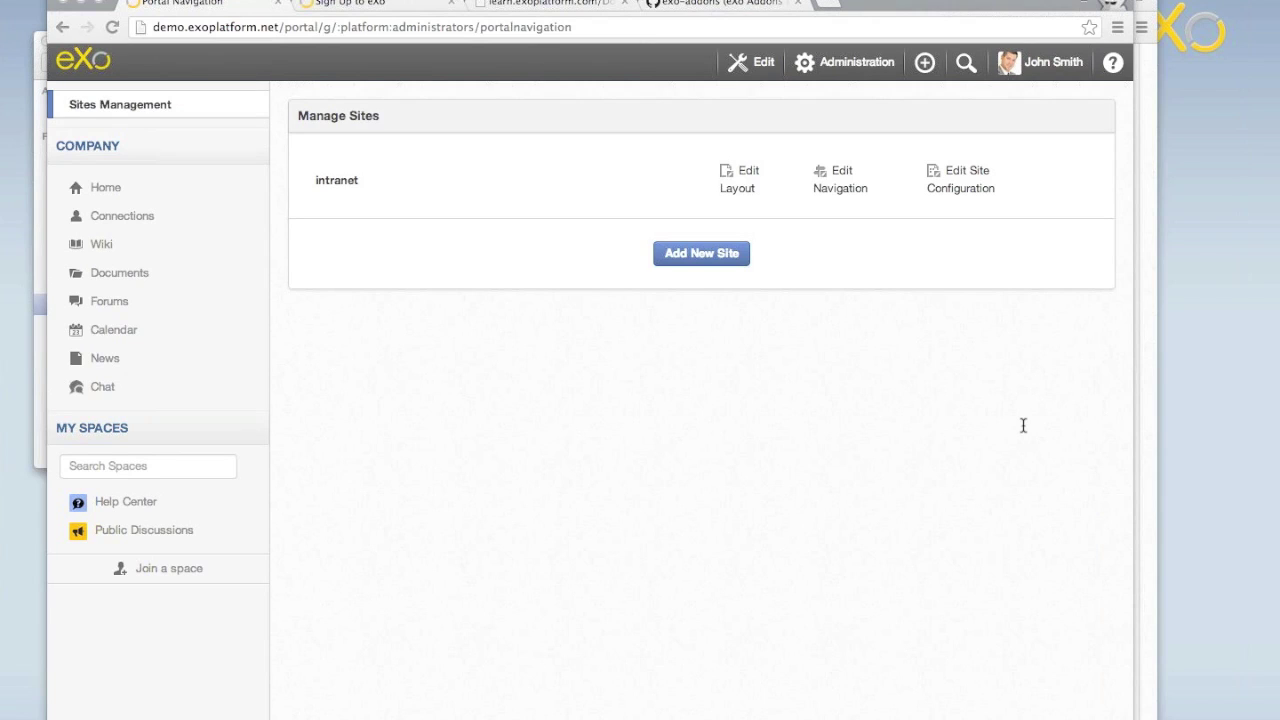
Open the sso-extension repository from the exo-addons GitHub list.
{"action": "left_click", "coordinate": [687, 5]}
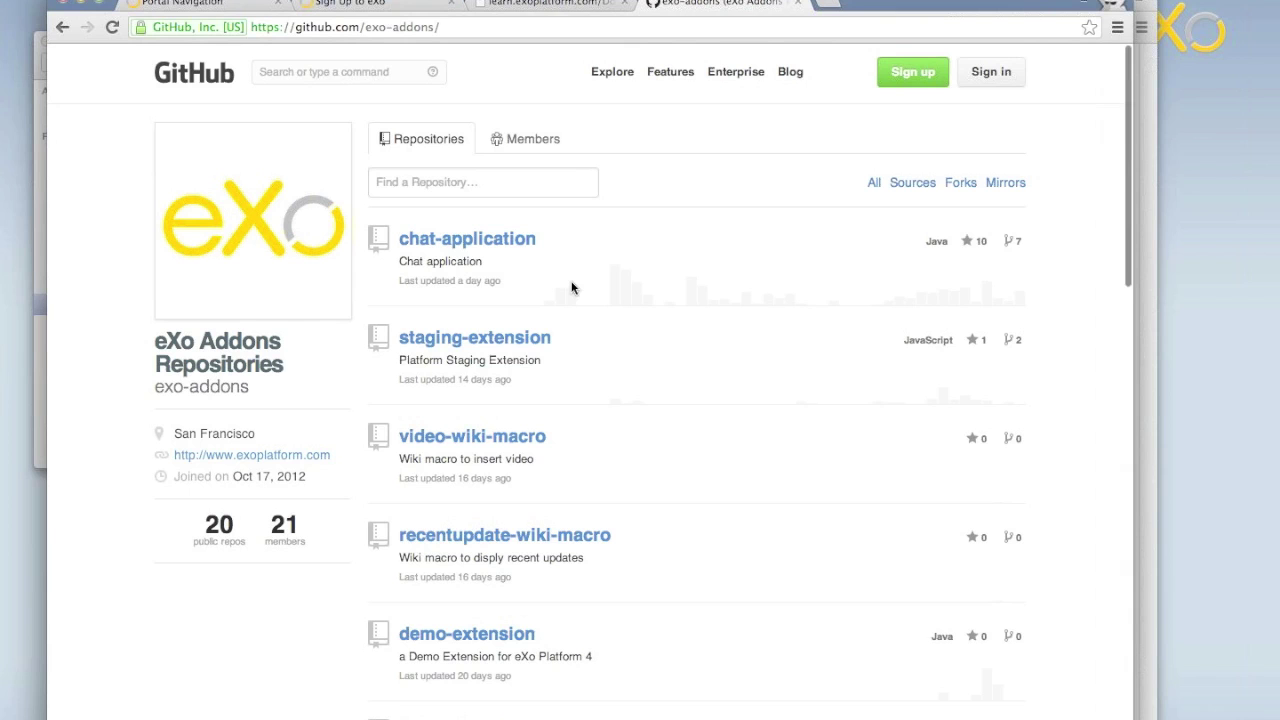
{"action": "scroll", "coordinate": [572, 288], "scroll_direction": "down", "scroll_amount": 15}
{"action": "scroll", "coordinate": [572, 288], "scroll_direction": "down", "scroll_amount": 11}
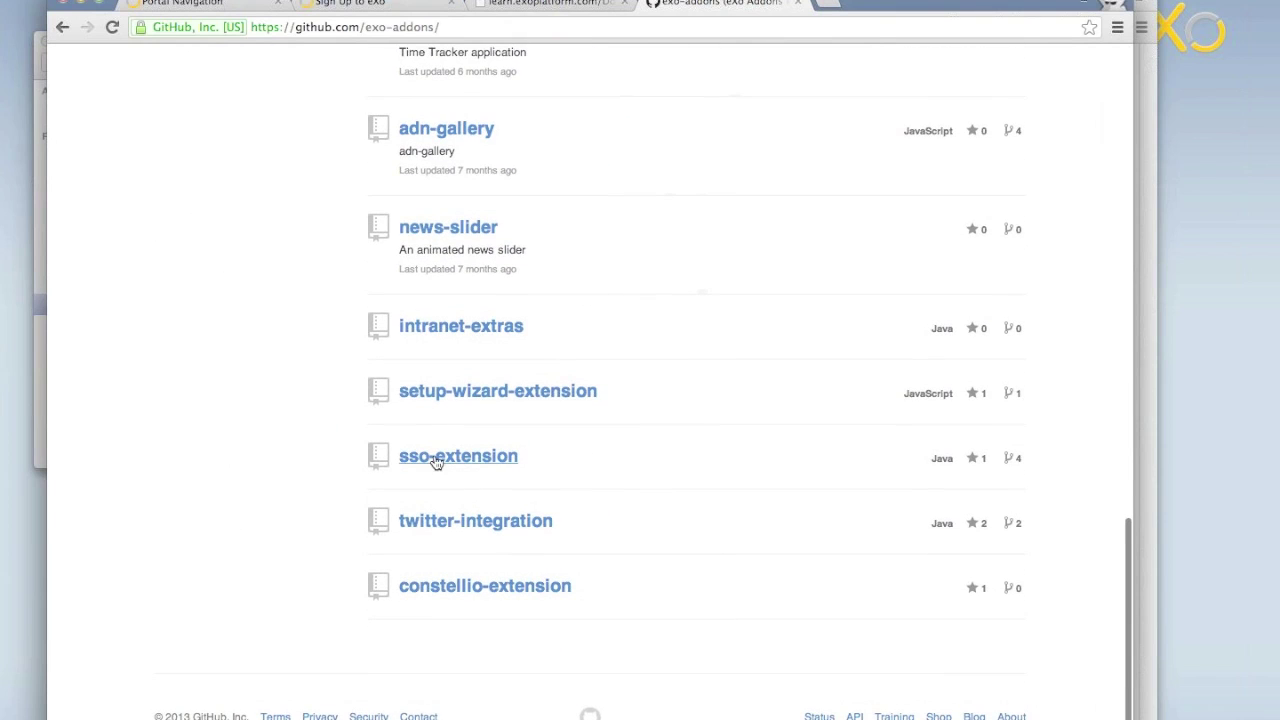
{"action": "left_click", "coordinate": [437, 458]}
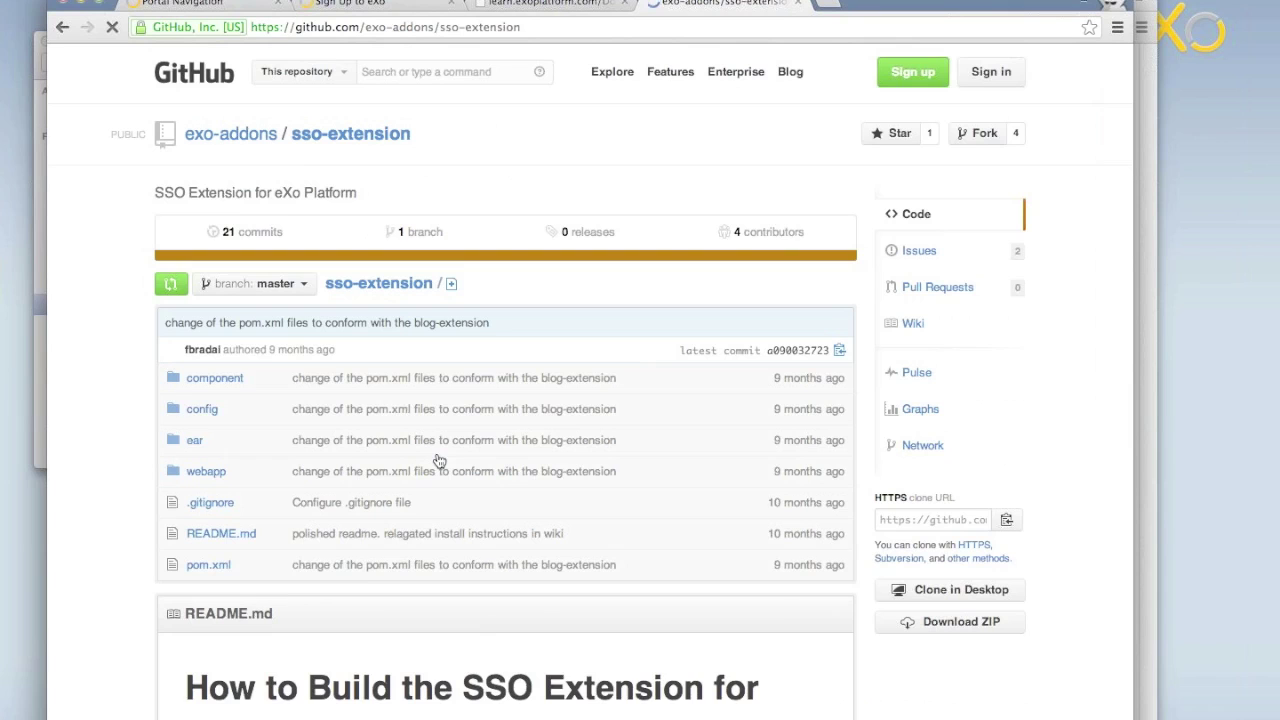
Read the sso-extension README and wiki, then return to the exo-addons organisation page.
{"action": "scroll", "coordinate": [360, 575], "scroll_direction": "down", "scroll_amount": 10}
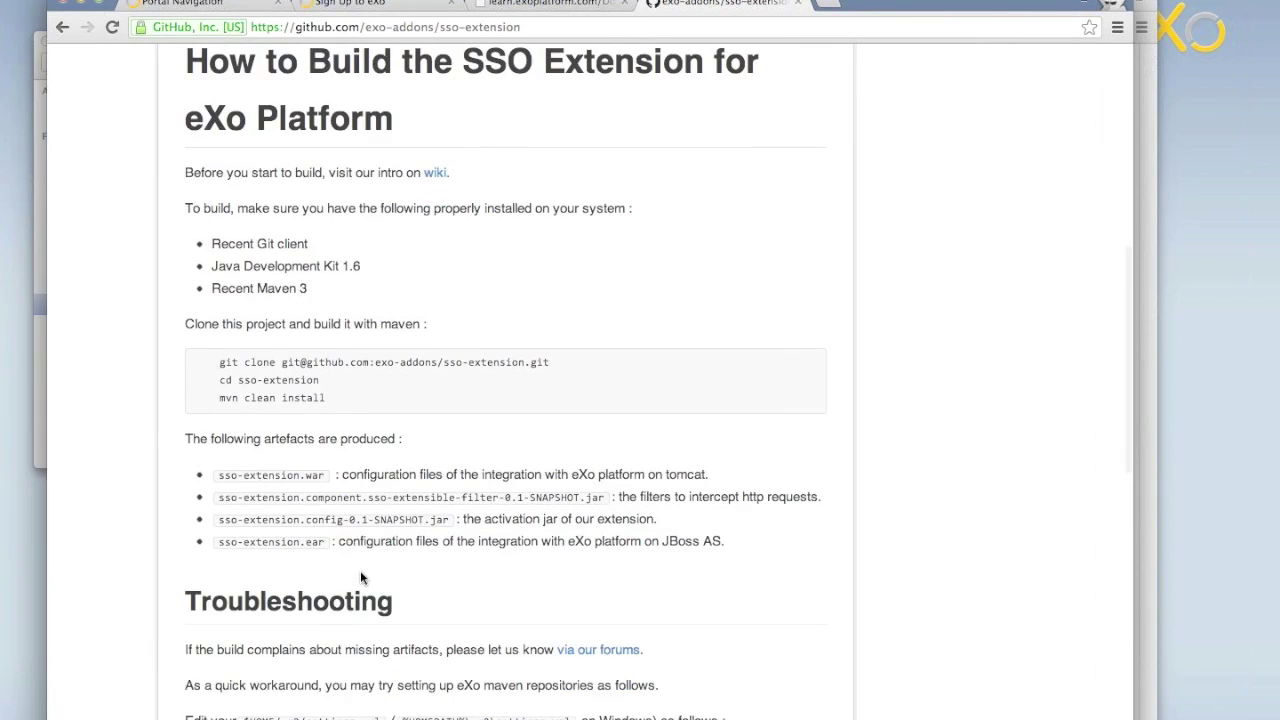
{"action": "scroll", "coordinate": [361, 577], "scroll_direction": "down", "scroll_amount": 5}
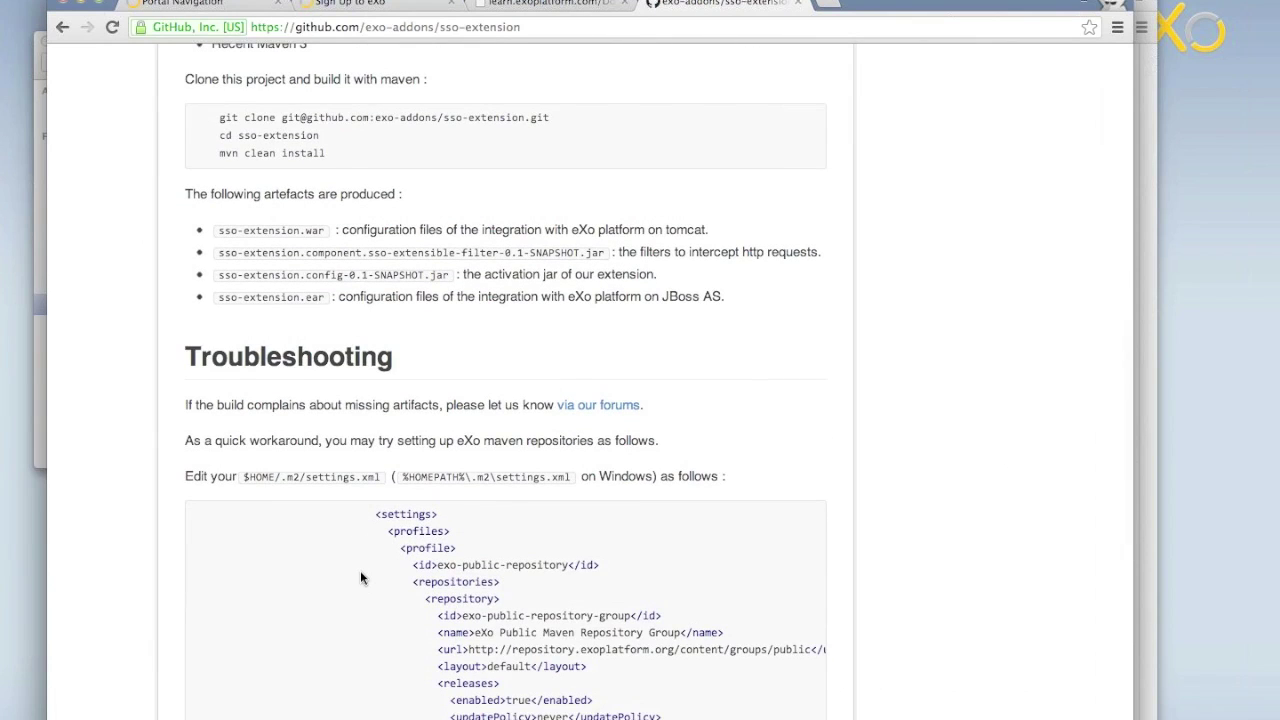
{"action": "scroll", "coordinate": [360, 577], "scroll_direction": "down", "scroll_amount": 10}
{"action": "scroll", "coordinate": [360, 572], "scroll_direction": "up", "scroll_amount": 5}
{"action": "scroll", "coordinate": [361, 572], "scroll_direction": "up", "scroll_amount": 8}
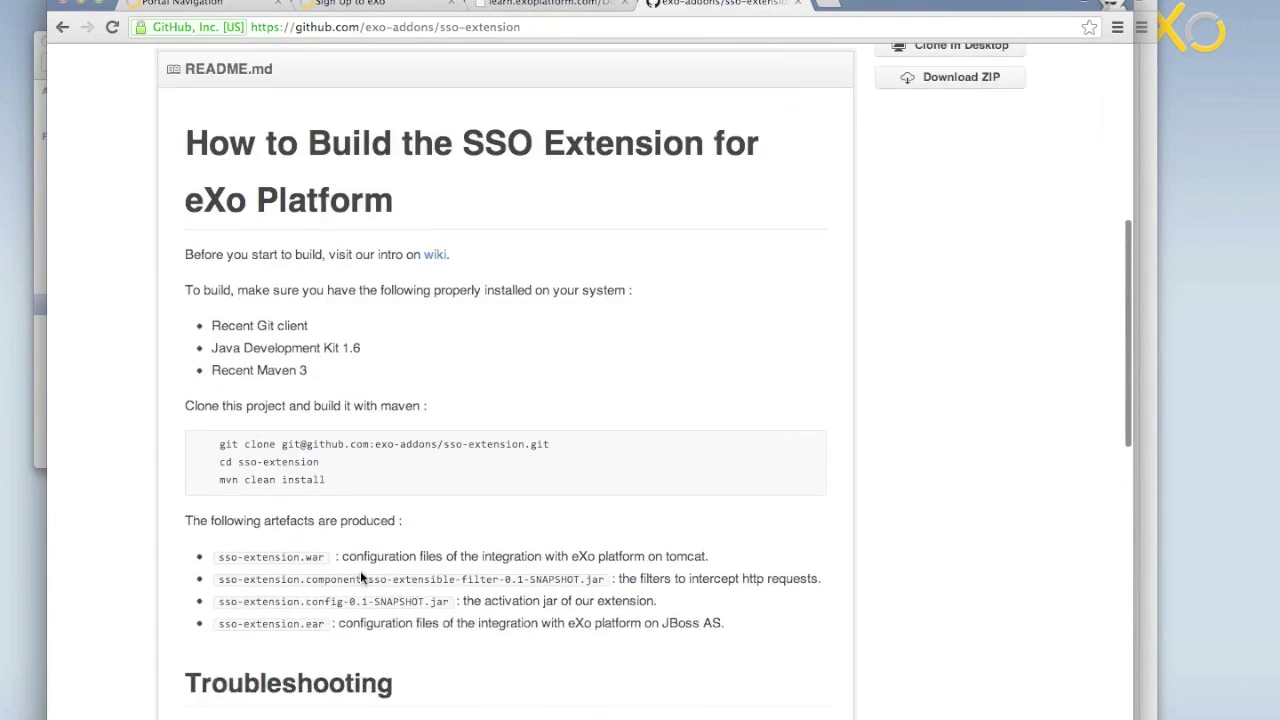
{"action": "scroll", "coordinate": [361, 575], "scroll_direction": "down", "scroll_amount": 2}
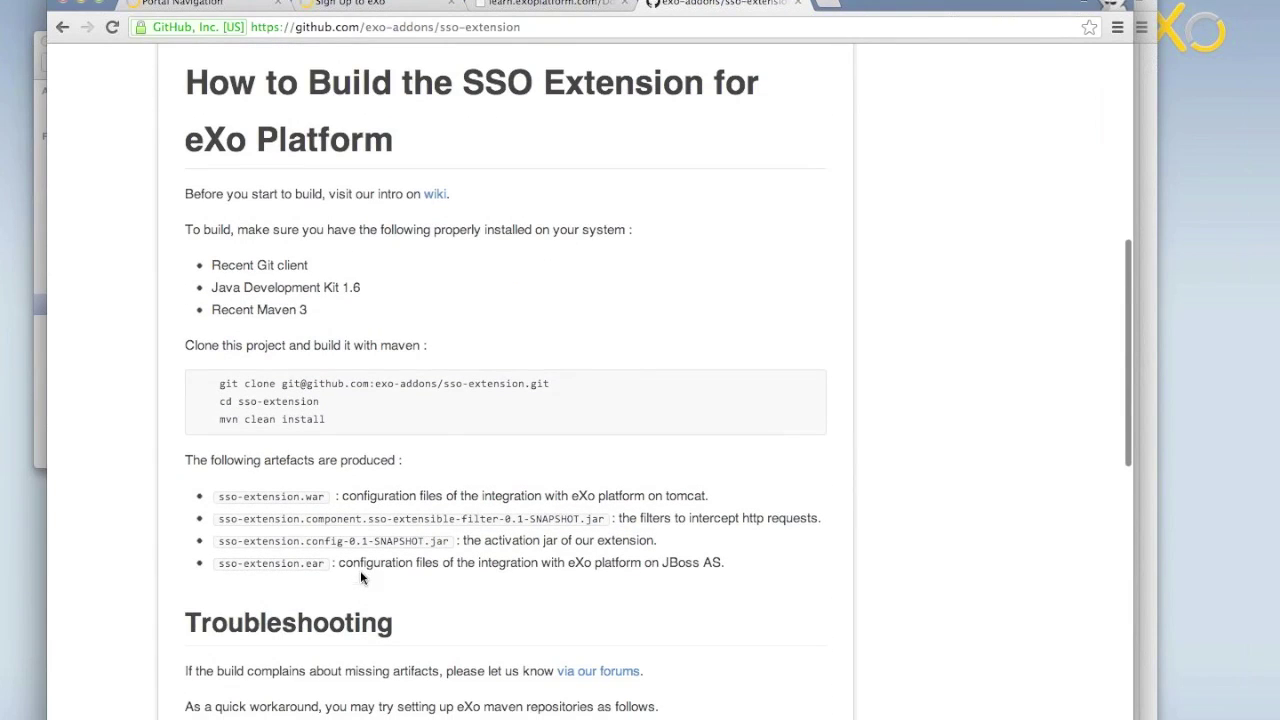
{"action": "left_click", "coordinate": [436, 196]}
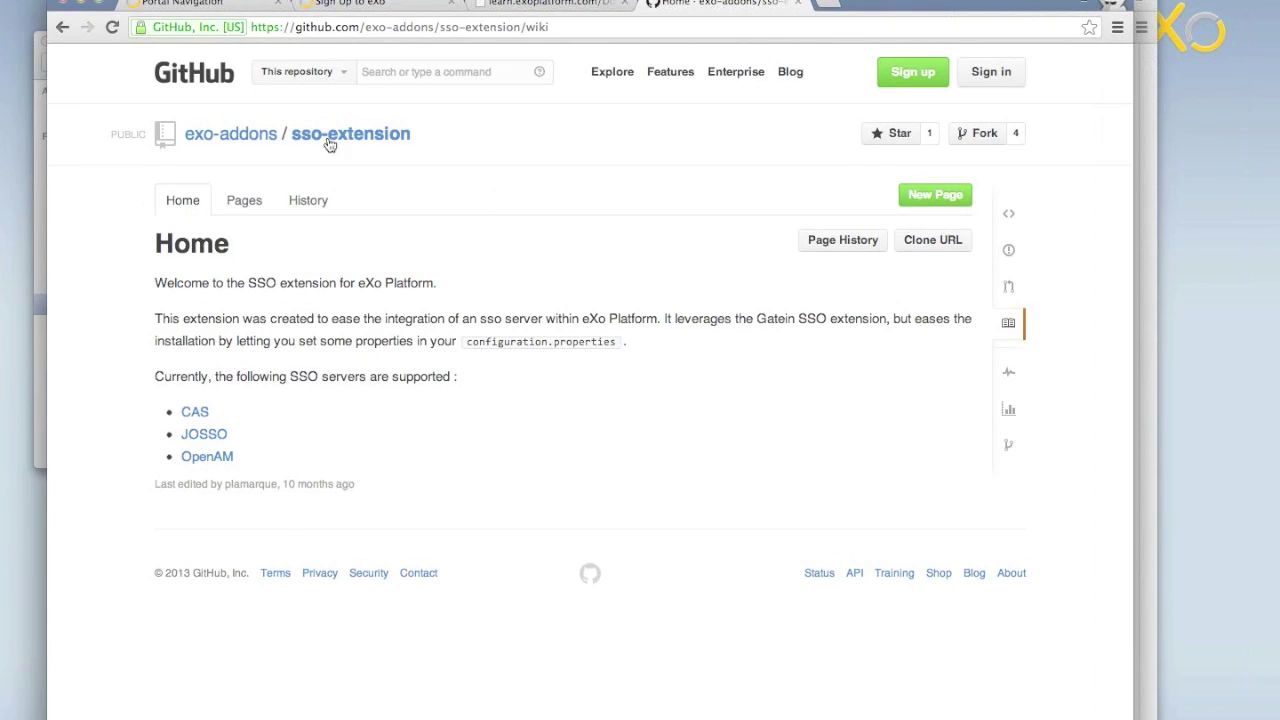
{"action": "left_click", "coordinate": [241, 140]}
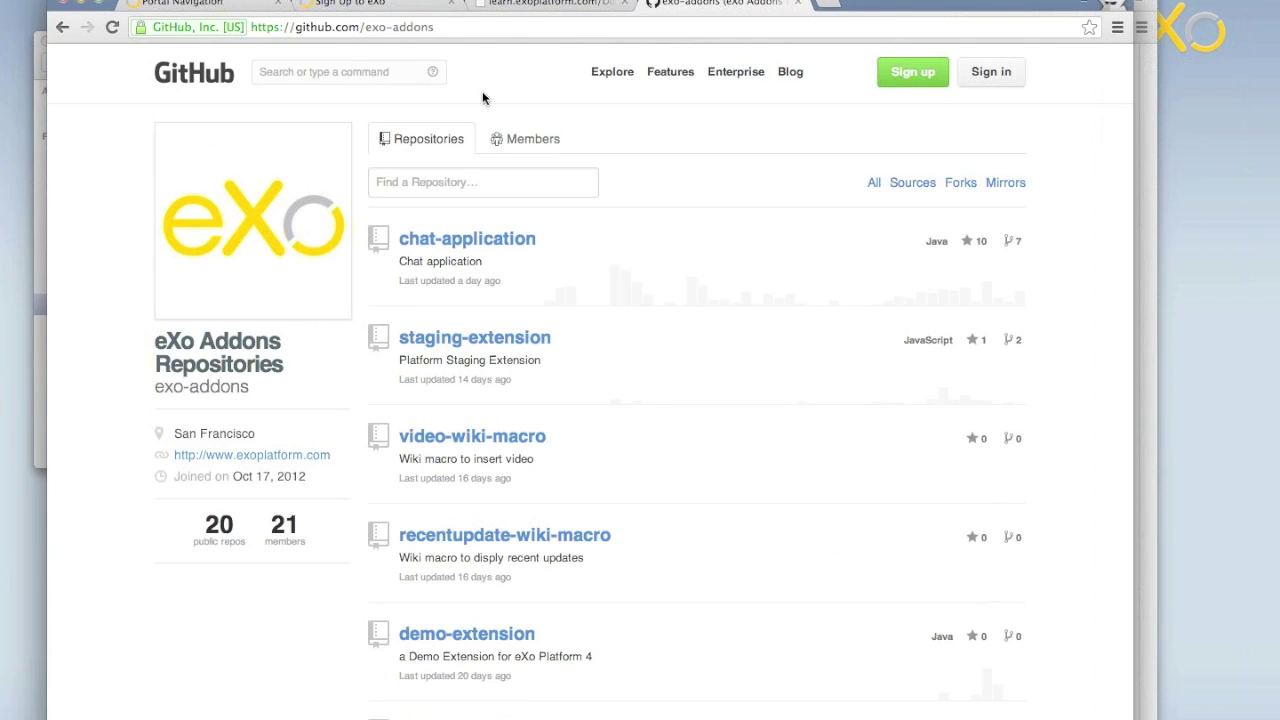
Load community.exoplatform.com in a new browser tab.
{"action": "key", "text": "ctrl+t"}
{"action": "type", "text": "c"}
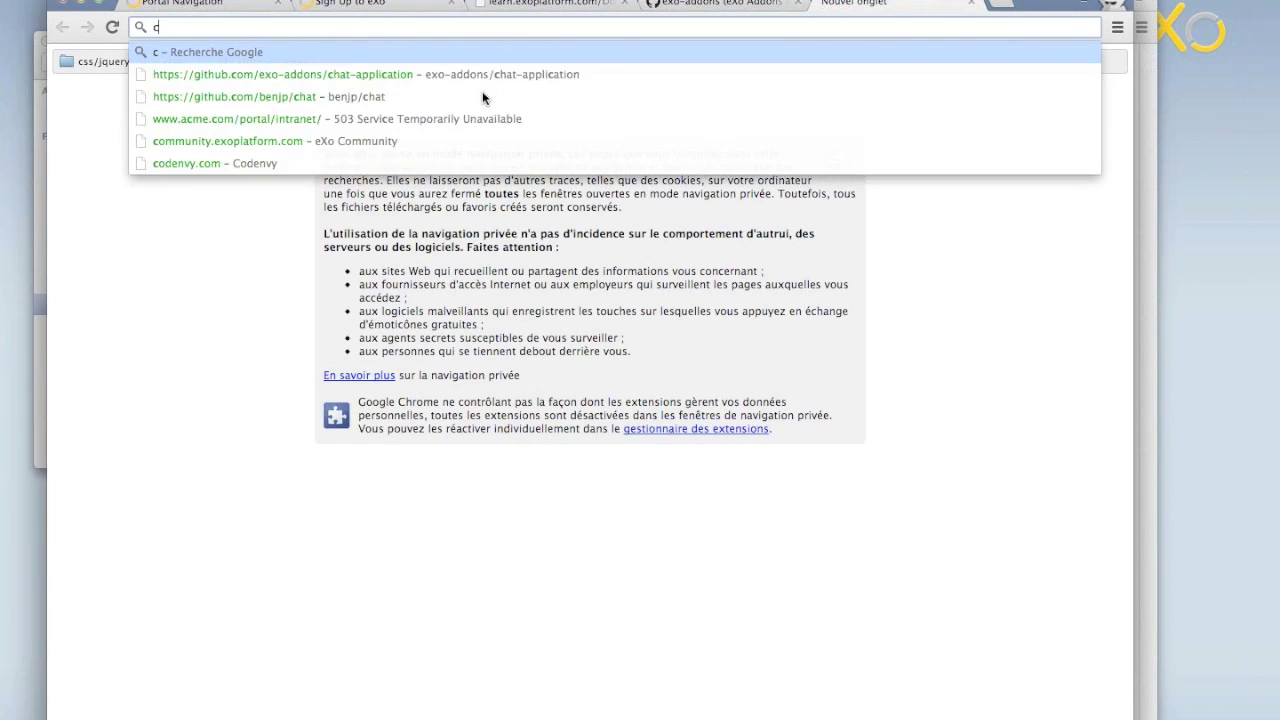
{"action": "type", "text": "omm"}
{"action": "key", "text": "Return"}
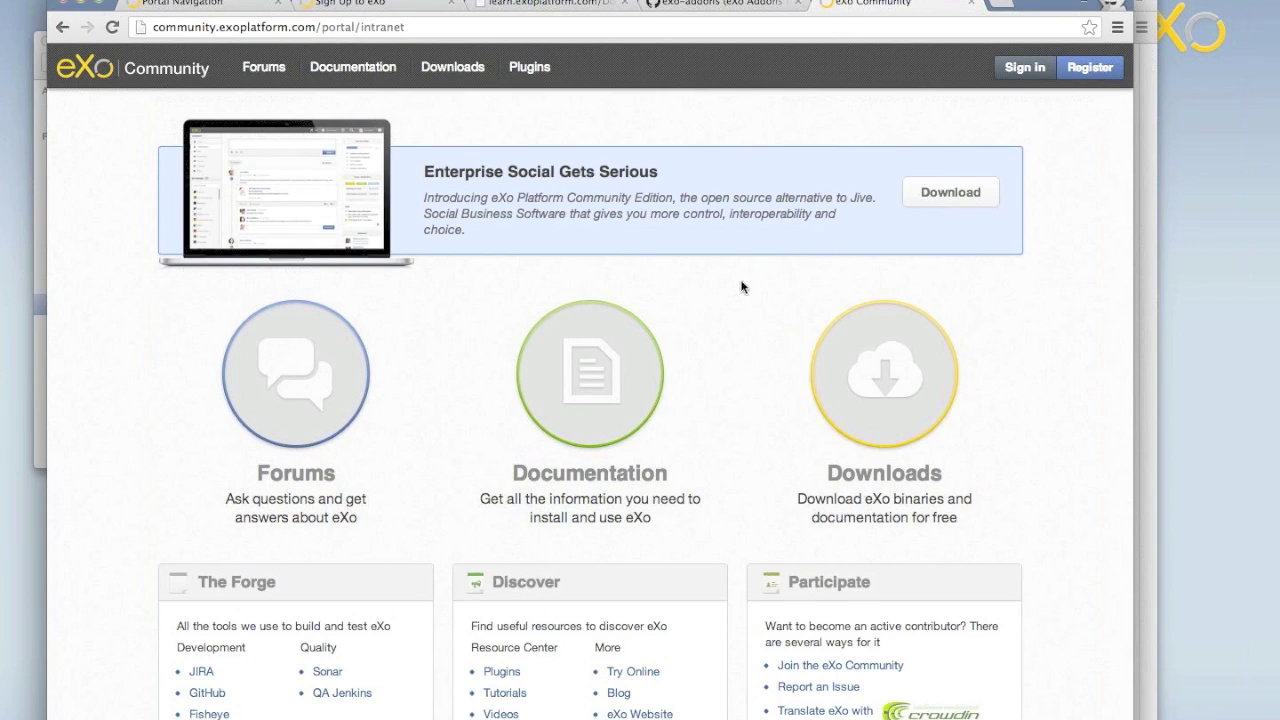
Open the community Sign in page and submit it with empty credentials.
{"action": "left_click", "coordinate": [1014, 78]}
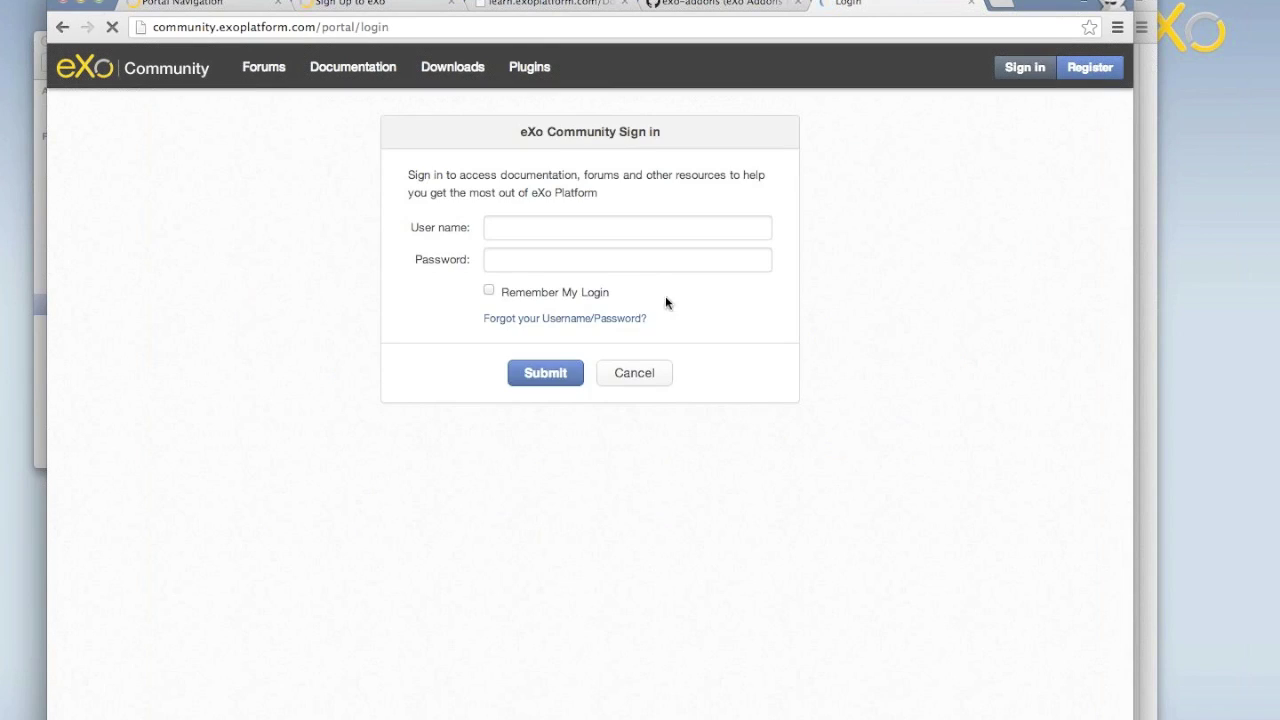
{"action": "left_click", "coordinate": [584, 376]}
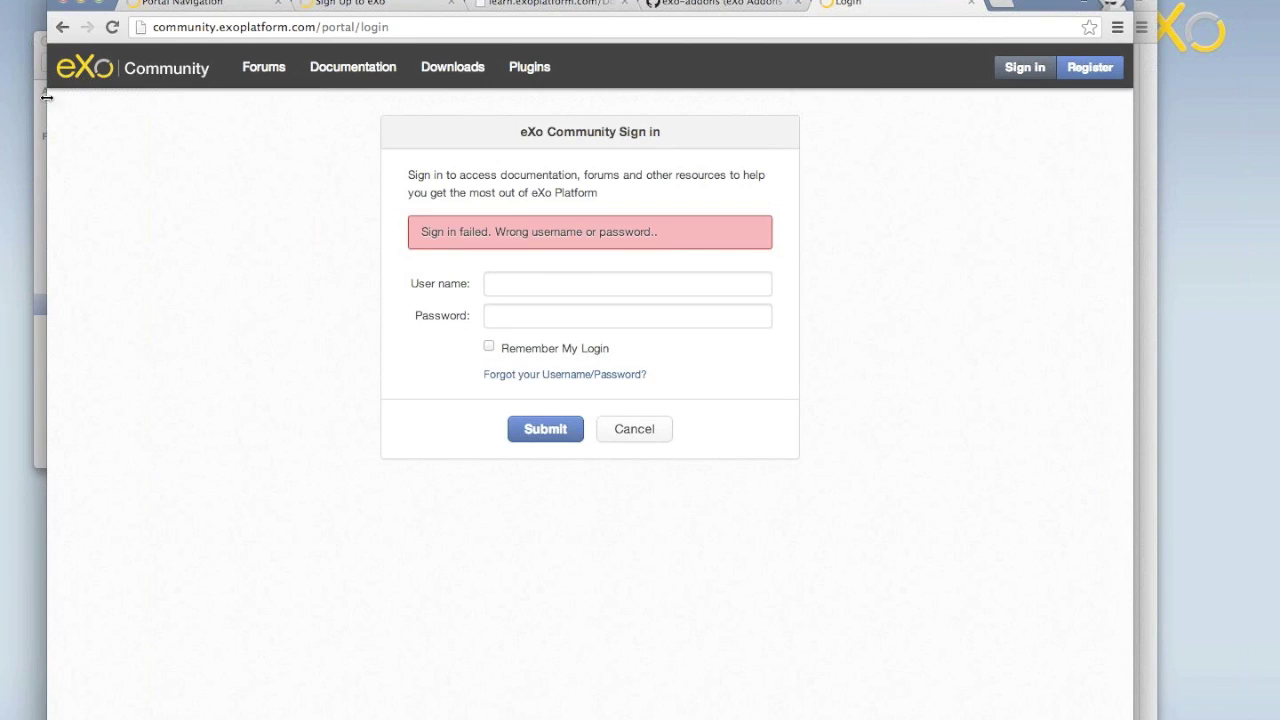
{"action": "left_click", "coordinate": [16, 60]}
Load community.exoplatform.com in Safari, then show all windows in Mission Control.
{"action": "type", "text": "community.exoplatform.com"}
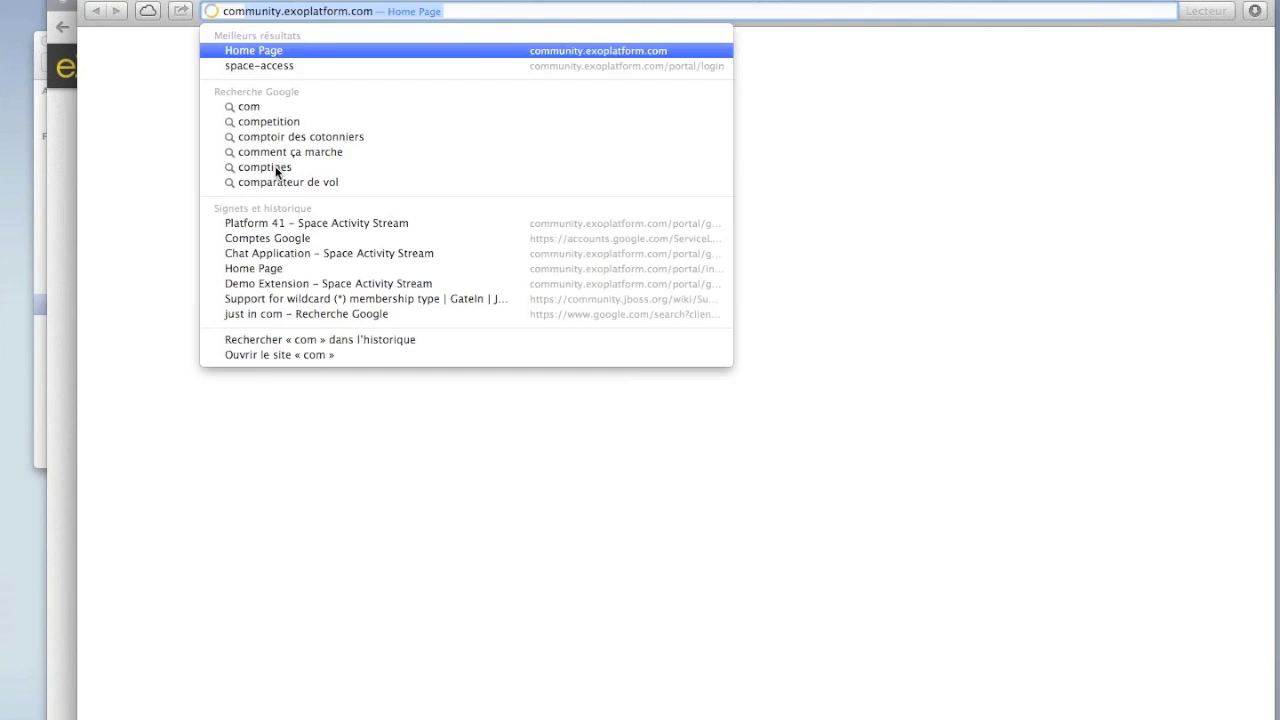
{"action": "key", "text": "Return"}
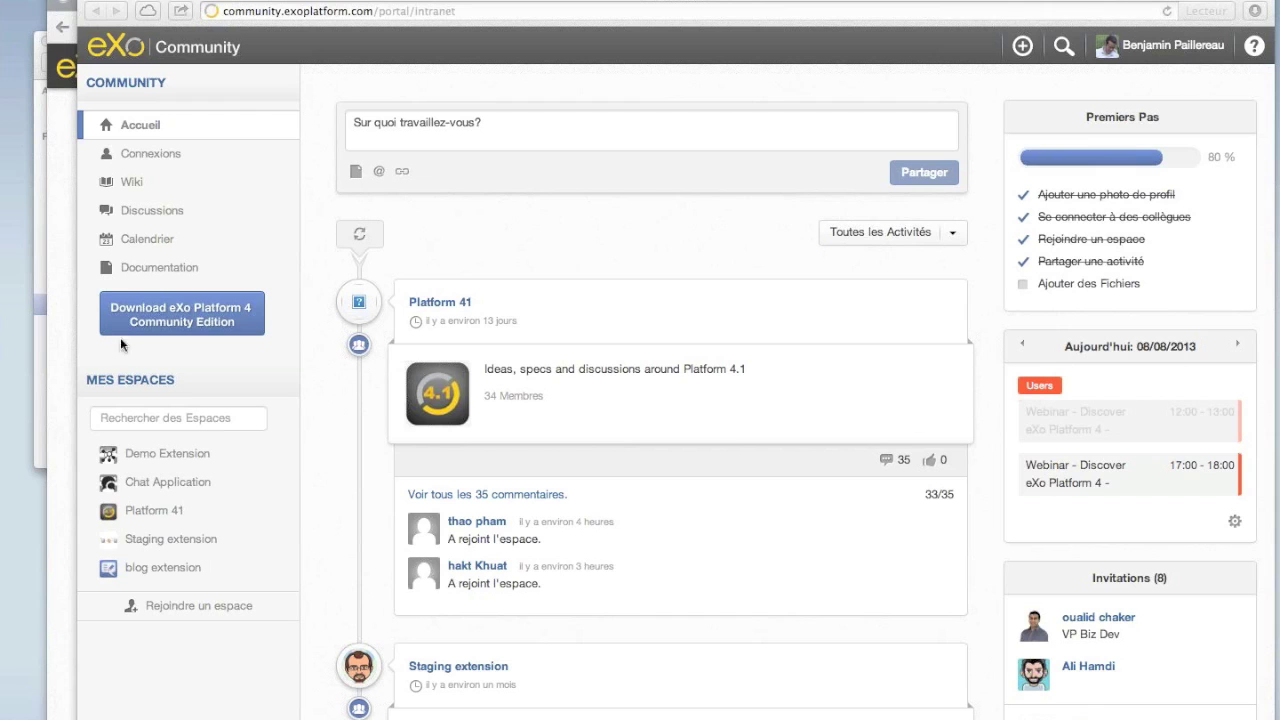
{"action": "mouse_move", "coordinate": [20, 550]}
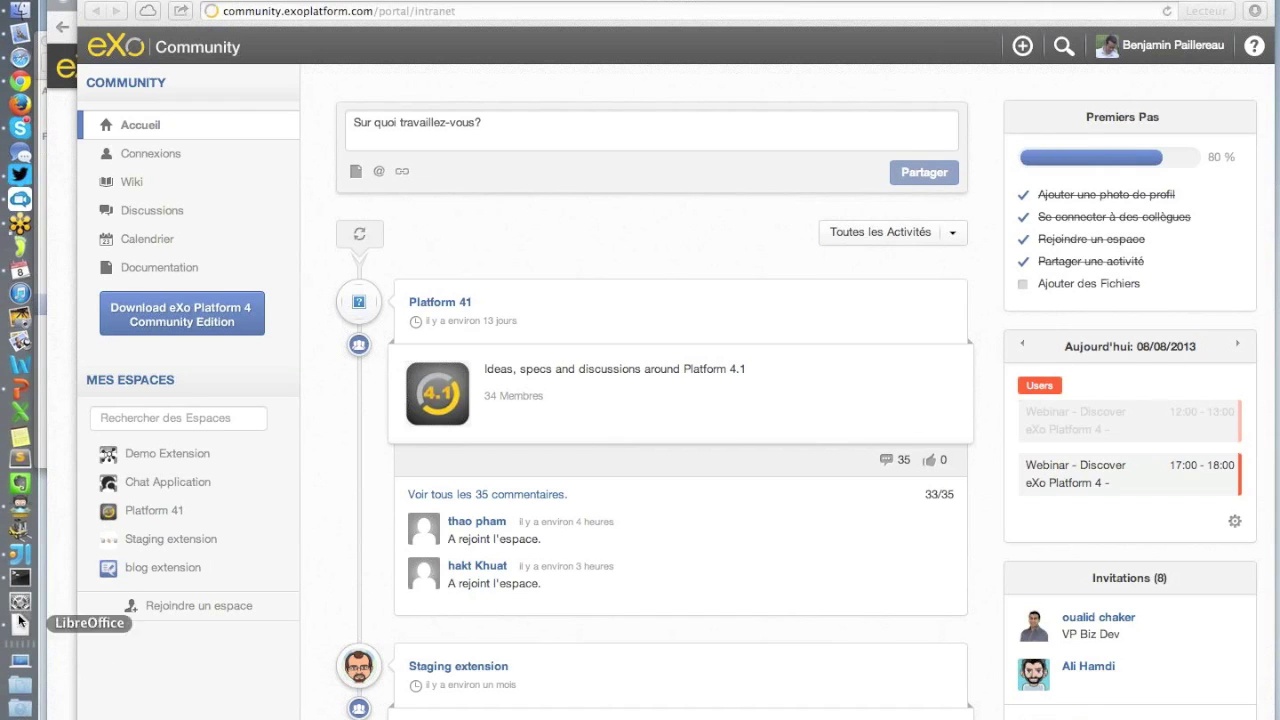
{"action": "key", "text": "ctrl+Up"}
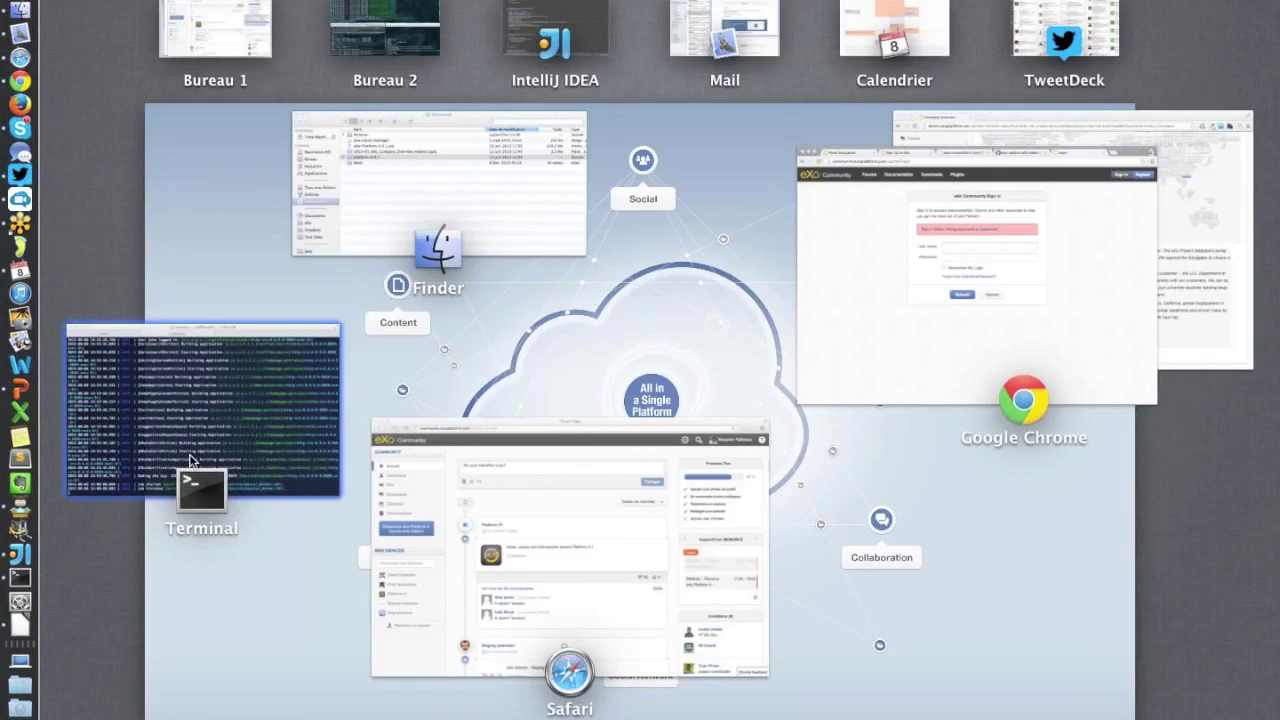
In a new Terminal tab, enter the platform-4.0.1 folder and list its contents with 'll'.
{"action": "left_click", "coordinate": [190, 458]}
{"action": "key", "text": "super+t"}
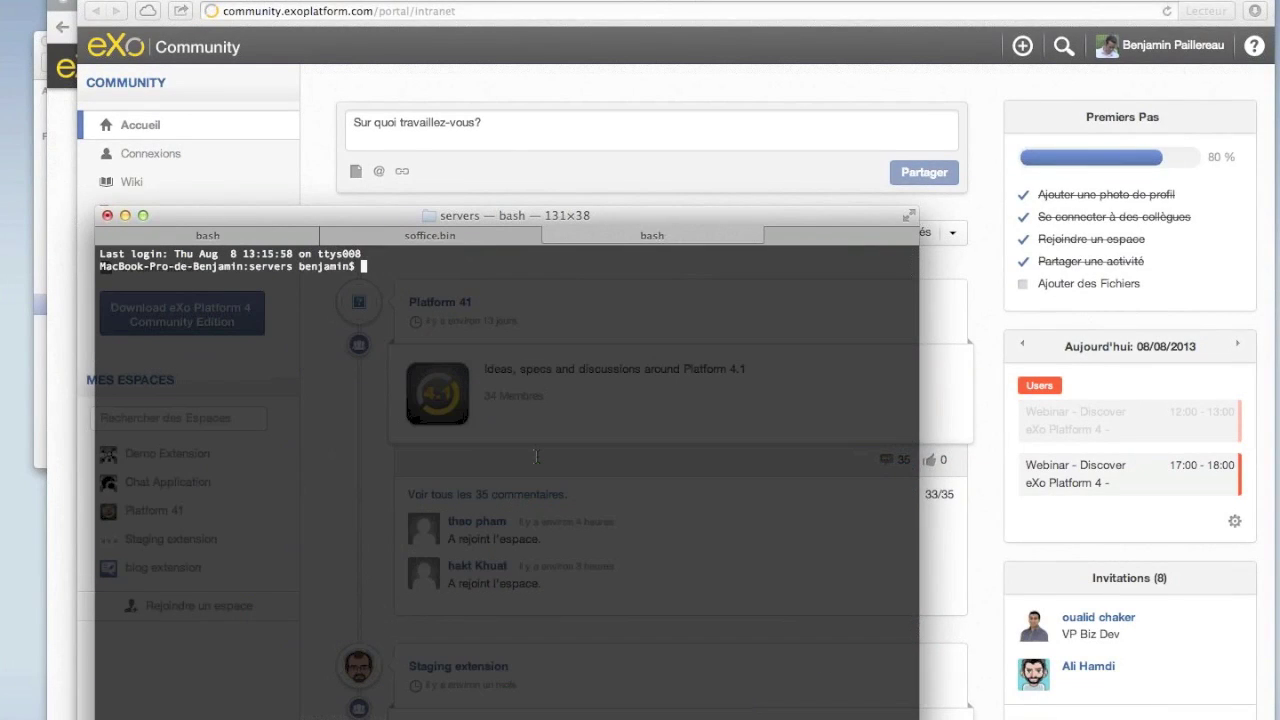
{"action": "type", "text": "cd platform-4.0.1"}
{"action": "key", "text": "Return"}
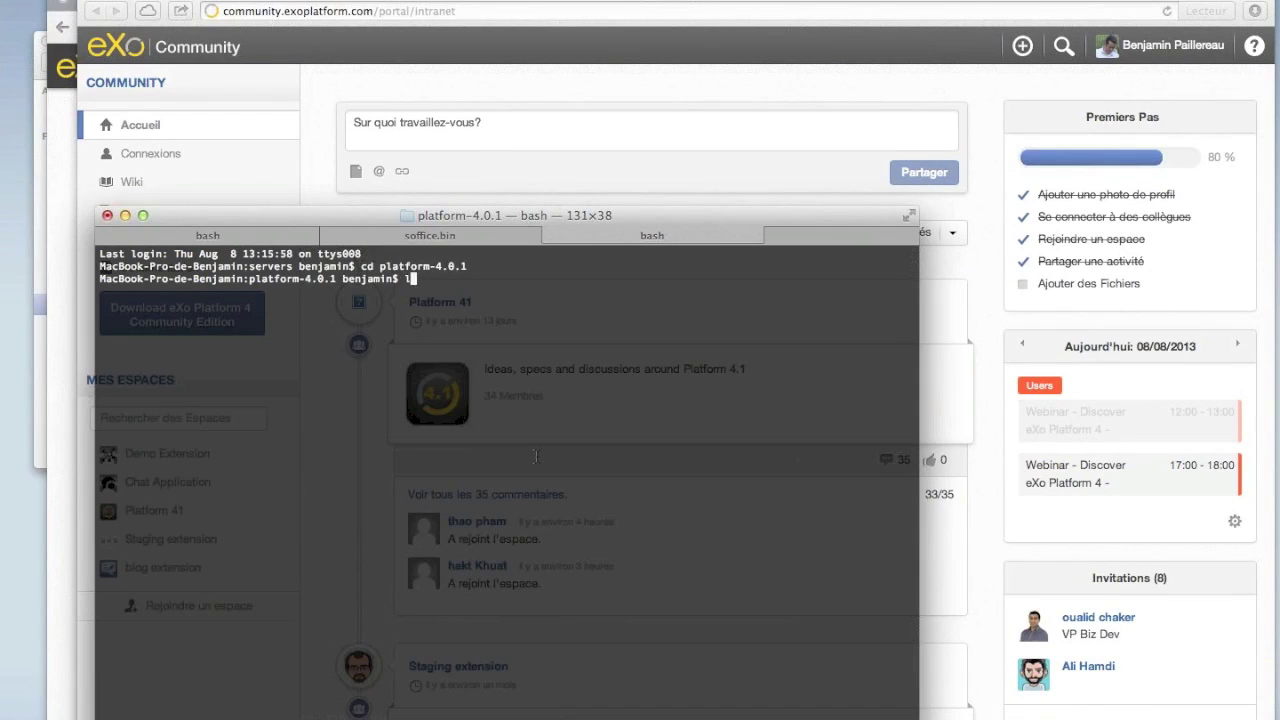
{"action": "type", "text": "ll"}
{"action": "key", "text": "Return"}
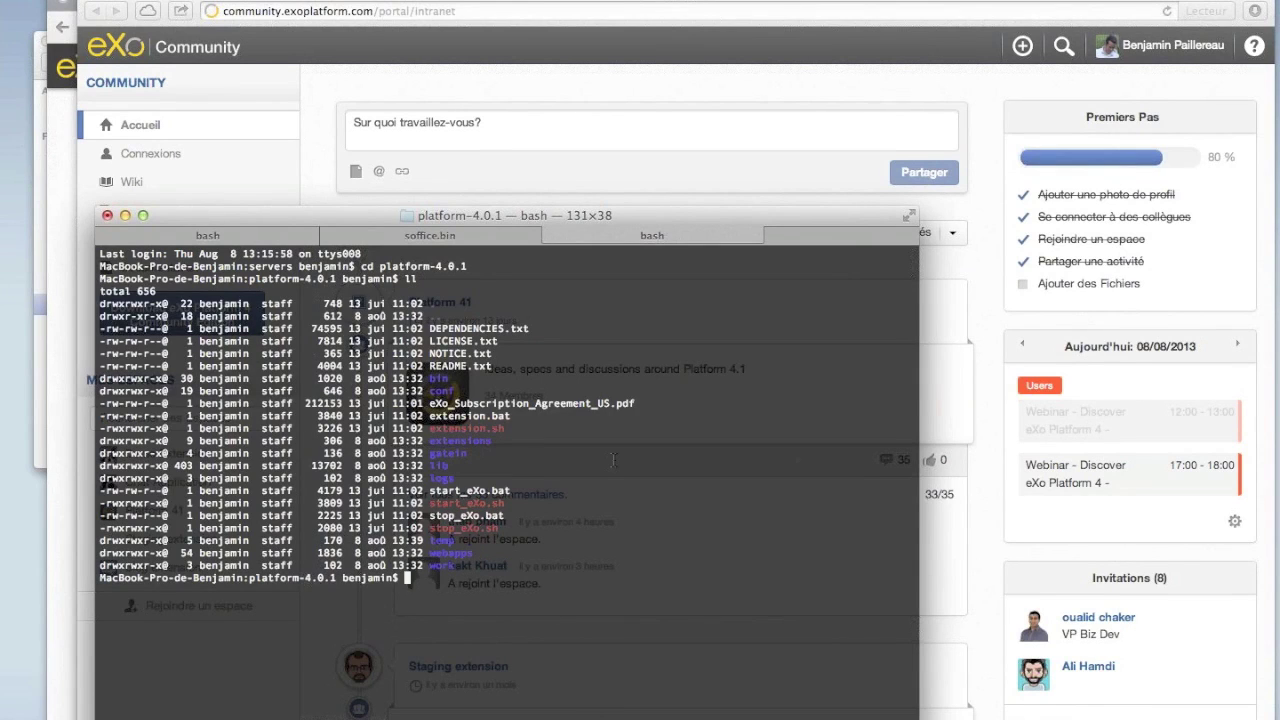
Run './extension.sh -l' to list the extensions, then hide Terminal behind the browser.
{"action": "type", "text": "./ex"}
{"action": "key", "text": "Tab"}
{"action": "type", "text": ".s"}
{"action": "key", "text": "Tab"}
{"action": "type", "text": "-l"}
{"action": "key", "text": "Return"}
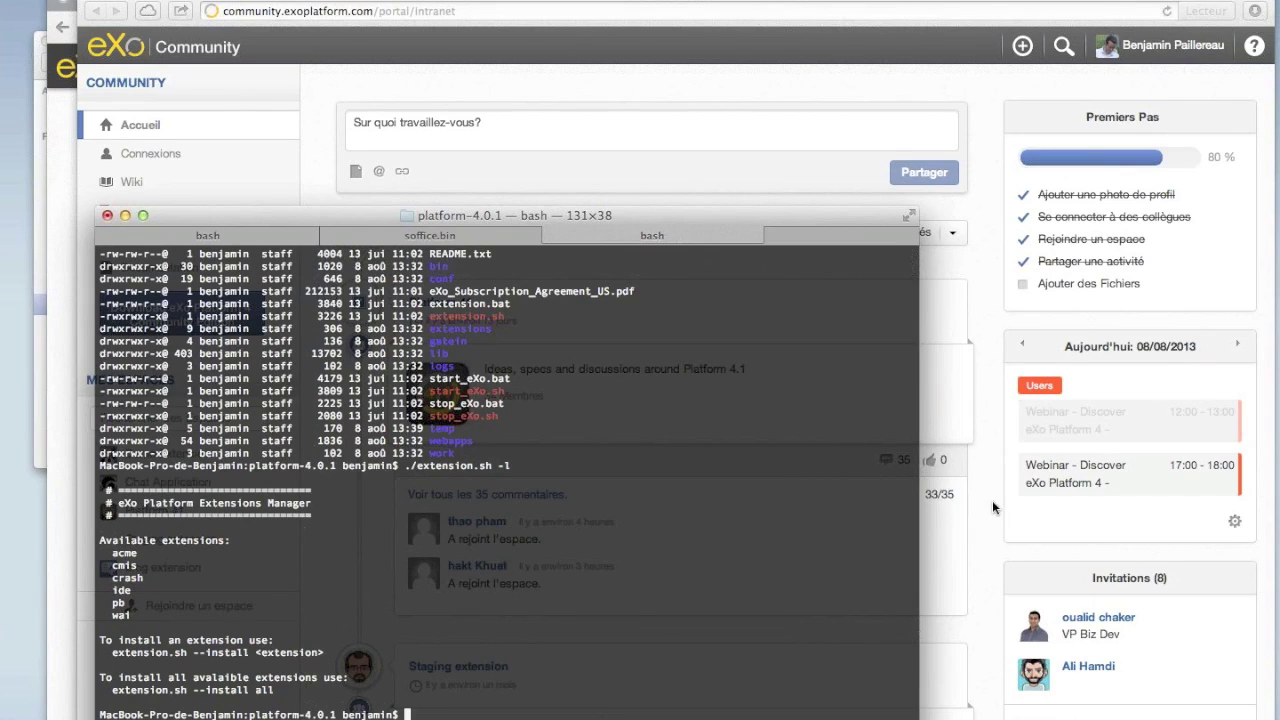
{"action": "left_click", "coordinate": [1100, 392]}
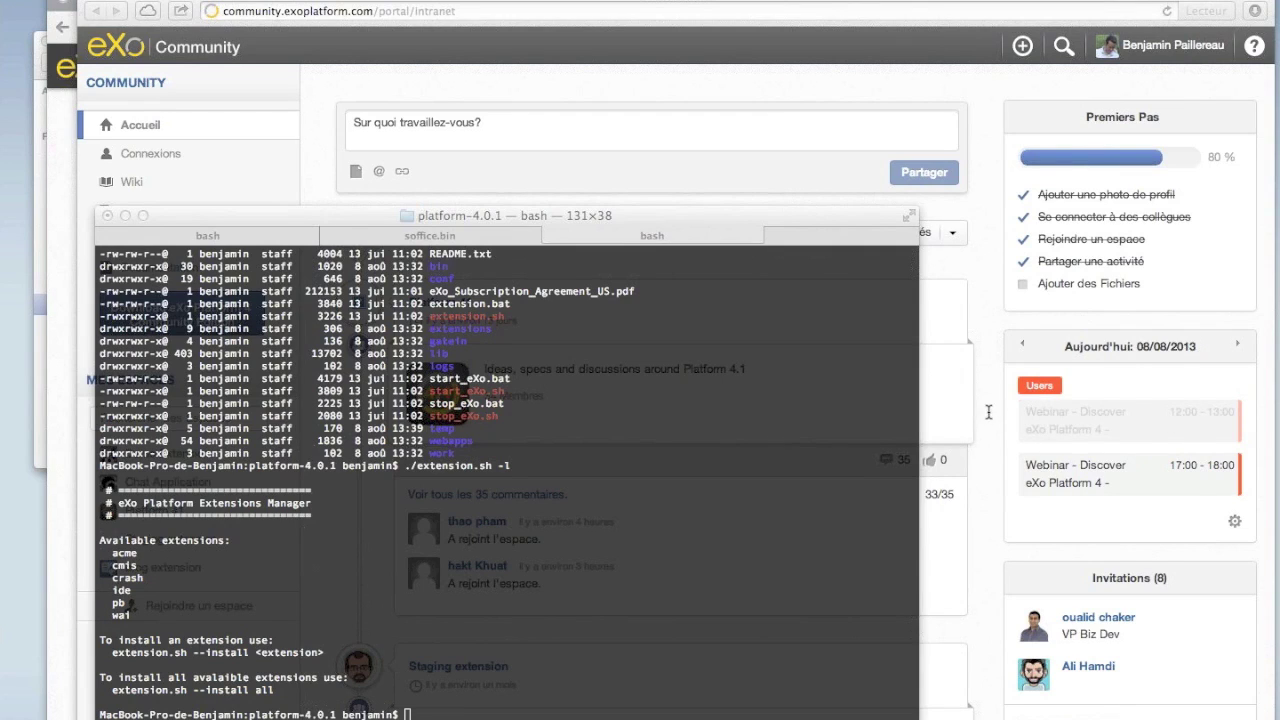
{"action": "left_click", "coordinate": [848, 164]}
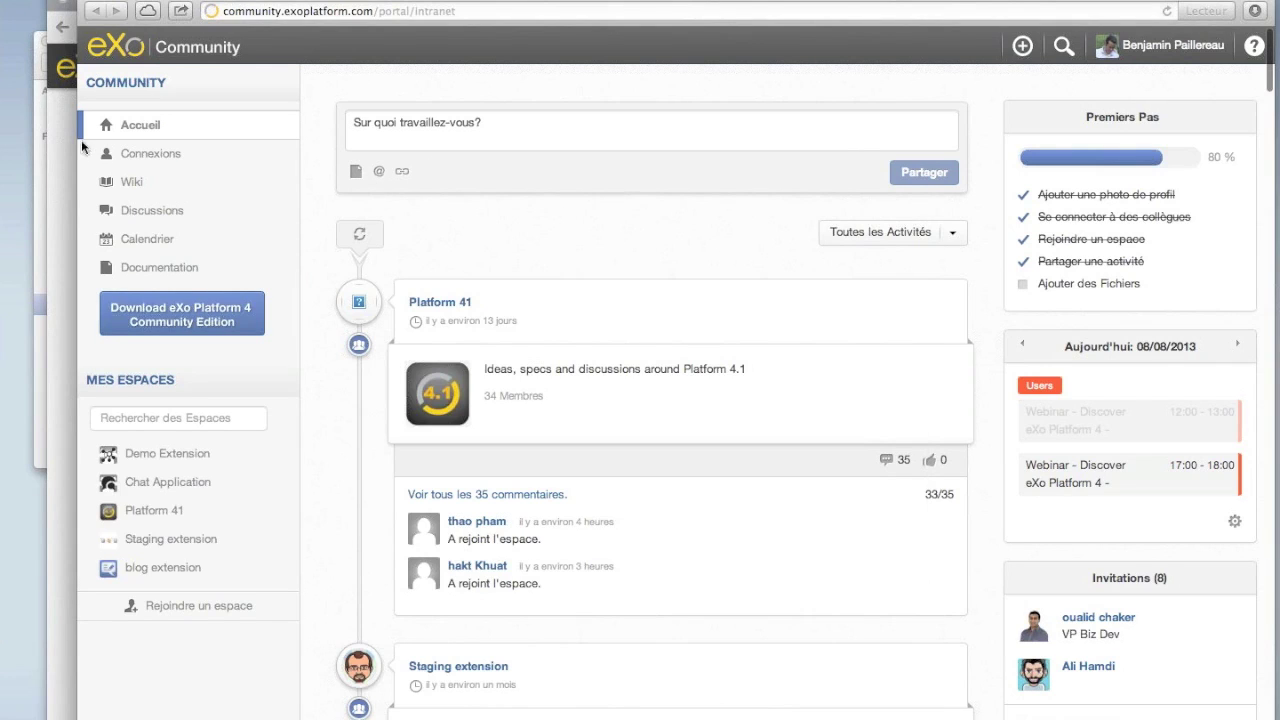
Bring Chrome forward and go to Administration > Content > Content Administration.
{"action": "left_click", "coordinate": [70, 143]}
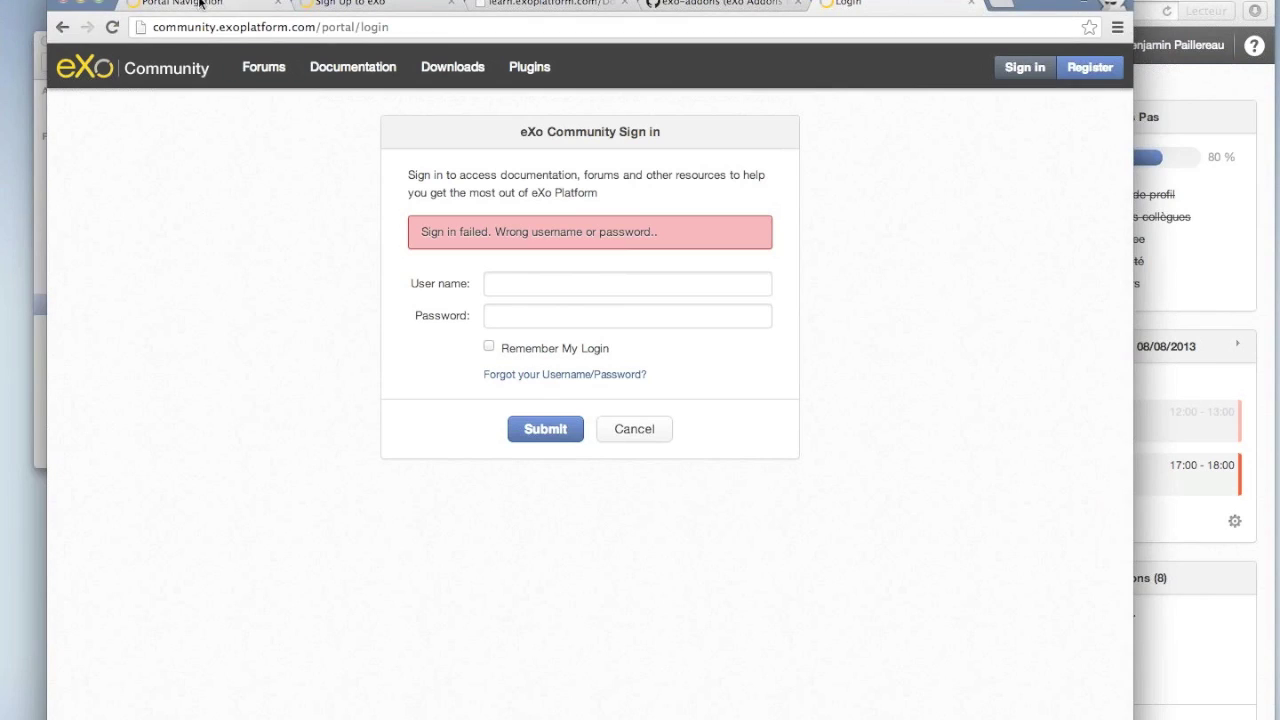
{"action": "left_click", "coordinate": [190, 5]}
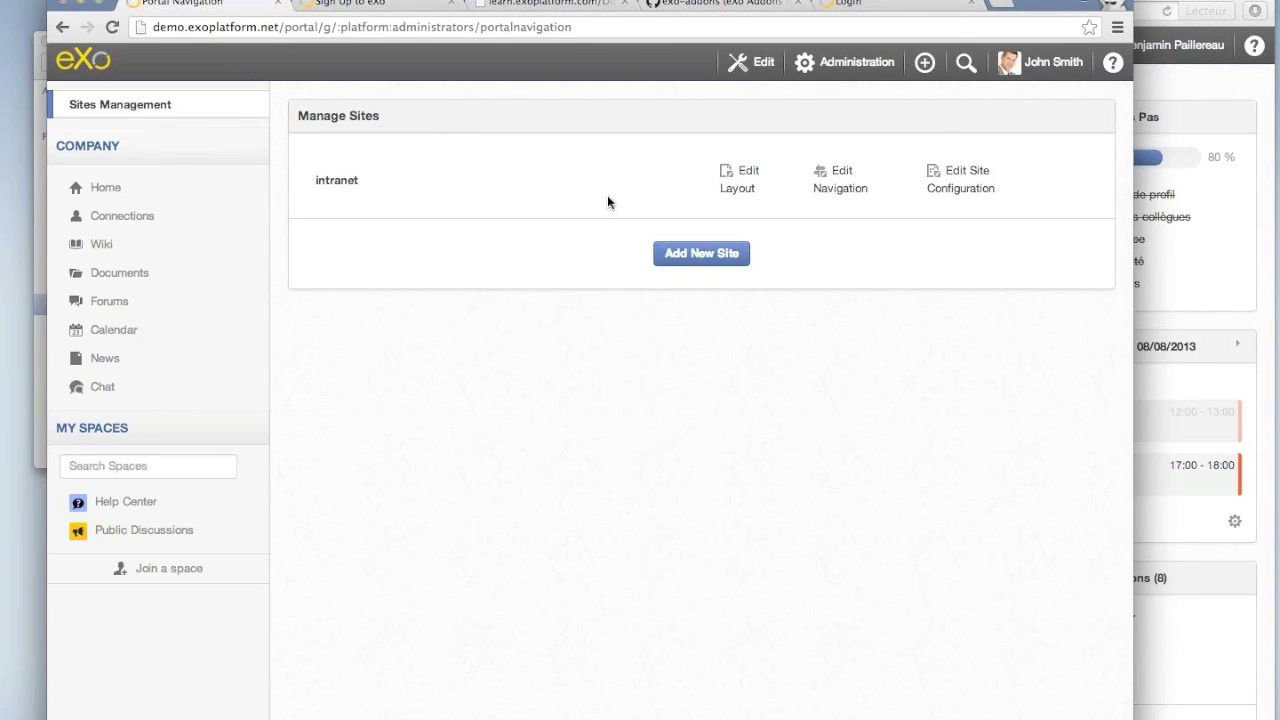
{"action": "left_click", "coordinate": [845, 62]}
{"action": "mouse_move", "coordinate": [831, 162]}
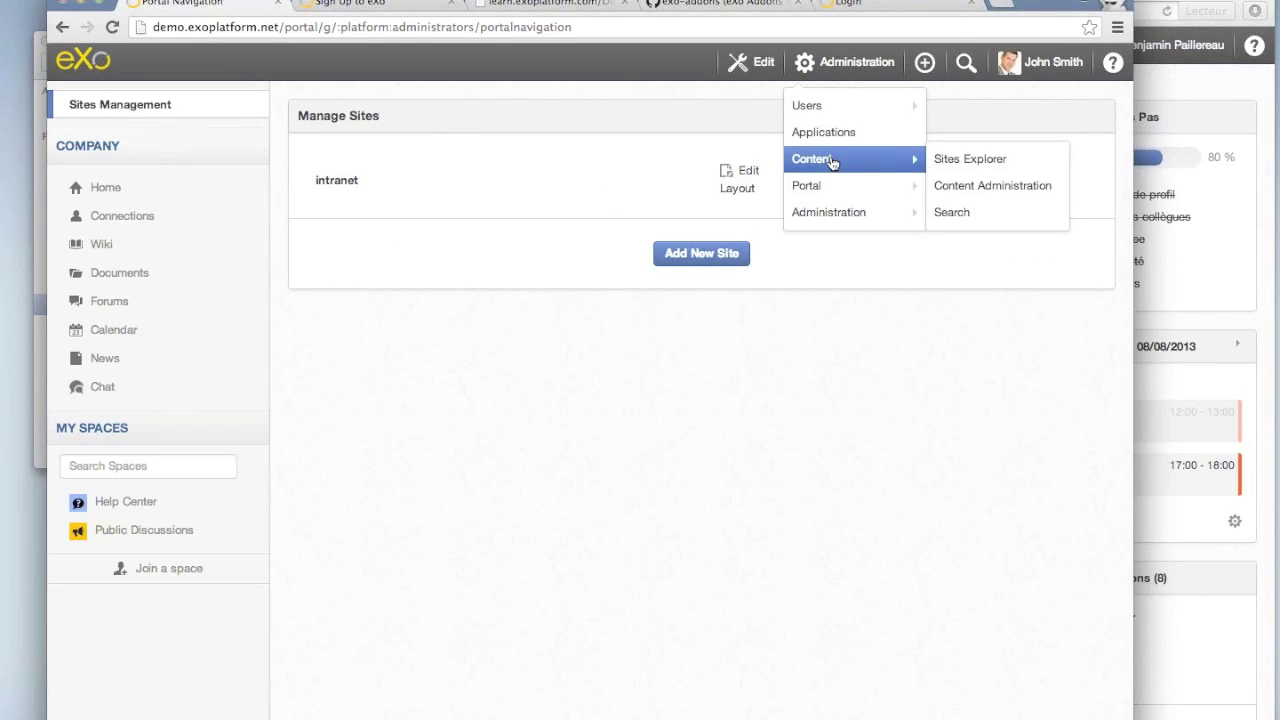
{"action": "left_click", "coordinate": [972, 186]}
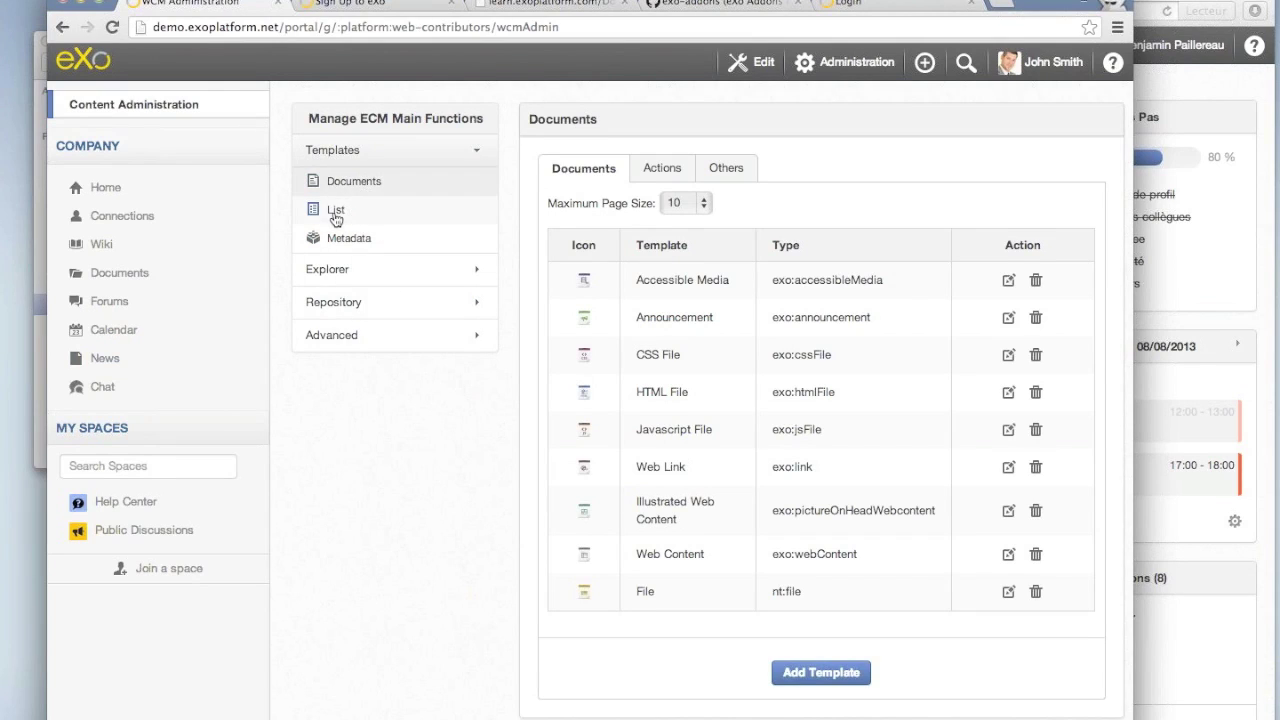
Expand the Explorer, Repository and Advanced sections of Manage ECM Main Functions.
{"action": "left_click", "coordinate": [328, 269]}
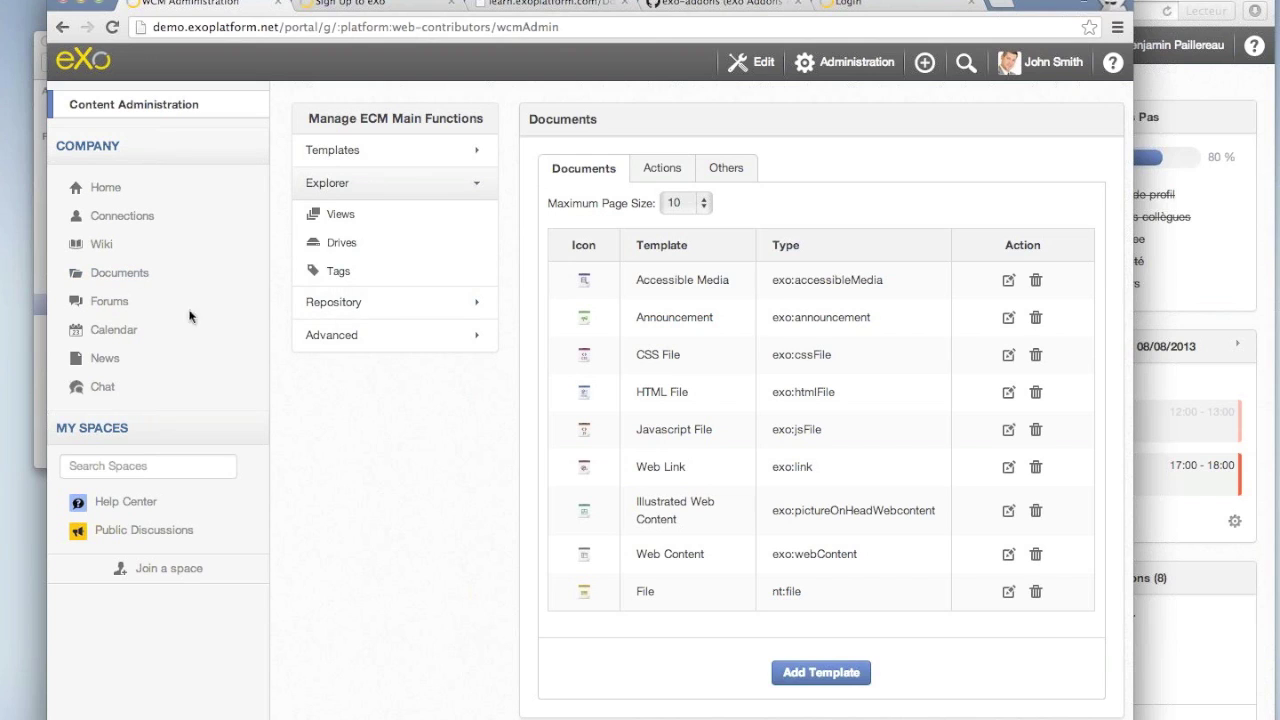
{"action": "left_click", "coordinate": [339, 305]}
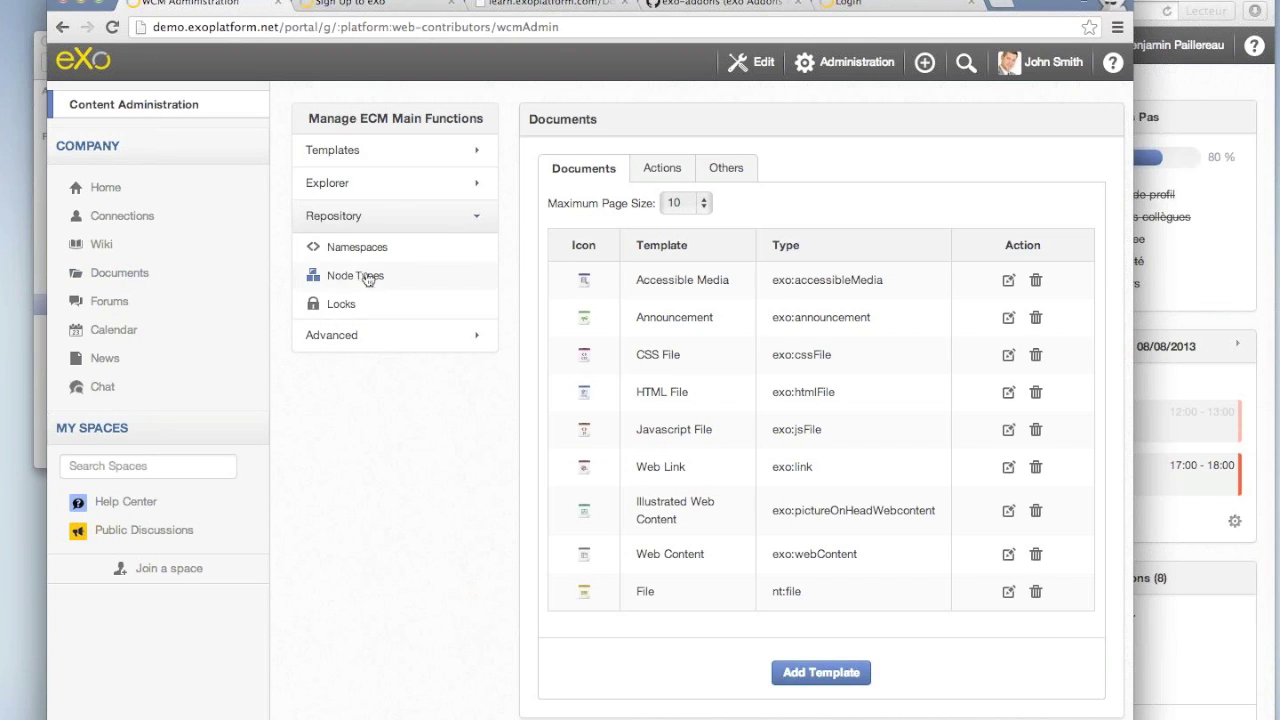
{"action": "left_click", "coordinate": [340, 338]}
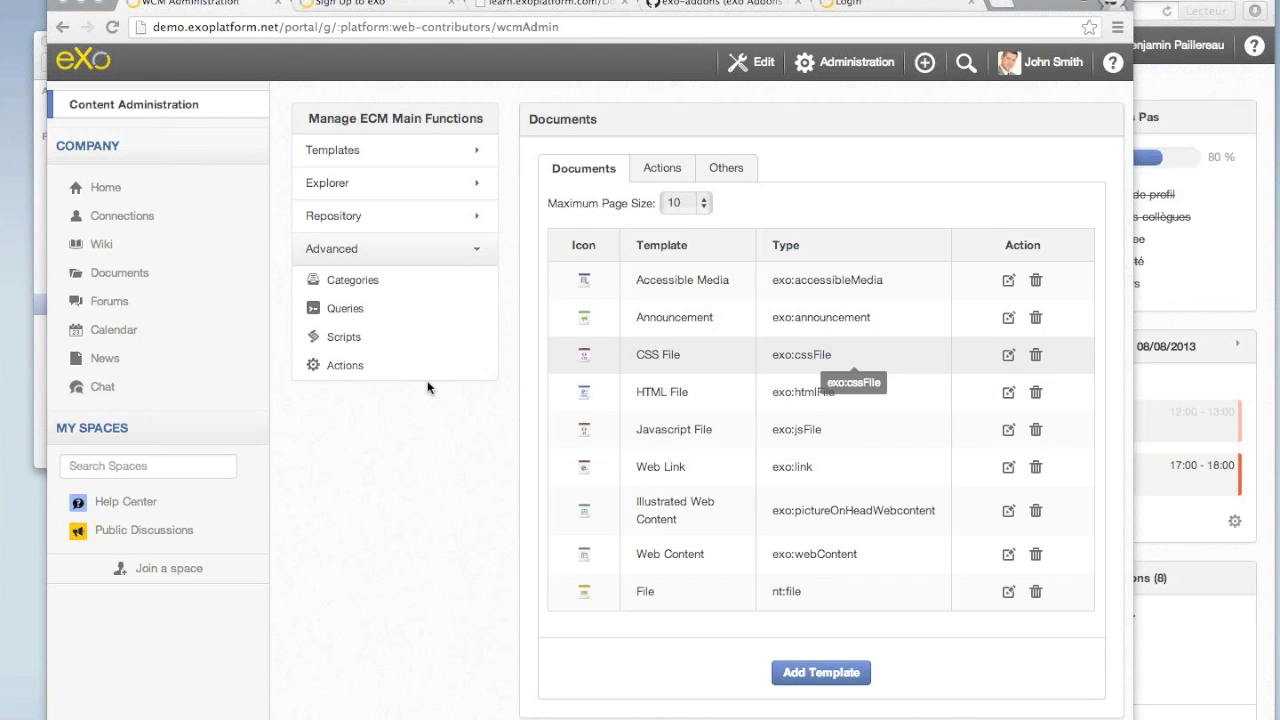
{"action": "mouse_move", "coordinate": [4, 203]}
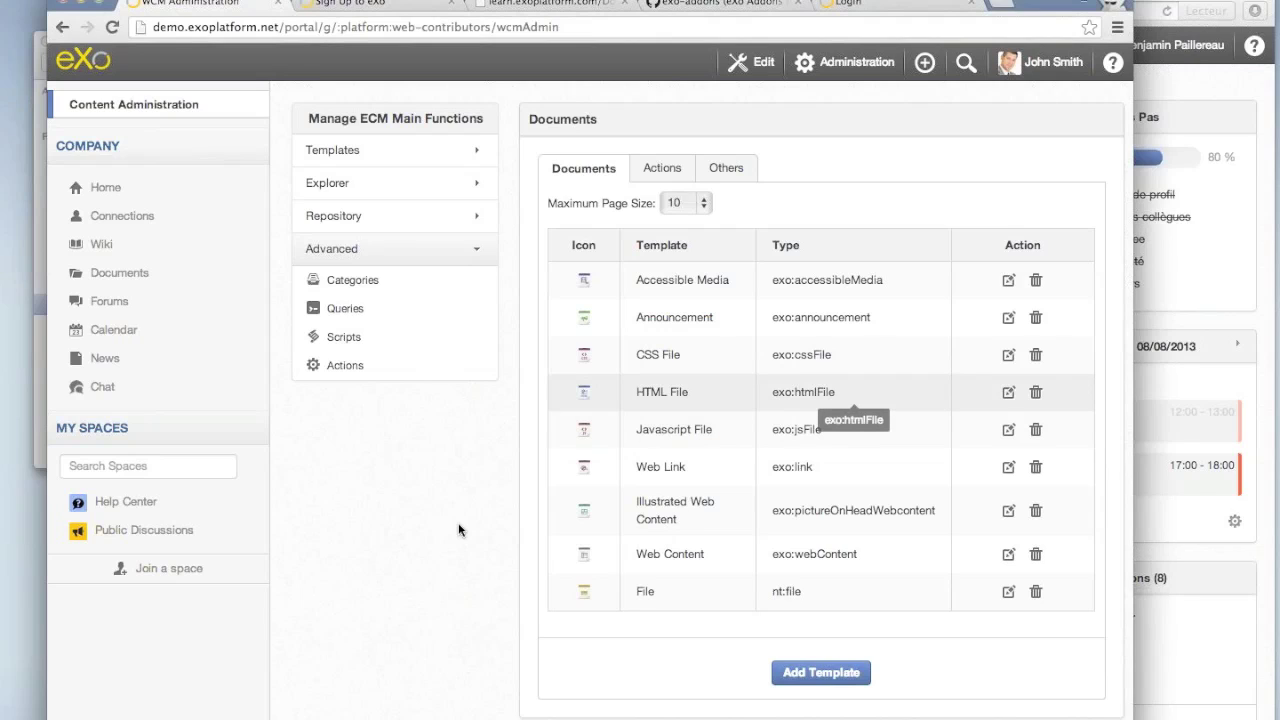
Open blog.exoplatform.com in a new tab by typing 'blog' and accepting the suggestion.
{"action": "key", "text": "super+t"}
{"action": "type", "text": "blog.exoplatform.com"}
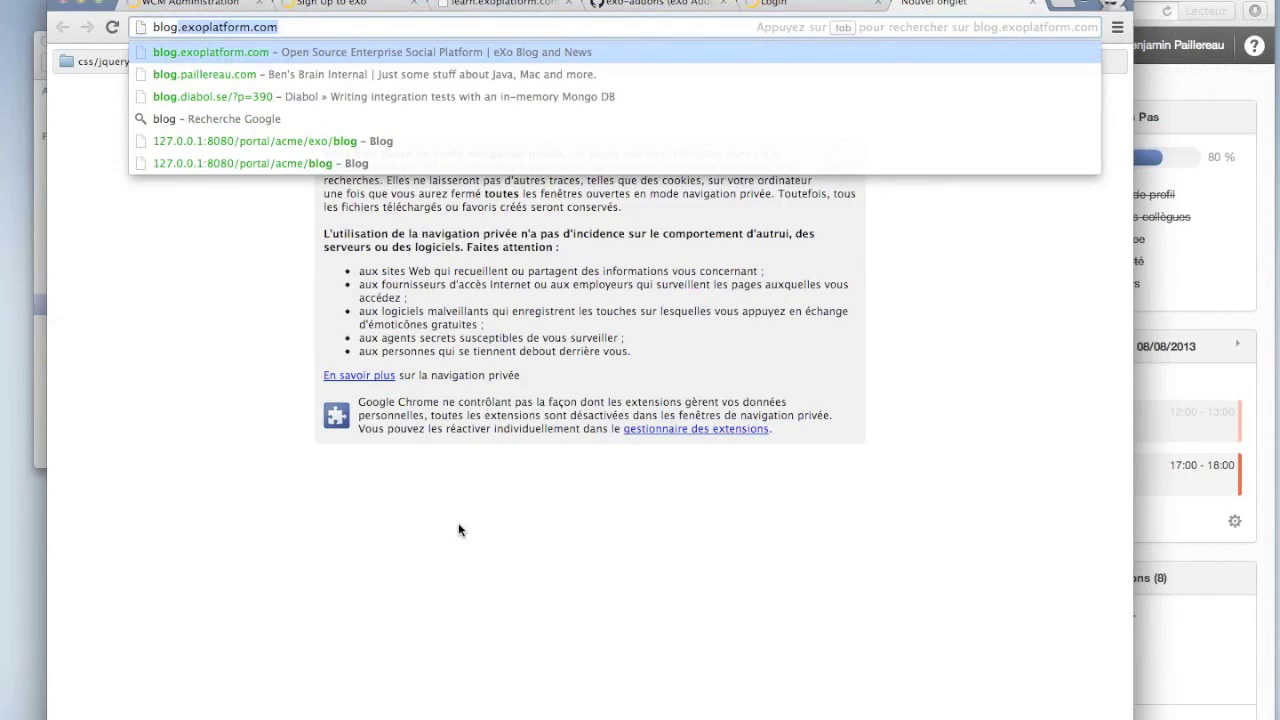
{"action": "key", "text": "Right"}
{"action": "key", "text": "Return"}
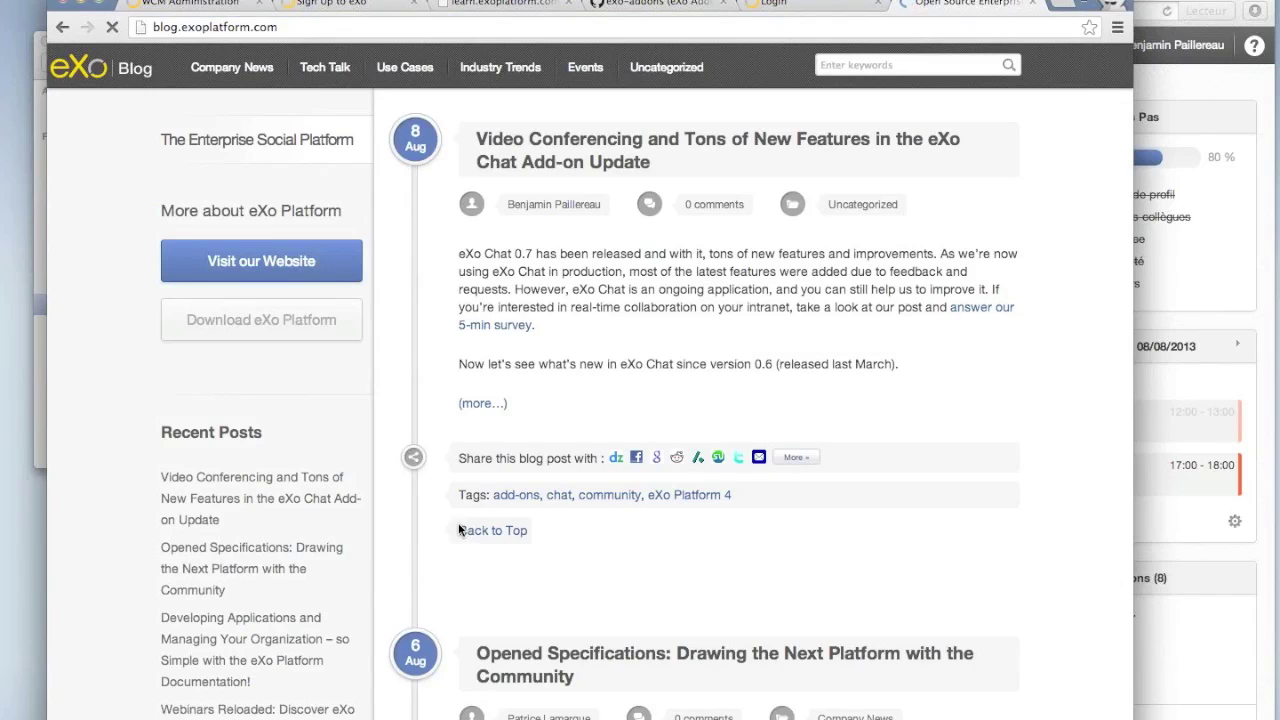